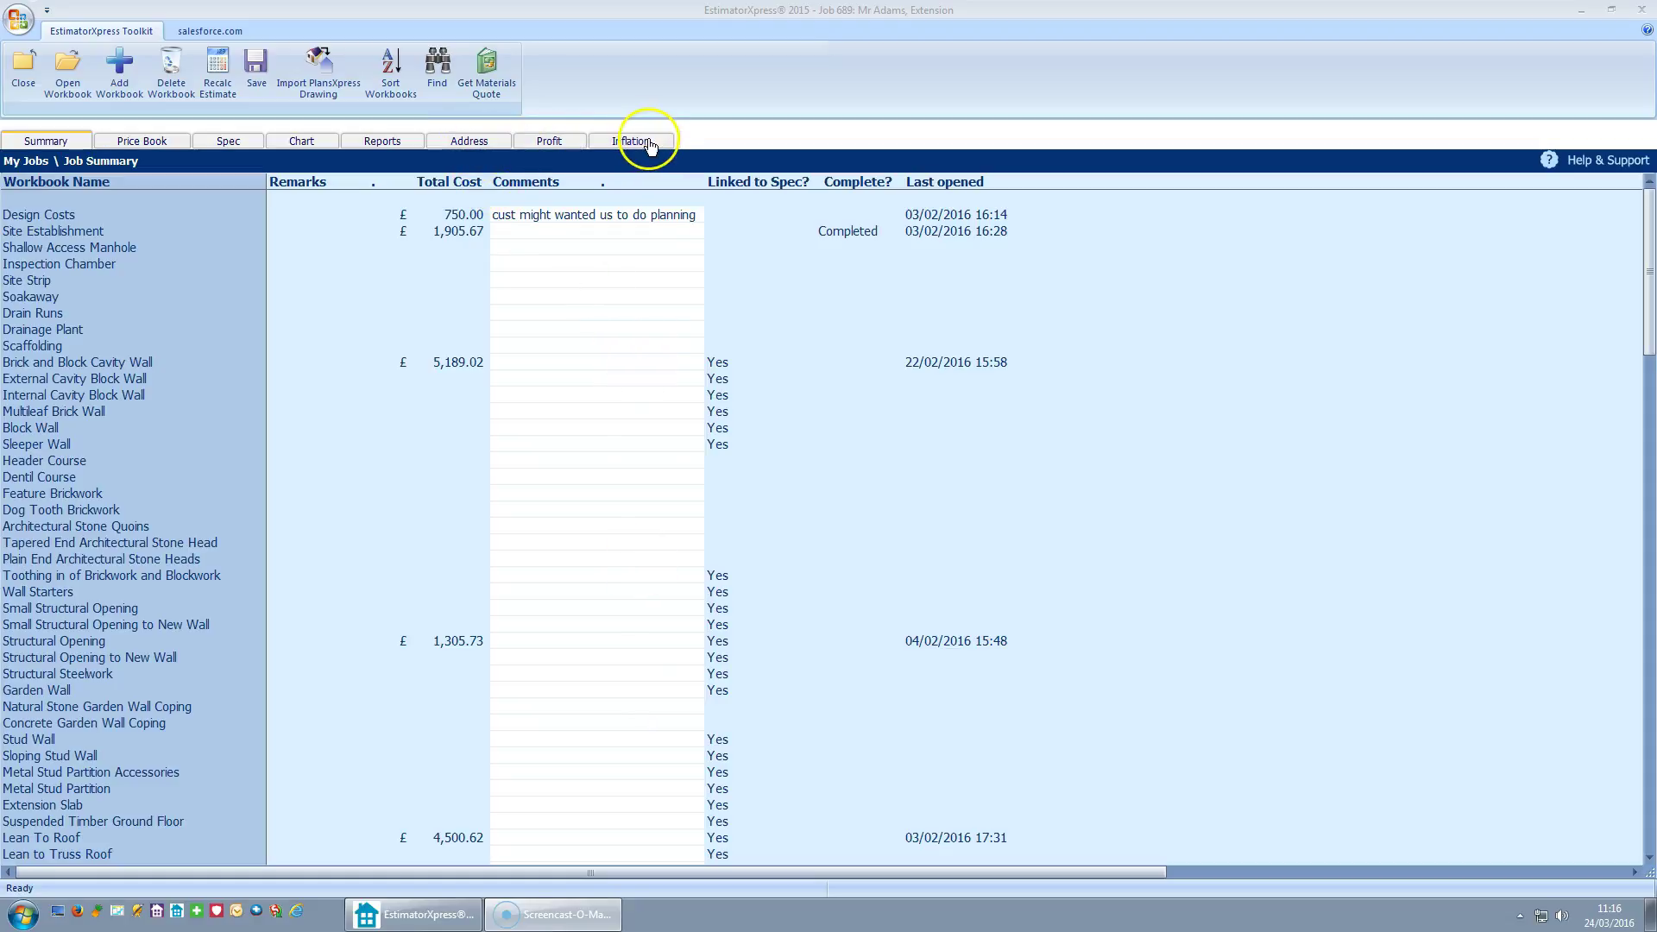
Review the job's client and site address details and the profit markups for each cost type
click(471, 141)
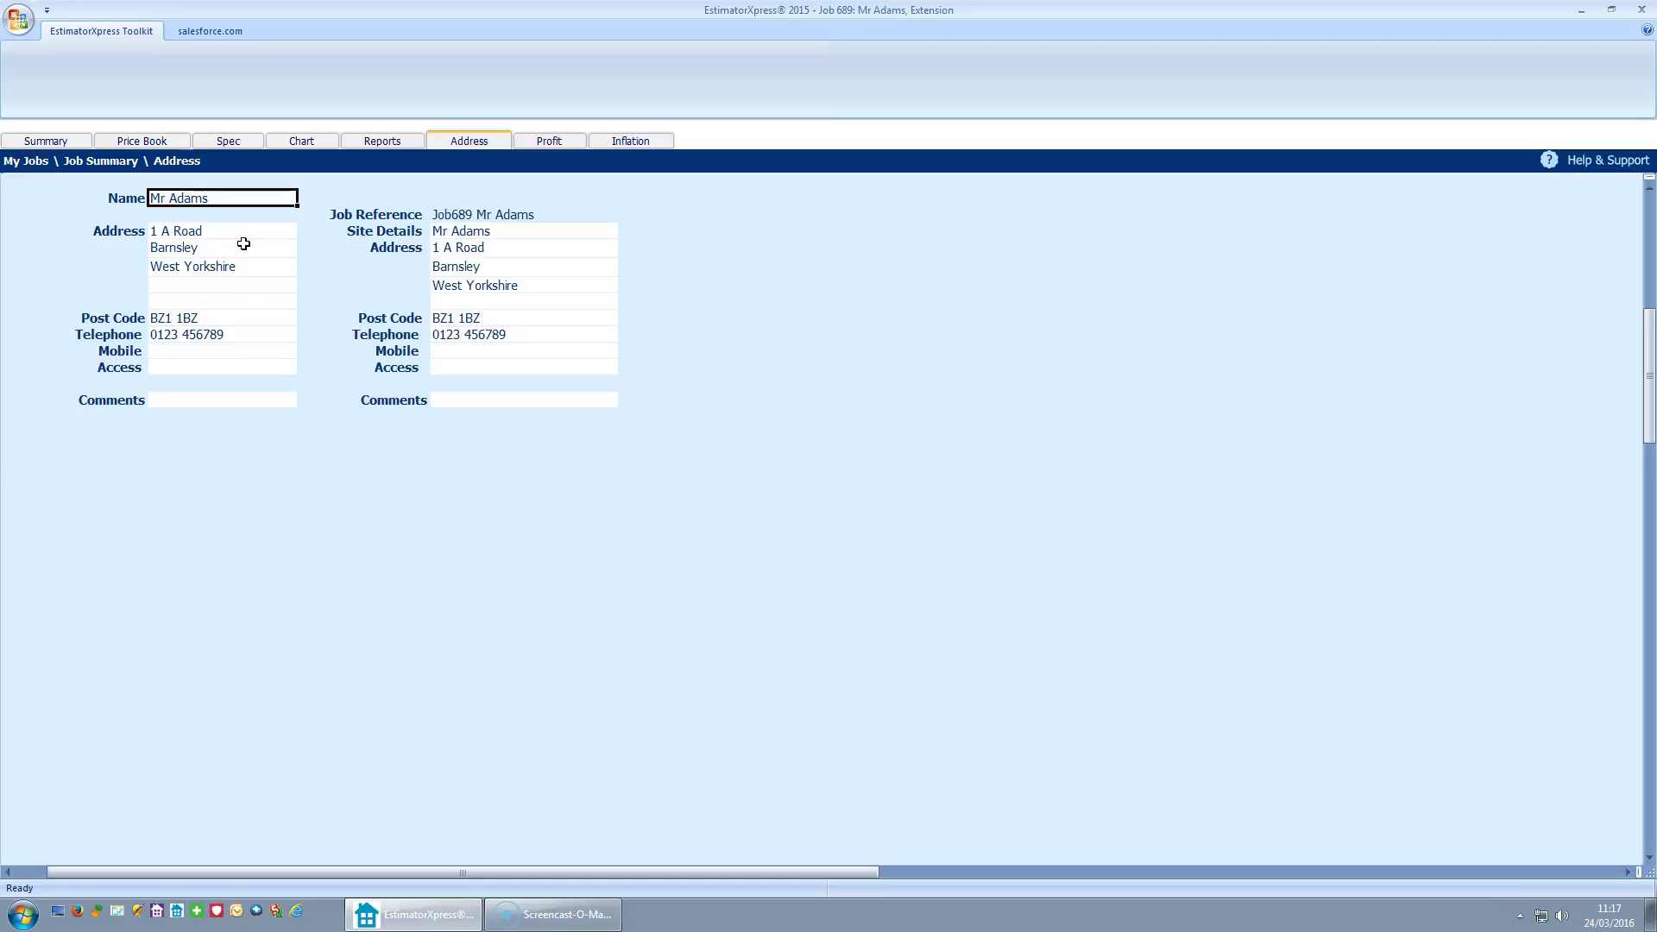
click(553, 143)
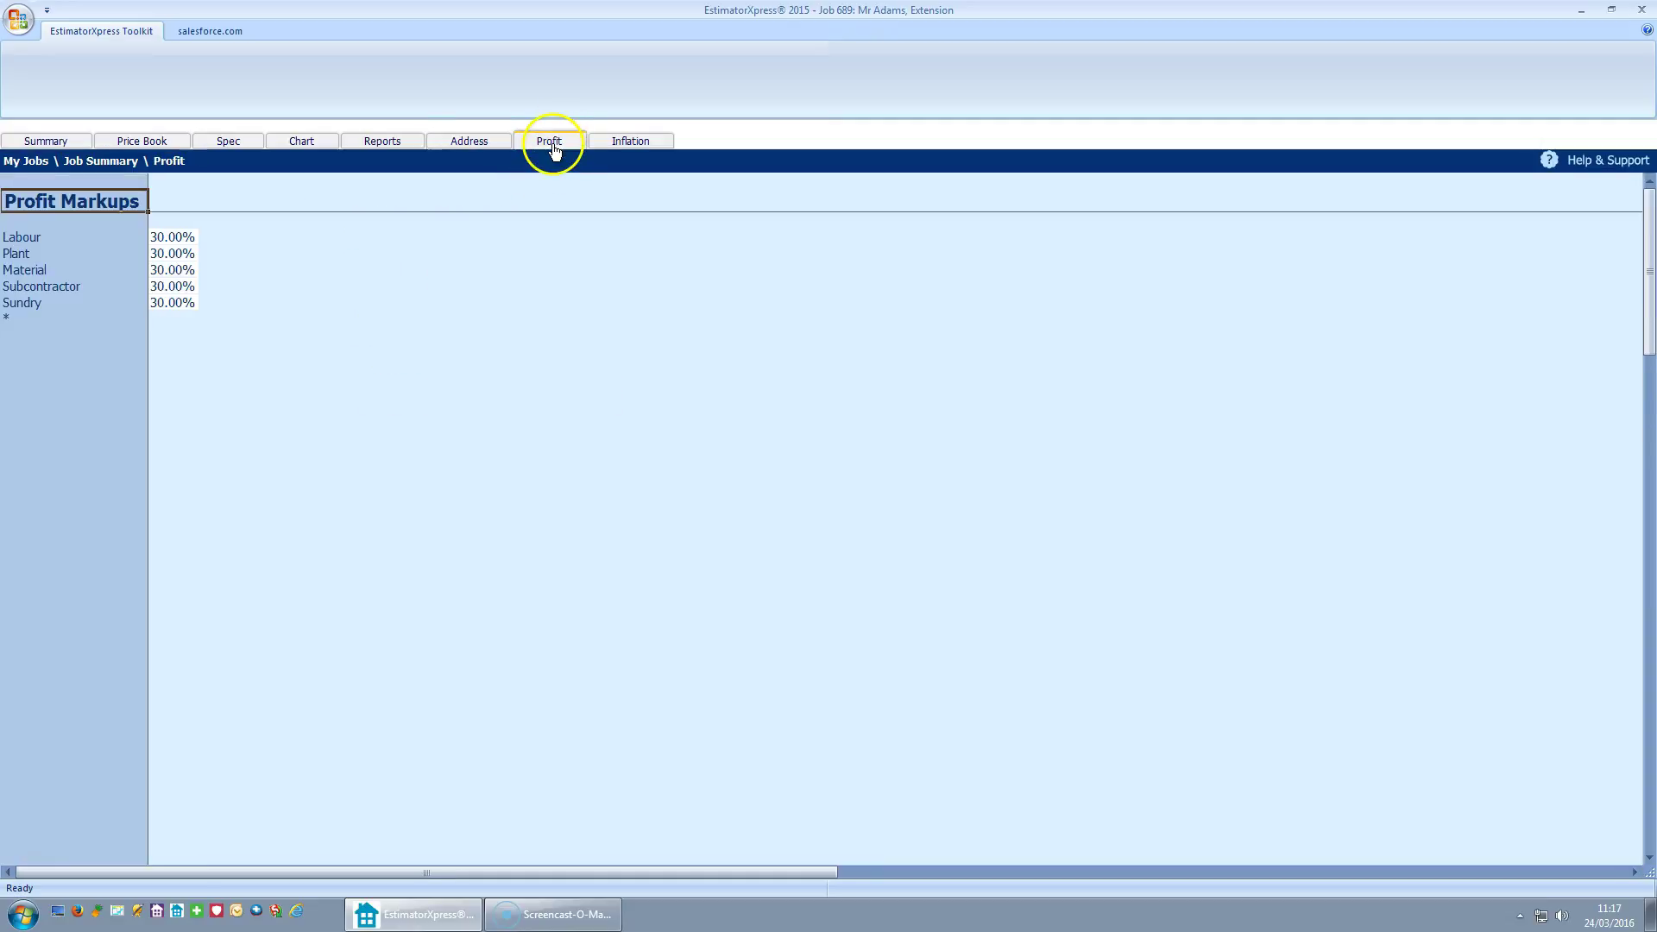
click(174, 240)
click(173, 240)
click(172, 281)
Review the job's inflation rates for each cost type and return to the job summary
click(646, 143)
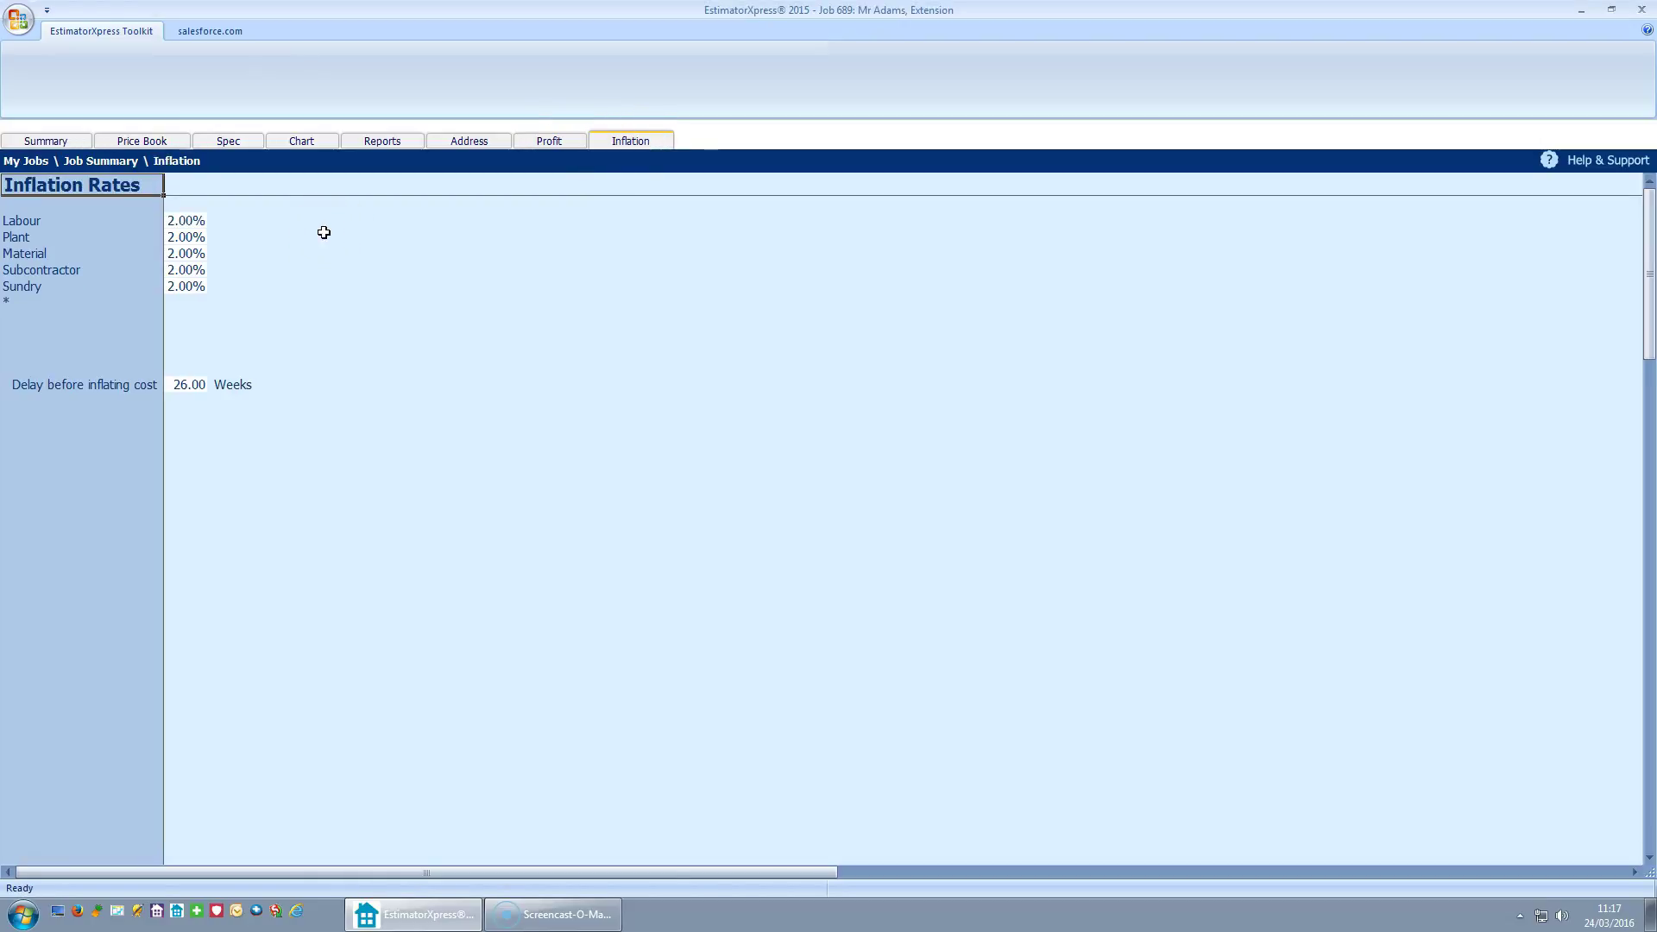
click(183, 269)
click(182, 287)
click(54, 146)
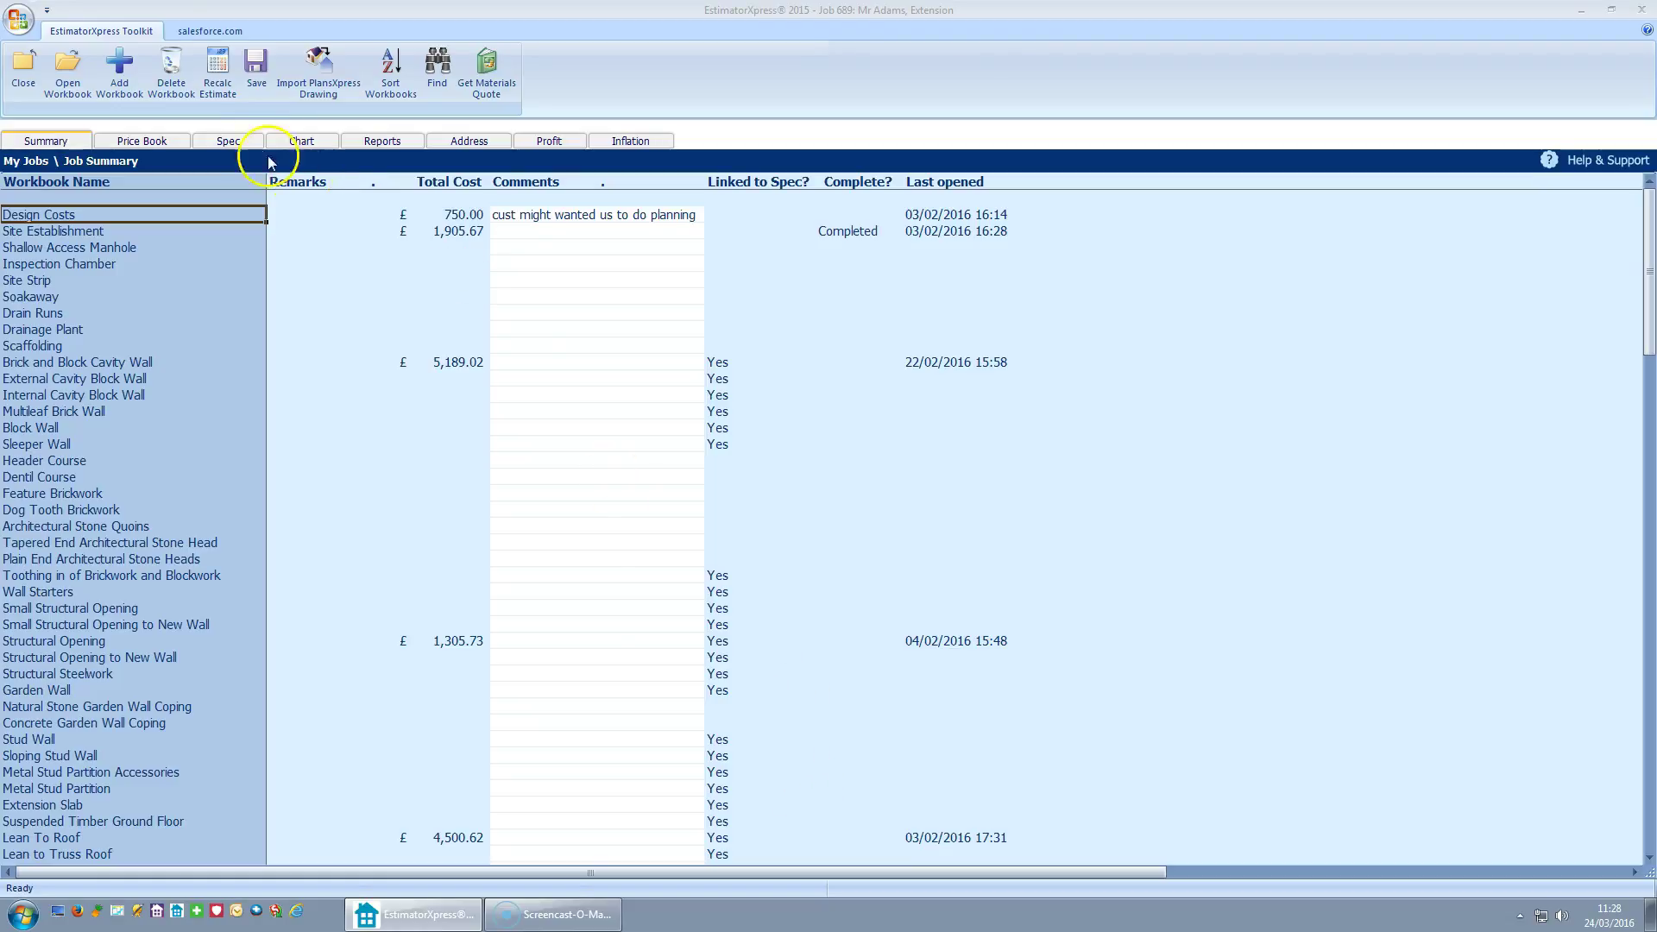
Open the job's planning bar chart and hide the build phases that do not appear in the estimate
click(297, 147)
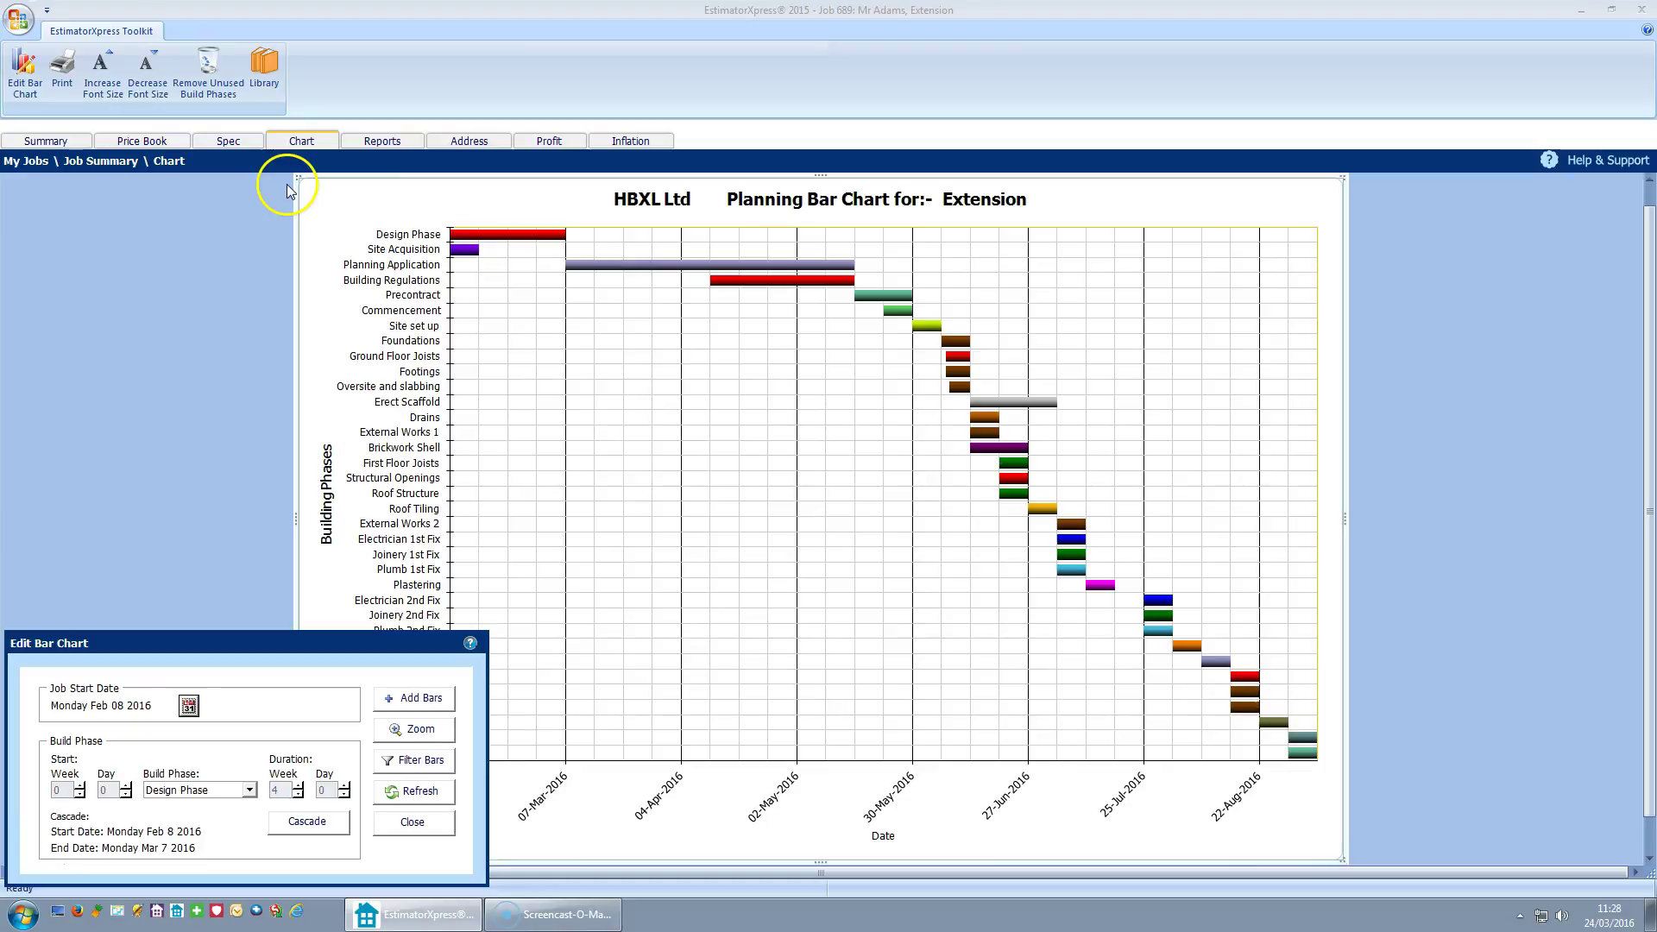
click(121, 645)
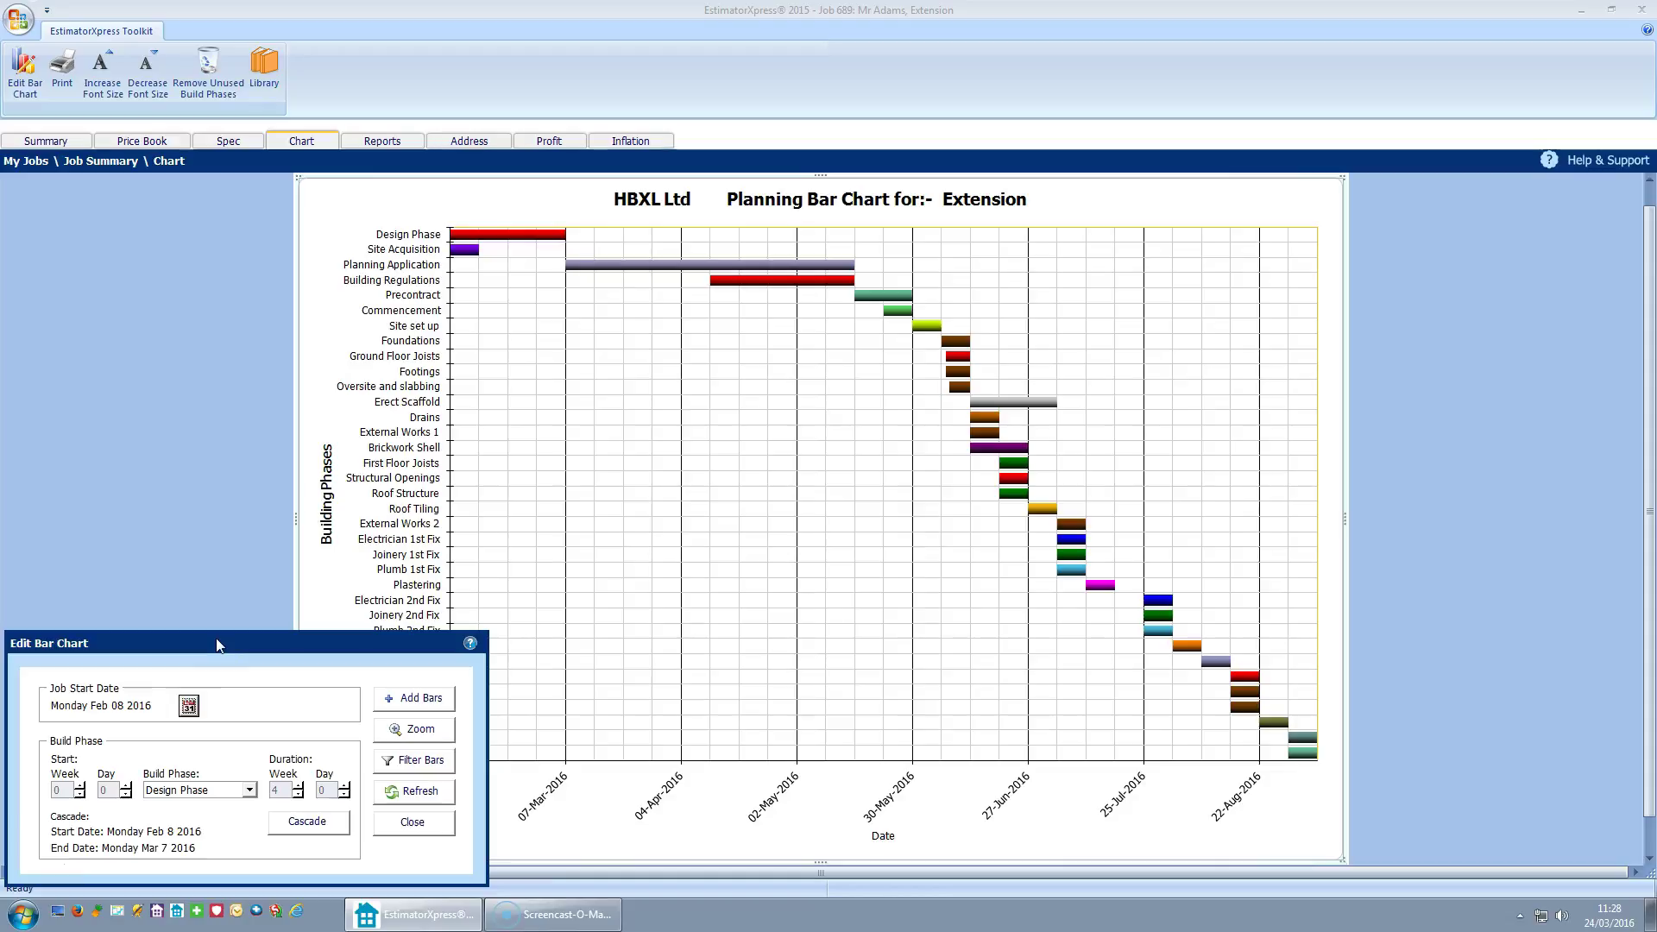
click(430, 823)
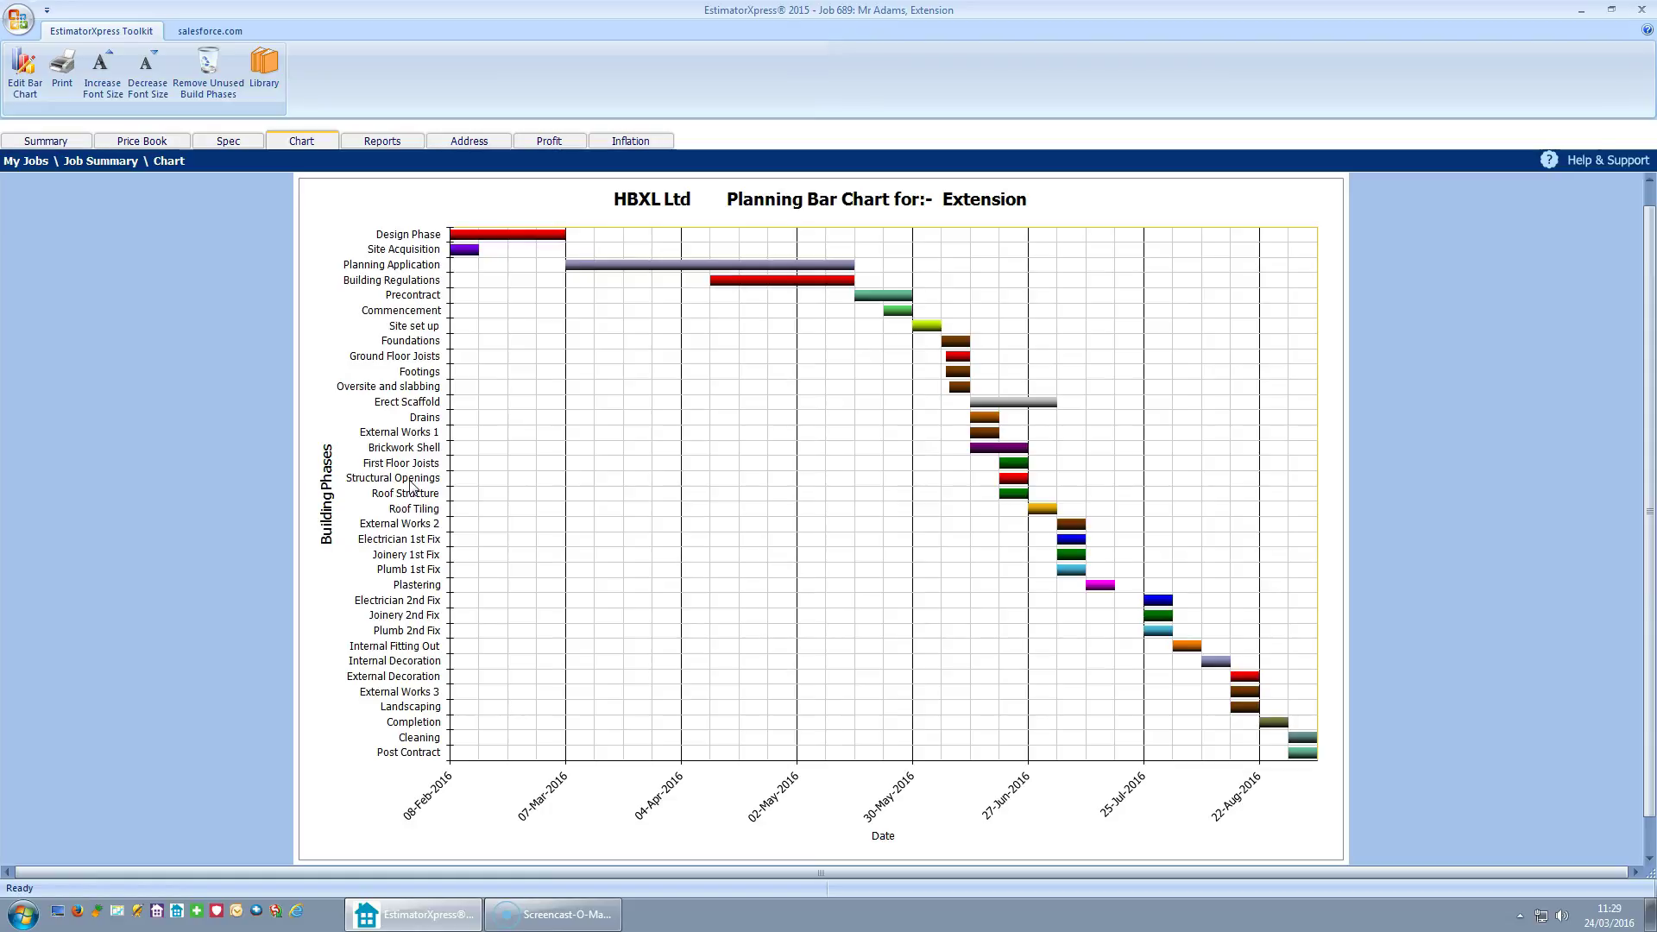
click(210, 74)
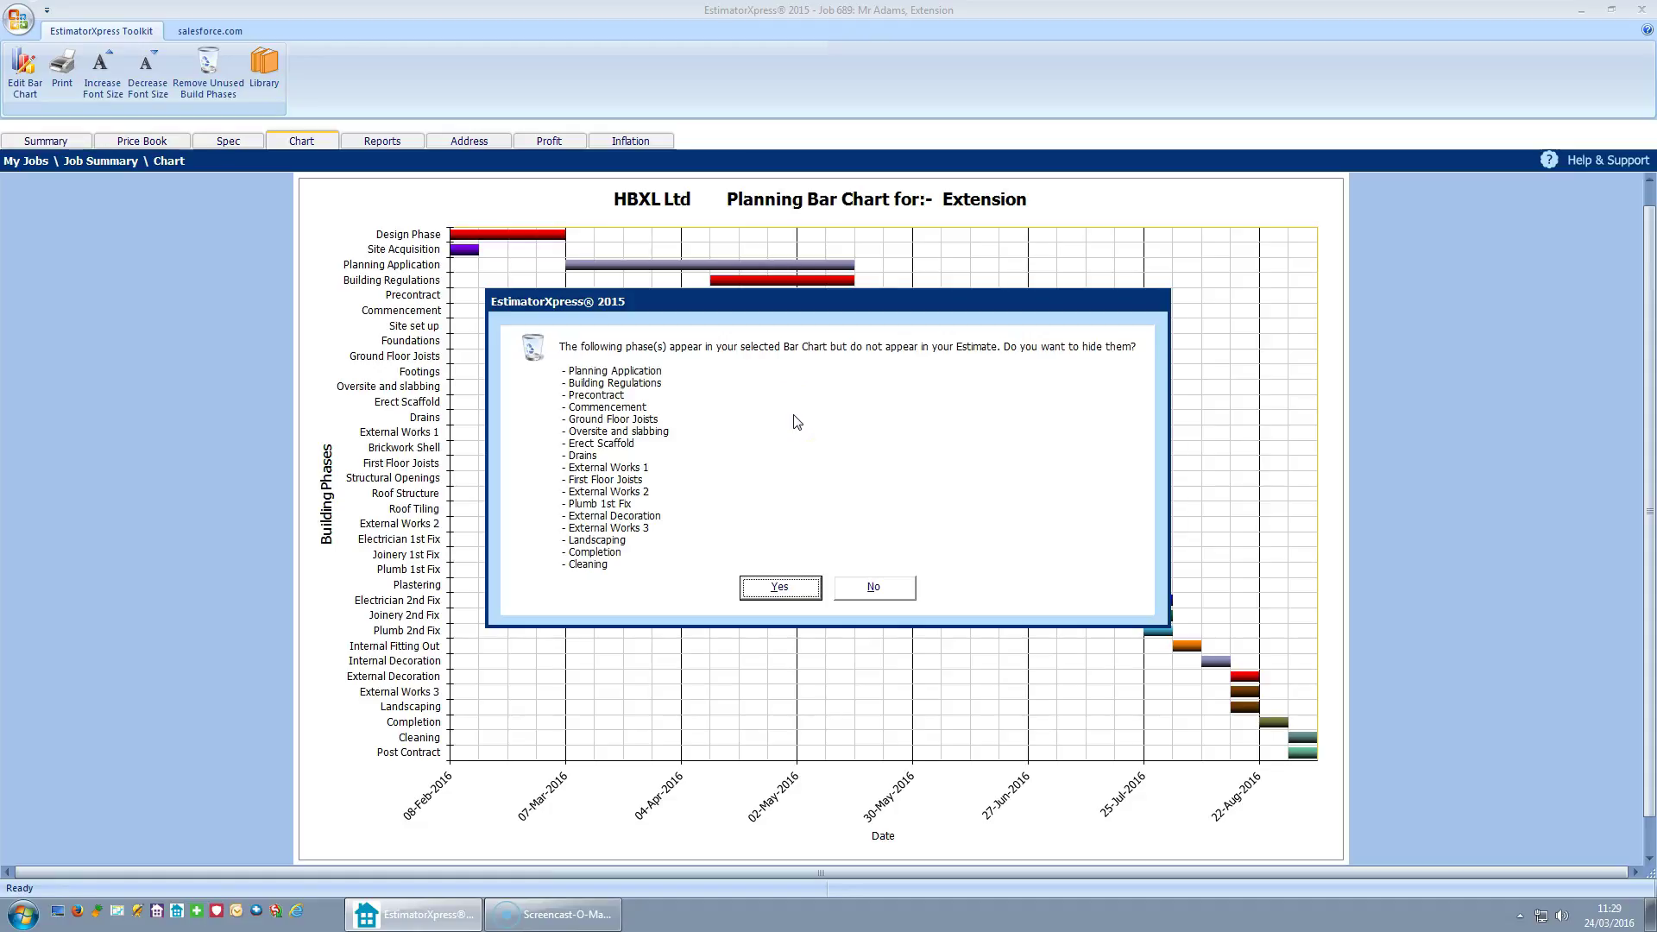
click(780, 588)
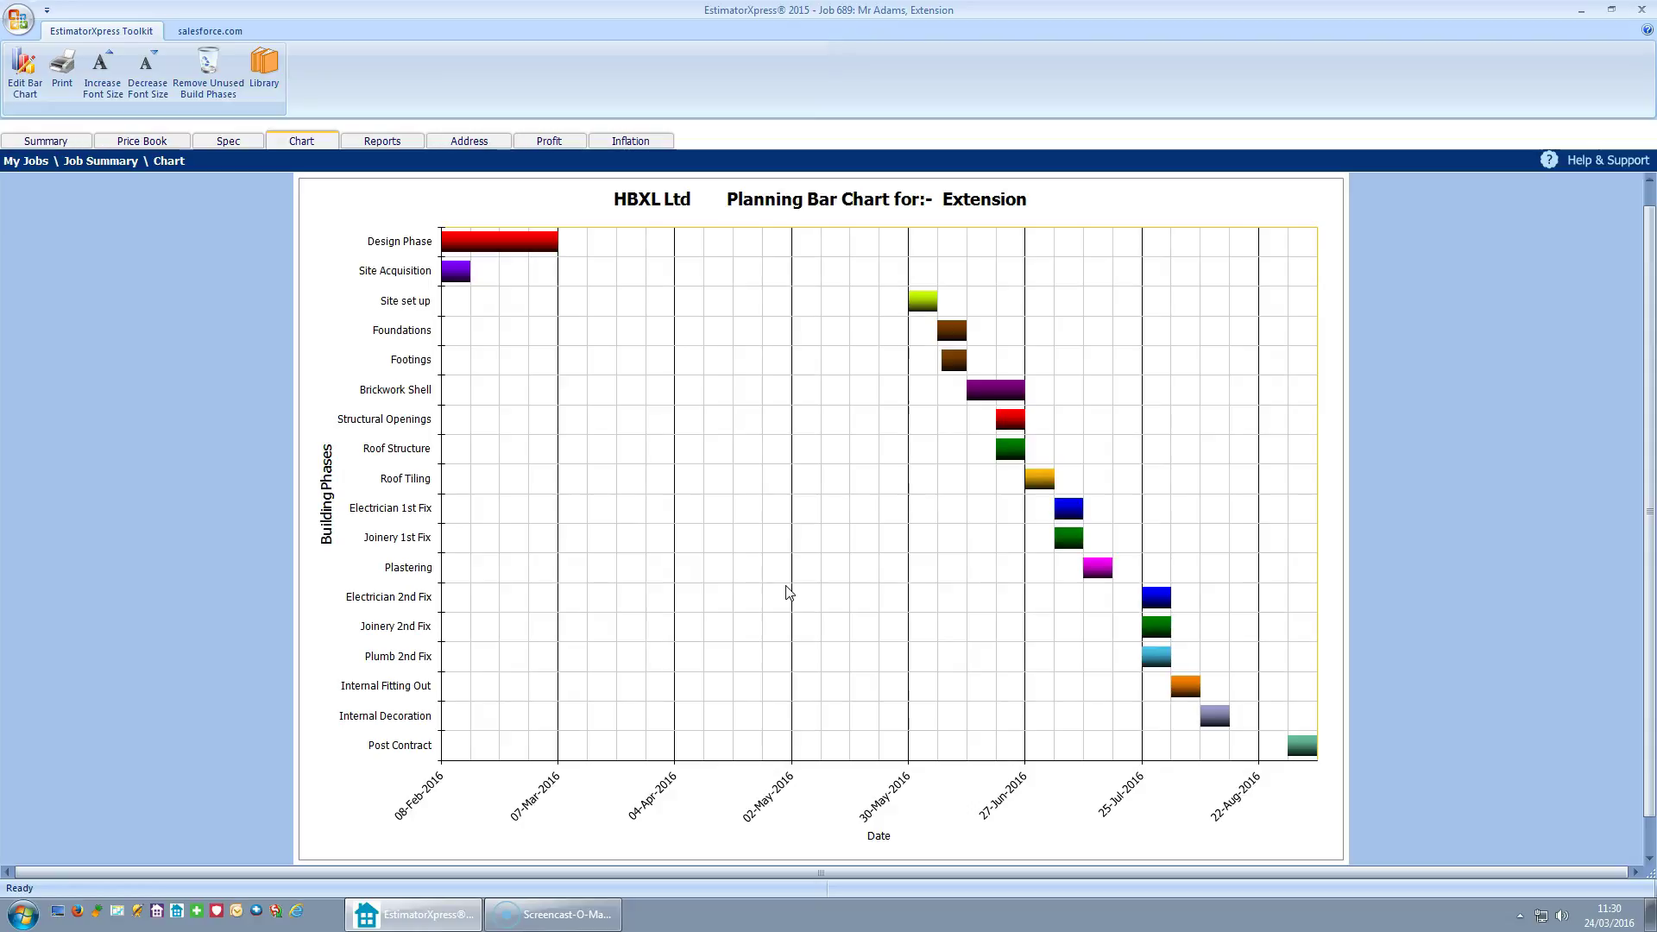
Reopen the bar chart editor and move its window higher beside the chart
click(24, 74)
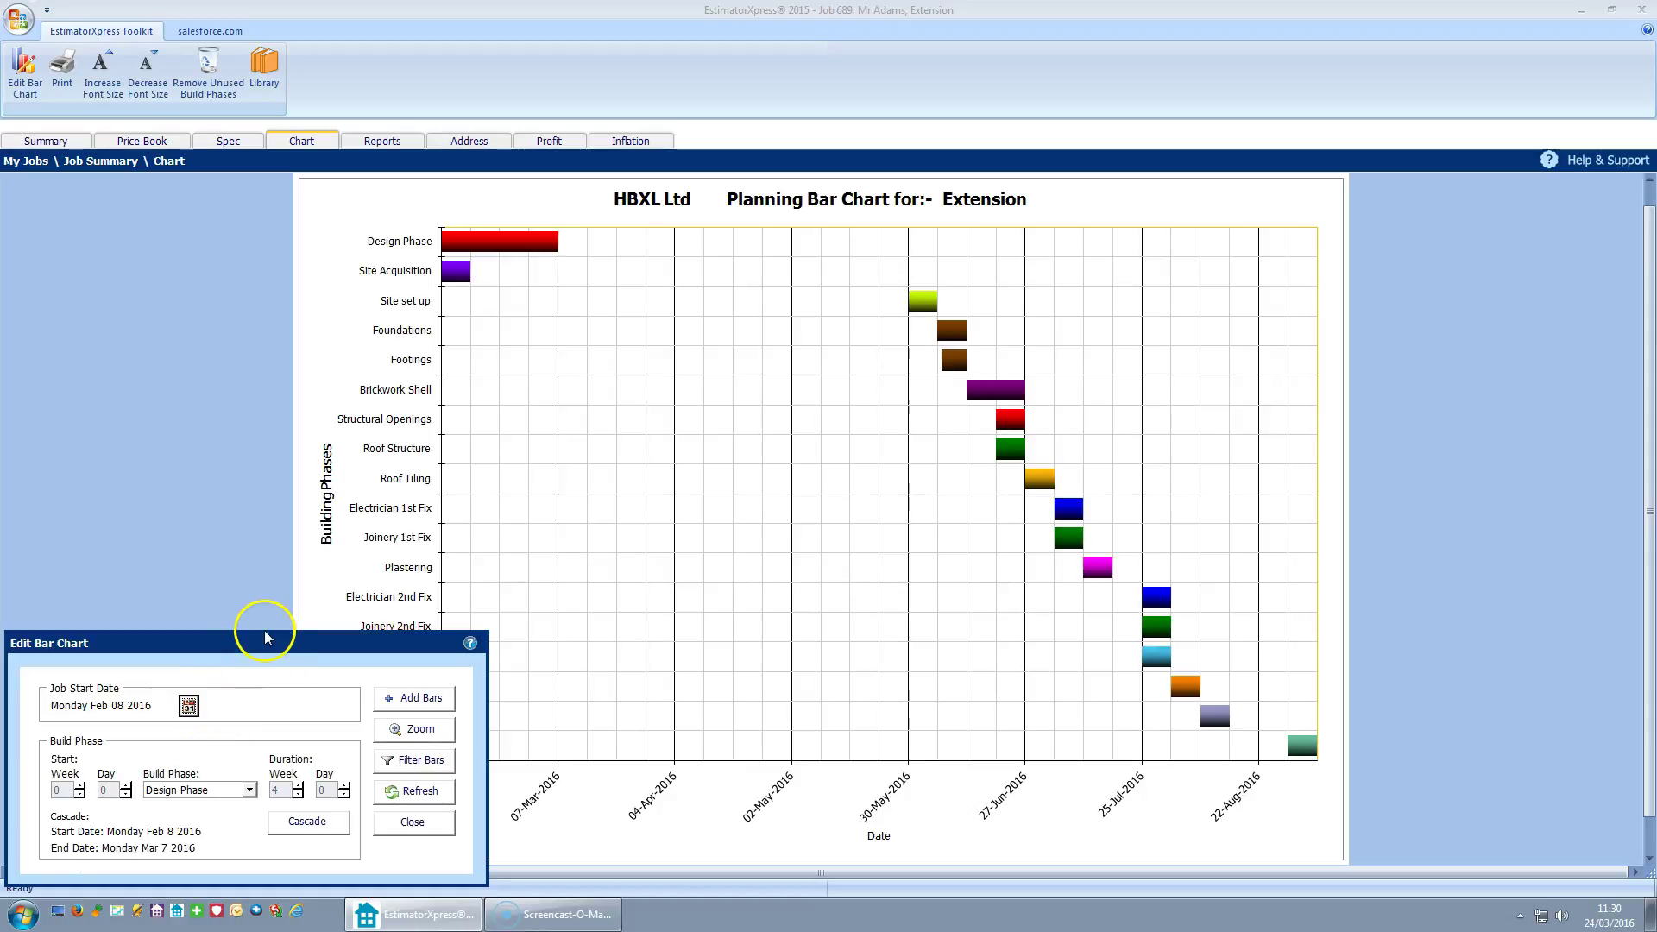
click(223, 650)
drag(223, 650, 237, 482)
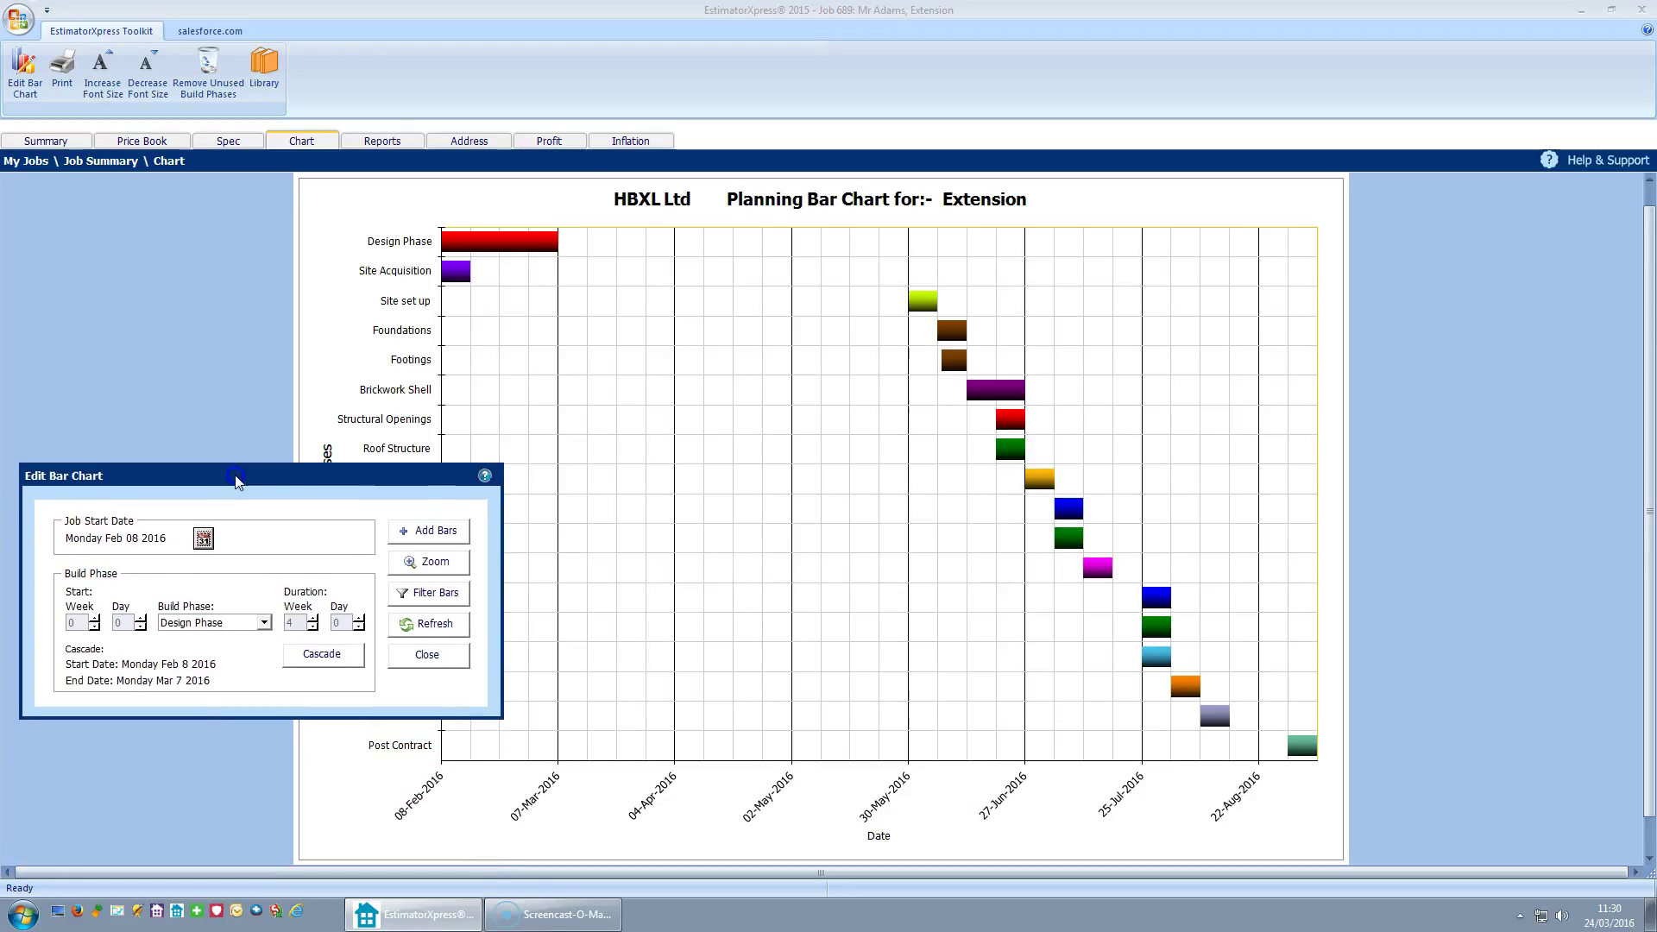
click(203, 538)
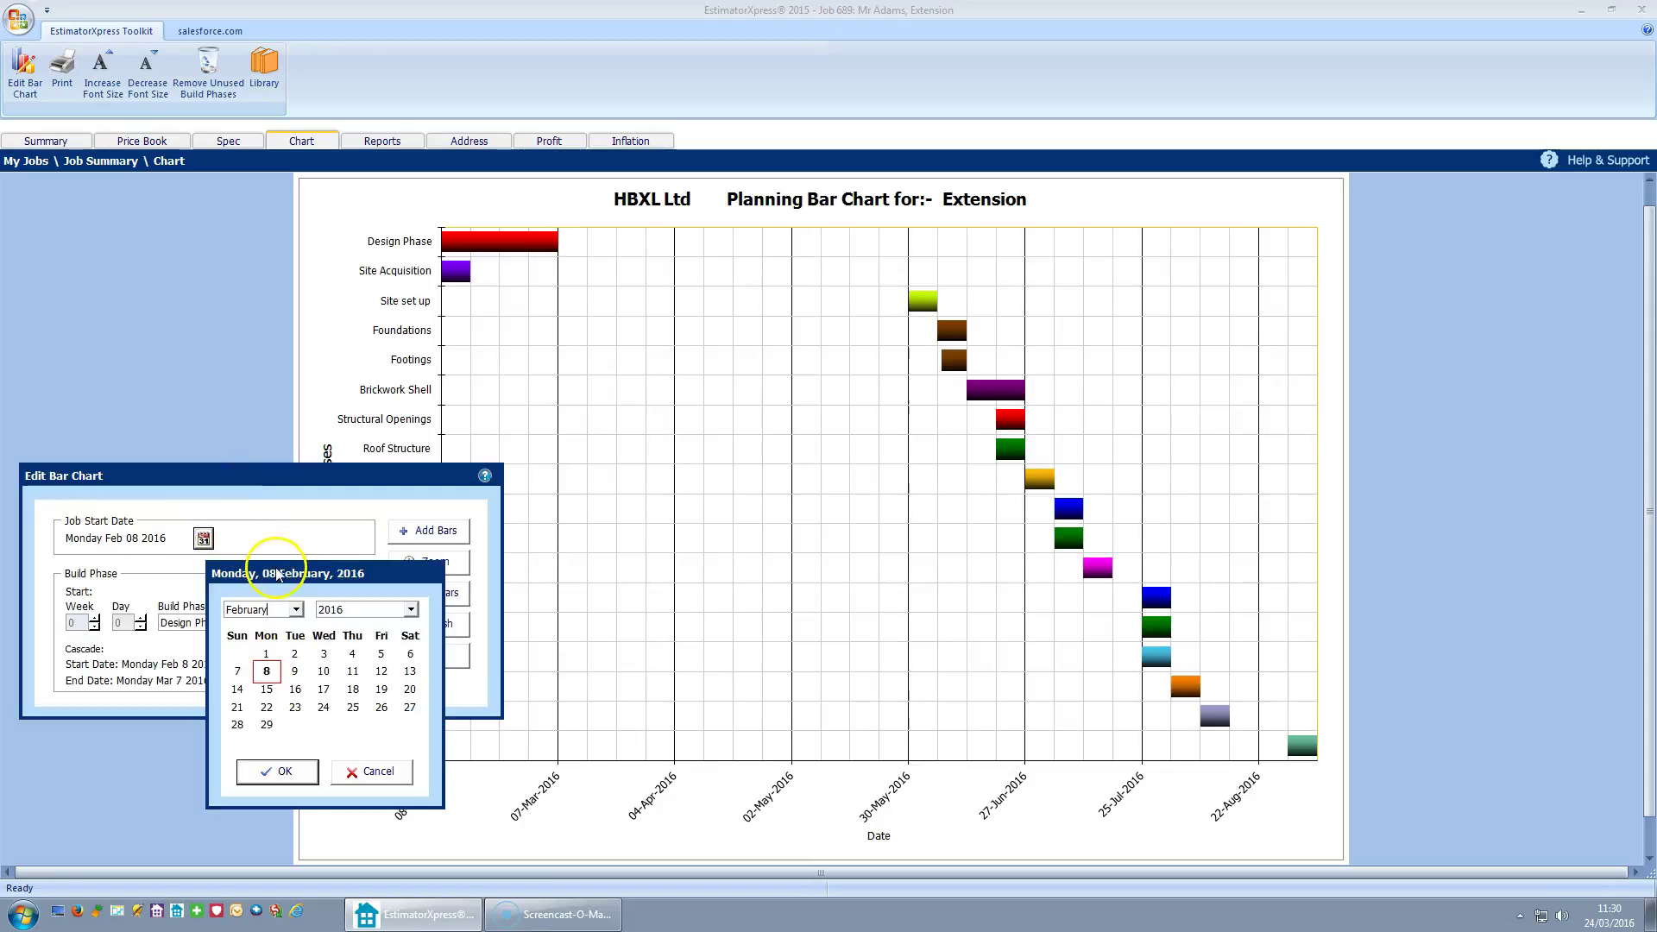
drag(281, 579, 312, 379)
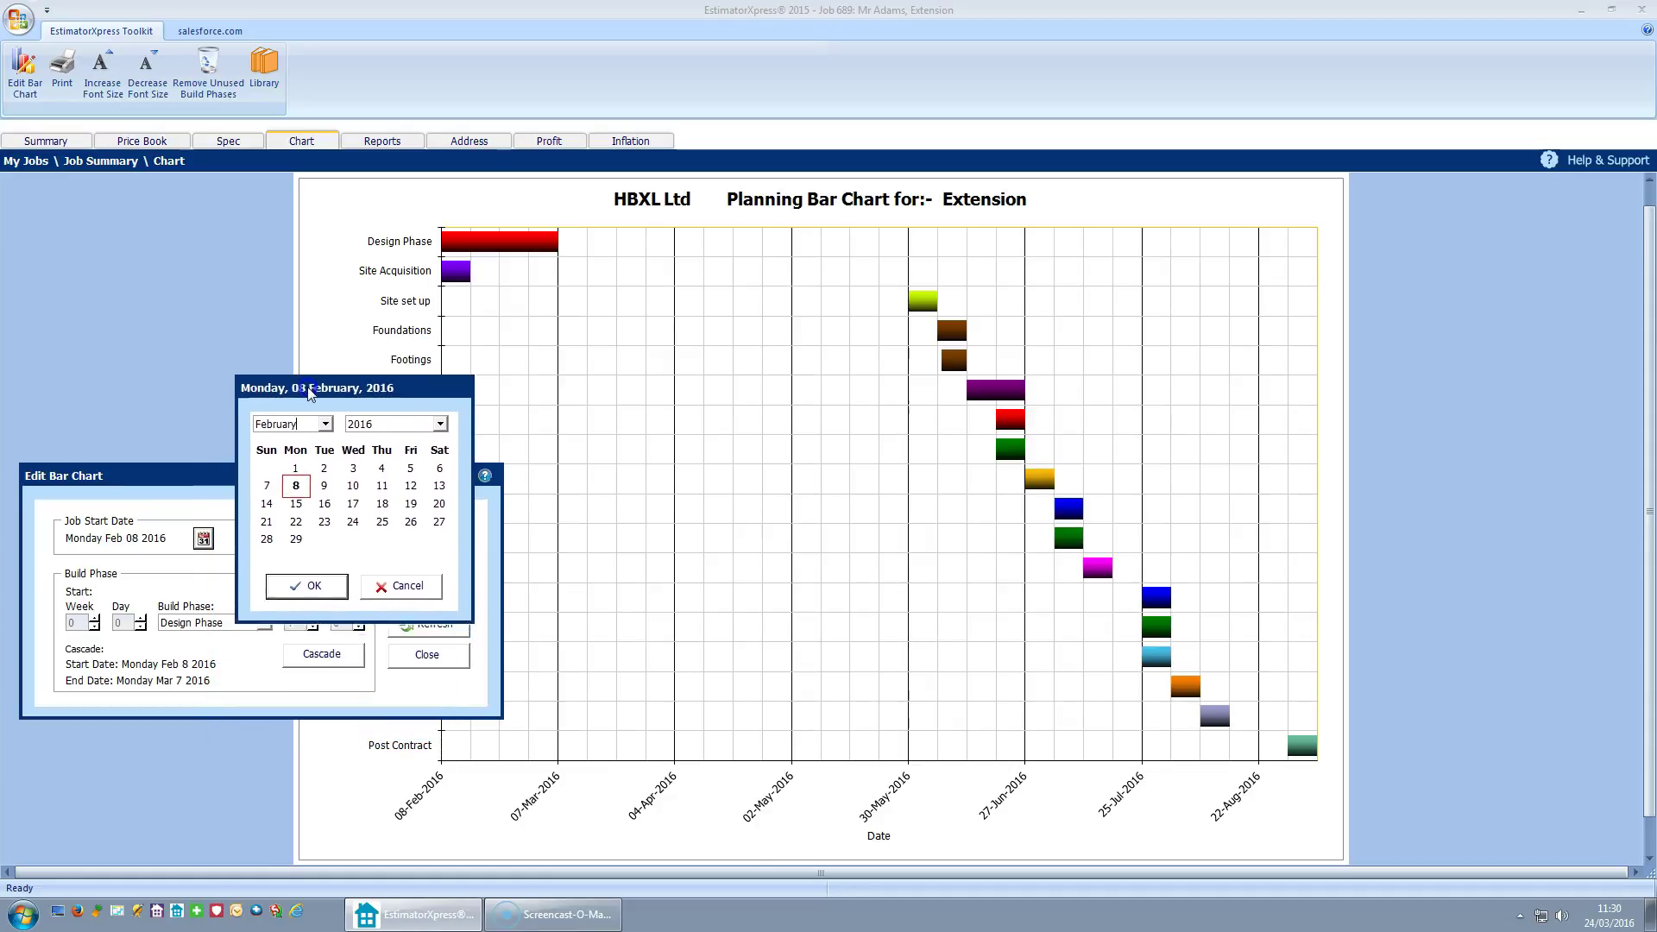
click(372, 575)
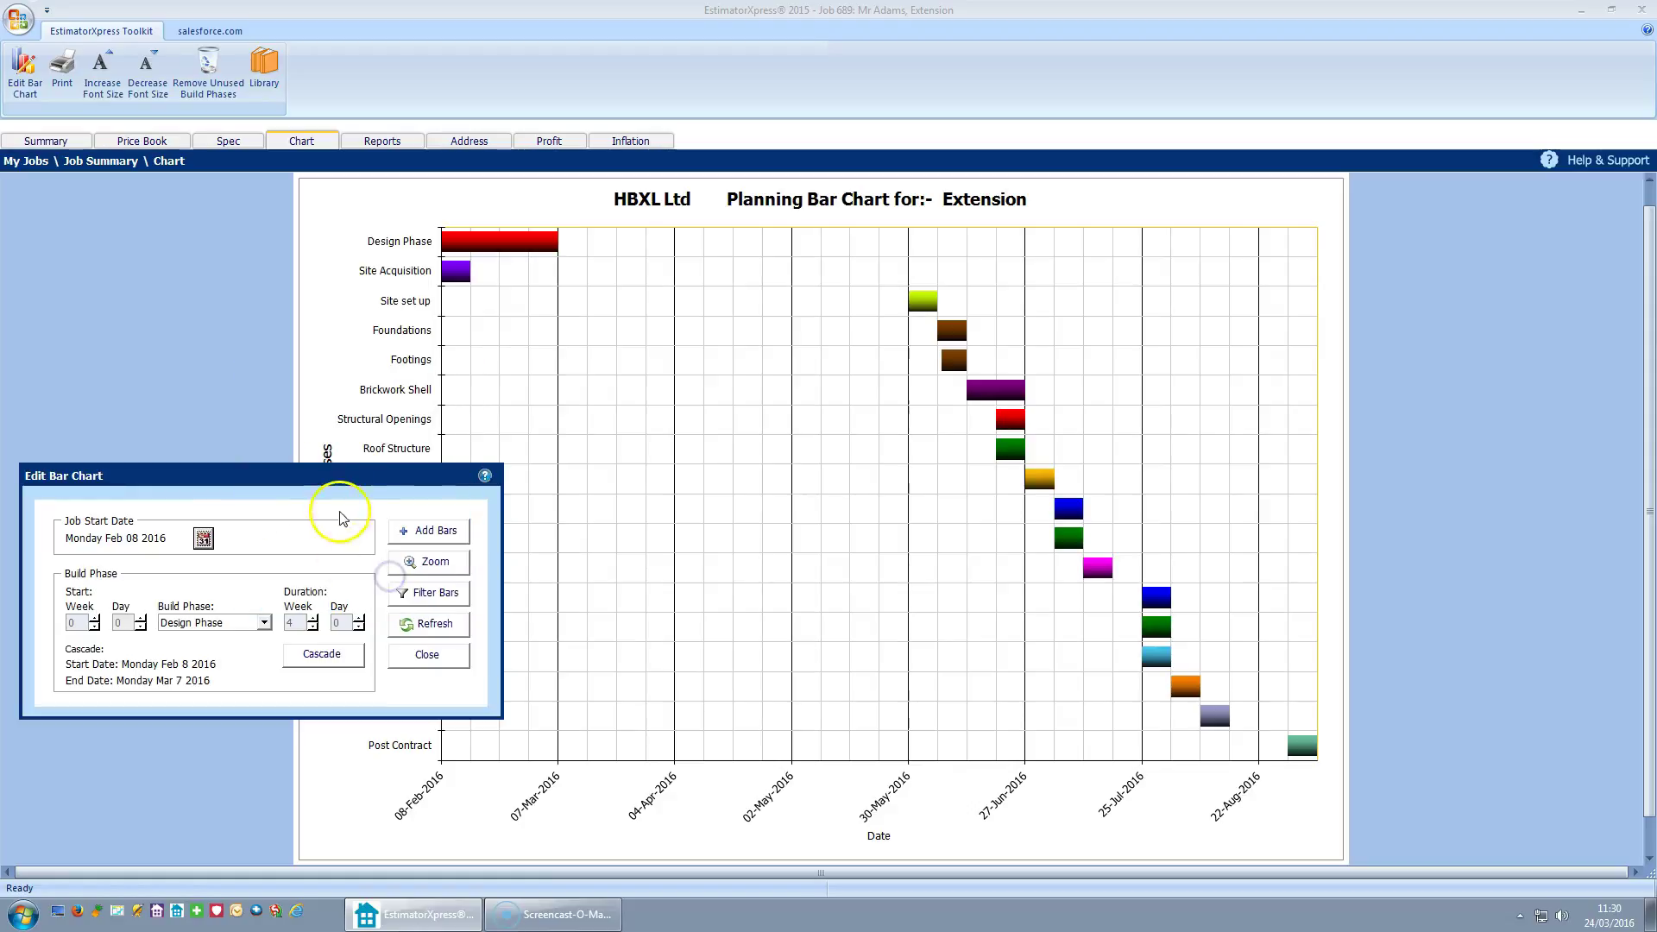
drag(338, 469, 340, 484)
click(362, 509)
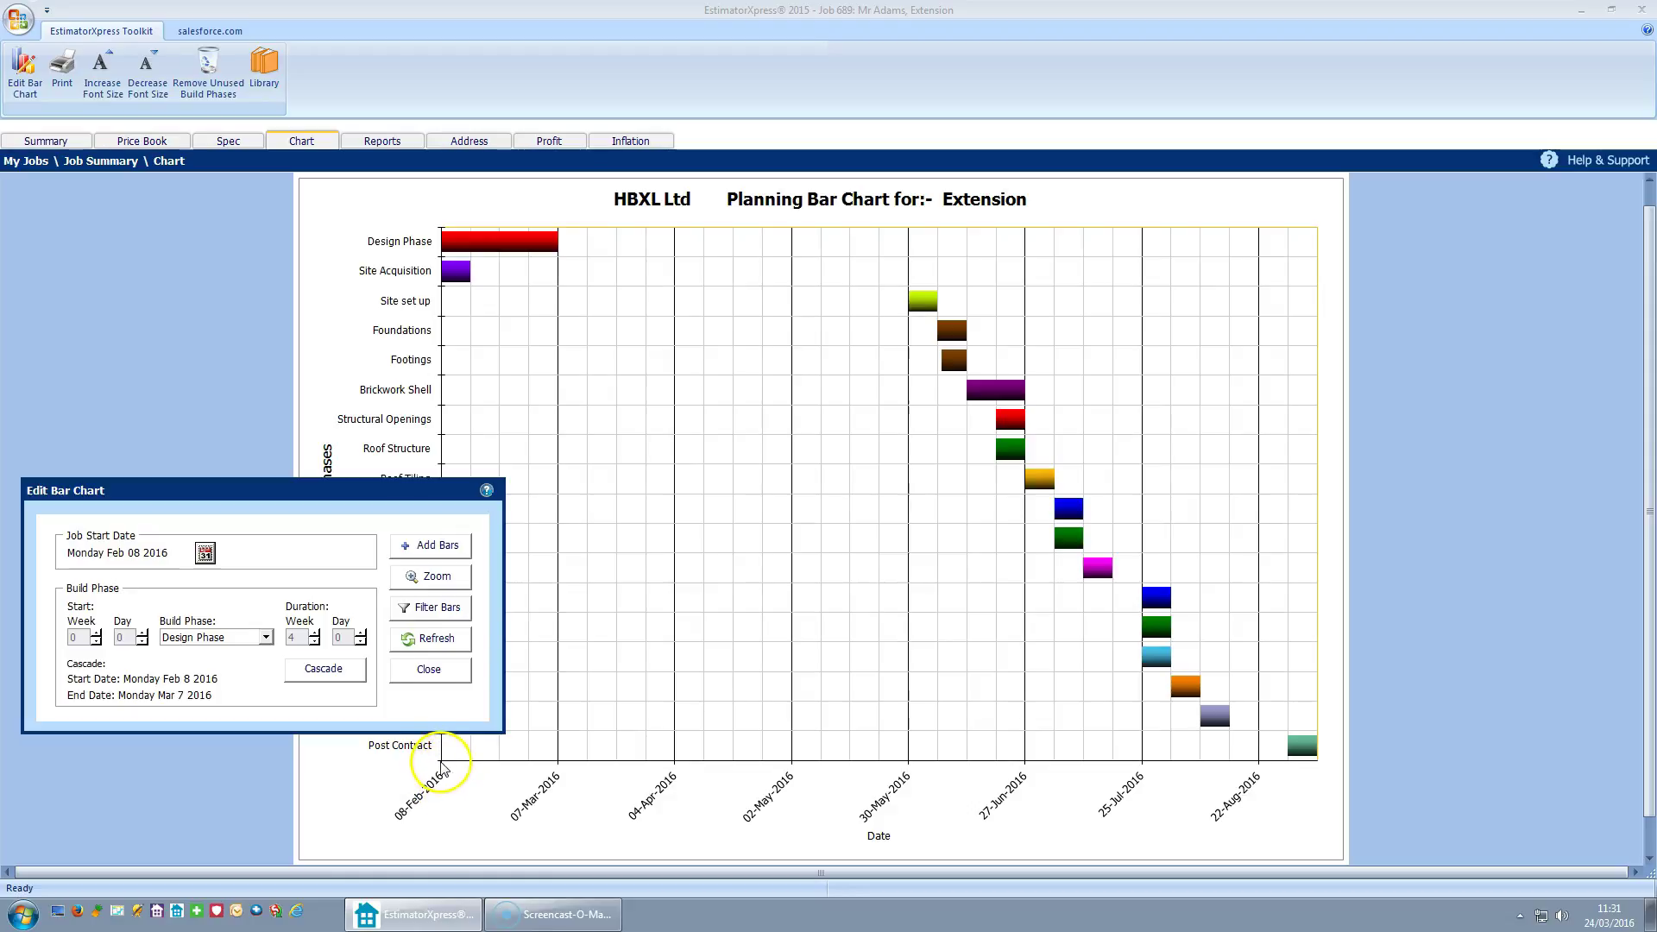
Set the job start date of the bar chart to Monday 6 June 2016
click(205, 555)
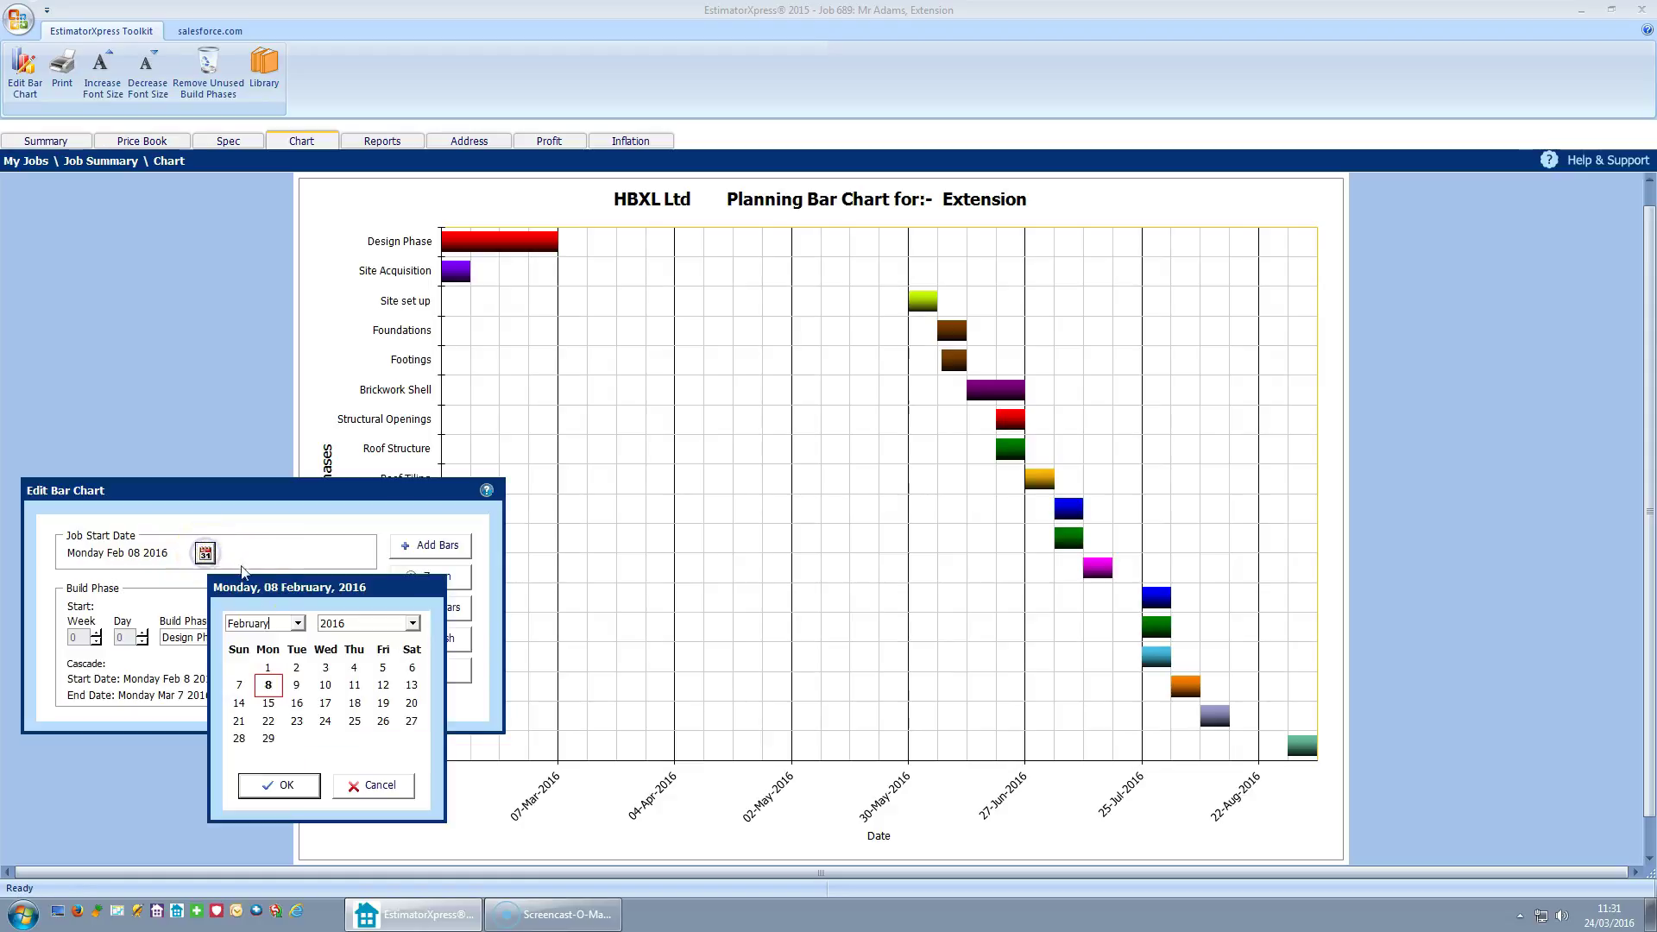
click(298, 624)
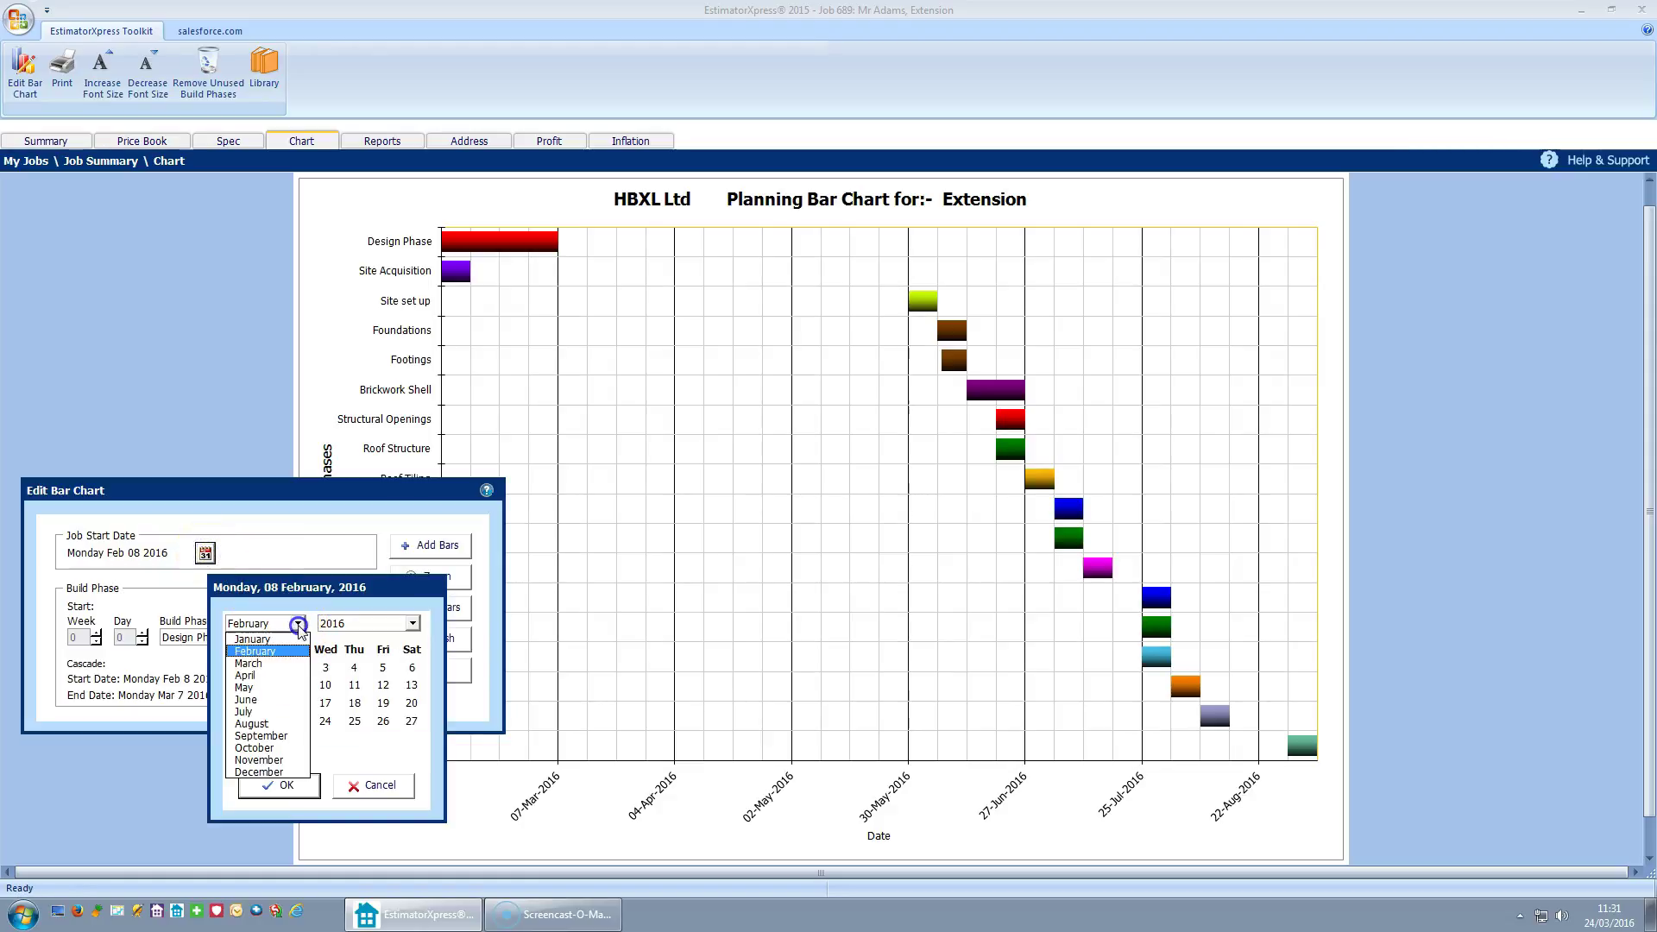
click(258, 700)
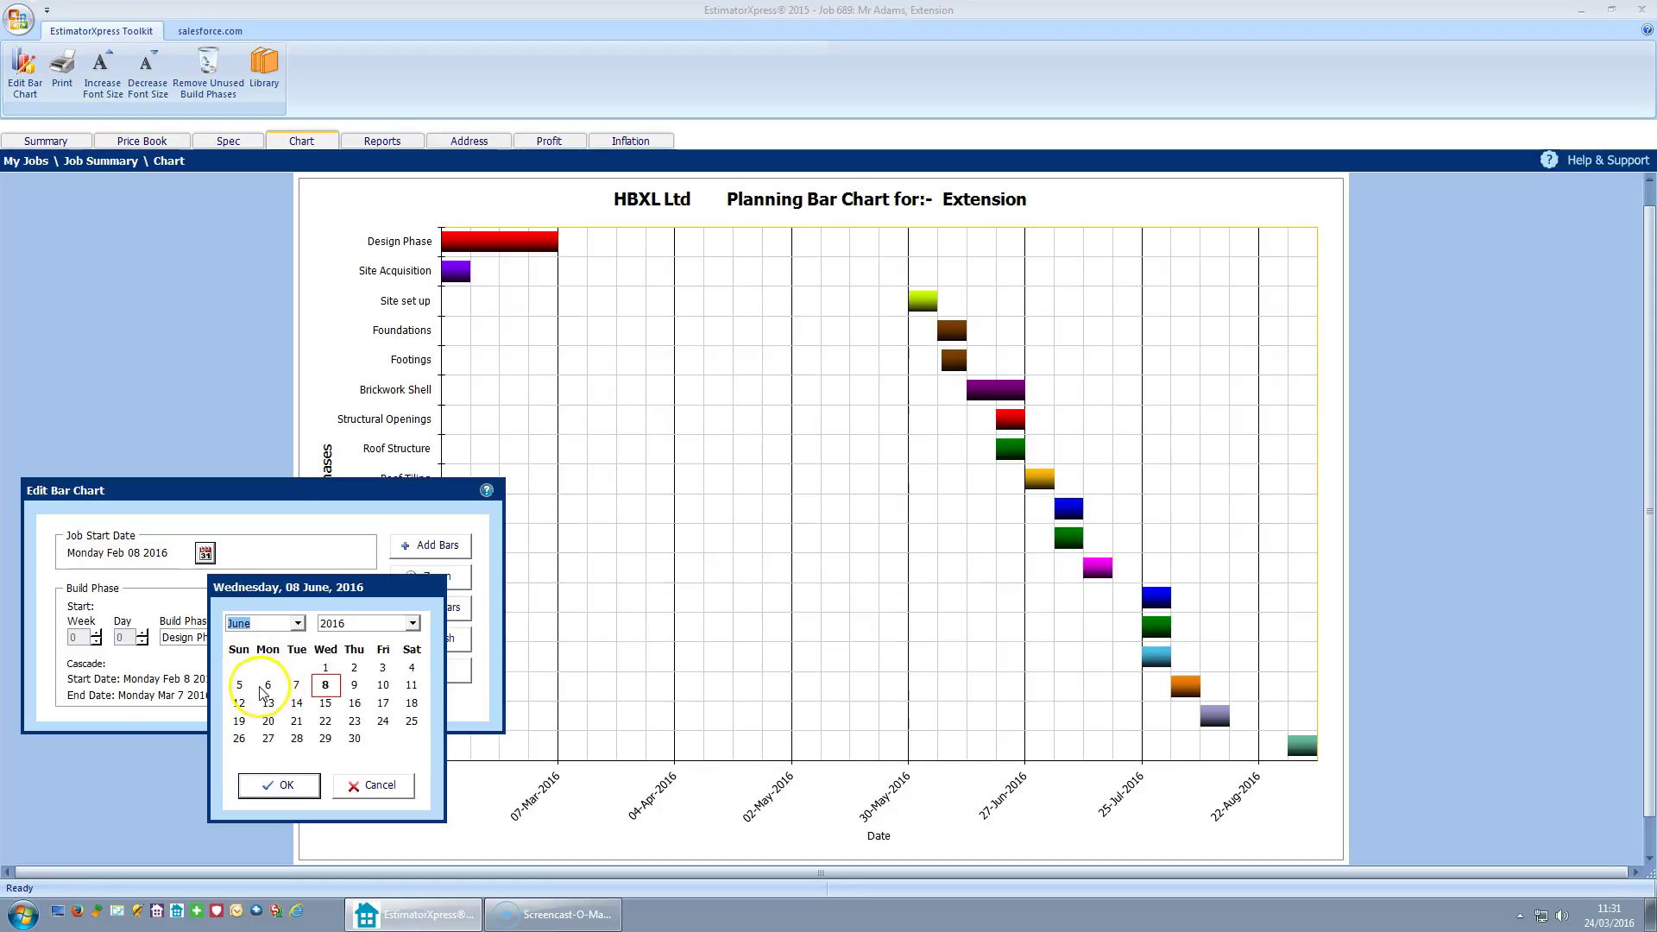
click(269, 687)
click(278, 785)
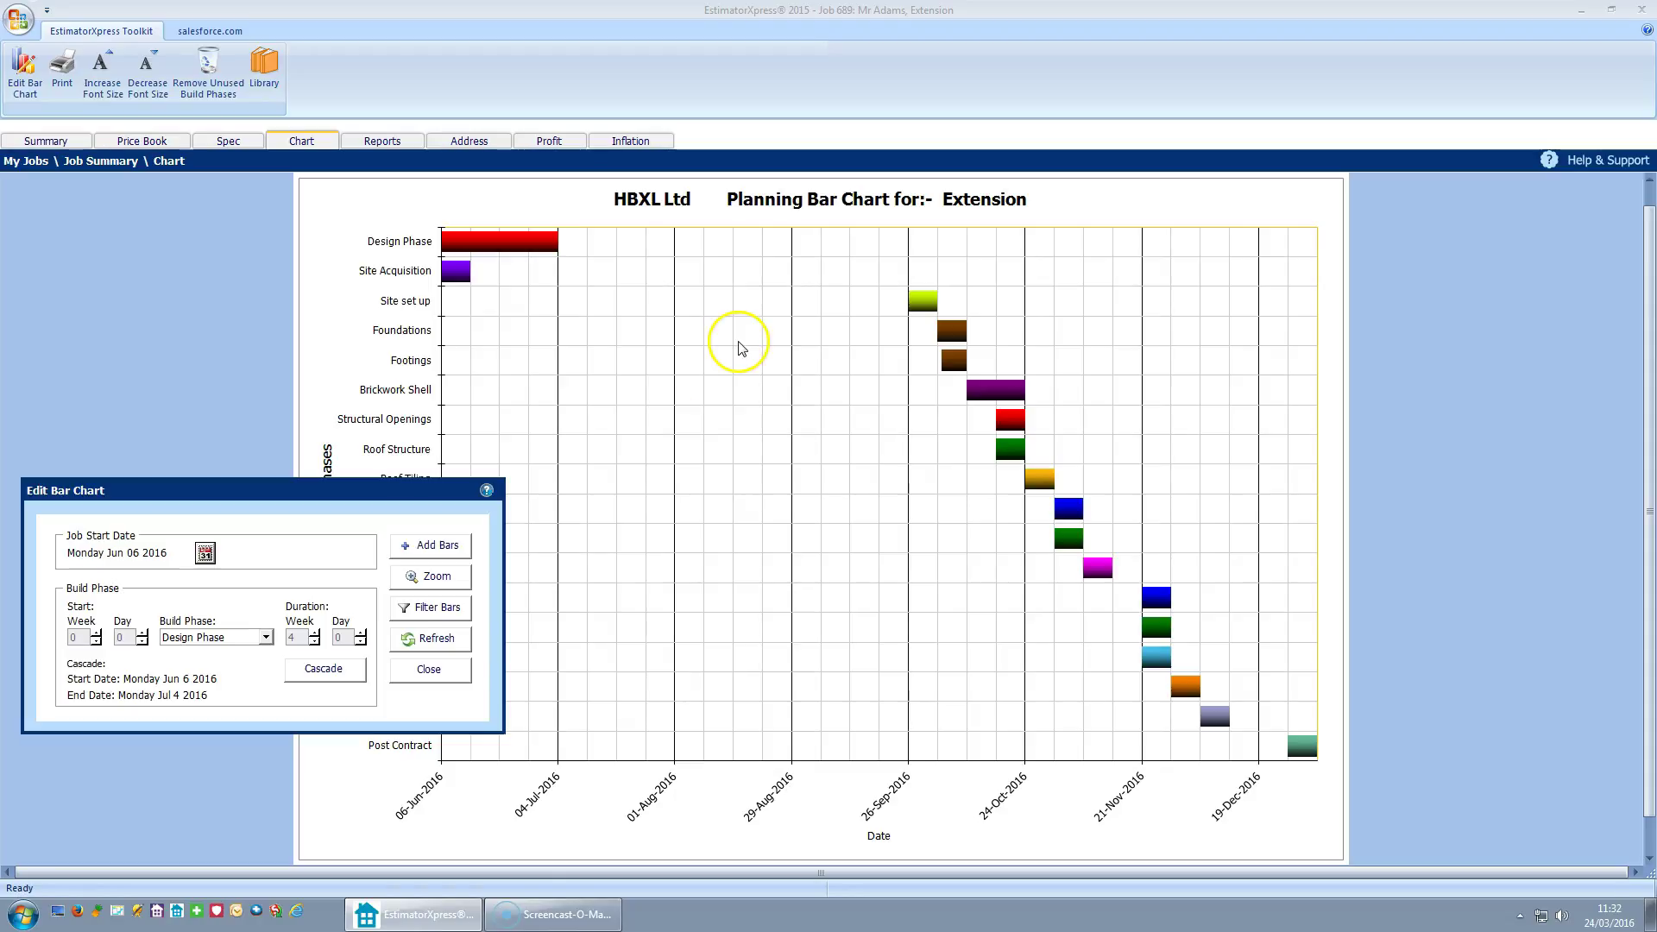
Add the Erect Scaffold build phase to the bar chart
click(438, 547)
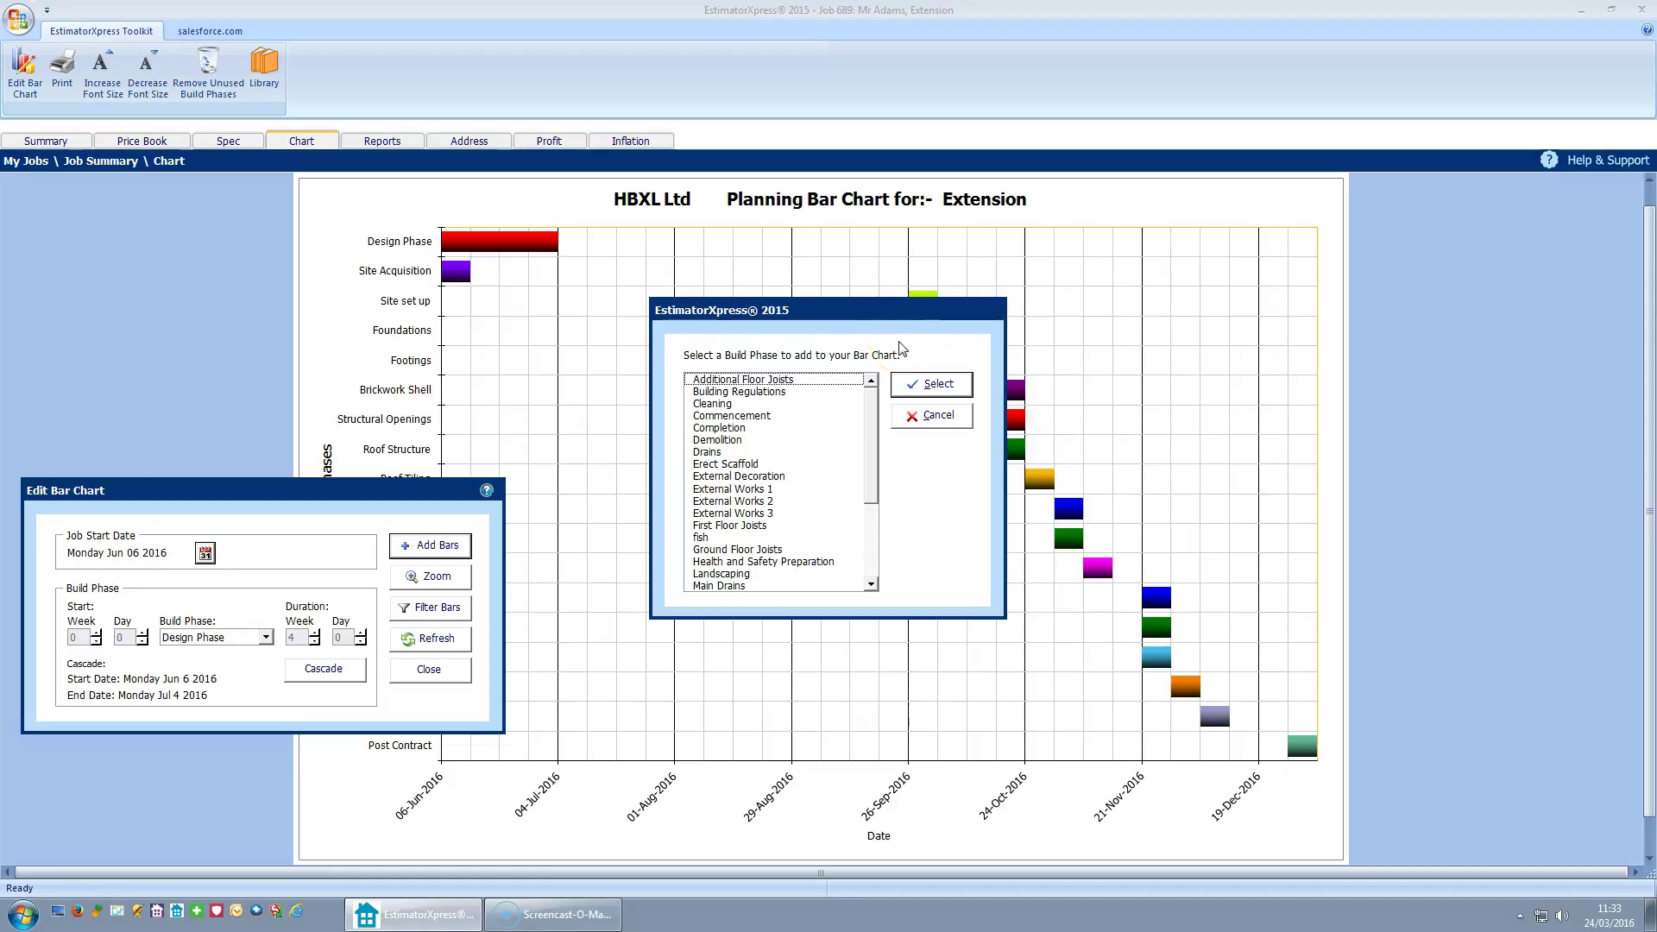
click(723, 464)
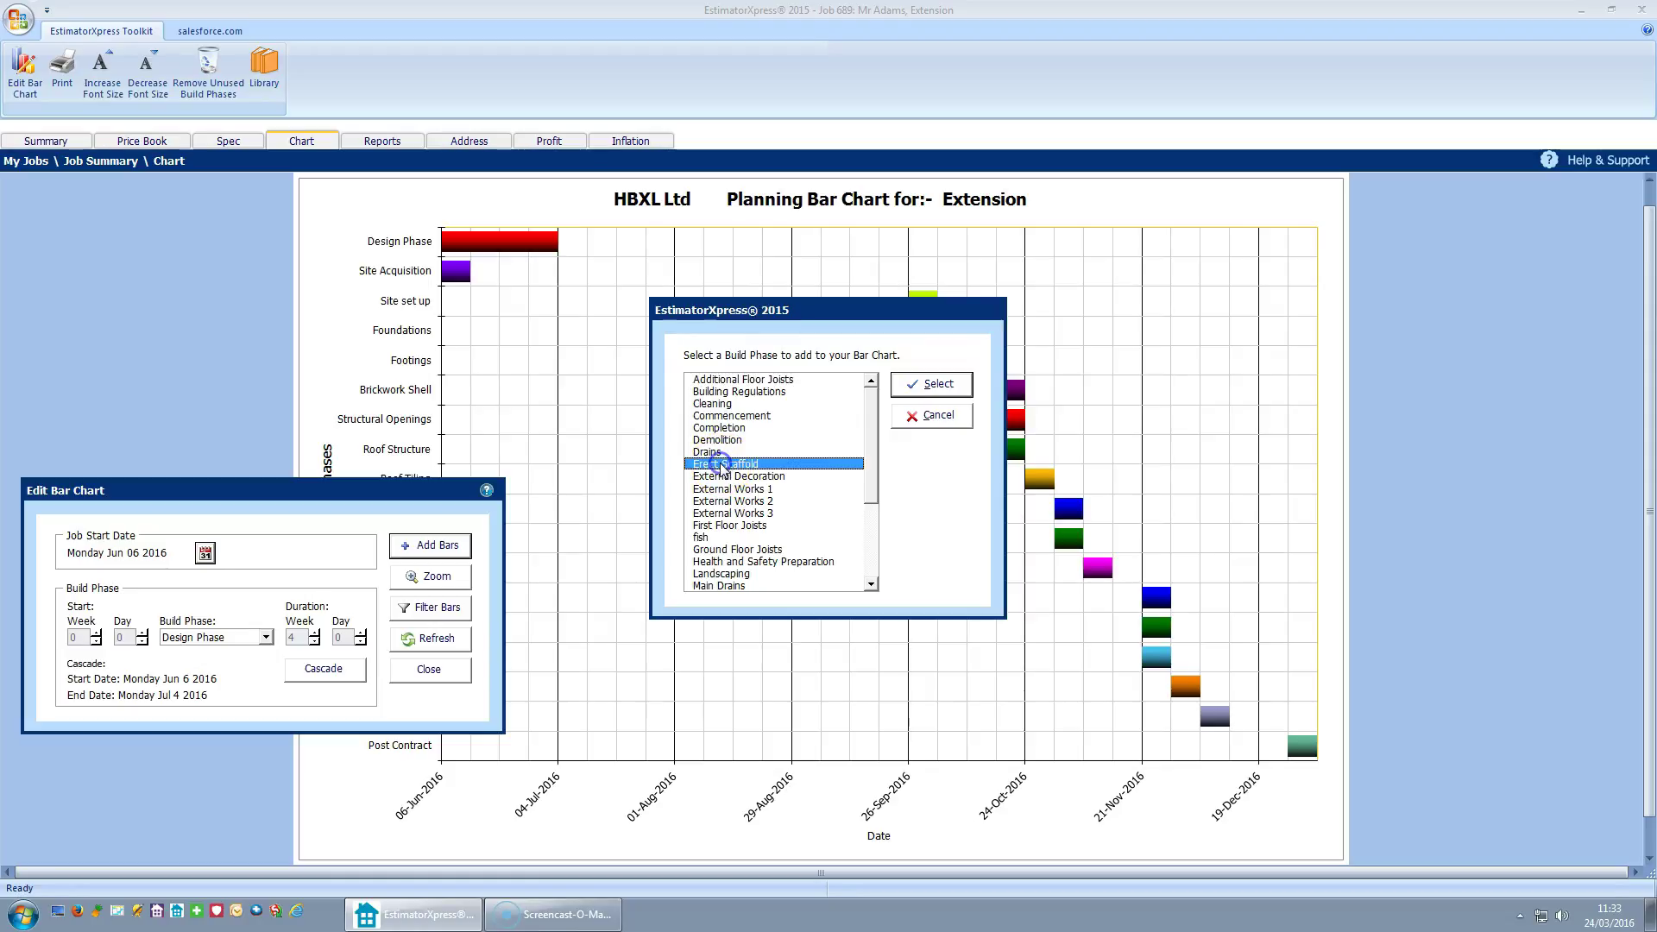
click(936, 388)
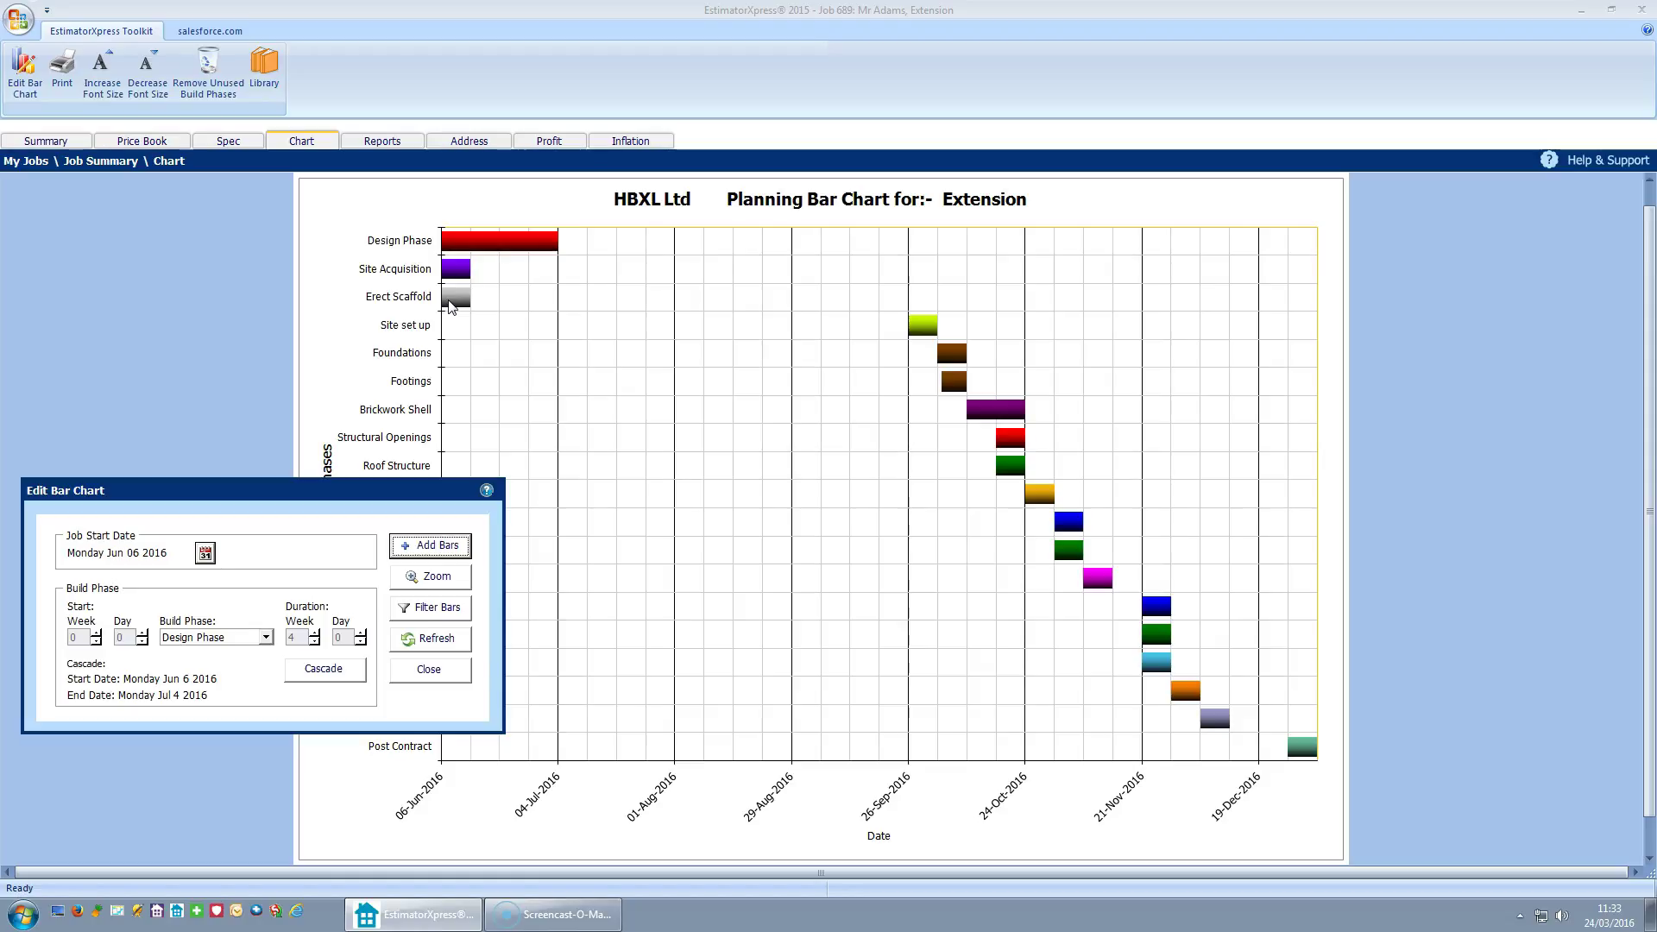
Start zooming the bar chart to a time frame, with 1 September 2016 as its start date
click(445, 583)
click(460, 585)
click(436, 576)
click(895, 449)
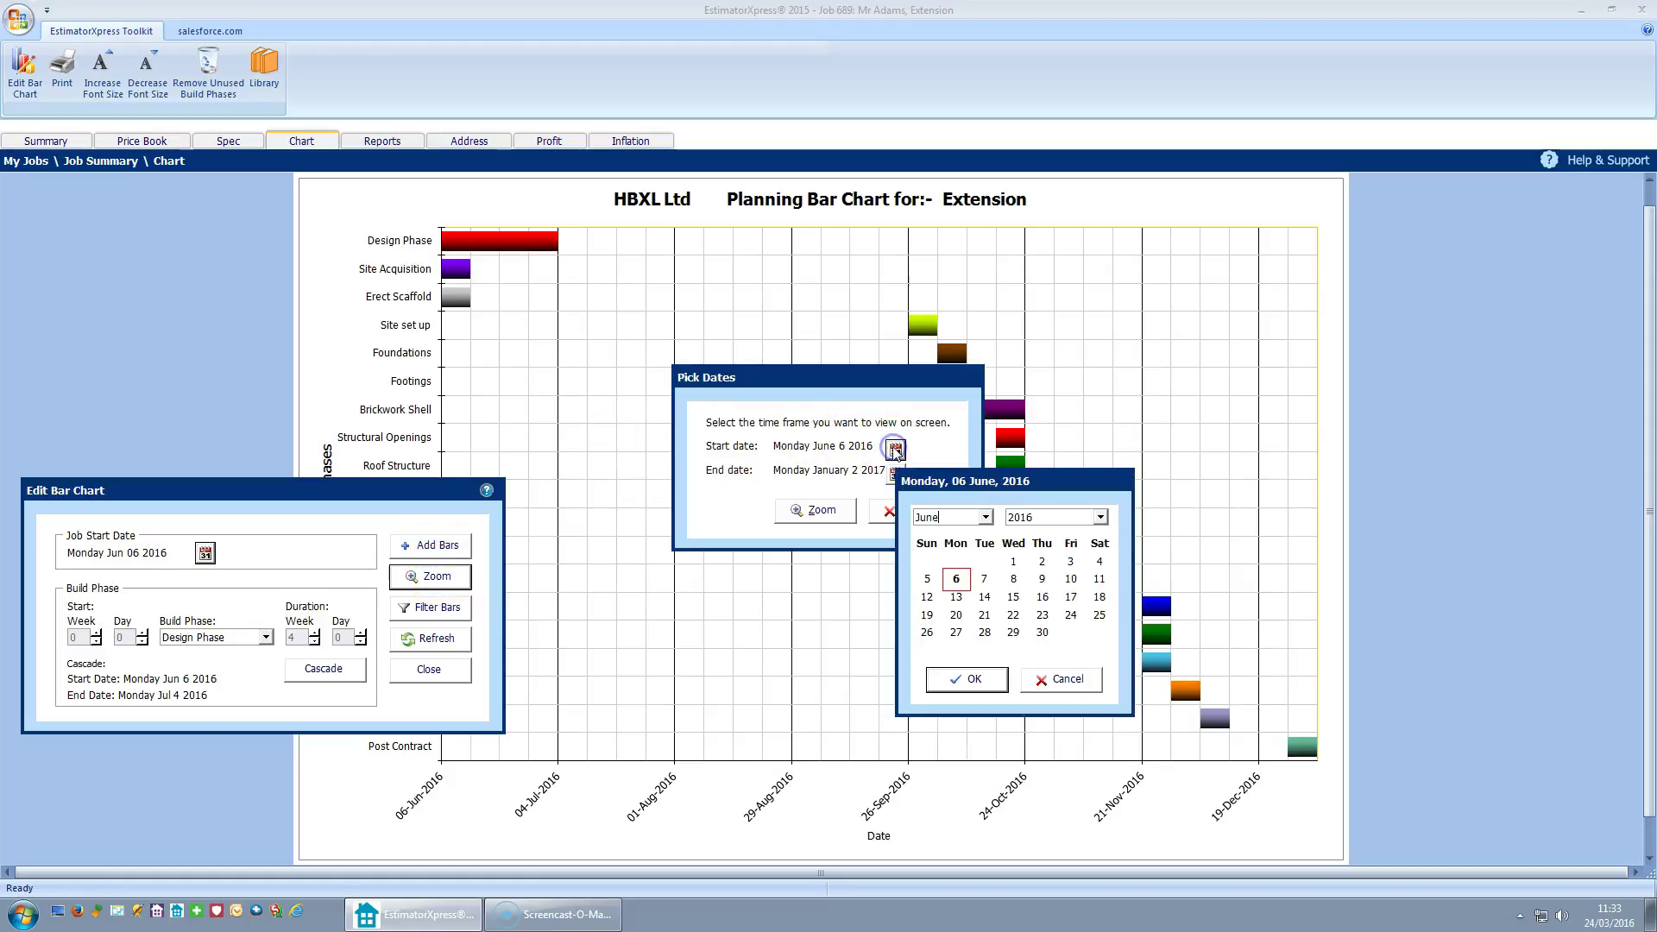
click(986, 518)
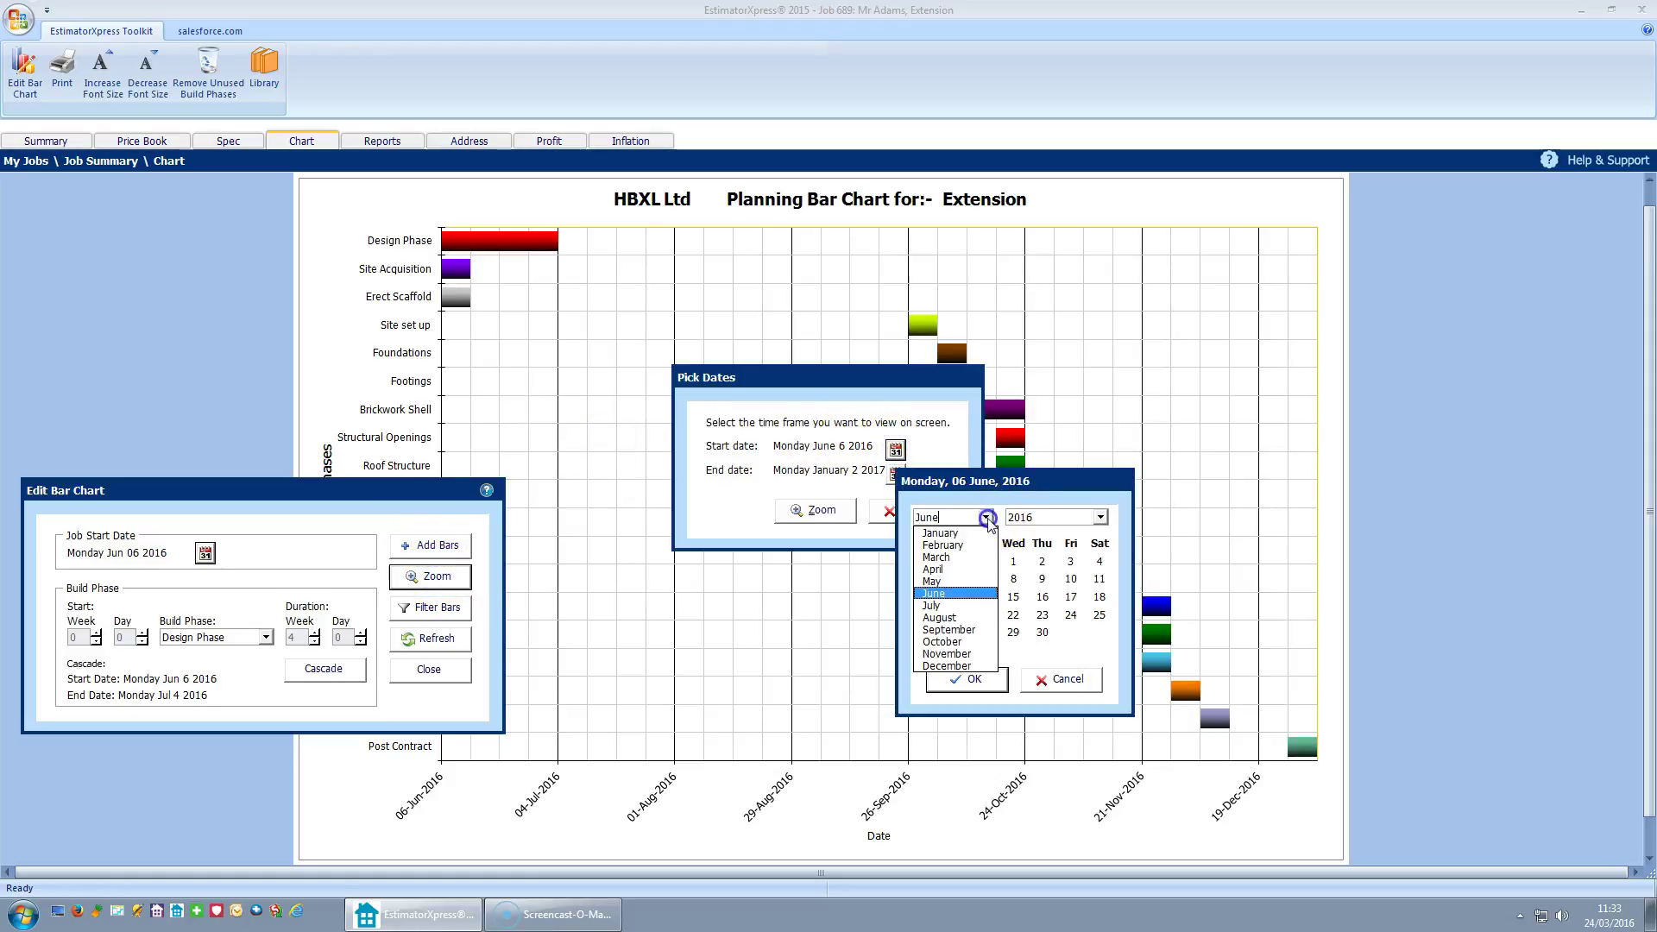
click(948, 629)
click(1041, 561)
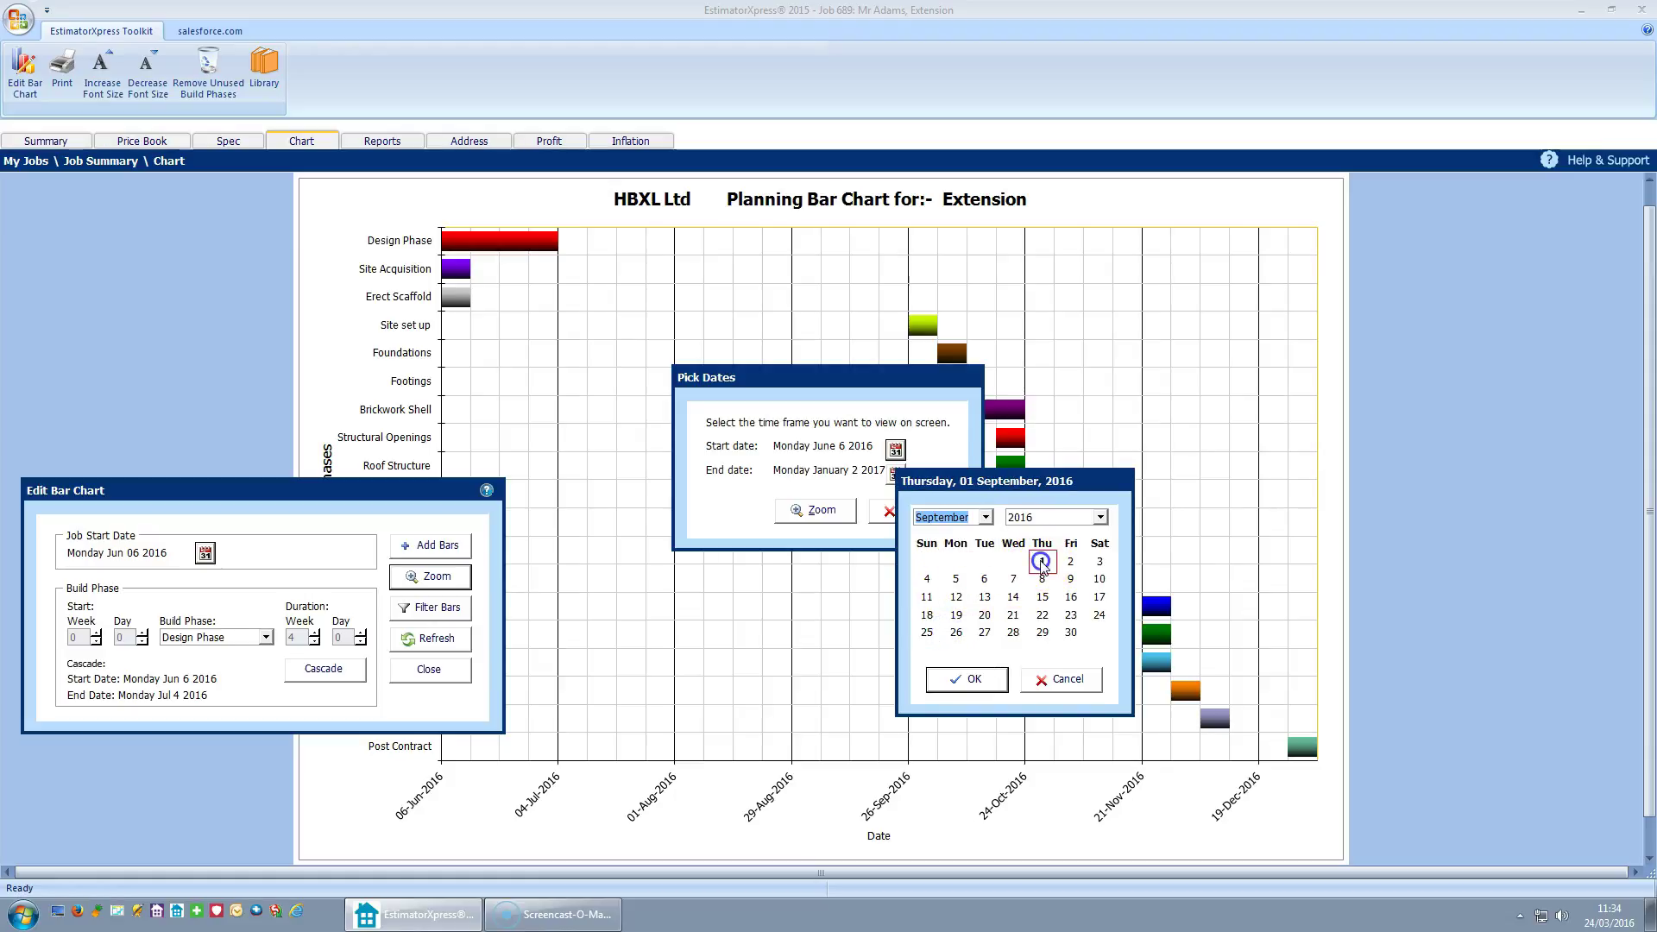
click(988, 680)
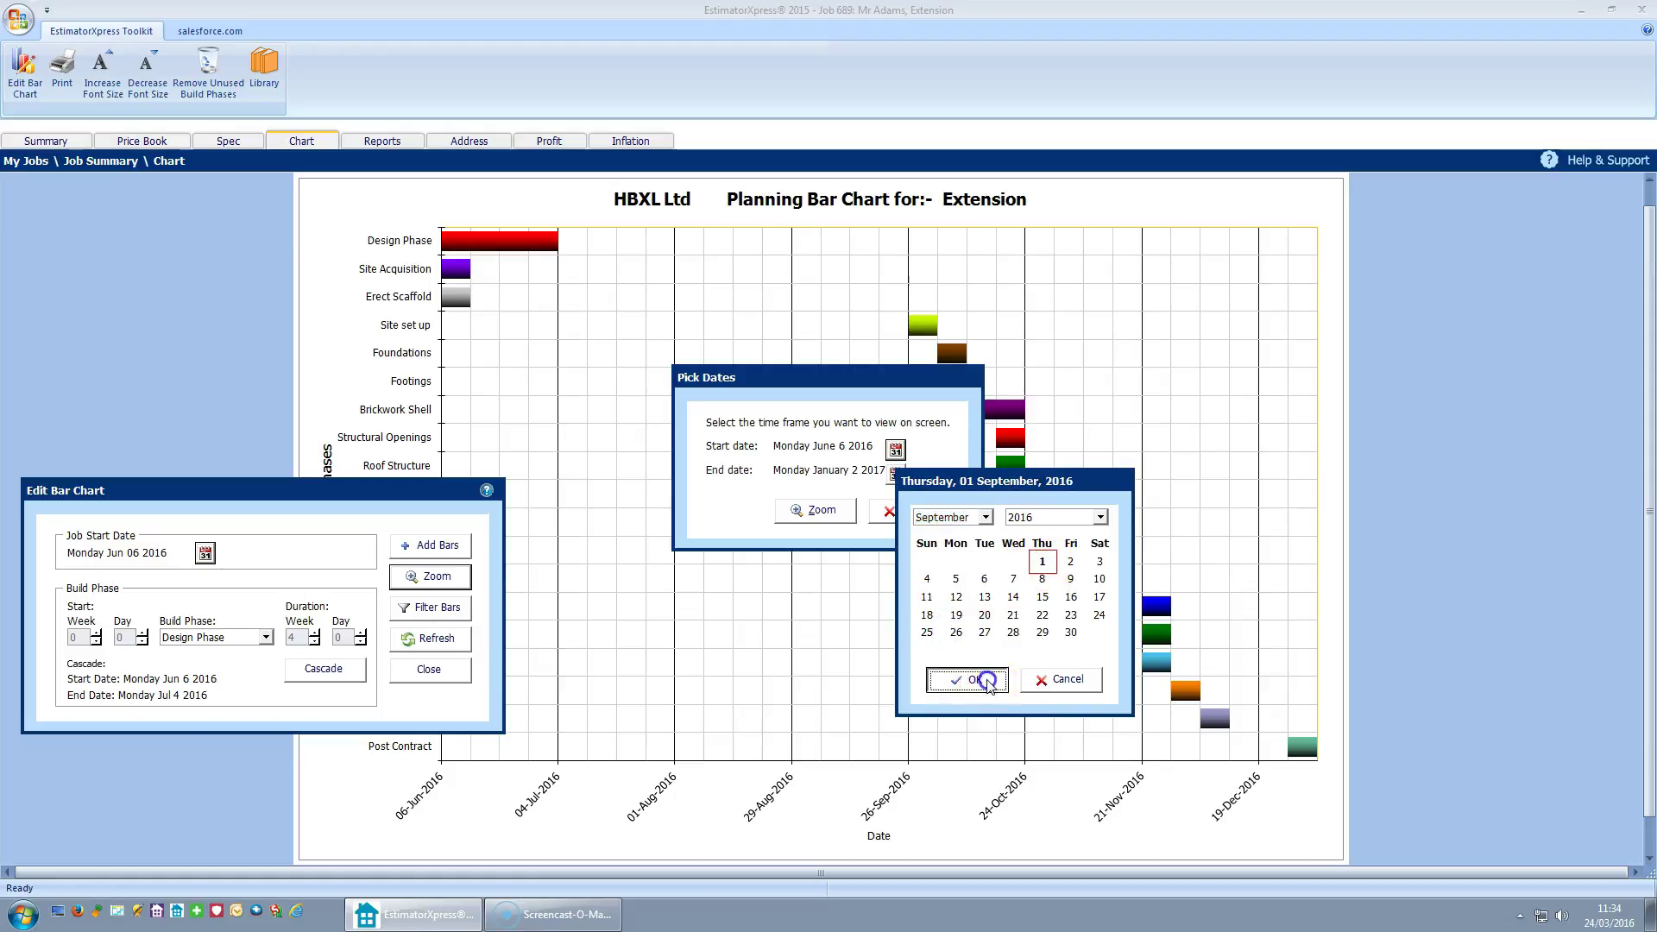
Set the zoom time frame's end date to 31 October 2016 and apply the zoom to the chart
click(895, 474)
click(993, 551)
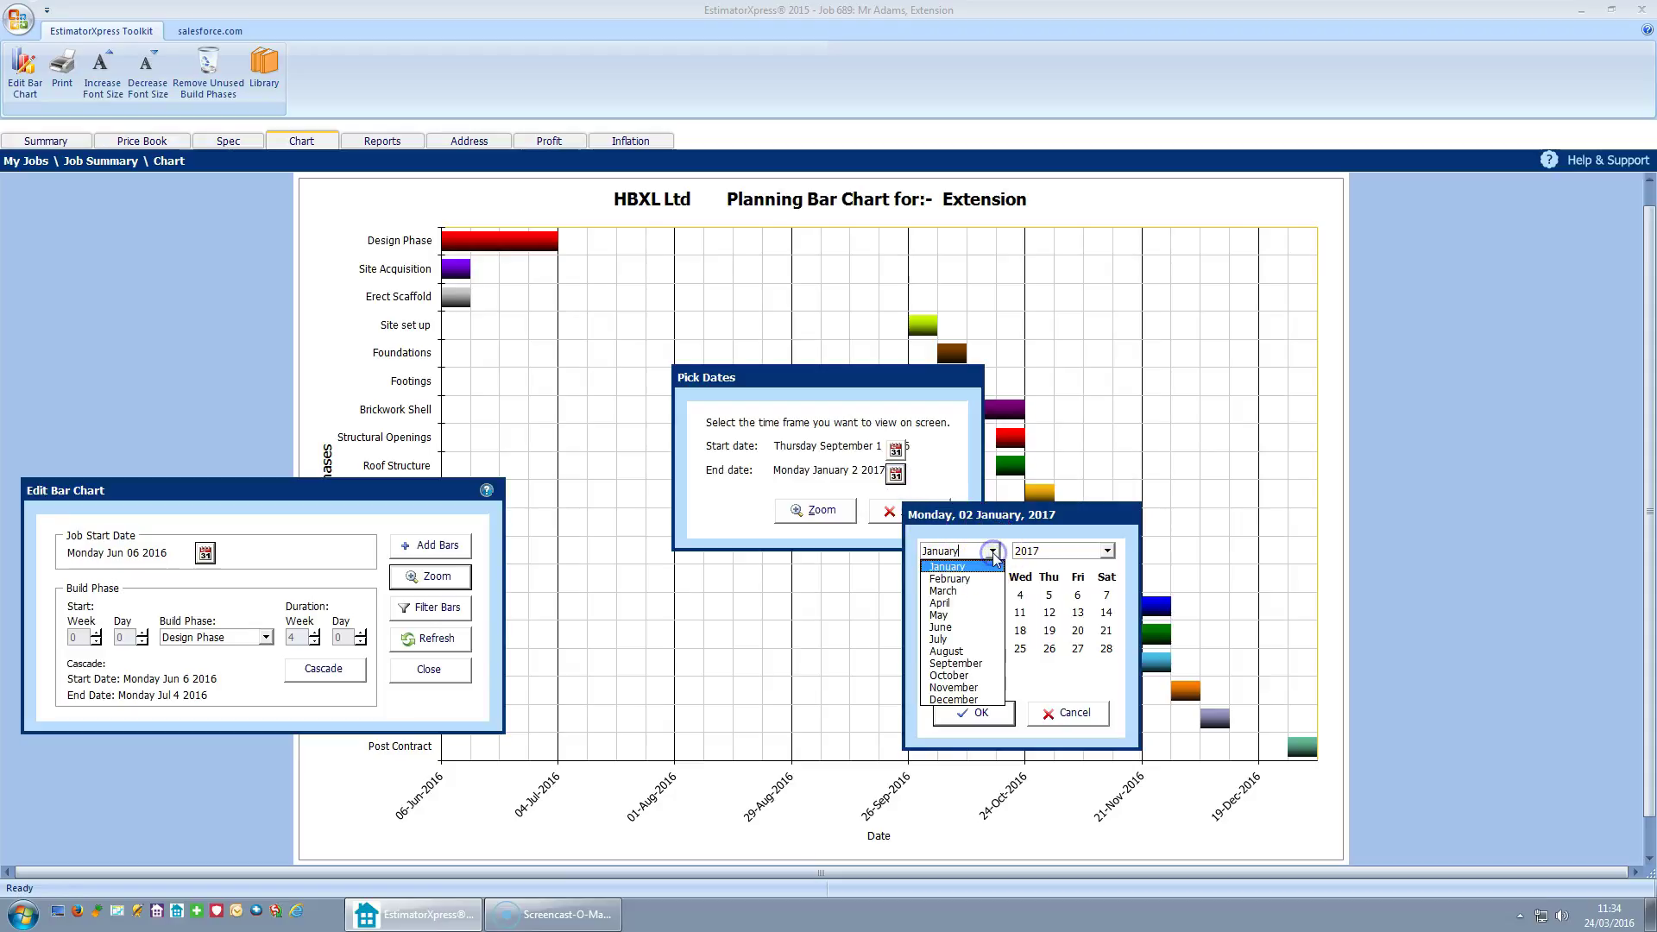
click(1105, 552)
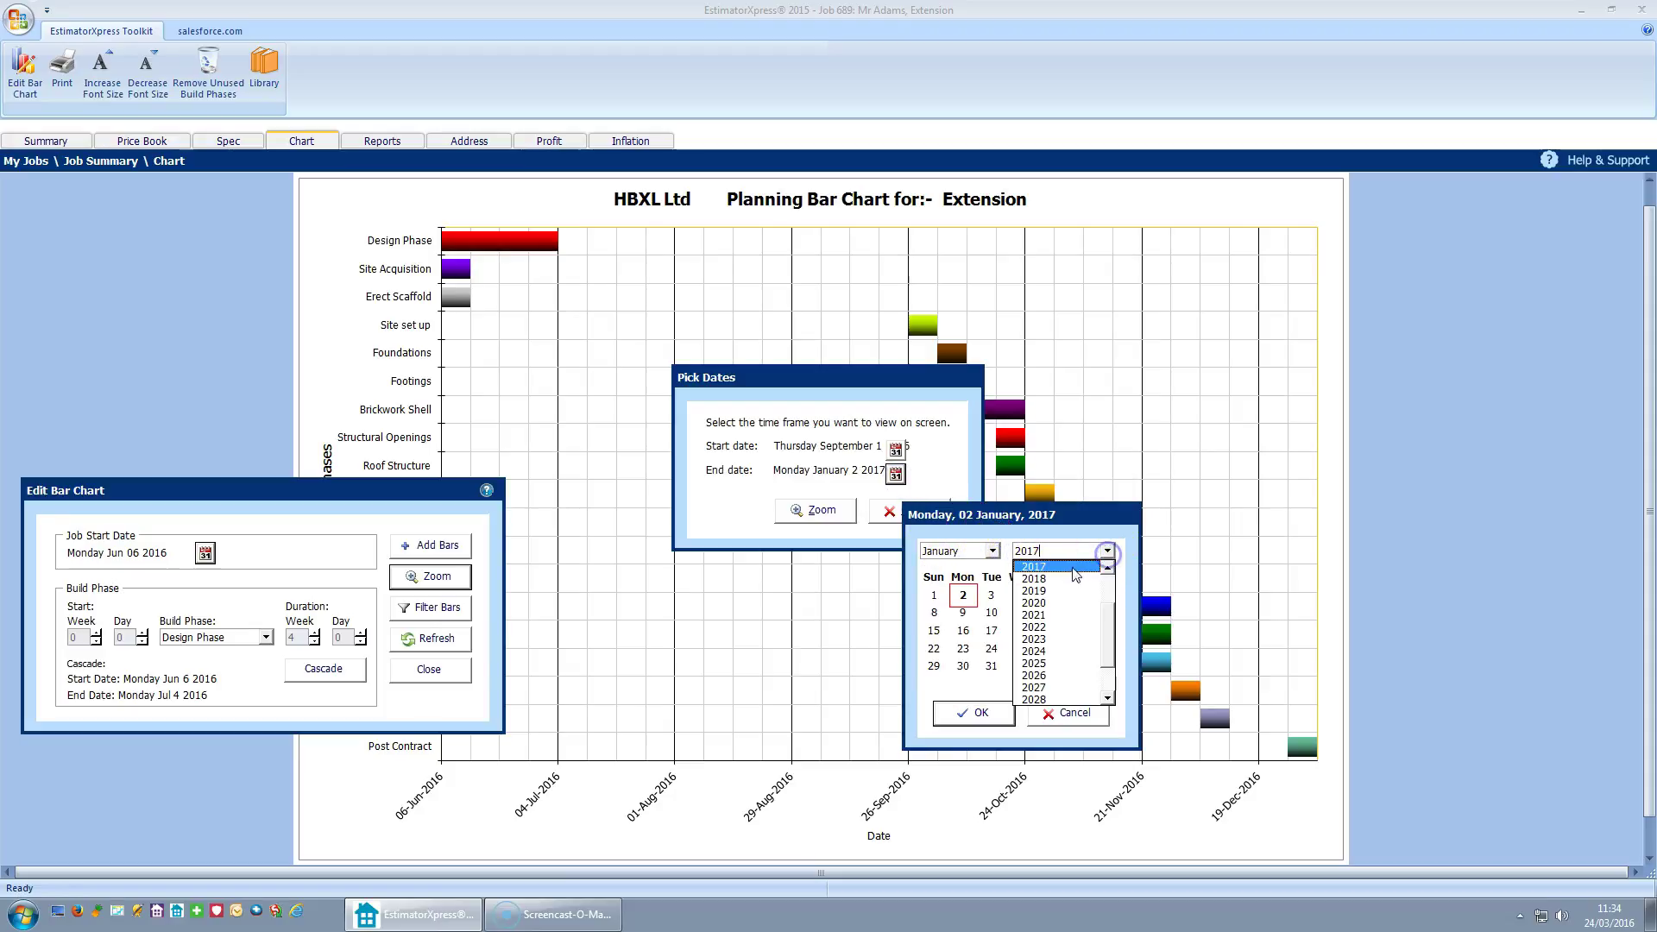
click(1068, 570)
click(992, 550)
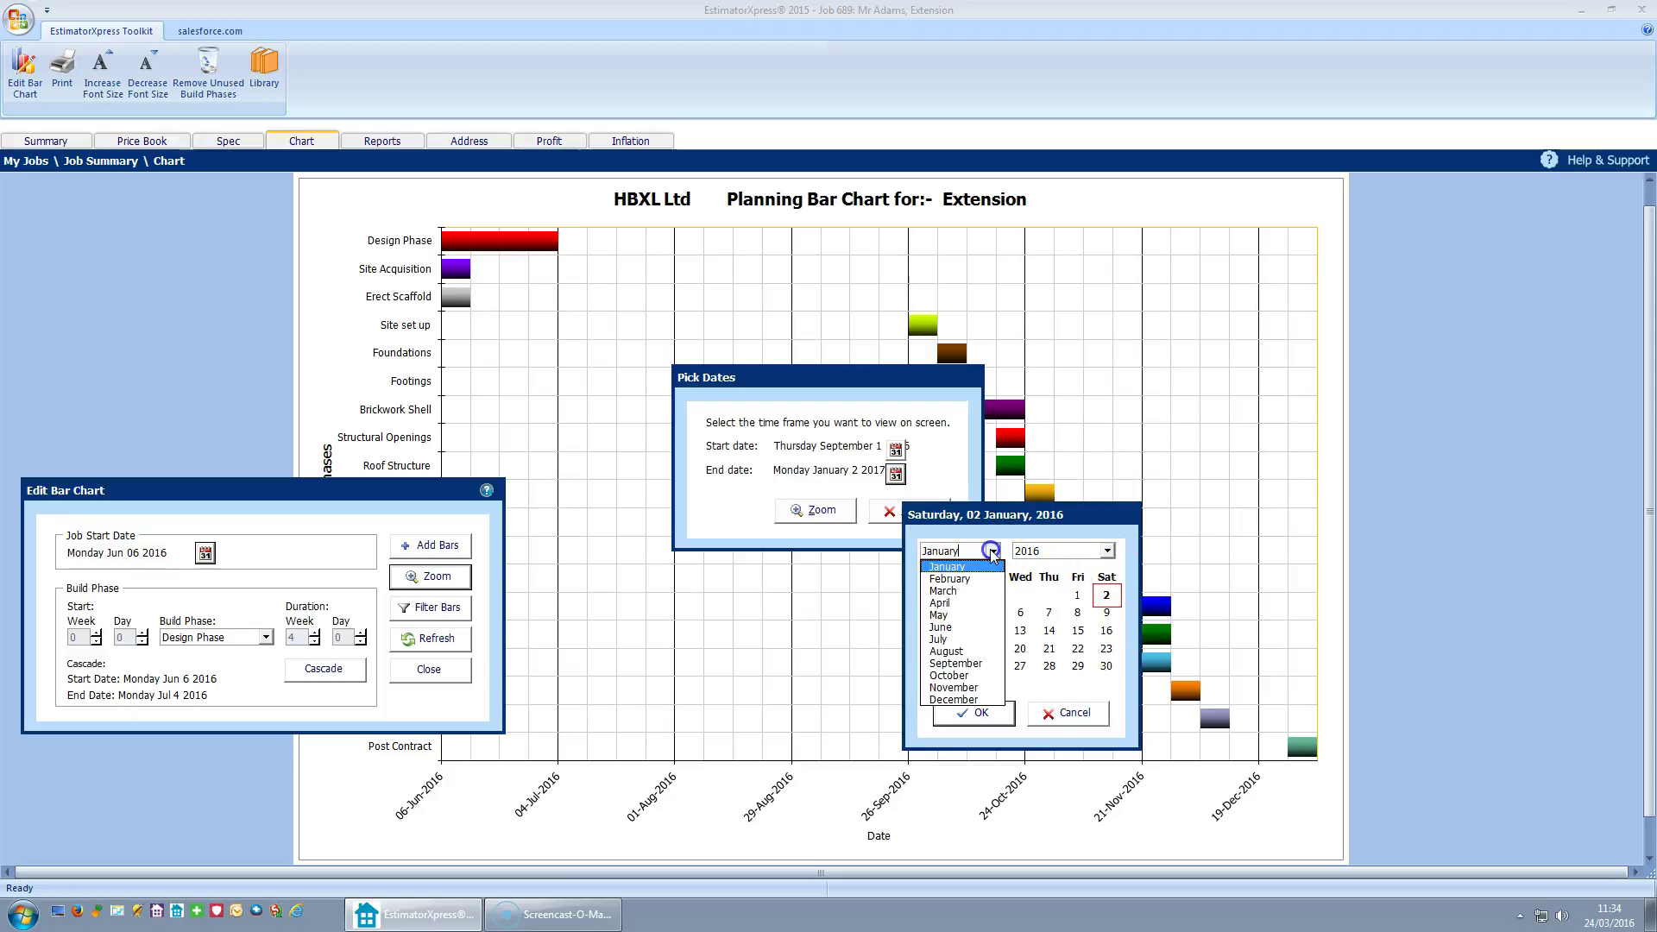
click(956, 674)
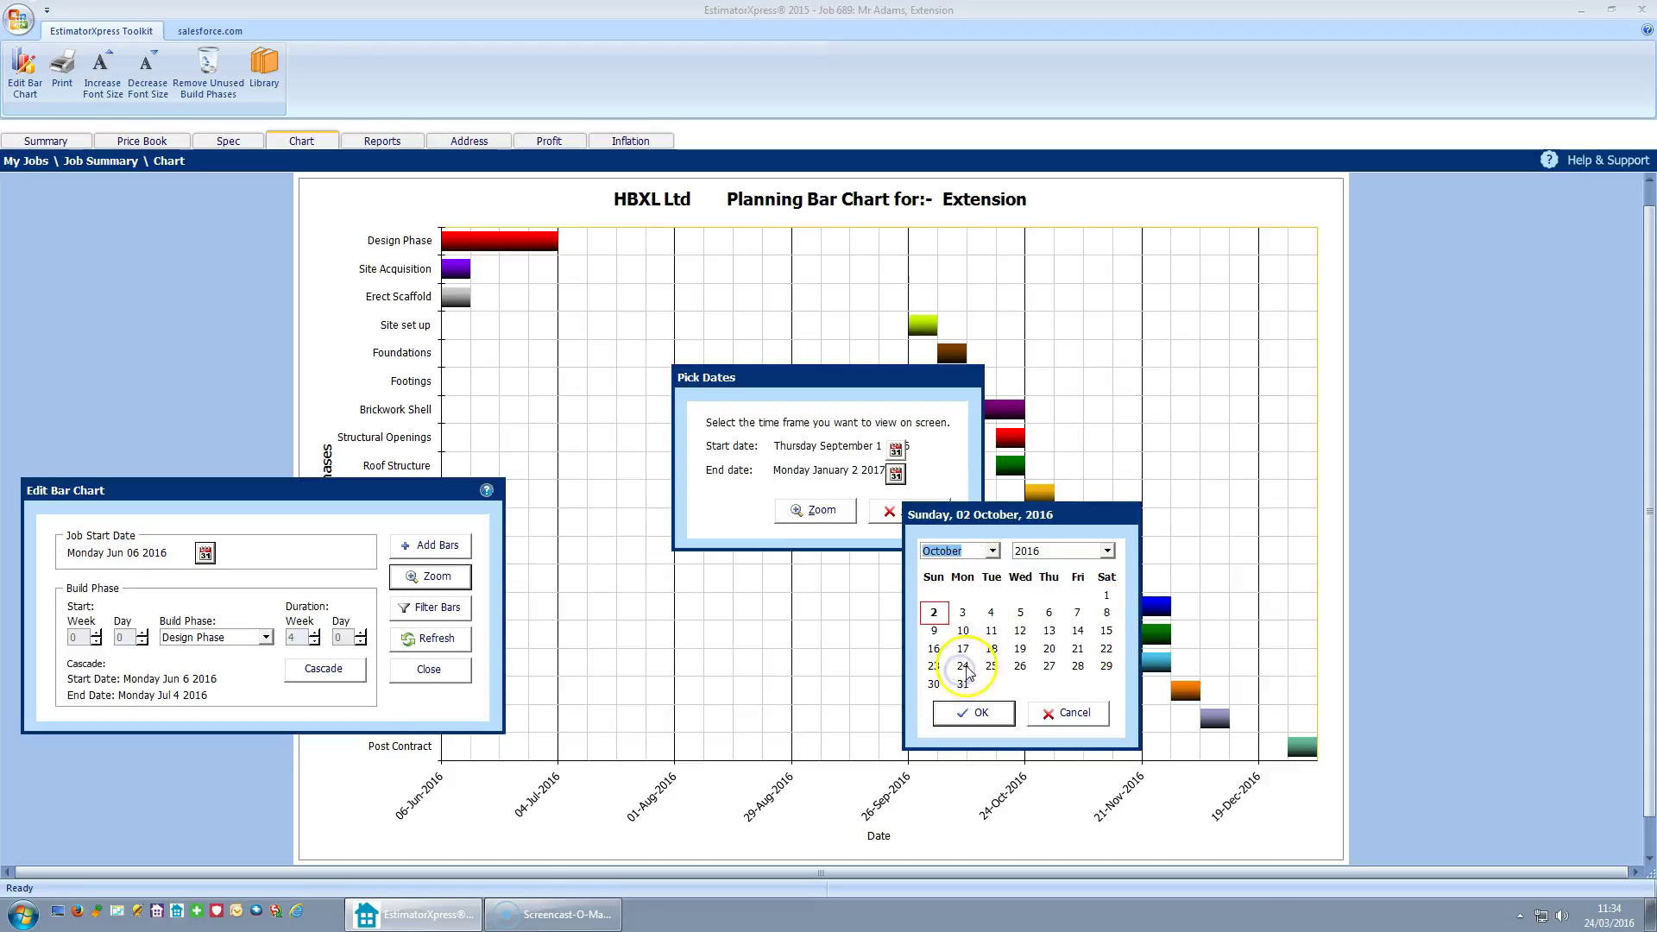
click(962, 684)
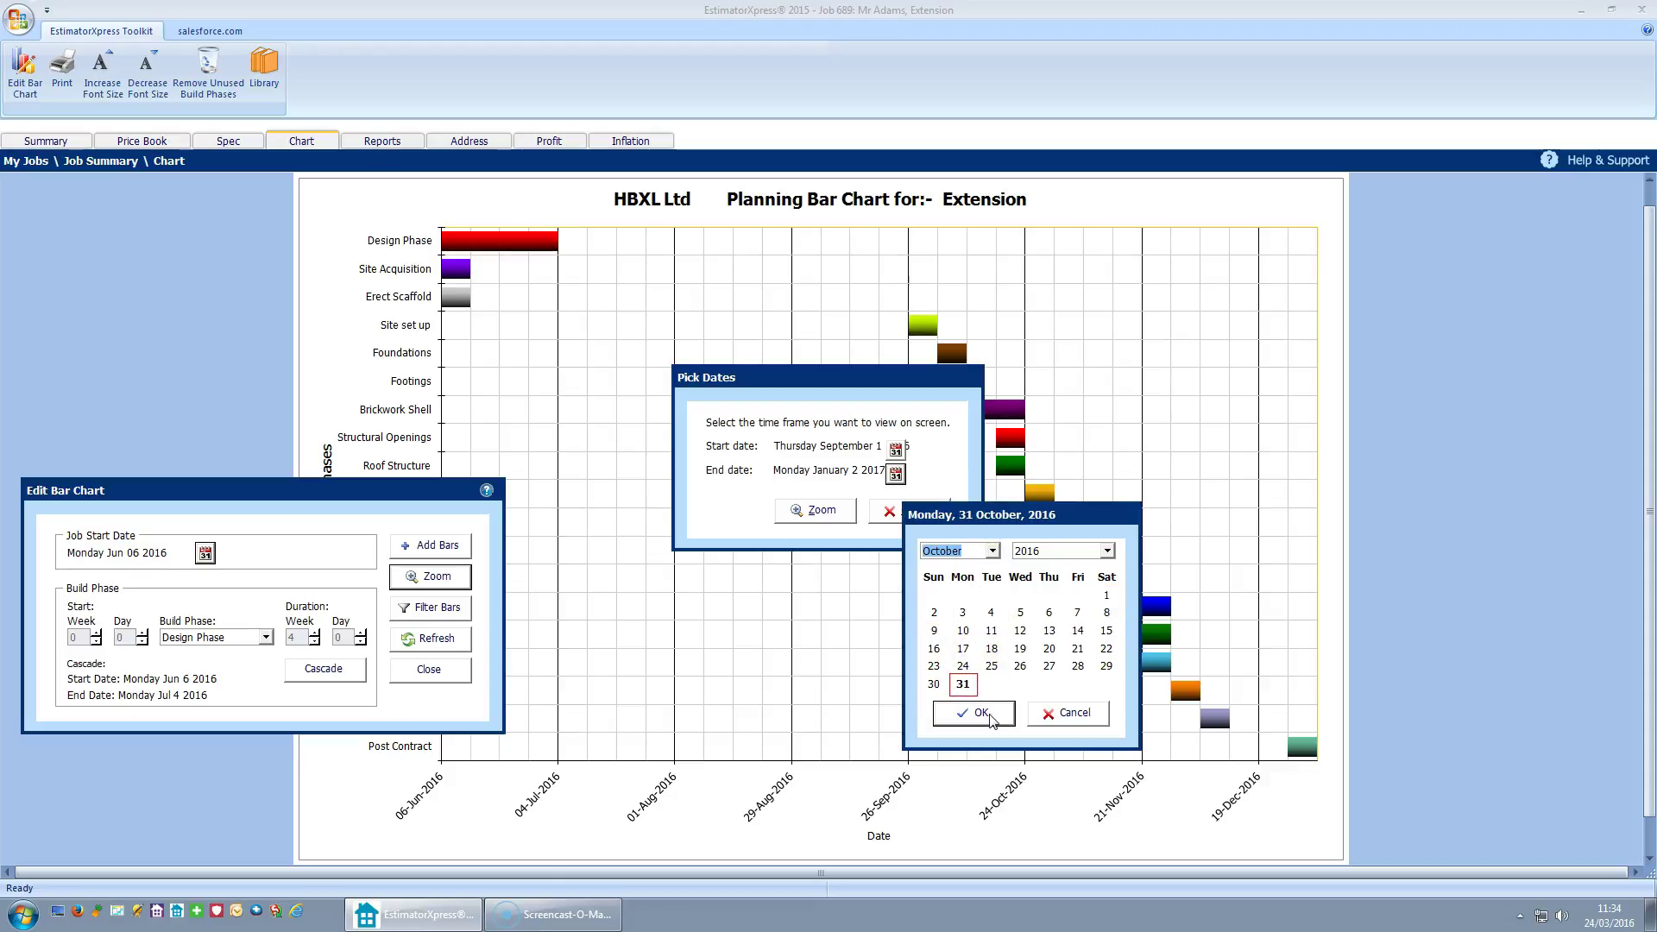
click(988, 716)
click(831, 513)
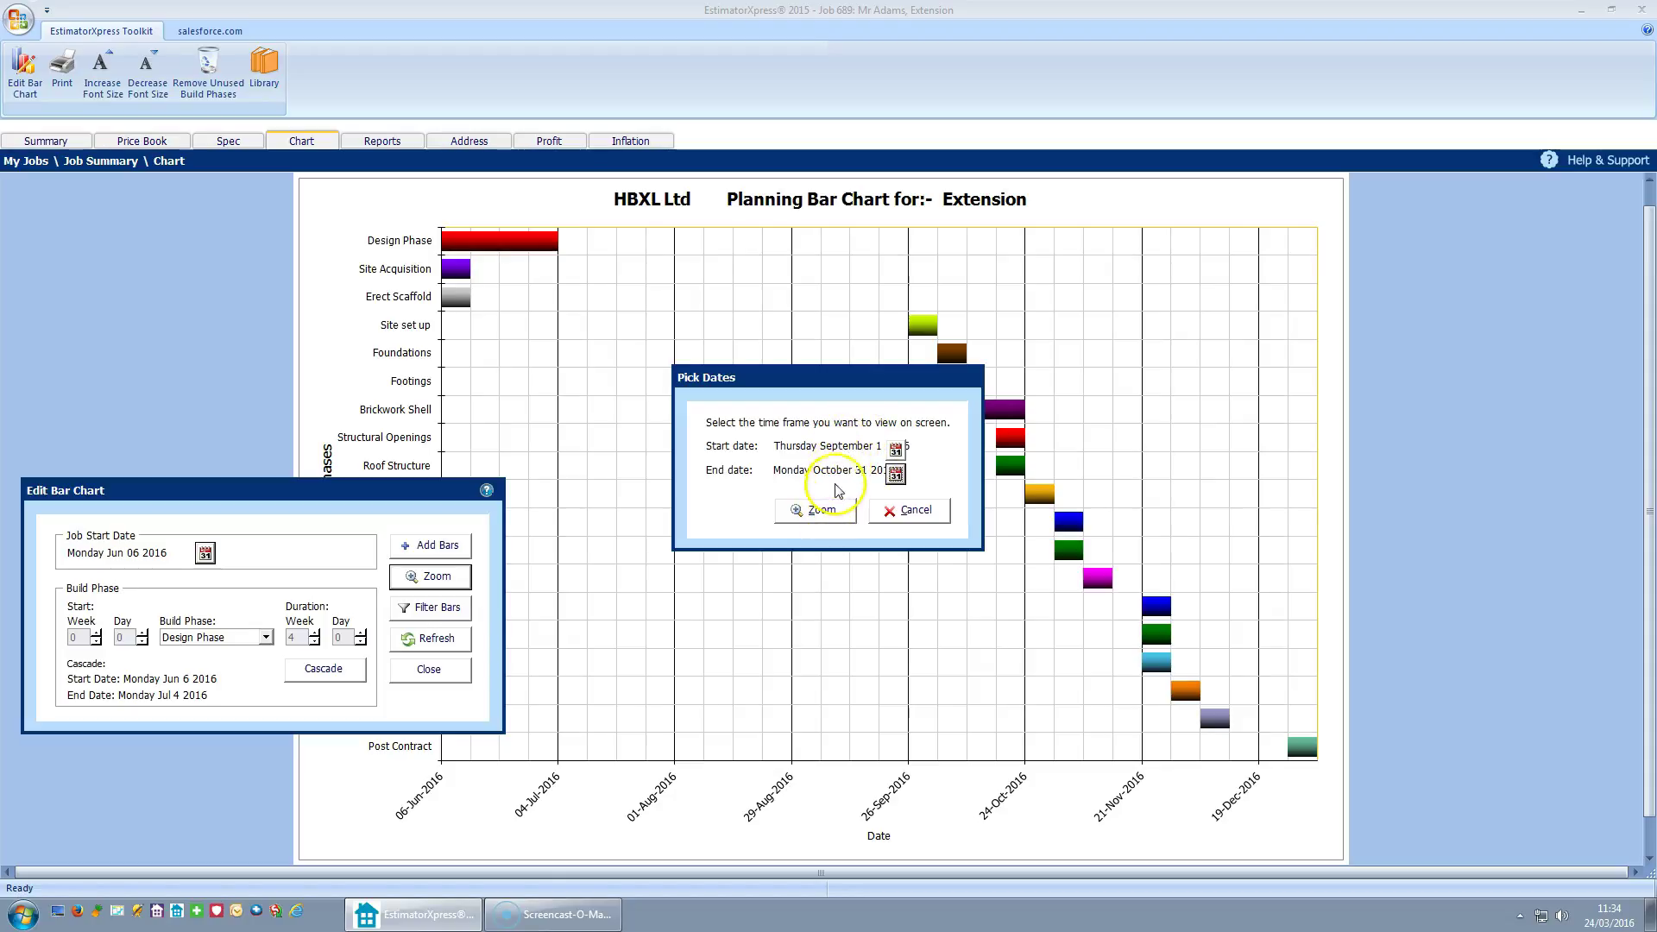
click(819, 511)
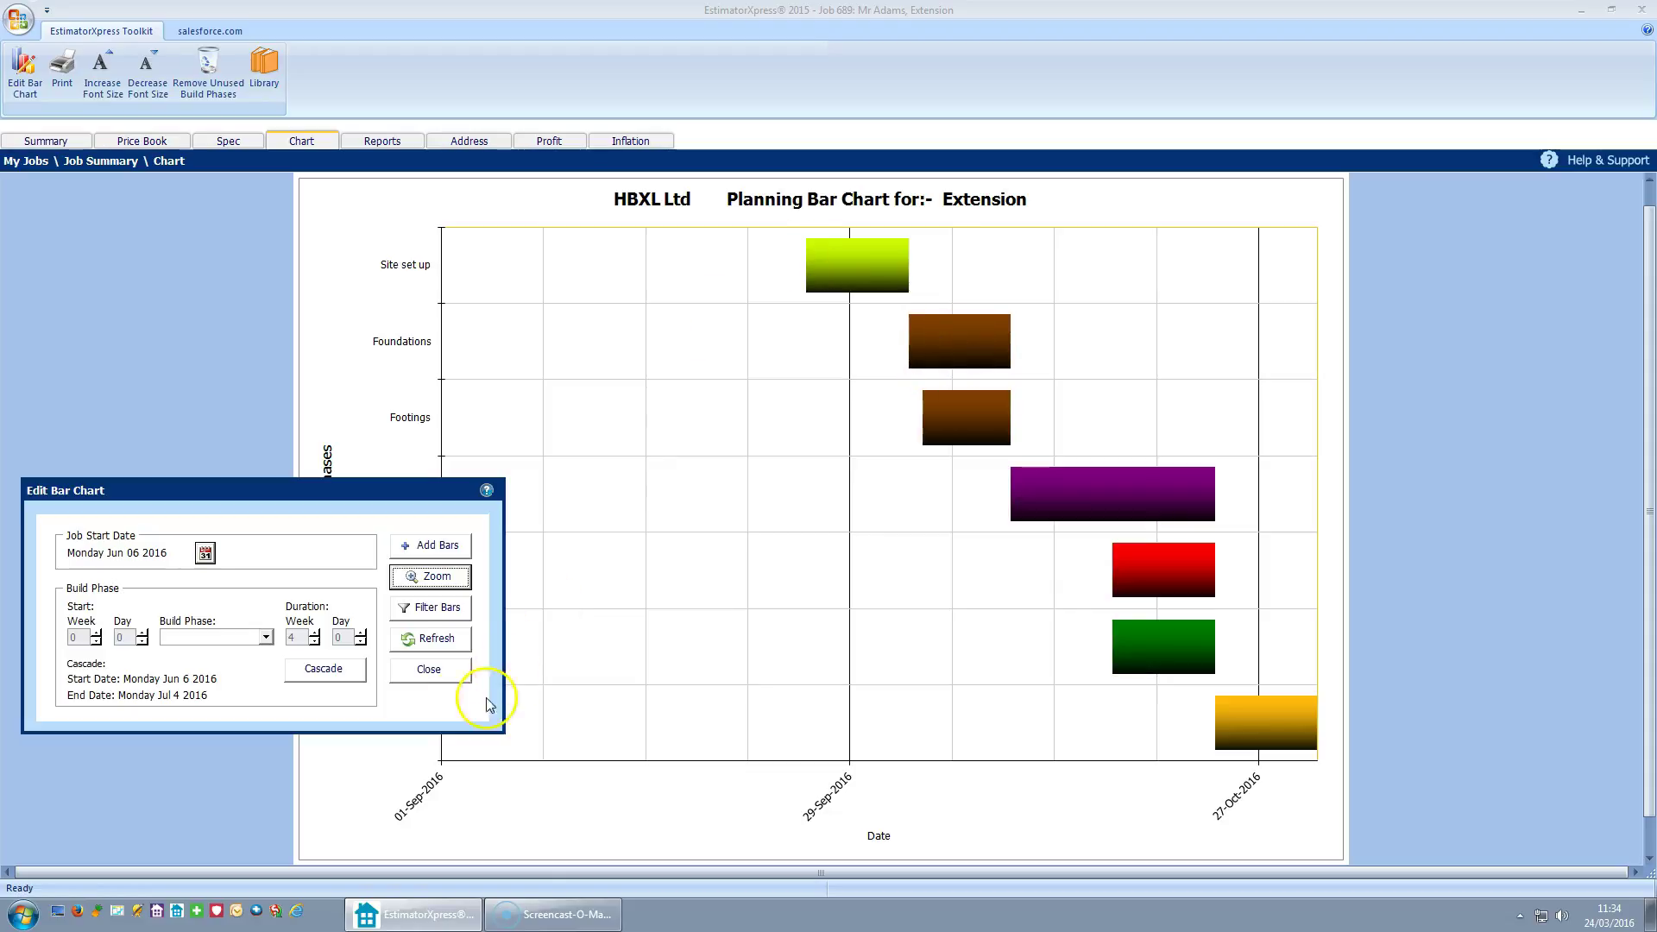
Reset the zoomed chart and filter its bars to Foundations, Footings, Brickwork Shell and Structural Openings
click(434, 643)
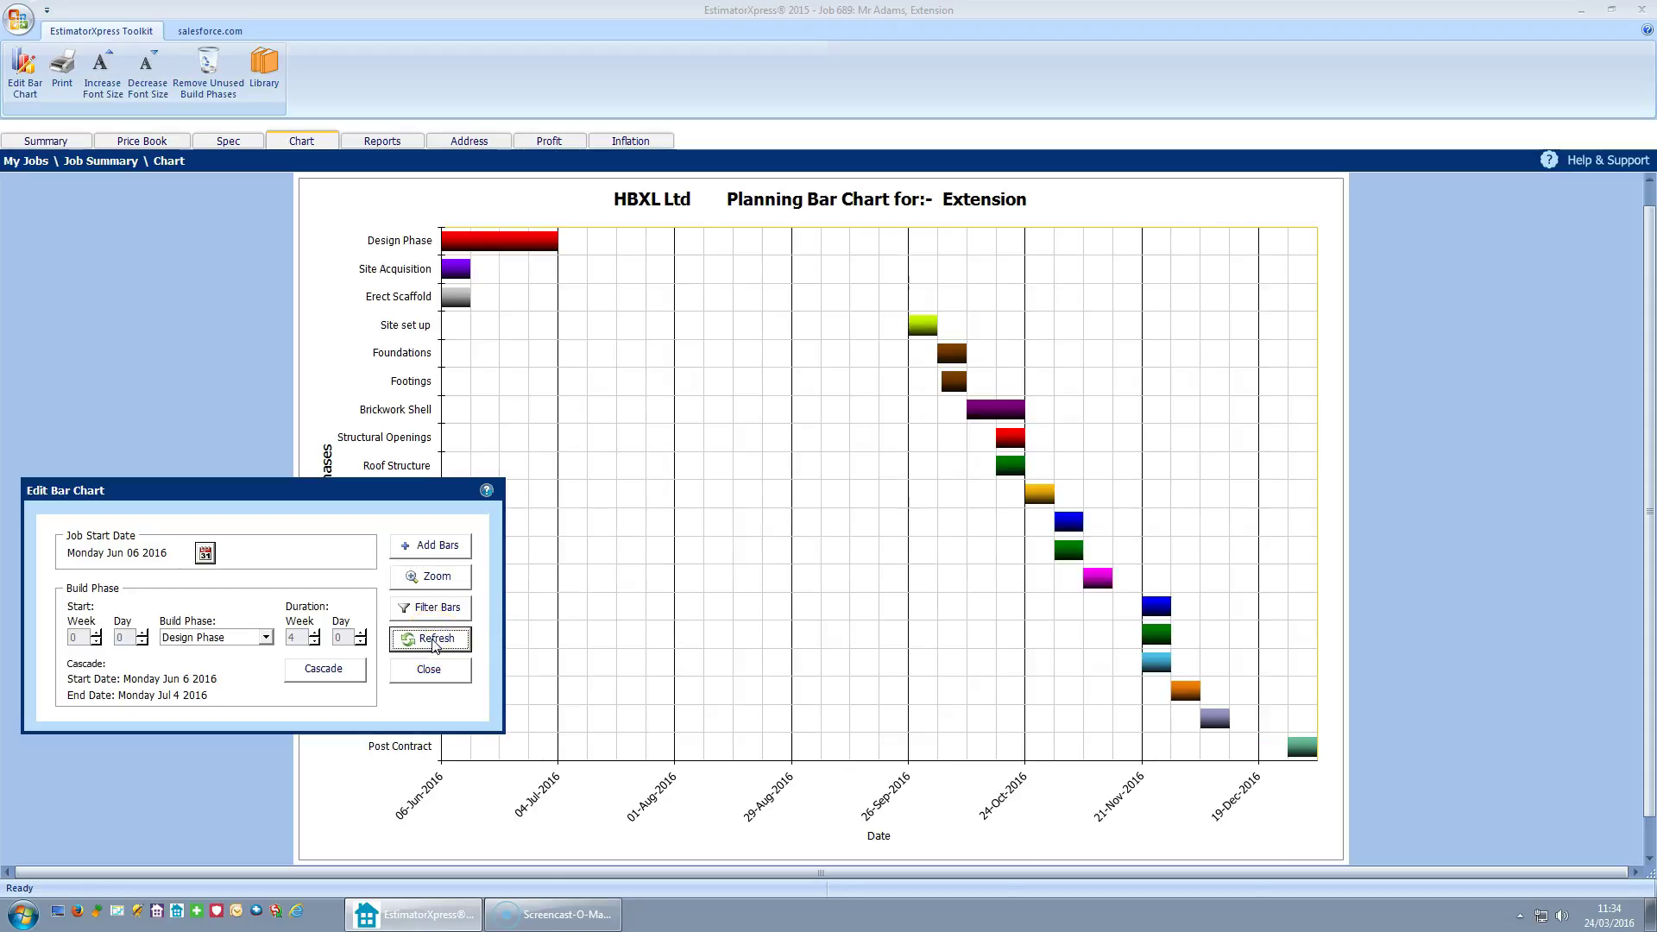
click(439, 609)
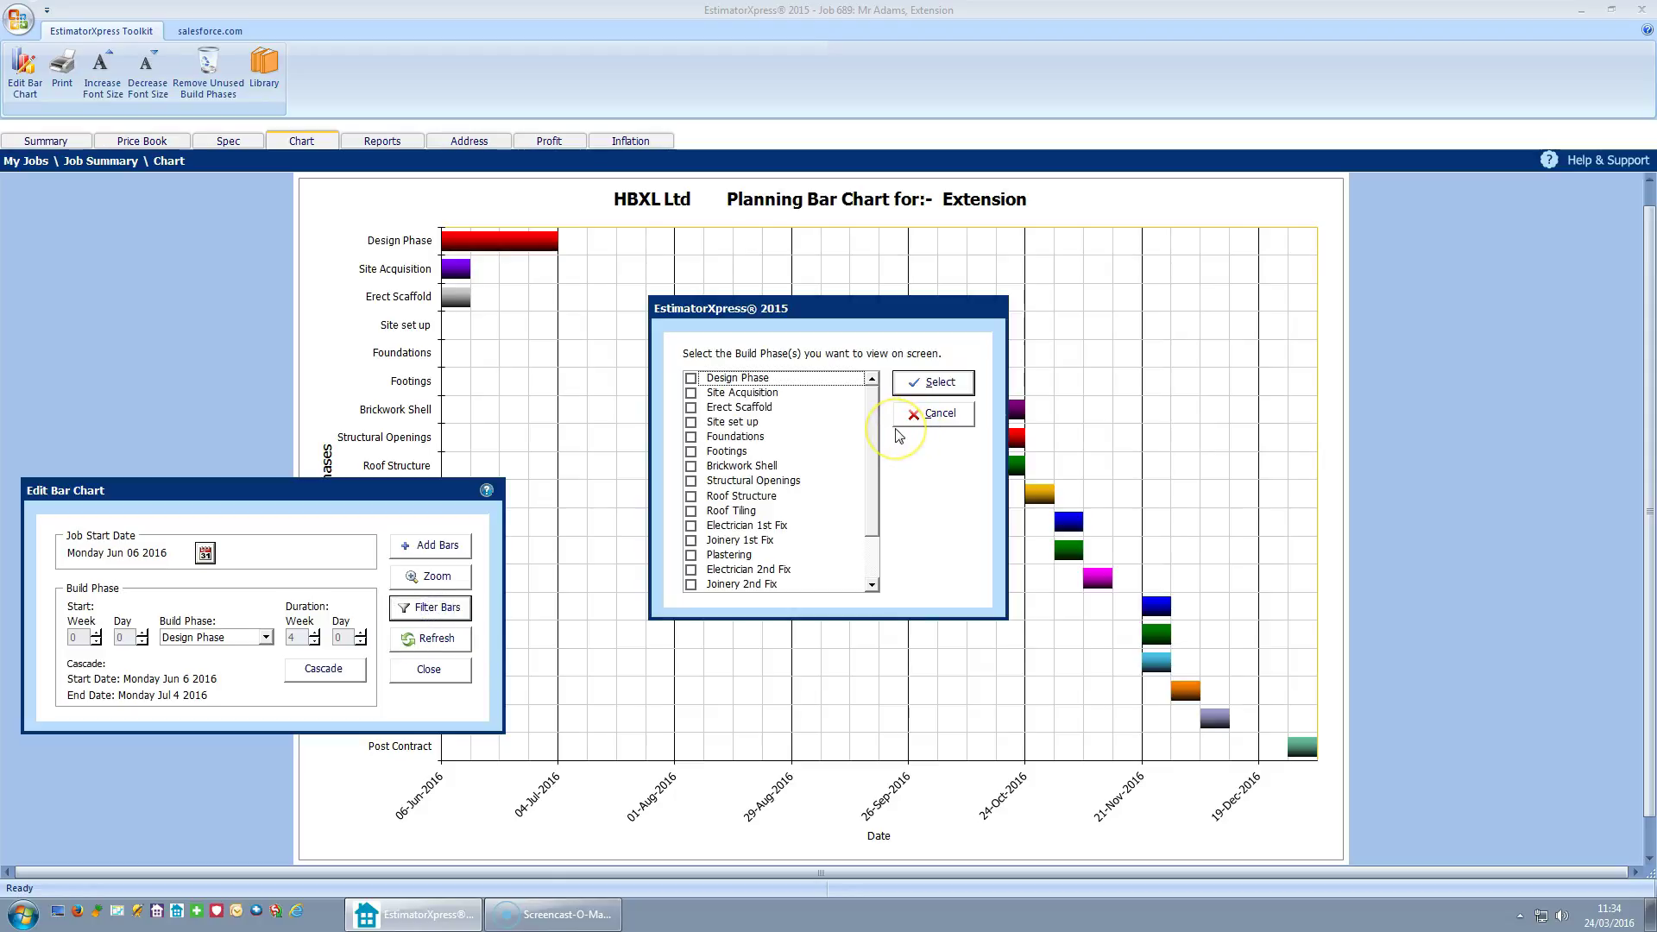
click(690, 452)
click(691, 466)
click(690, 480)
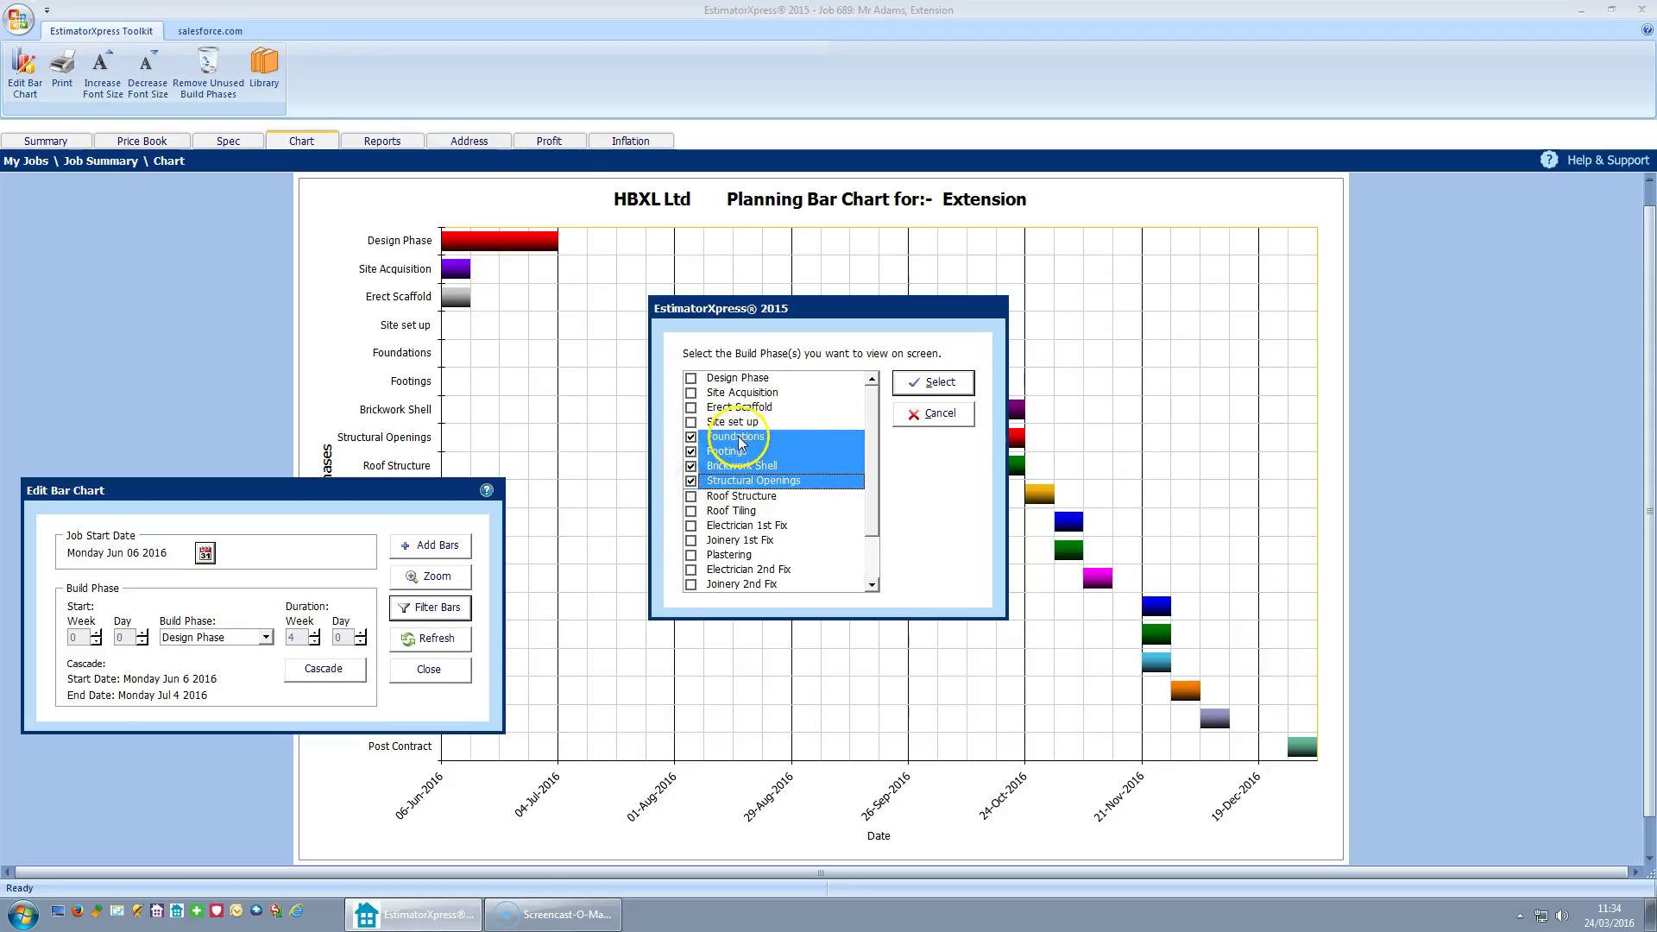
click(939, 384)
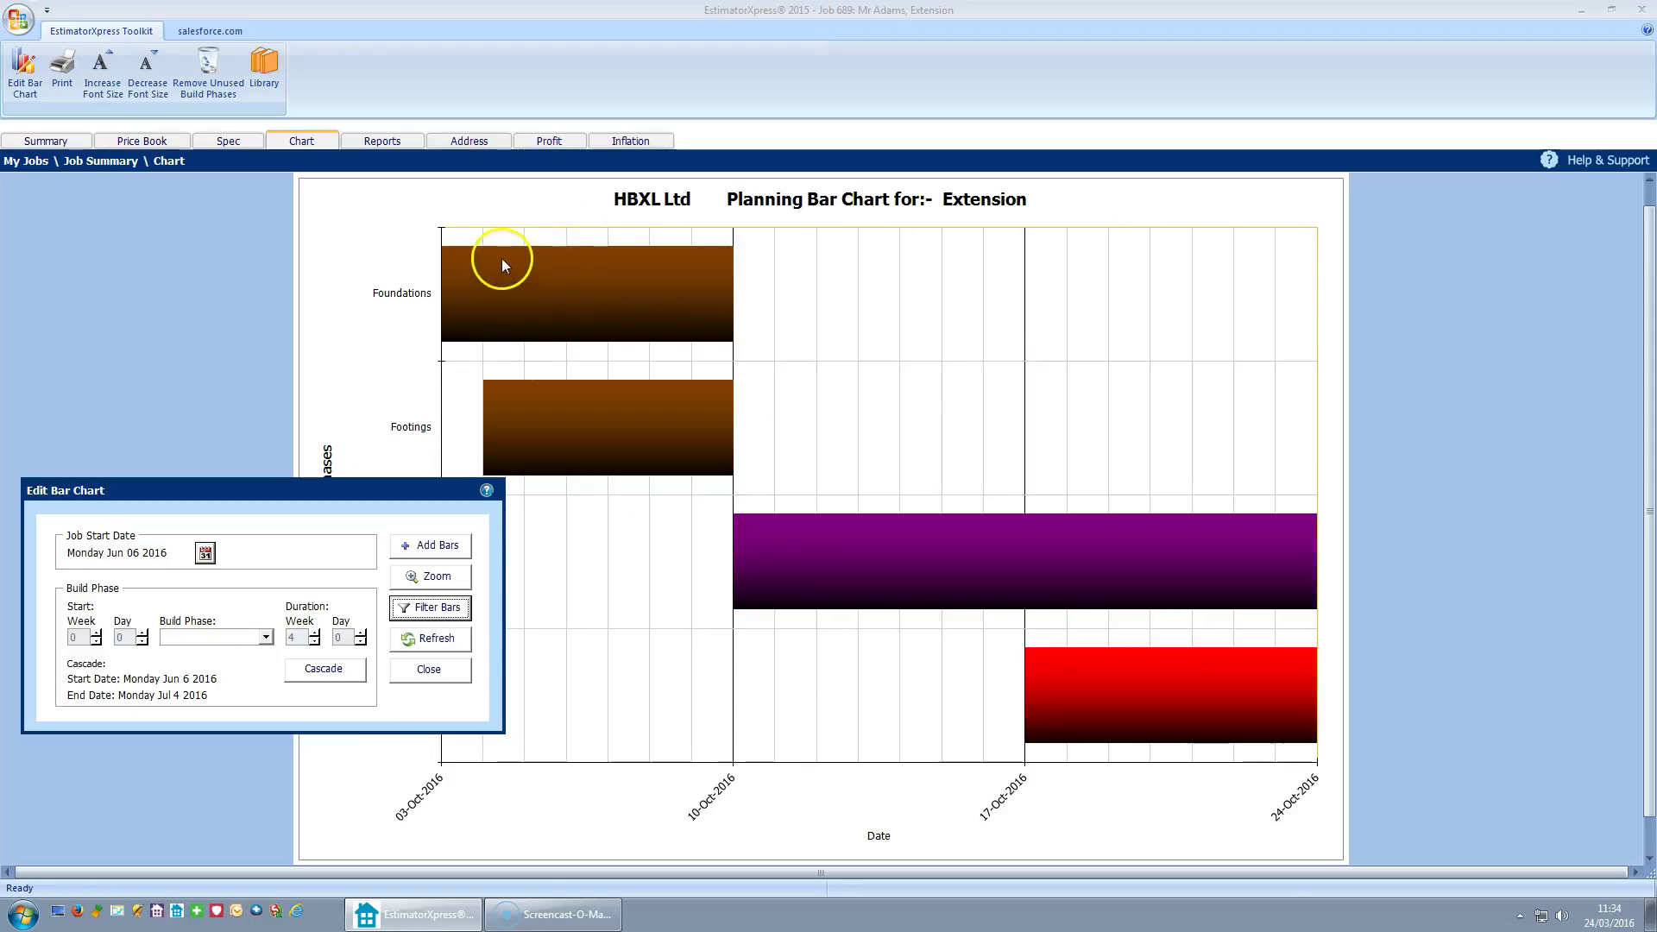
Clear the bar filter by refreshing the chart to show all build phases
click(759, 402)
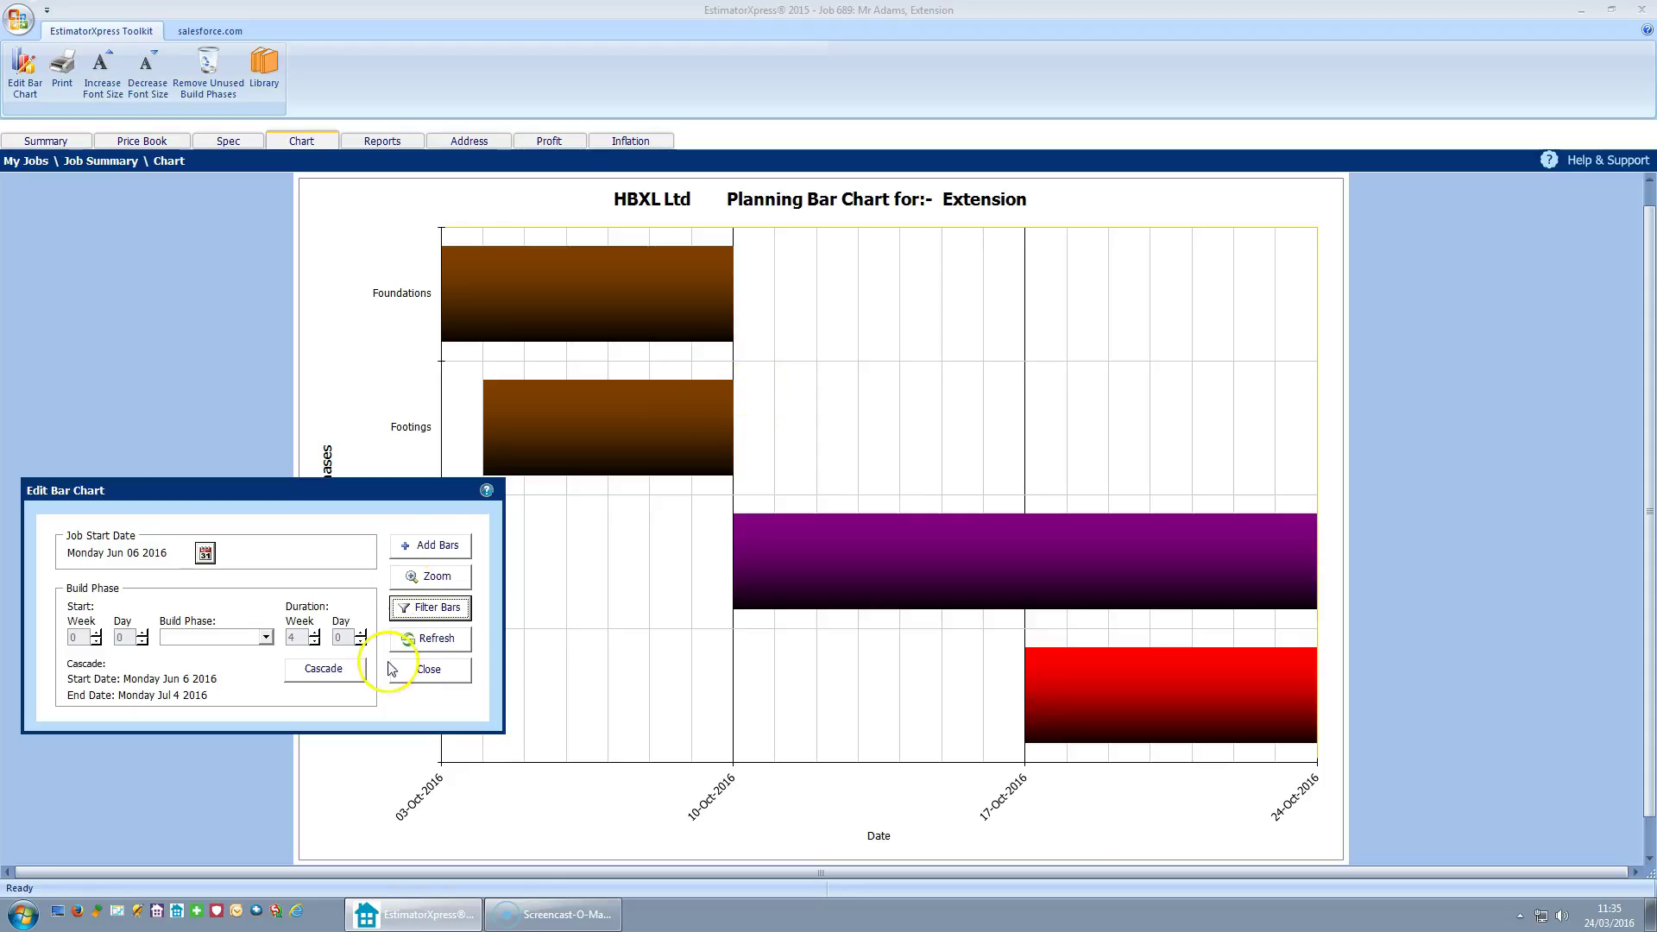
click(438, 645)
click(437, 641)
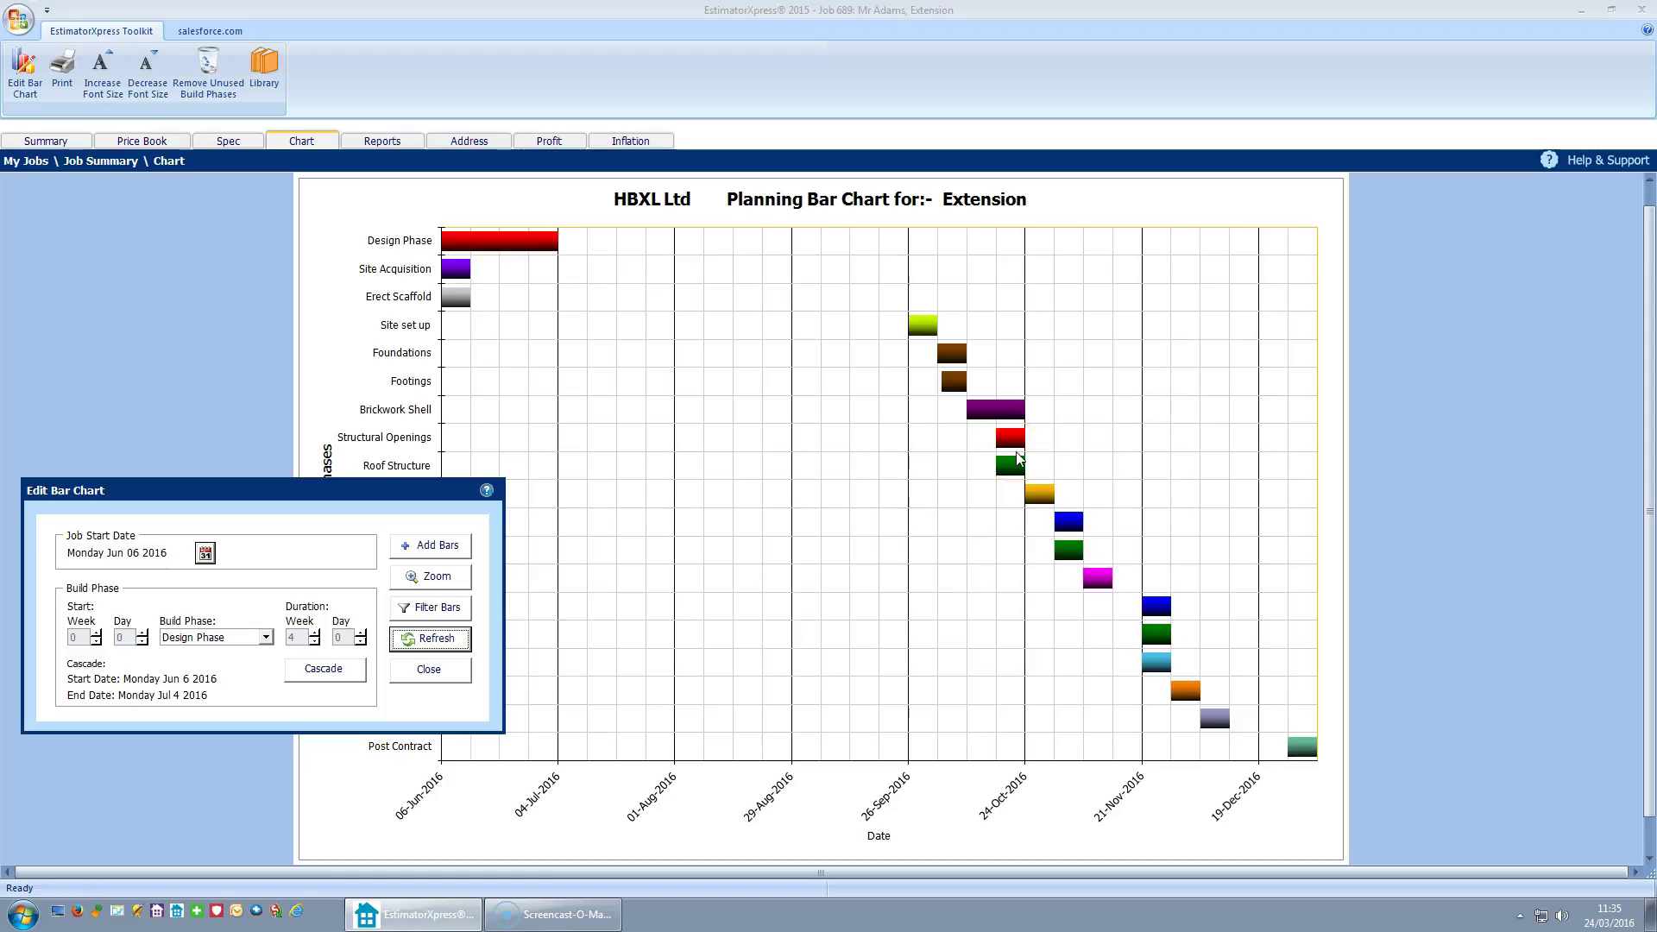
Reduce the Design Phase duration to 0 weeks
click(316, 680)
click(315, 641)
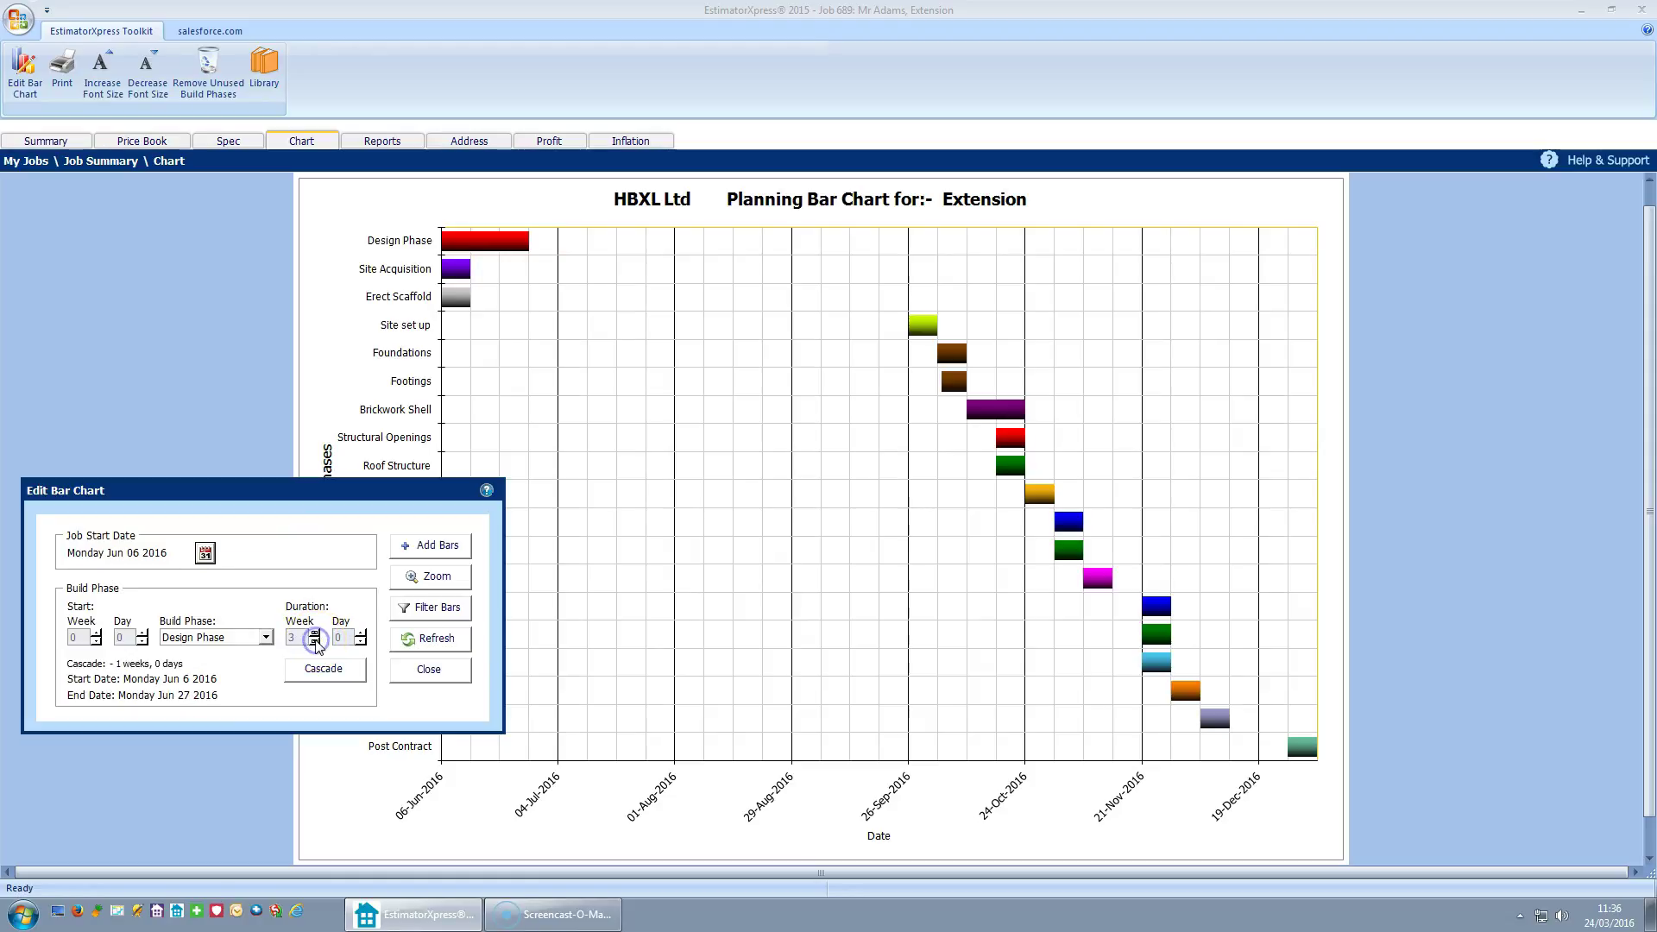
click(315, 642)
click(315, 641)
click(315, 641)
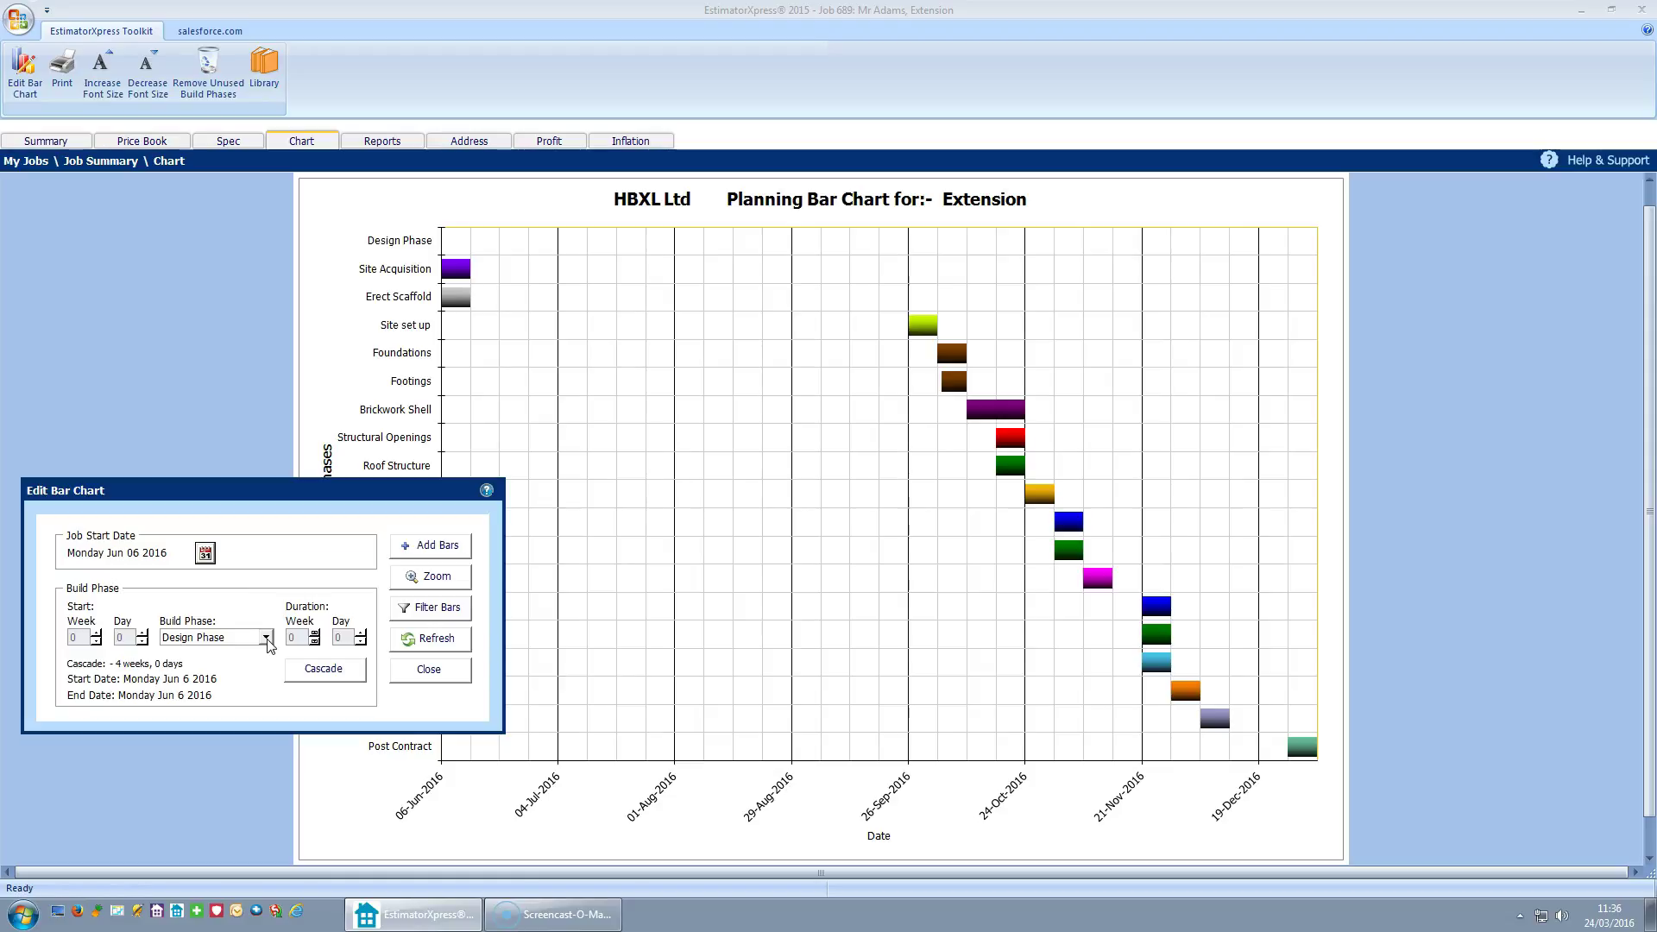
Reduce the Site Acquisition phase's duration to 0 weeks
click(266, 637)
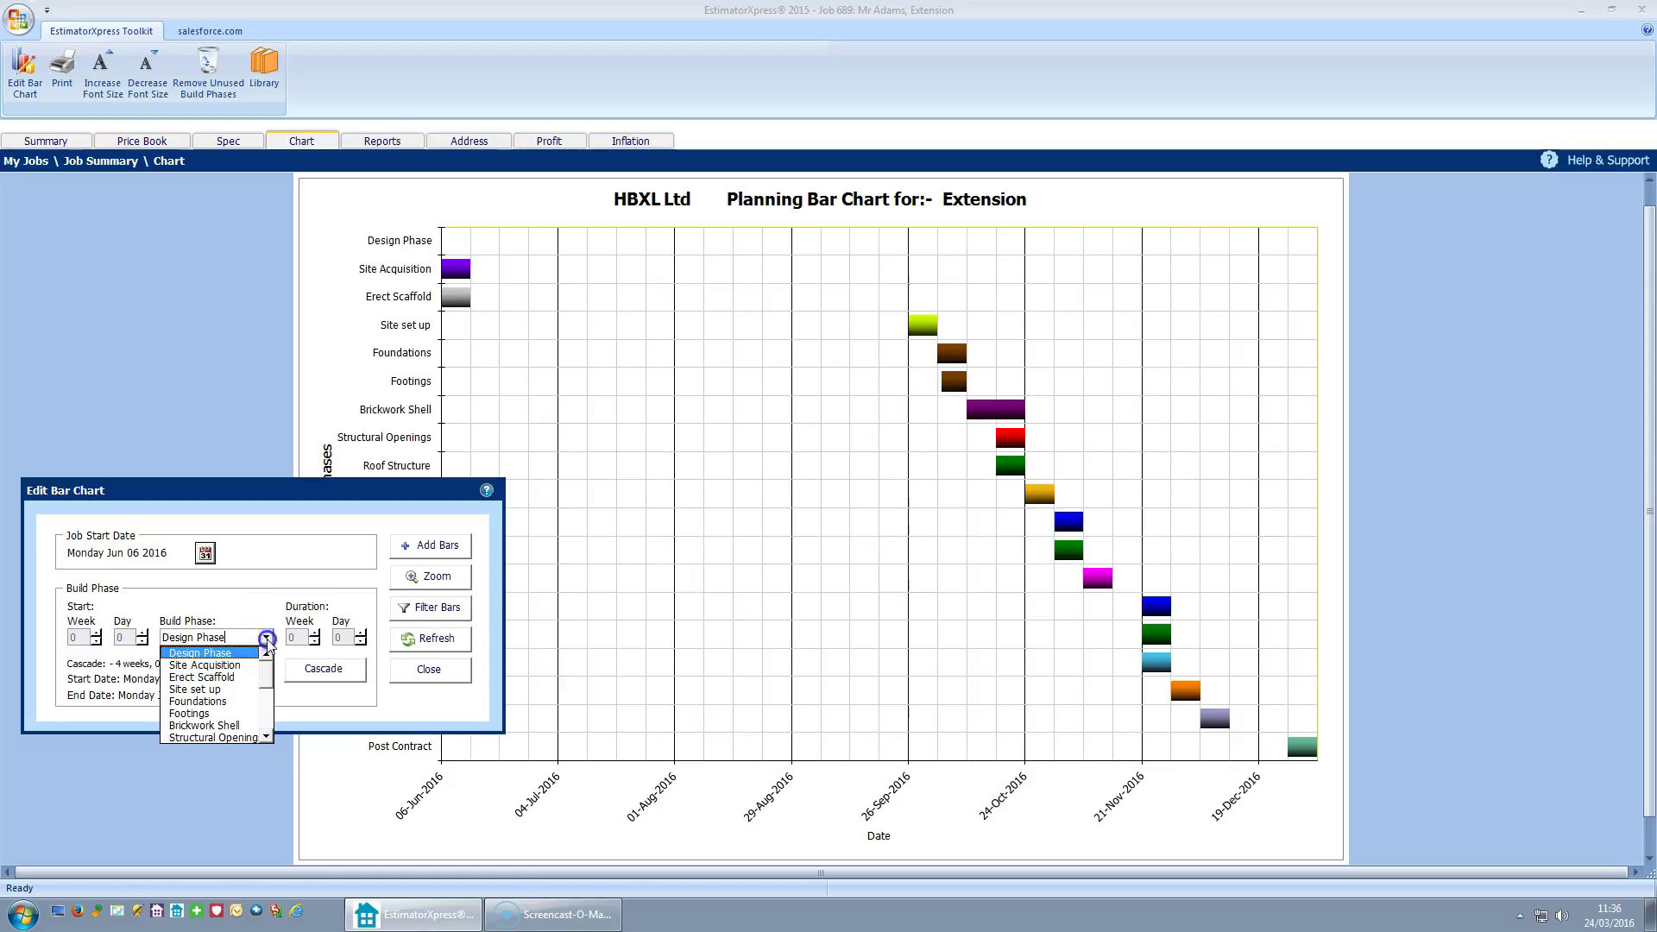
click(229, 668)
click(315, 642)
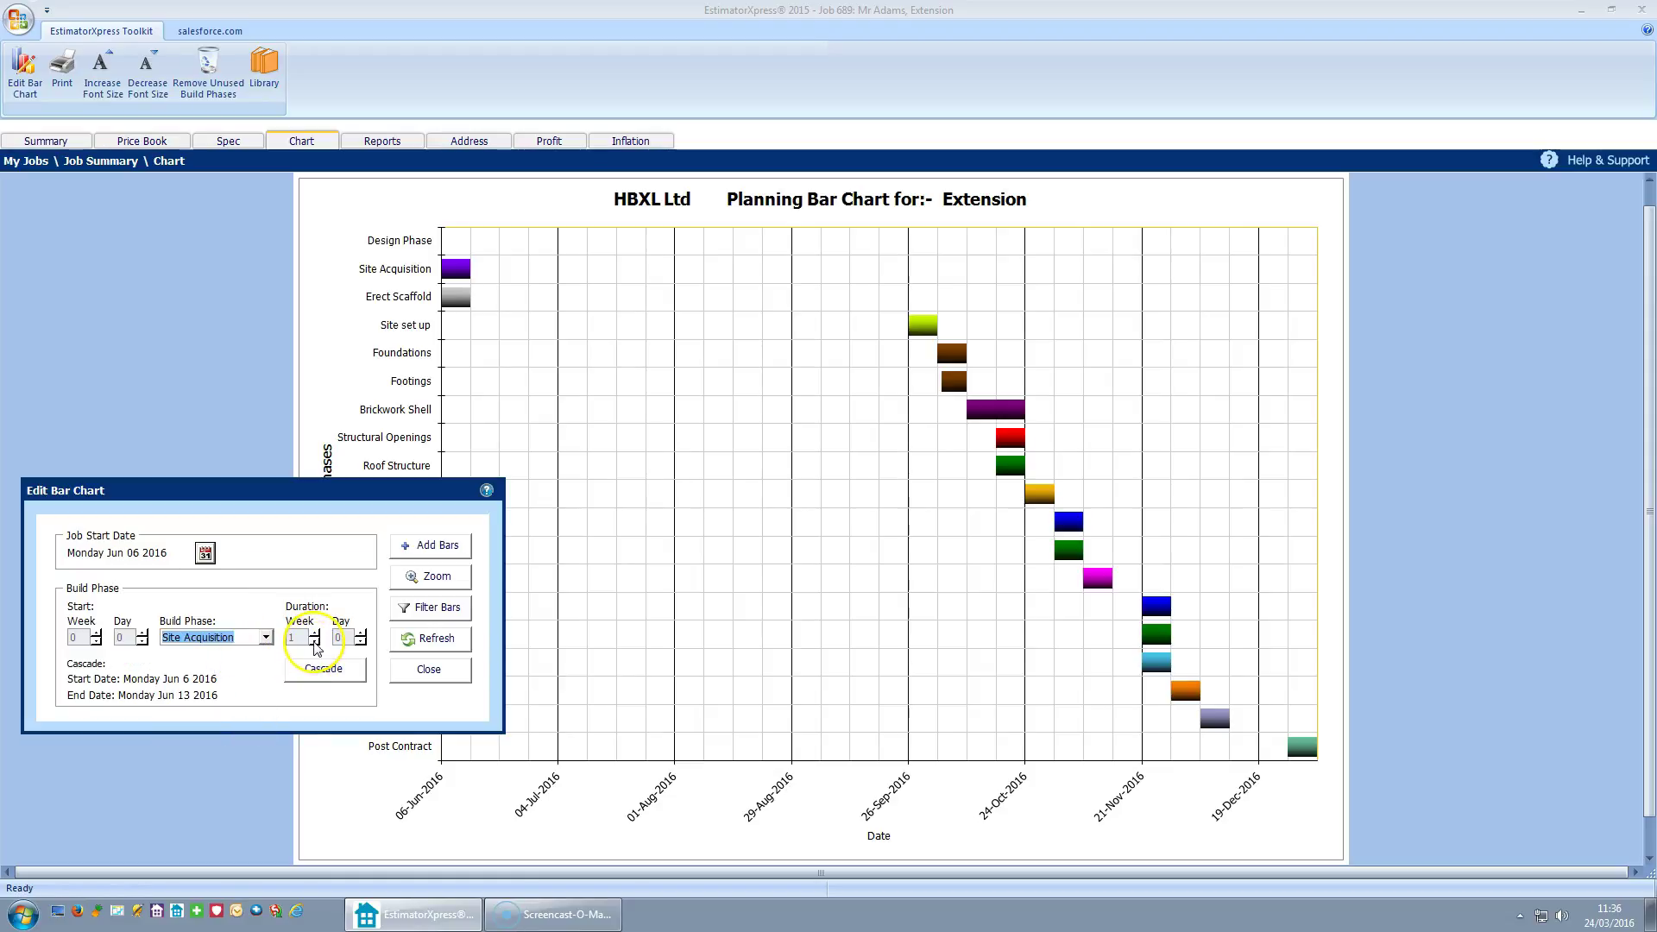
click(314, 642)
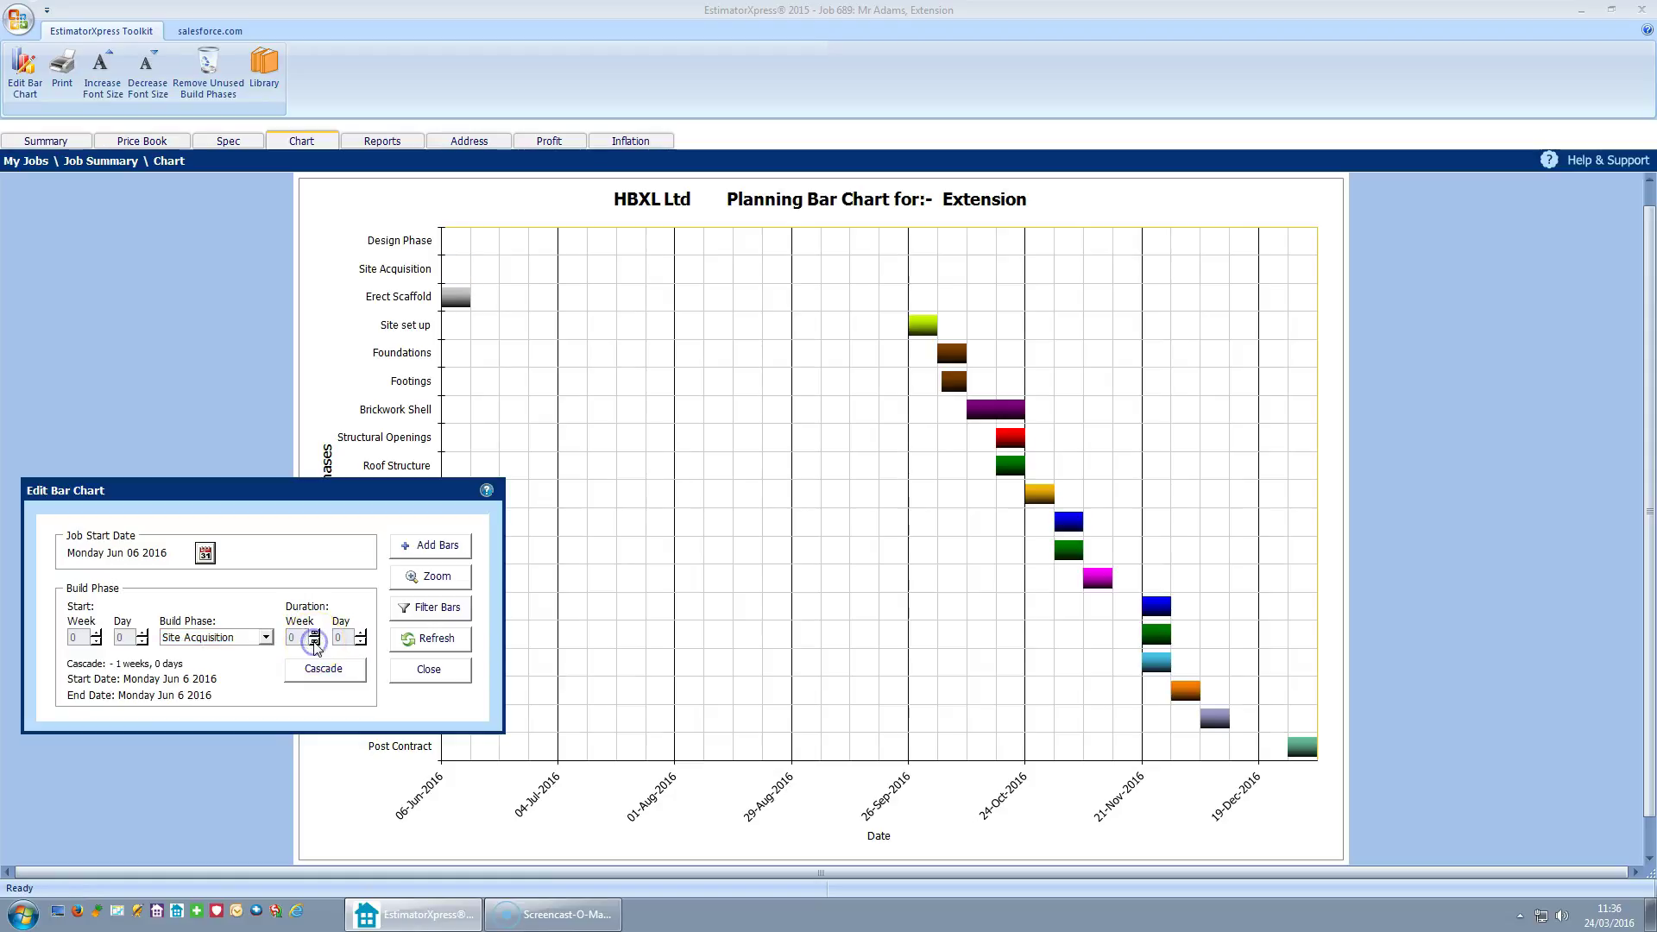
Reduce the Erect Scaffold phase's duration to 0 weeks and refresh the chart to drop the zero-length phases
click(266, 638)
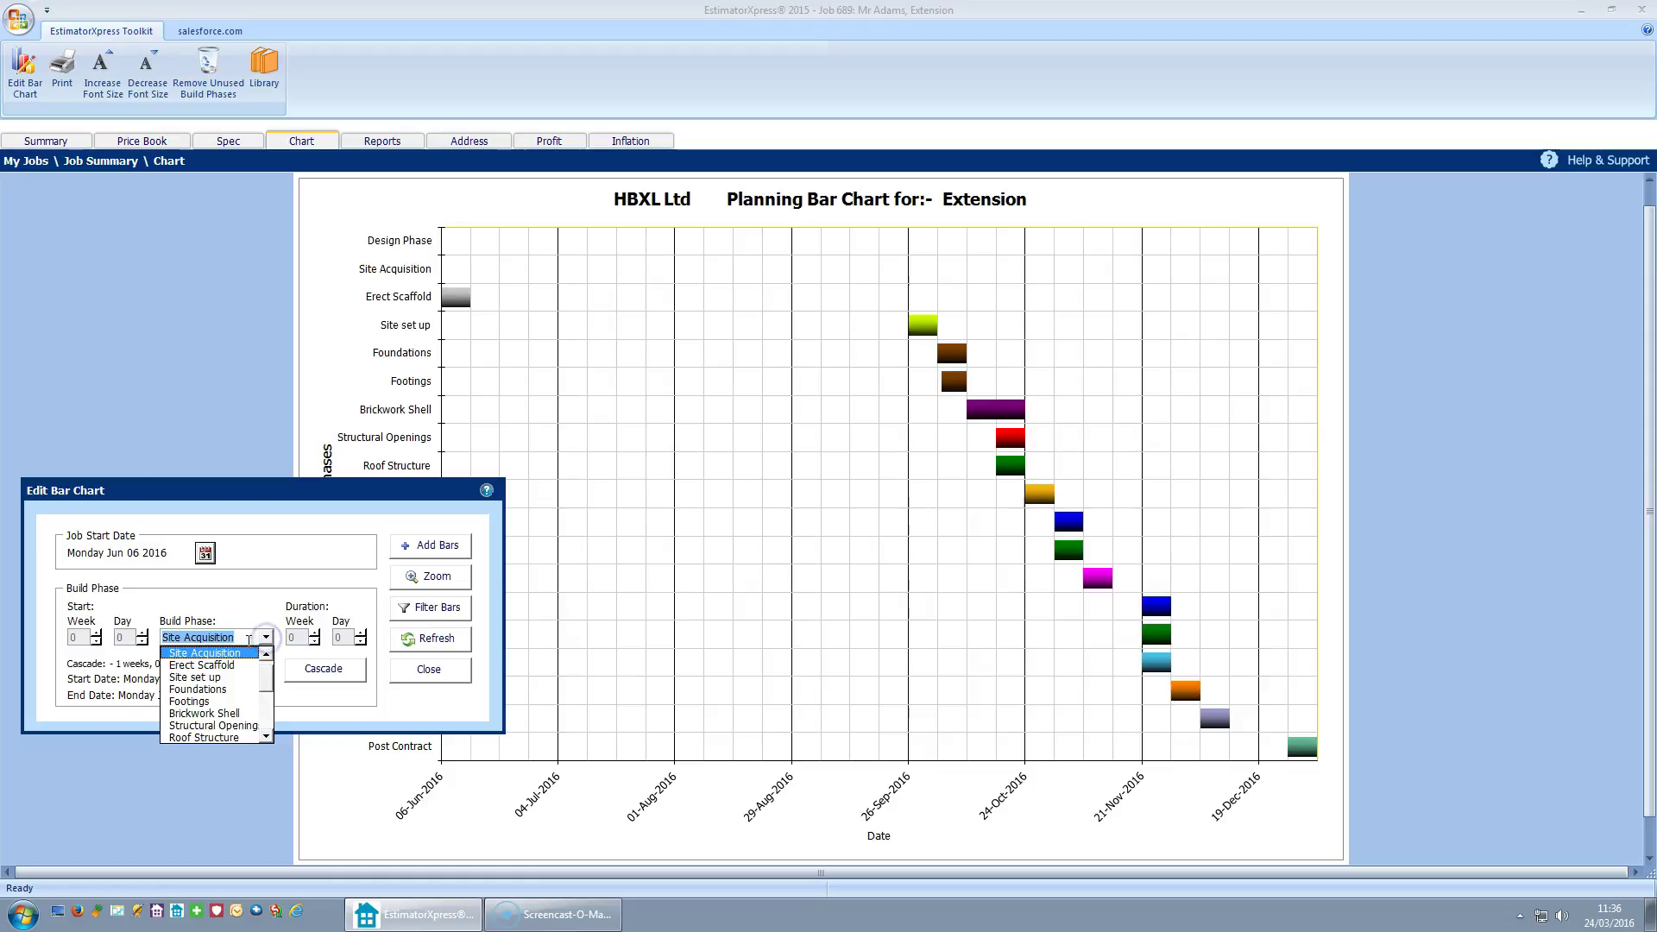
click(226, 666)
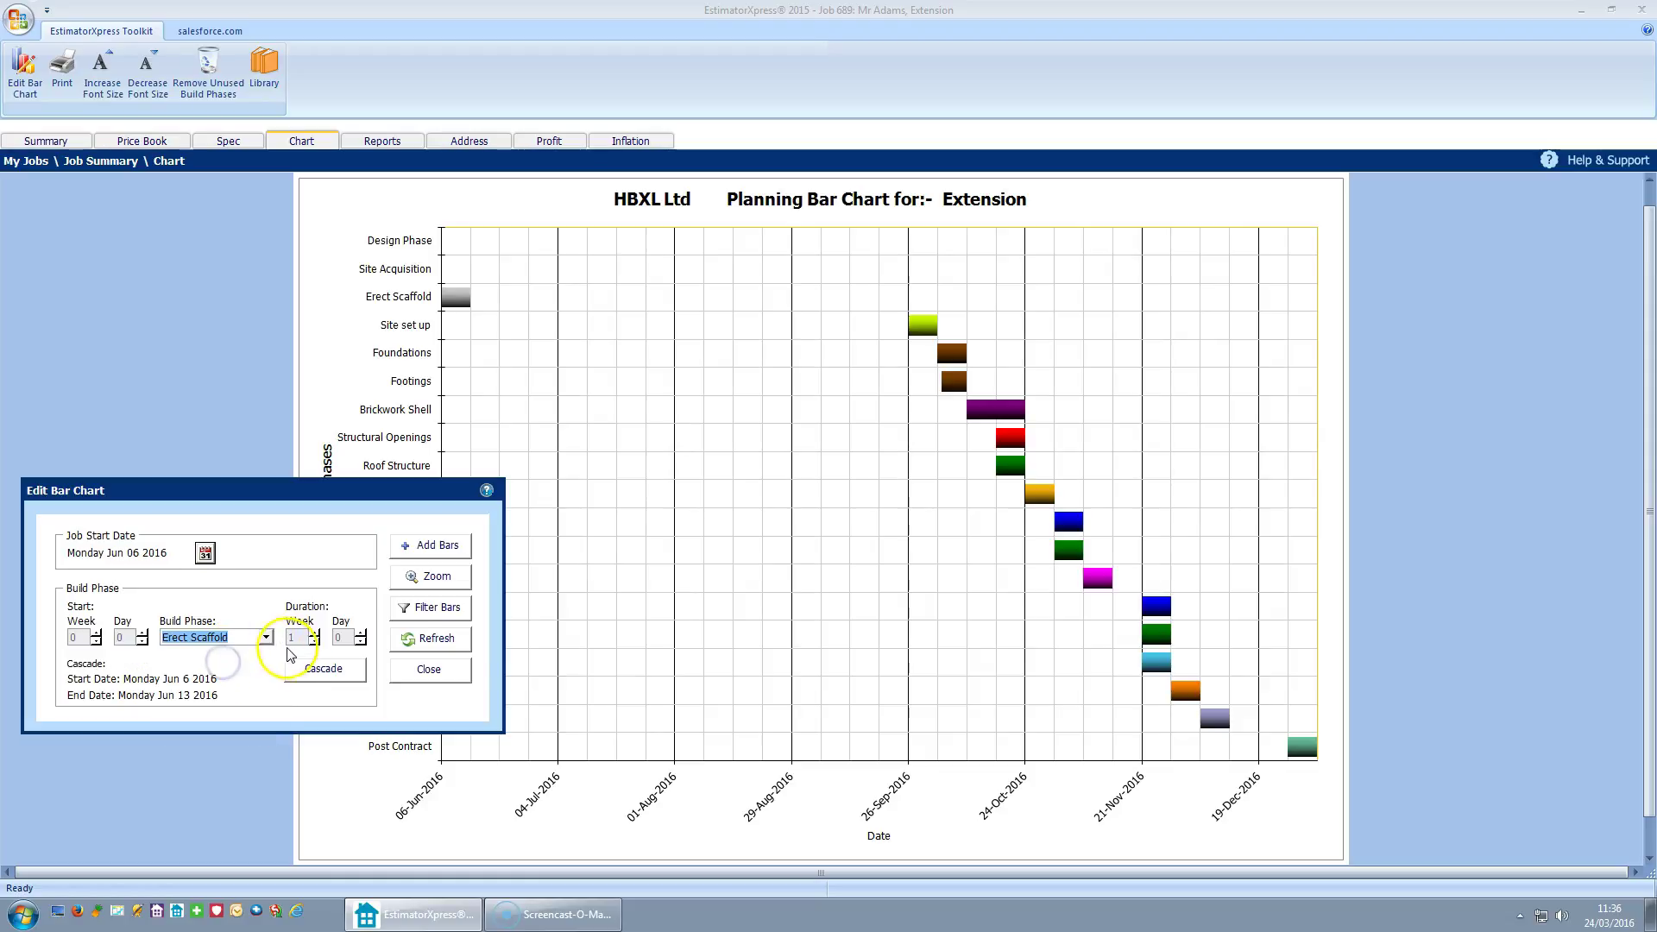
click(315, 642)
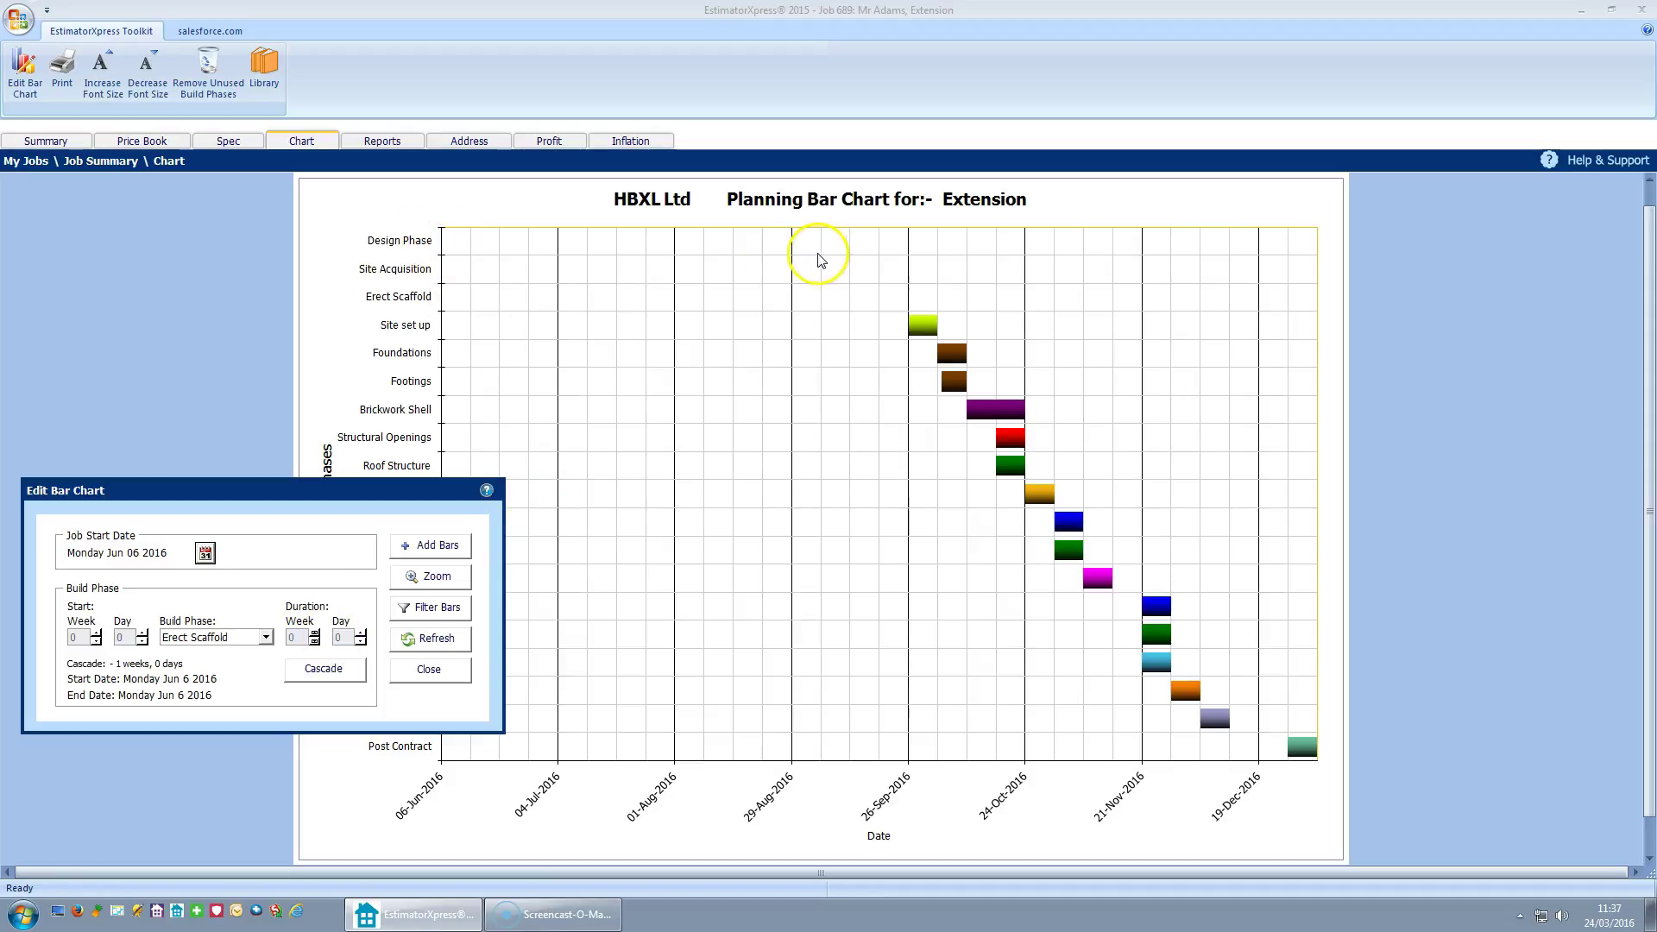
click(436, 642)
click(438, 640)
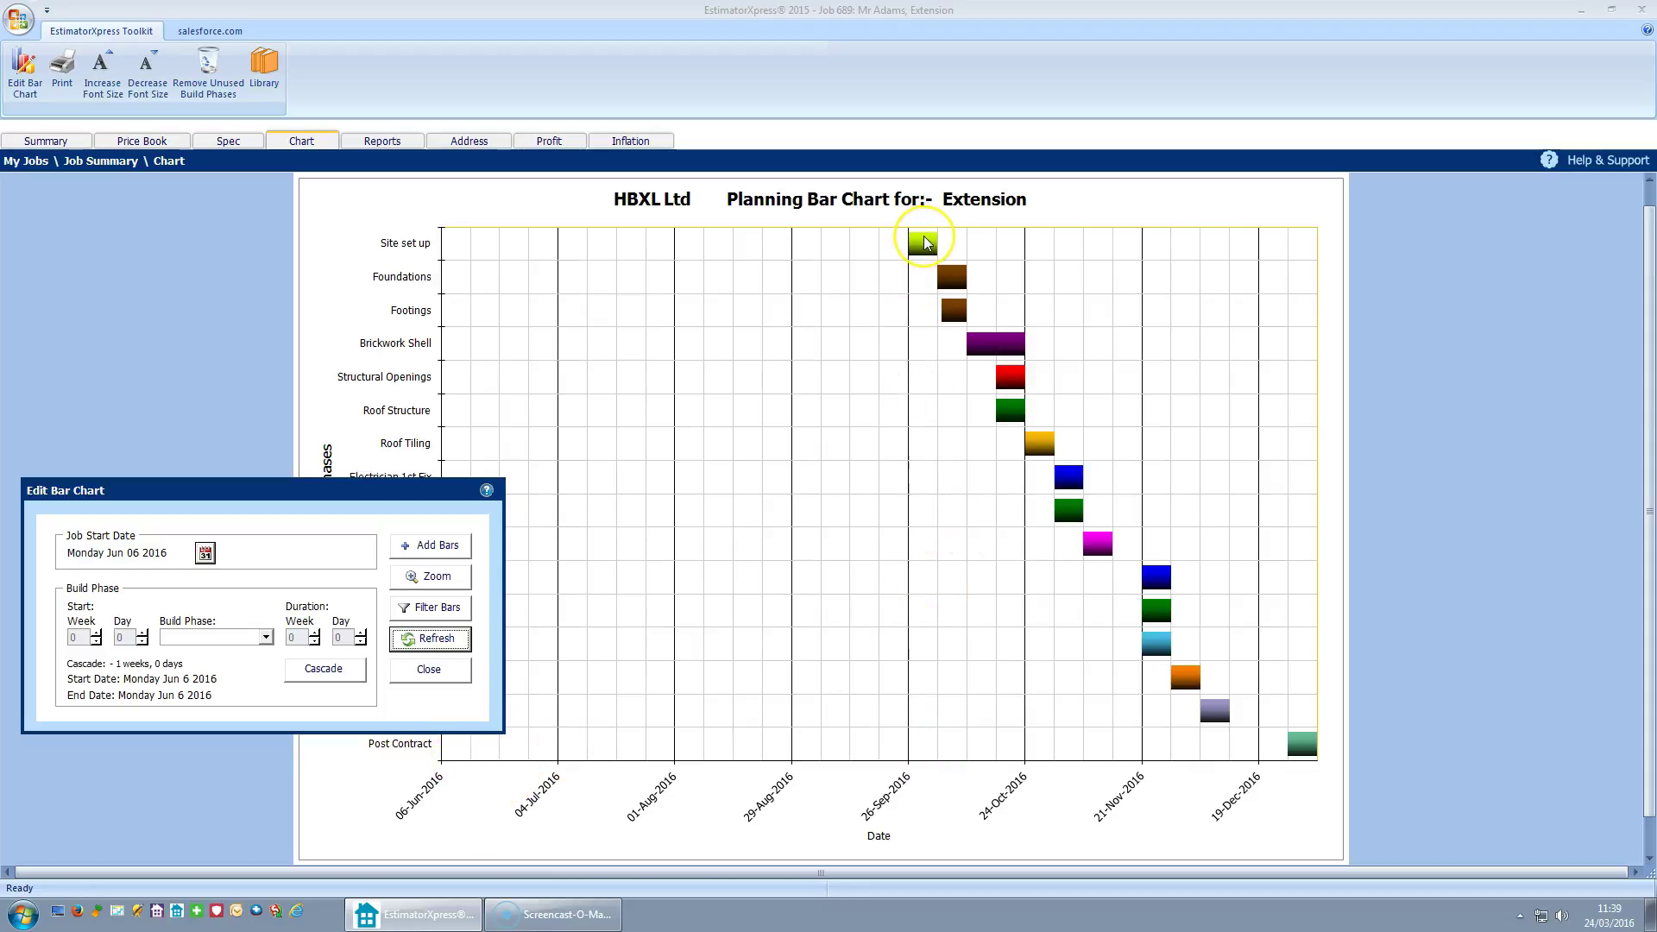
Move the Site set up phase's start to week 0, cascade the shift to the following phases and refresh the chart
drag(923, 242, 458, 248)
click(266, 638)
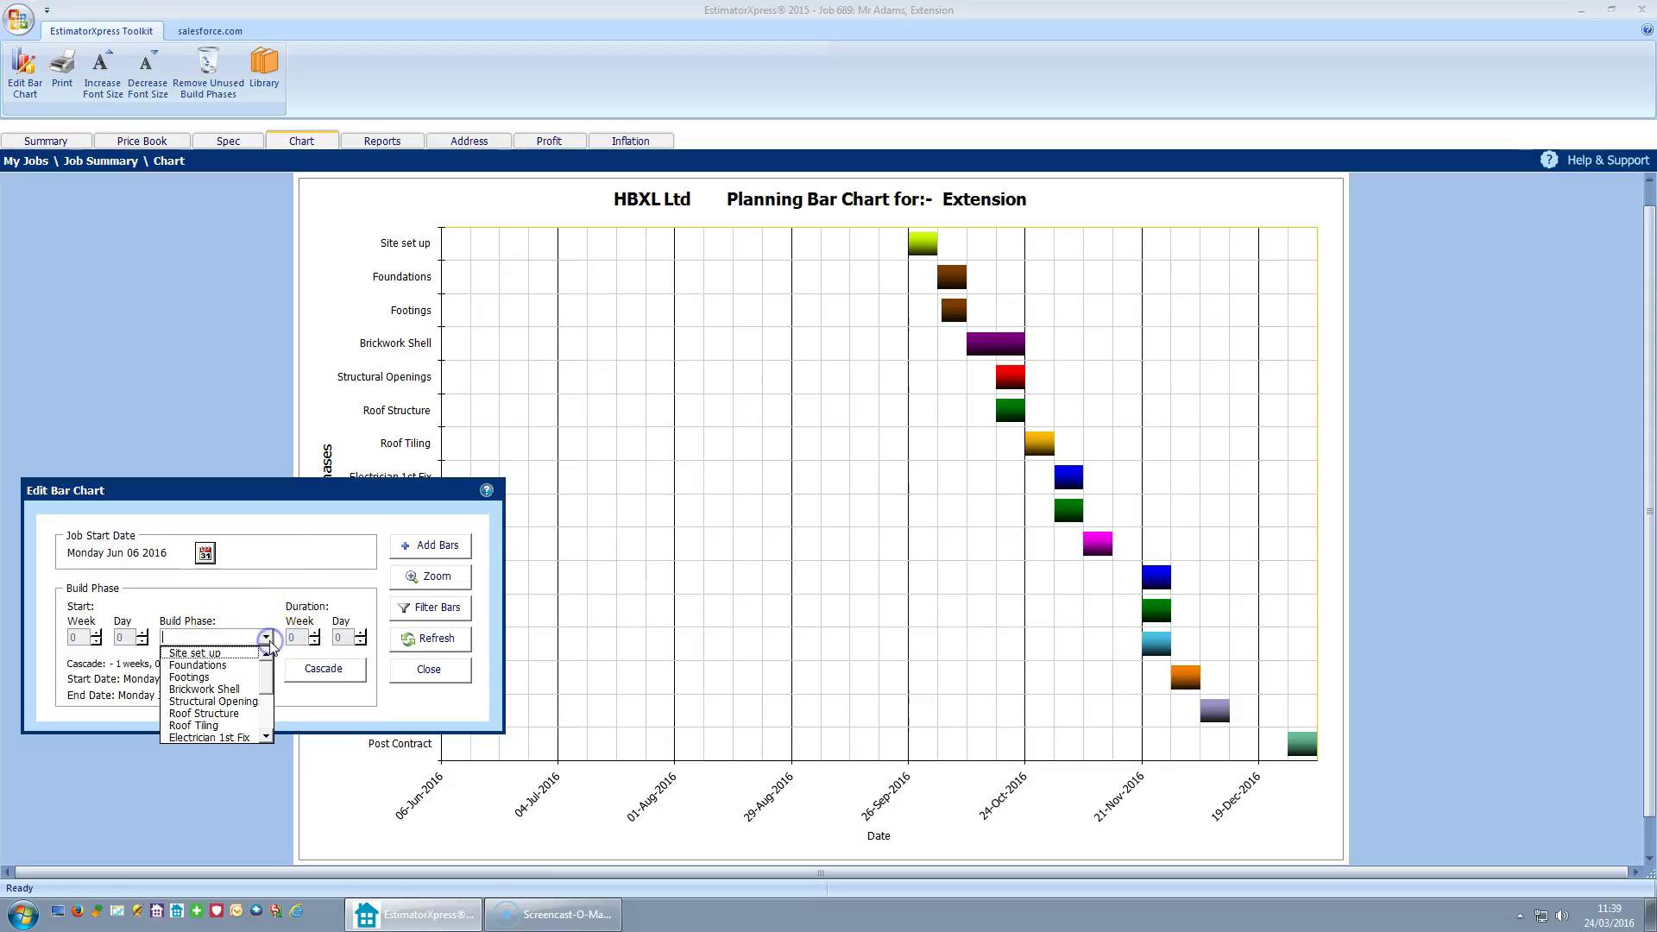
click(243, 658)
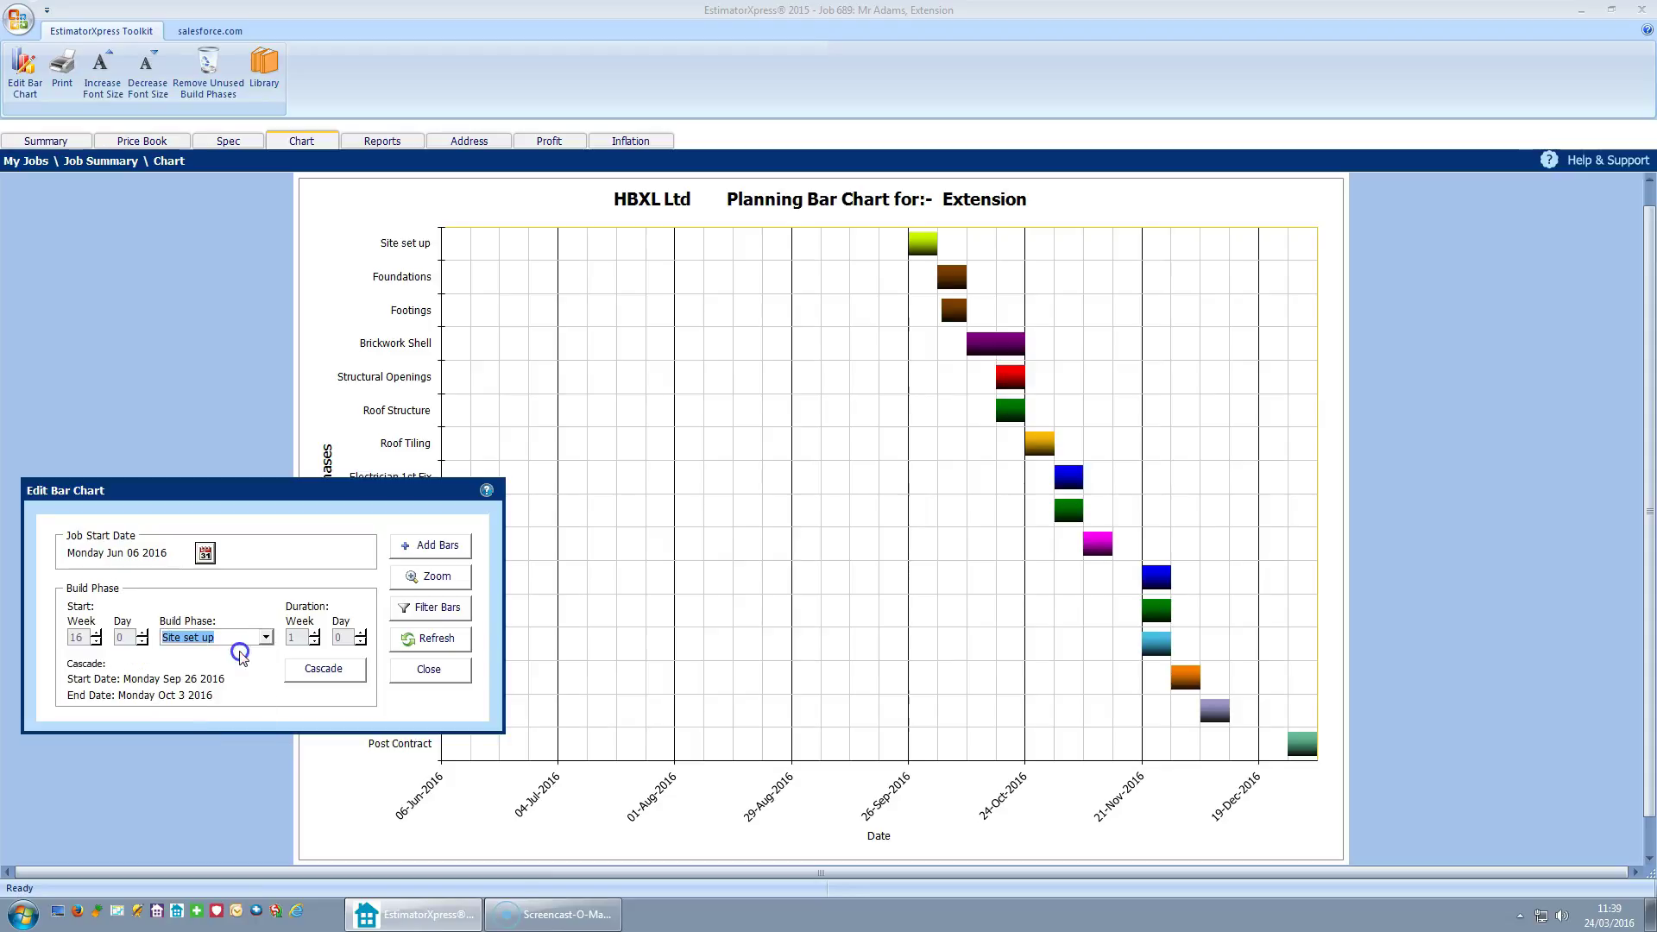
click(156, 638)
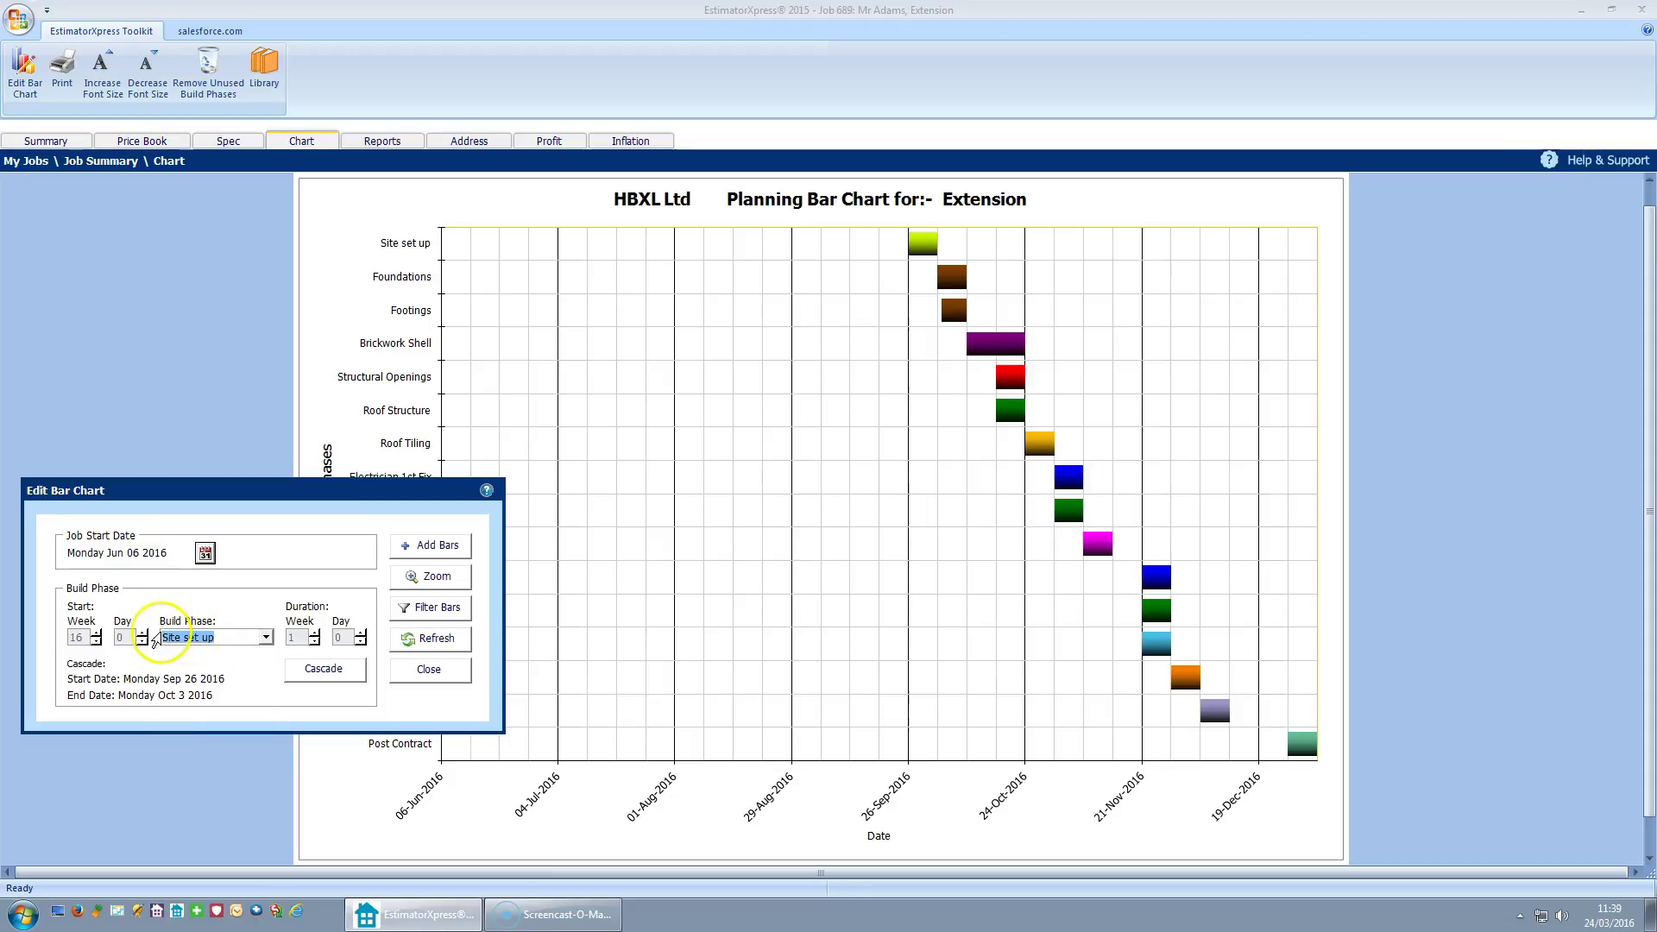
click(95, 641)
click(96, 642)
click(96, 641)
click(96, 641)
click(96, 641)
click(95, 641)
click(95, 641)
click(96, 641)
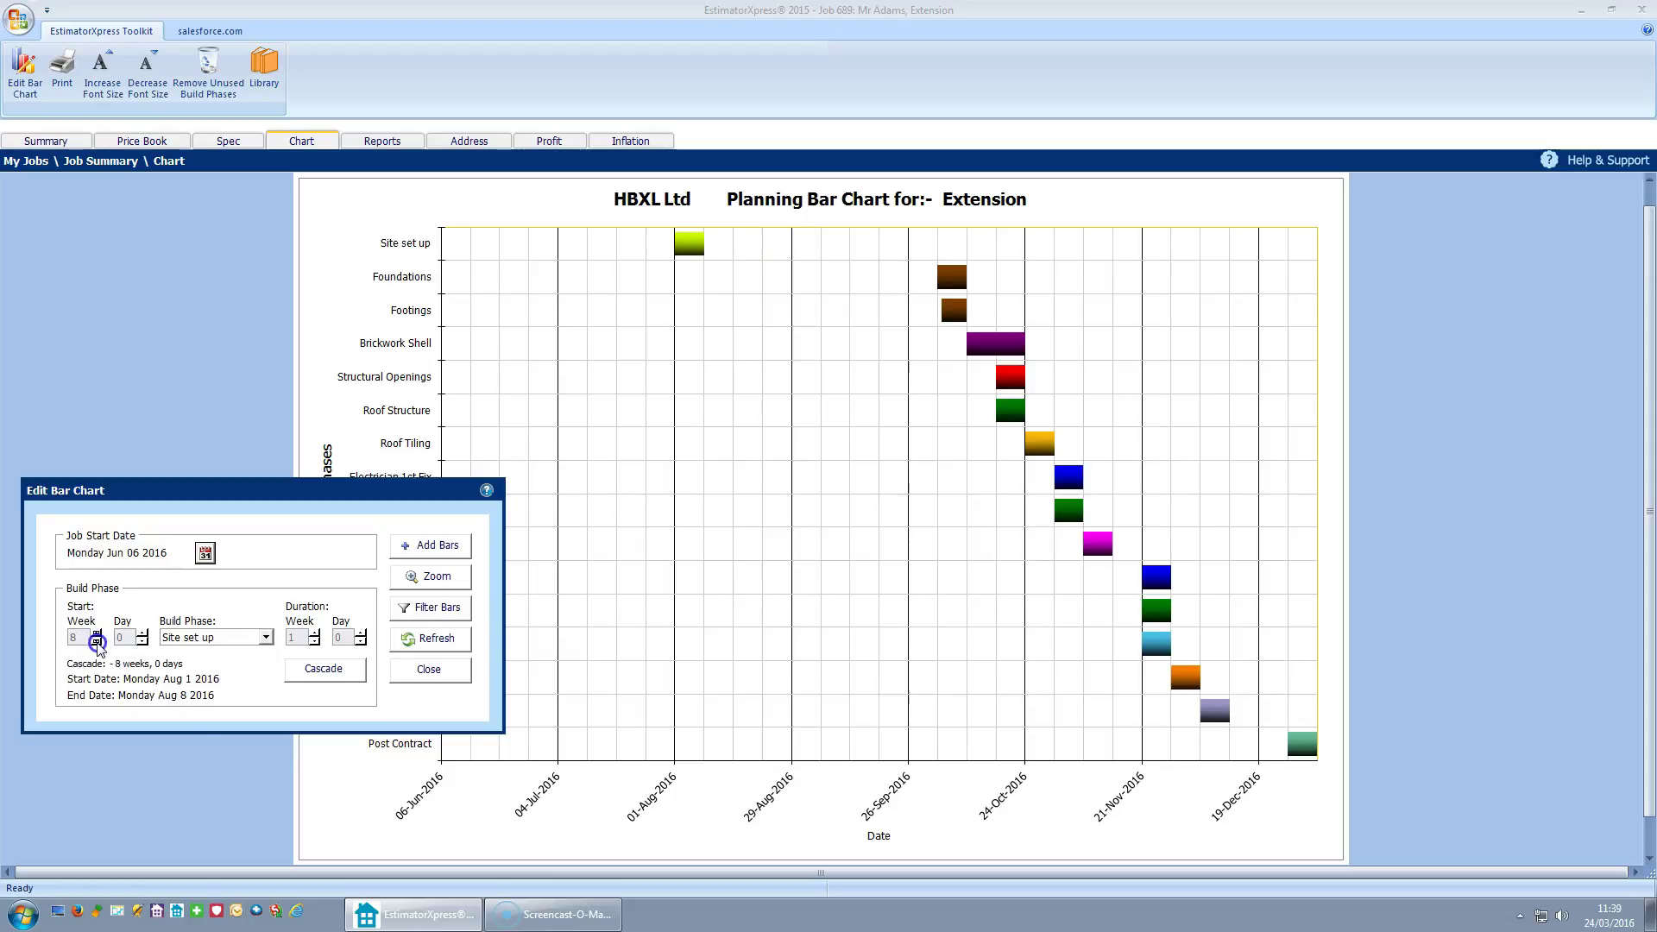
click(96, 642)
click(96, 642)
click(96, 641)
click(96, 641)
click(96, 642)
click(96, 641)
click(95, 641)
click(96, 642)
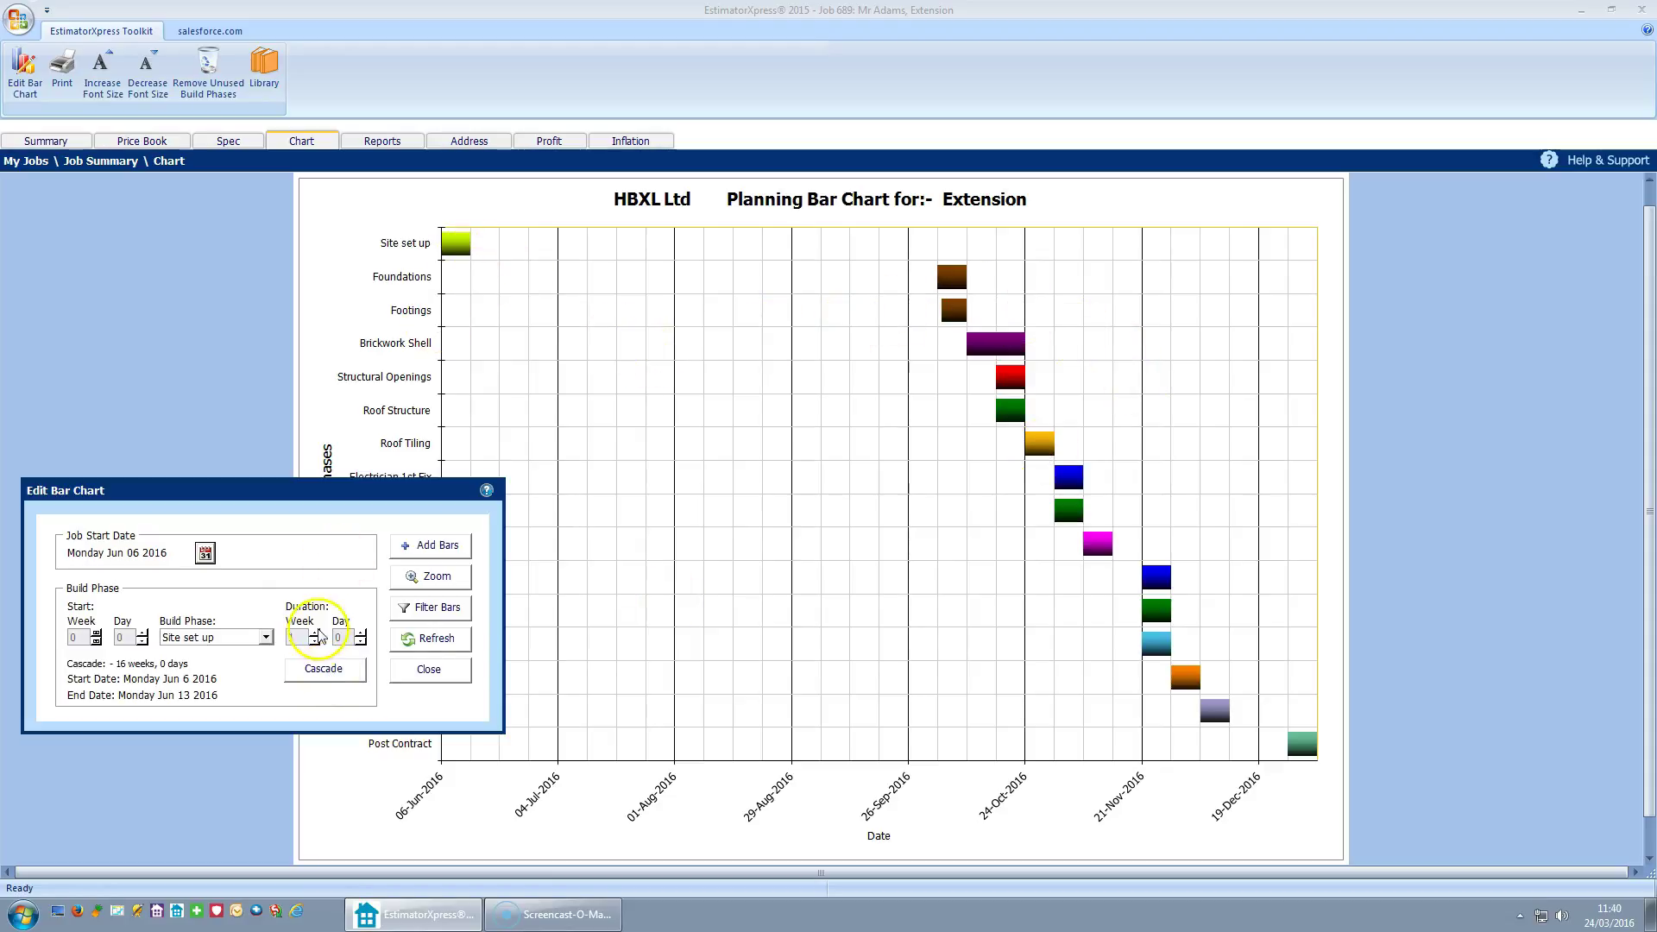
click(321, 670)
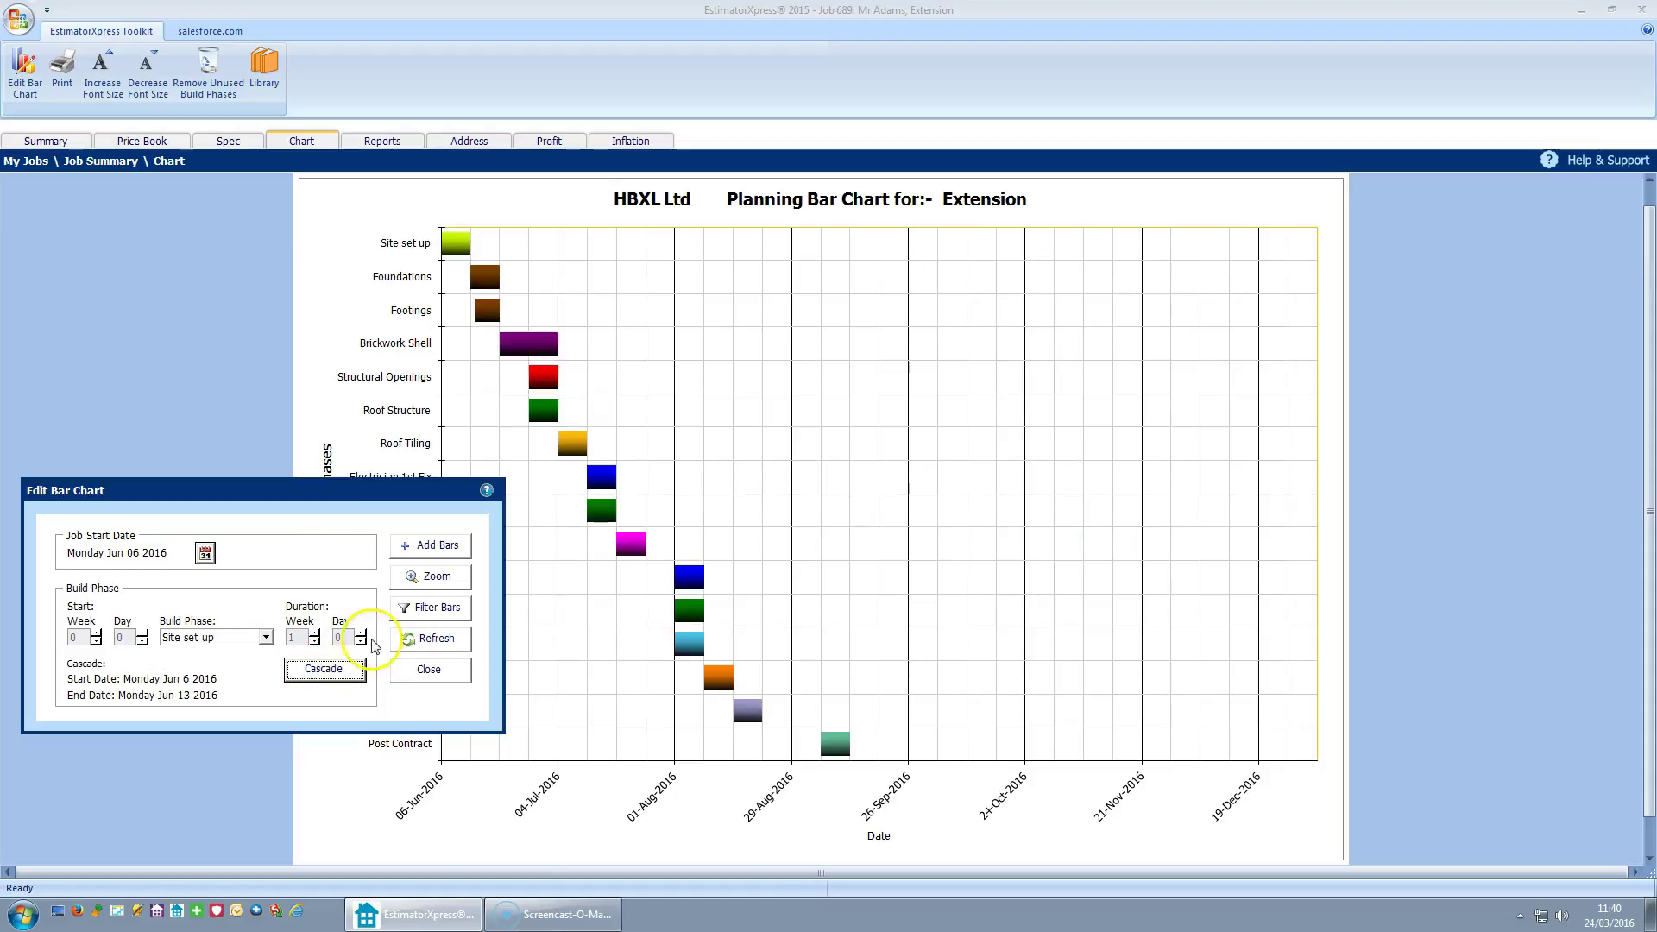
click(436, 639)
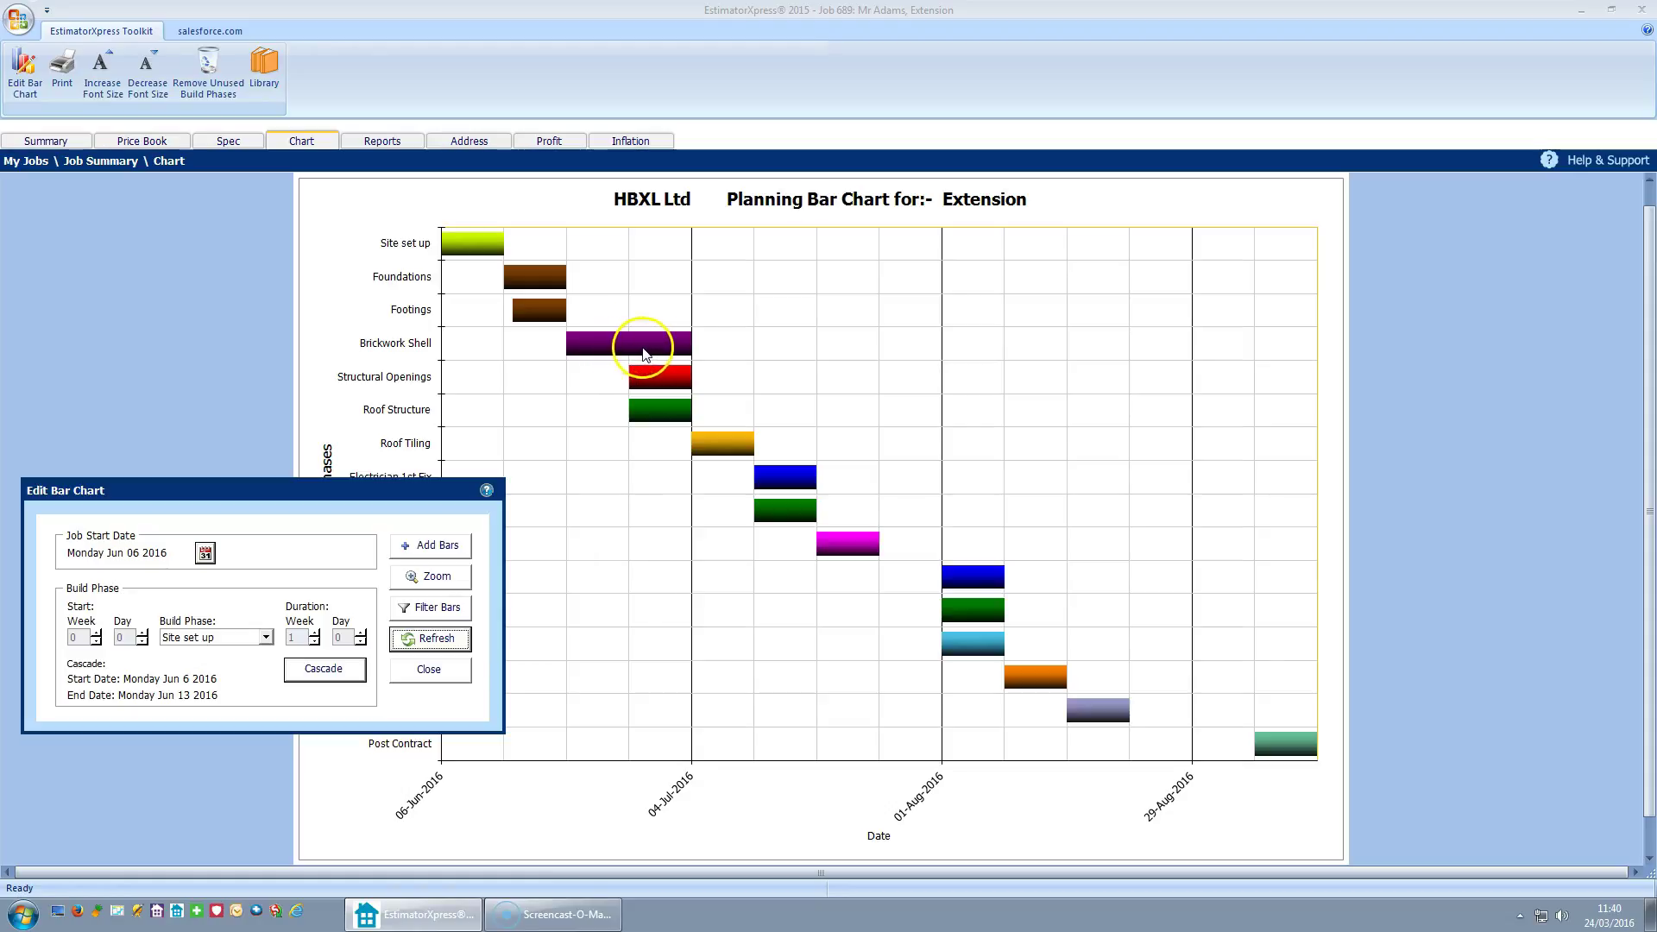
Move the Brickwork Shell phase's start to week 4, cascade the shift to the following phases and refresh the chart
click(267, 638)
click(222, 687)
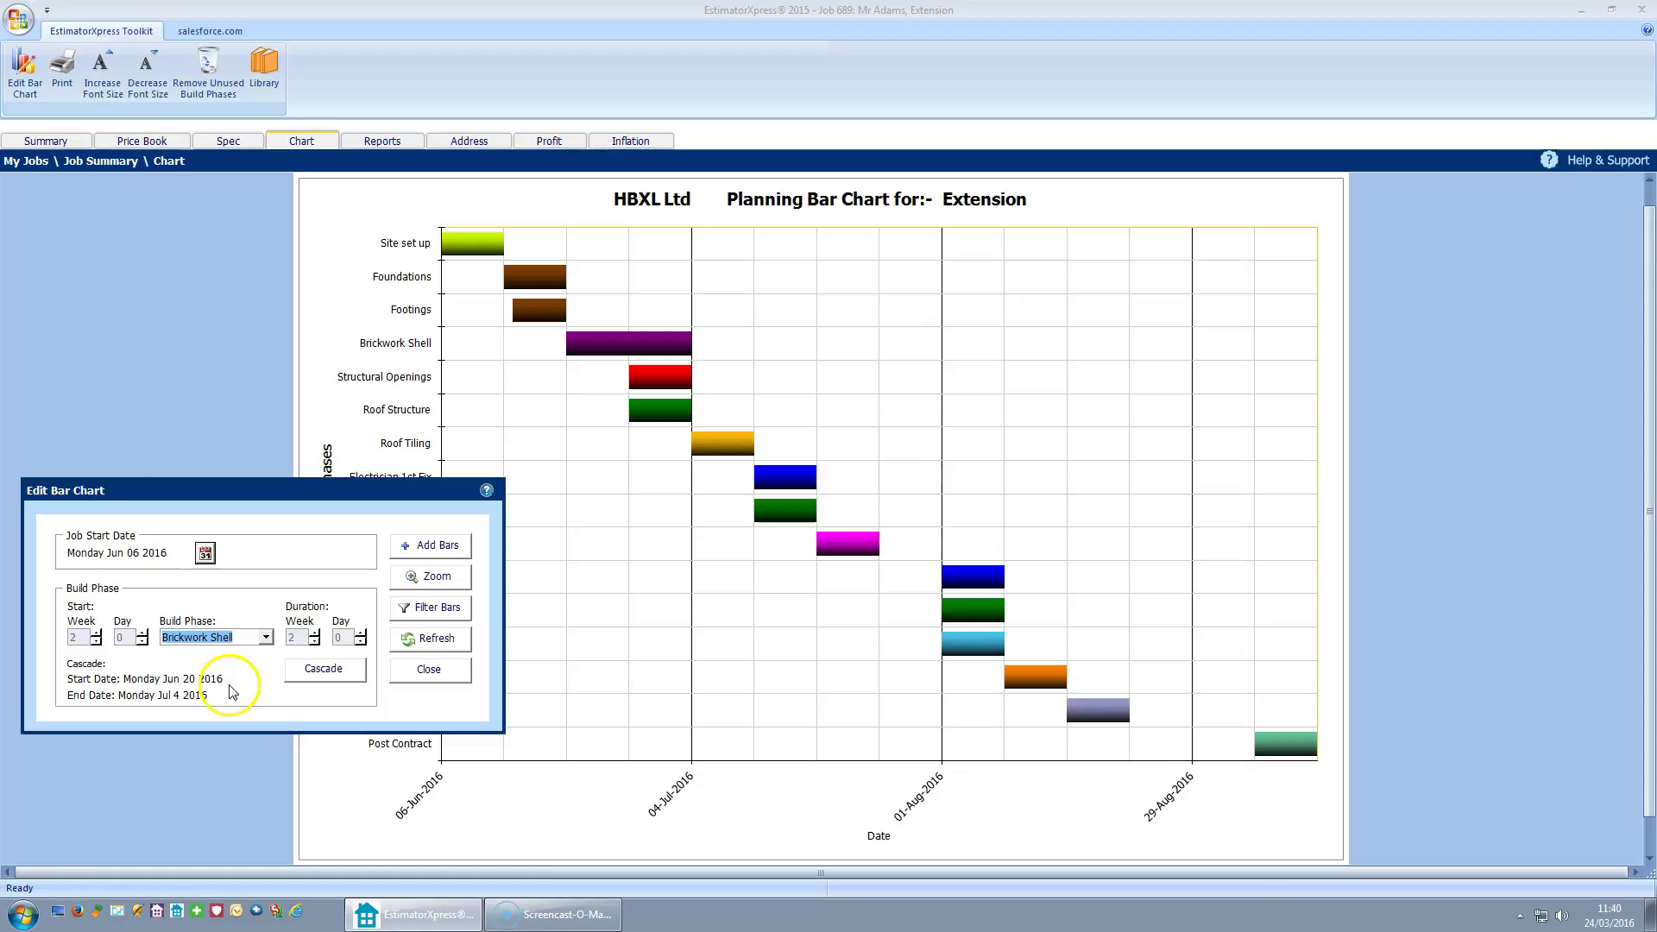
click(96, 634)
click(95, 633)
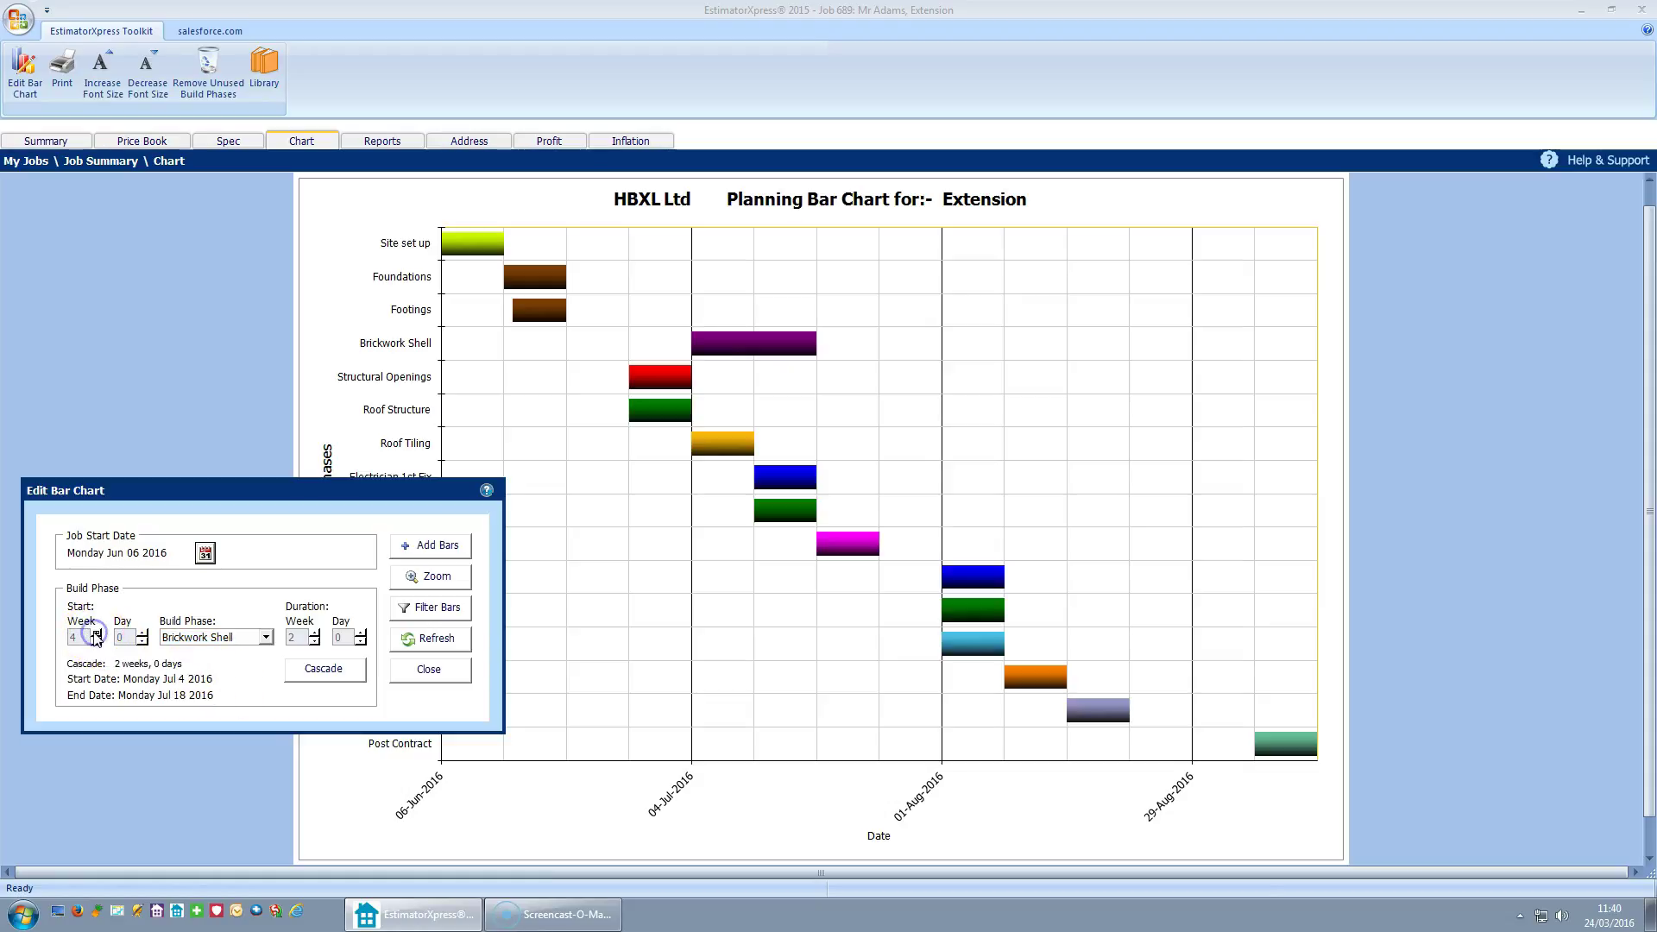
click(324, 674)
click(323, 674)
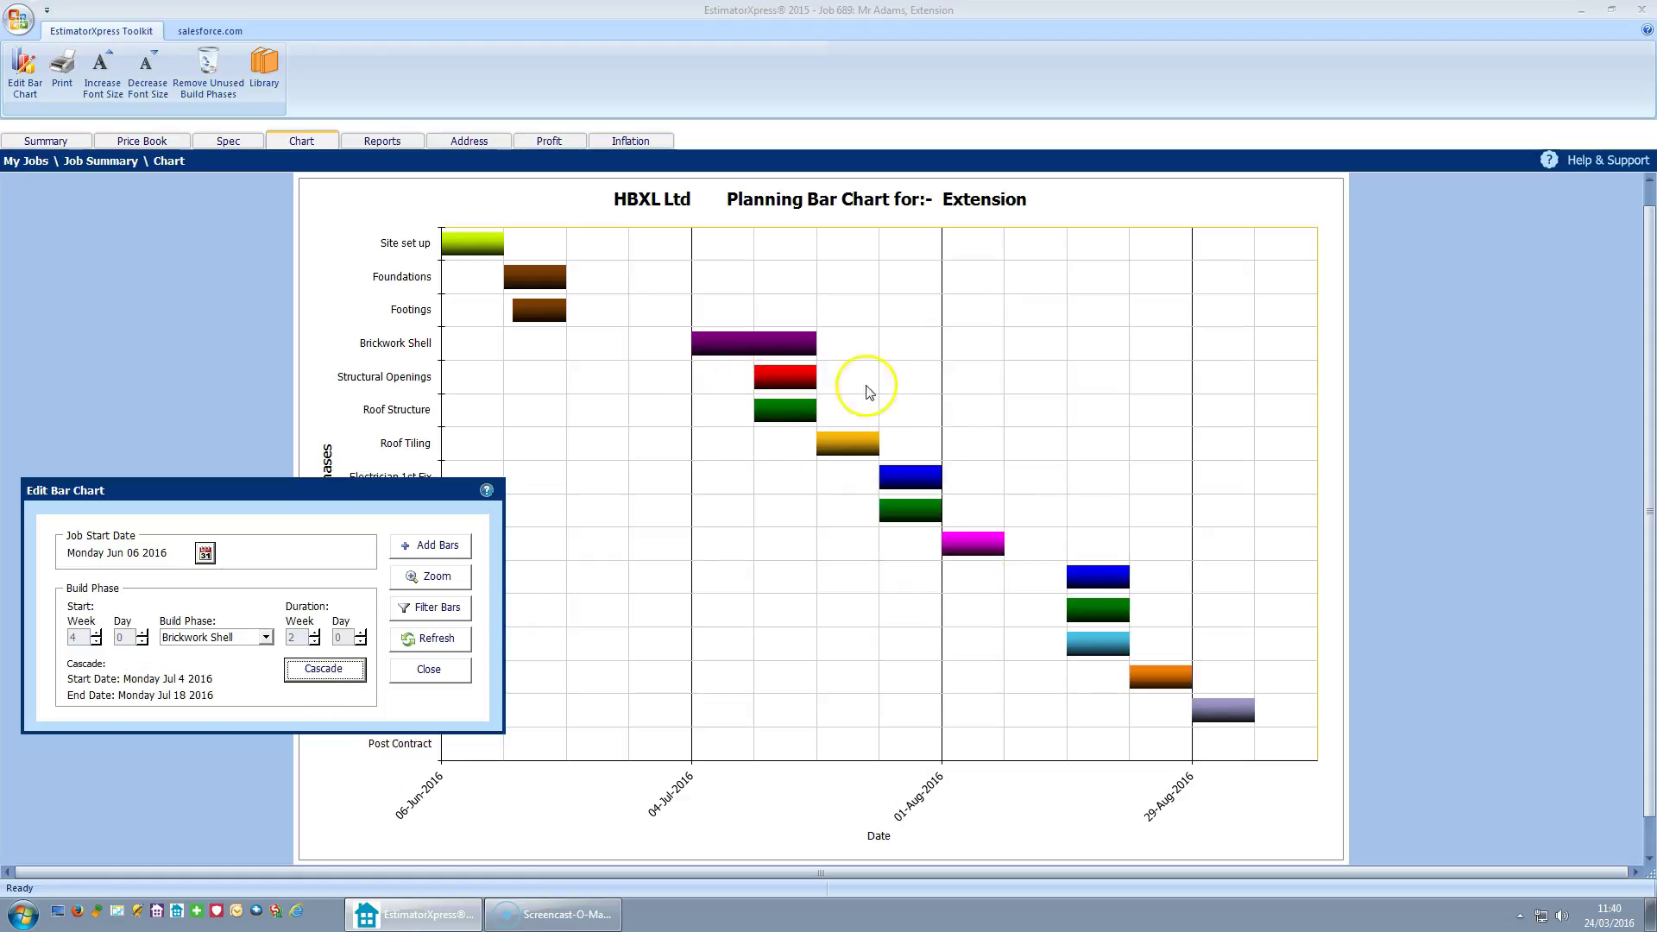
click(450, 644)
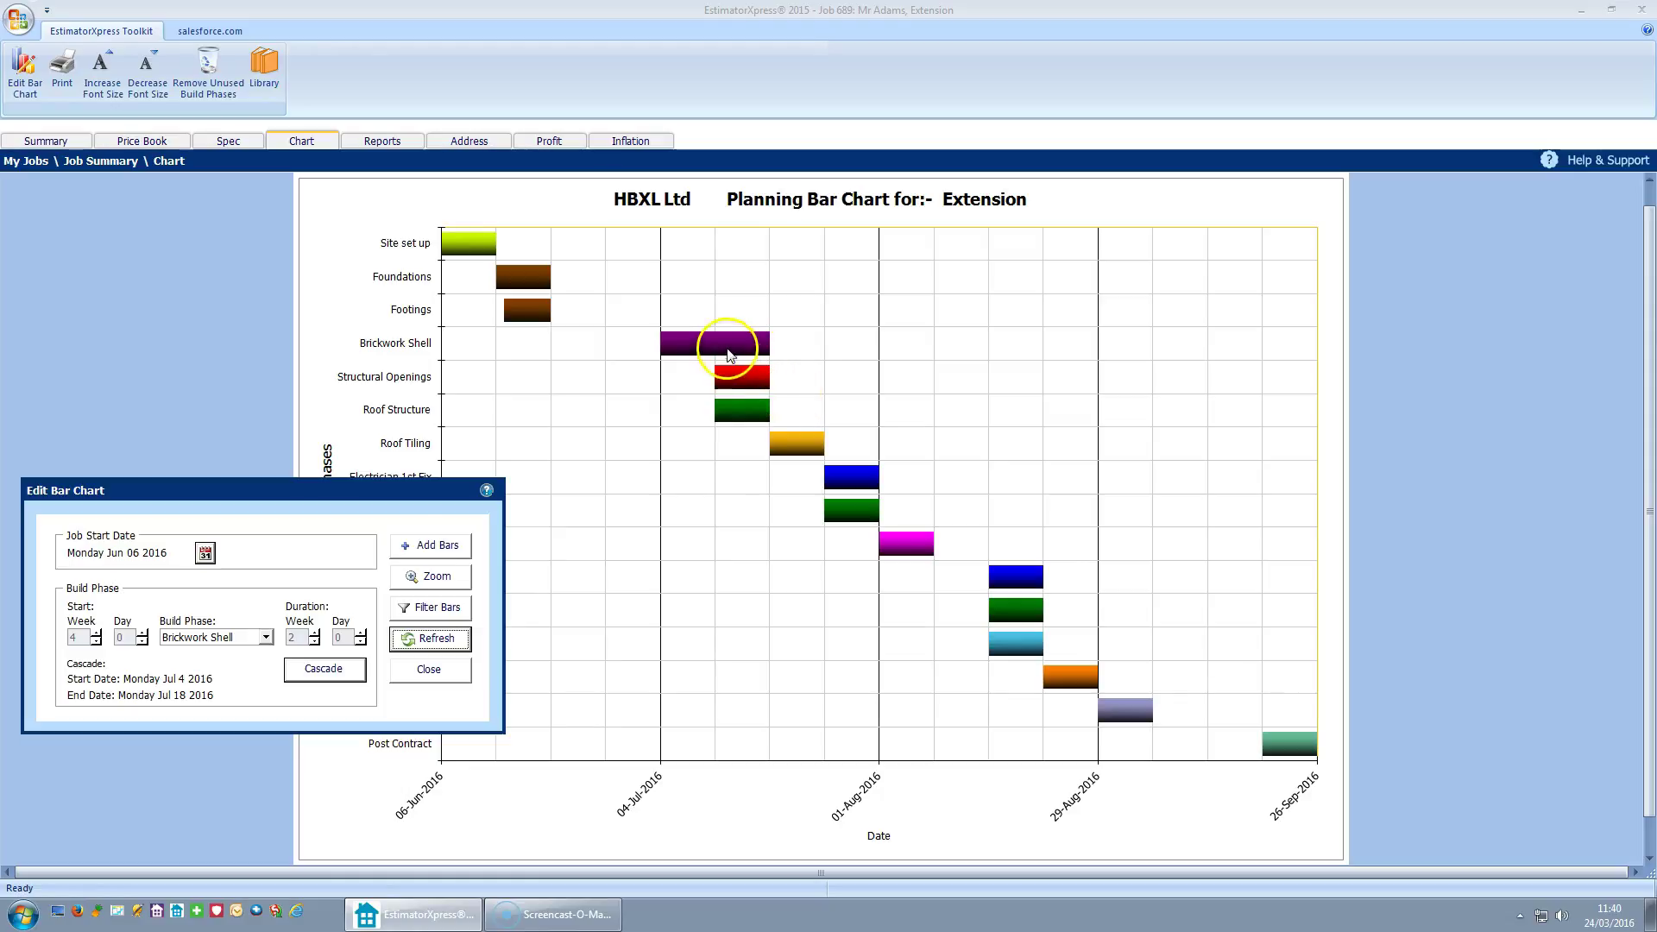
Return the Brickwork Shell phase's start to week 2, cascade the change and refresh the chart
click(96, 642)
click(96, 642)
click(335, 676)
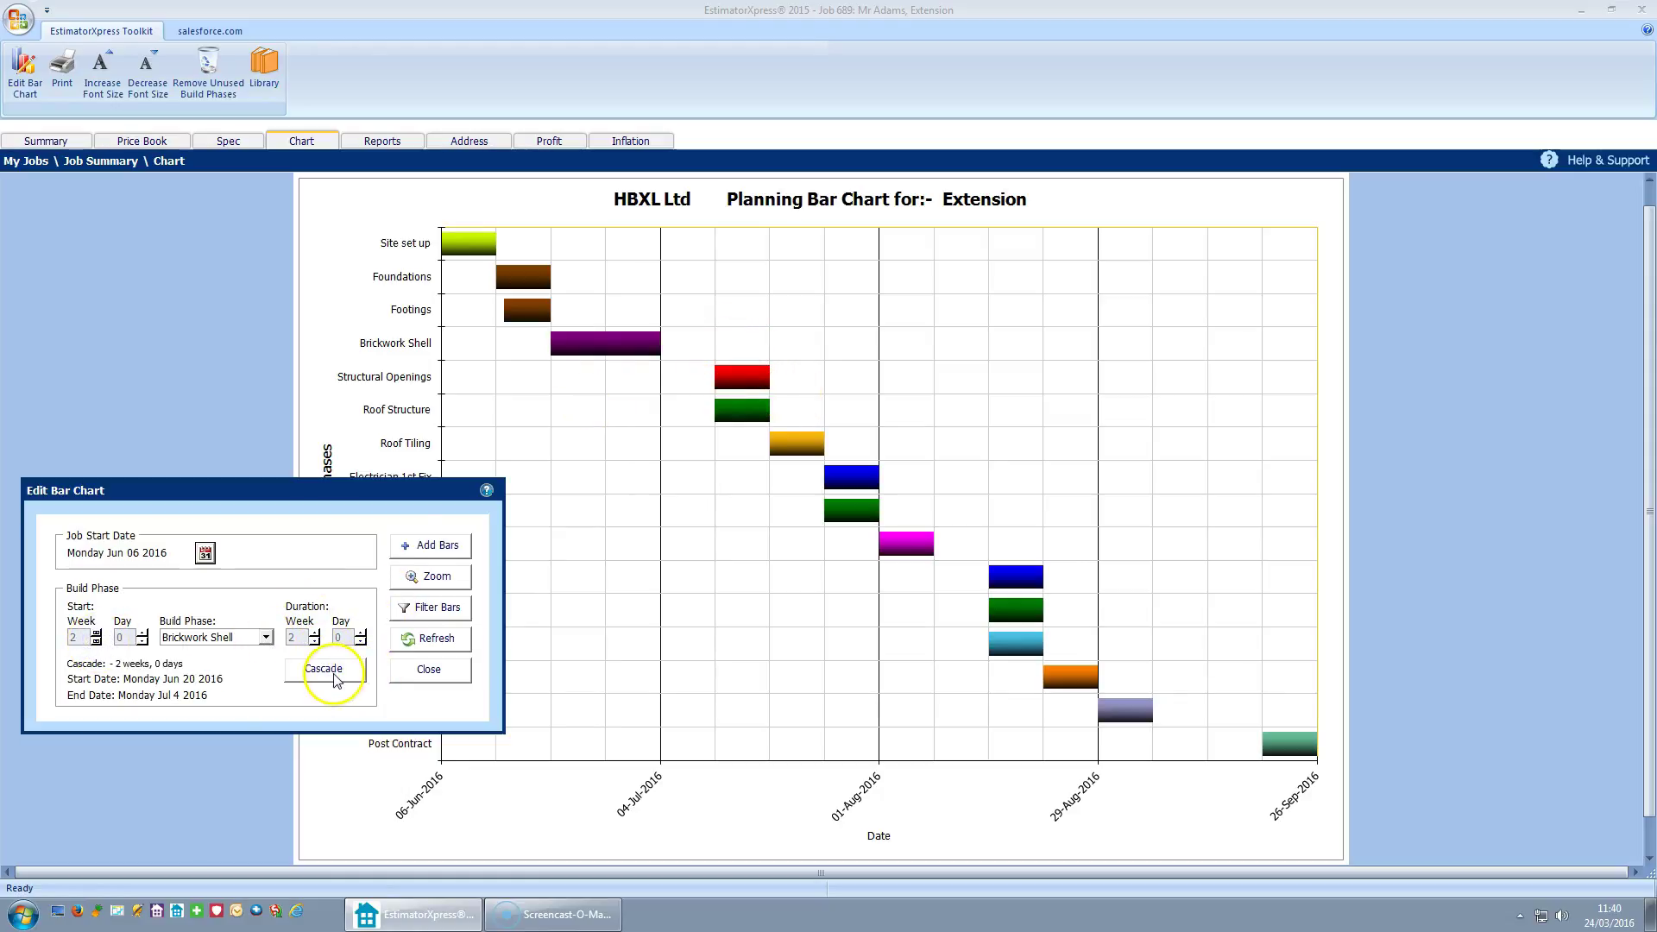
click(432, 639)
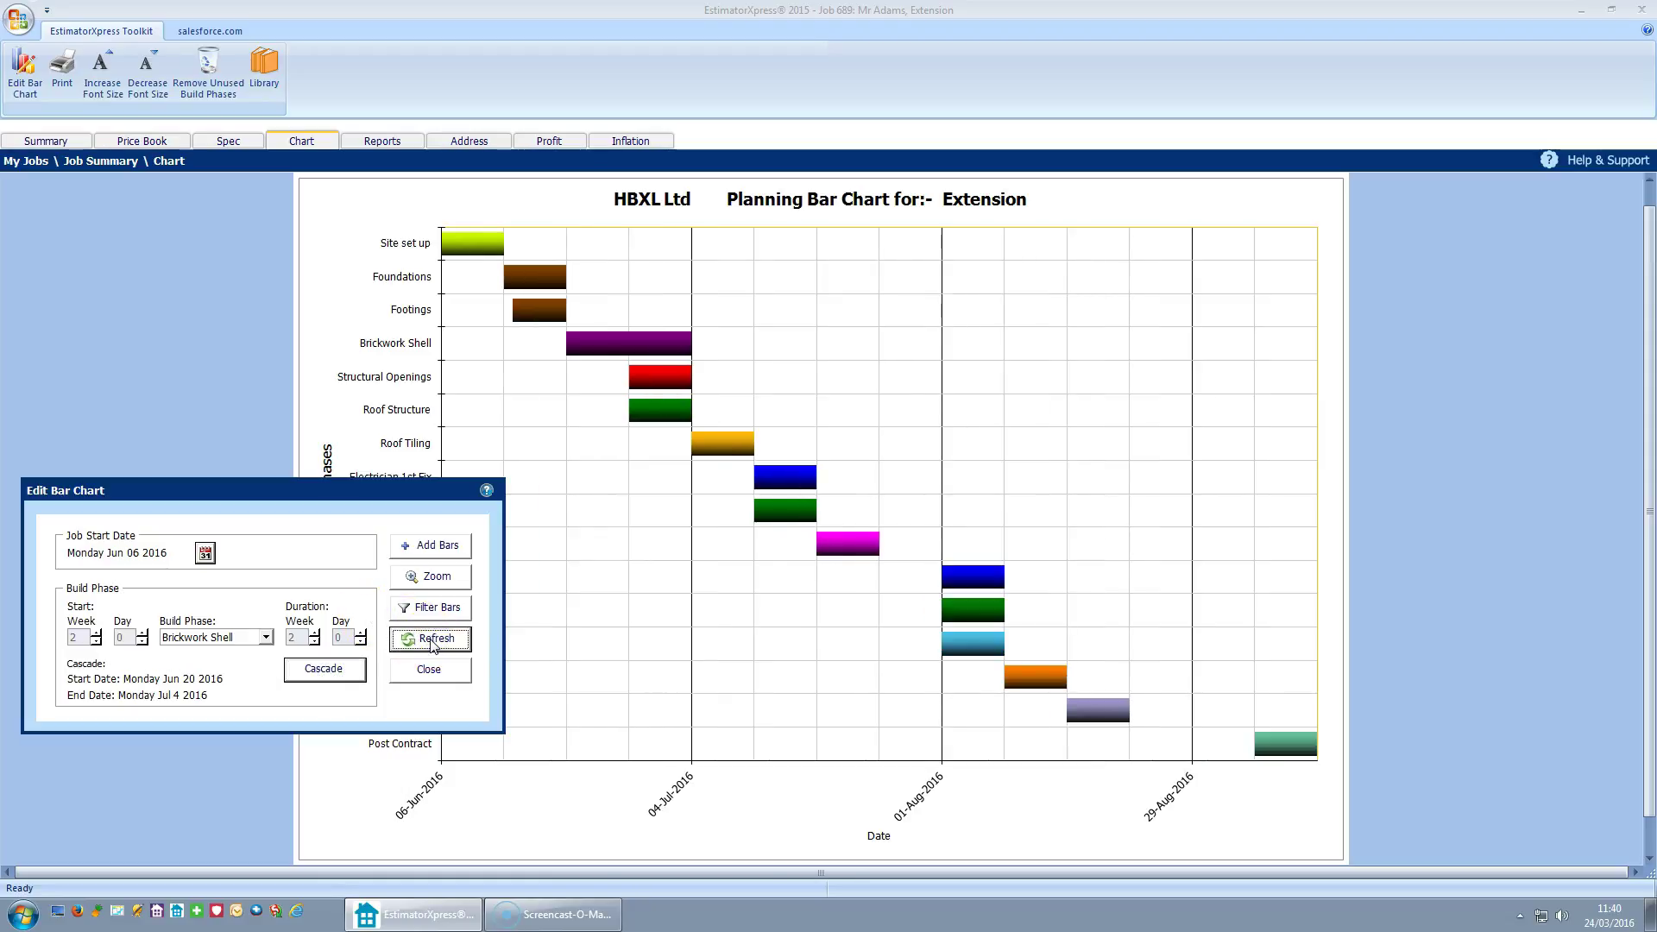
click(444, 639)
Extend the Brickwork Shell phase's duration to 3 weeks and 3 days
click(241, 639)
click(312, 635)
click(314, 634)
click(360, 639)
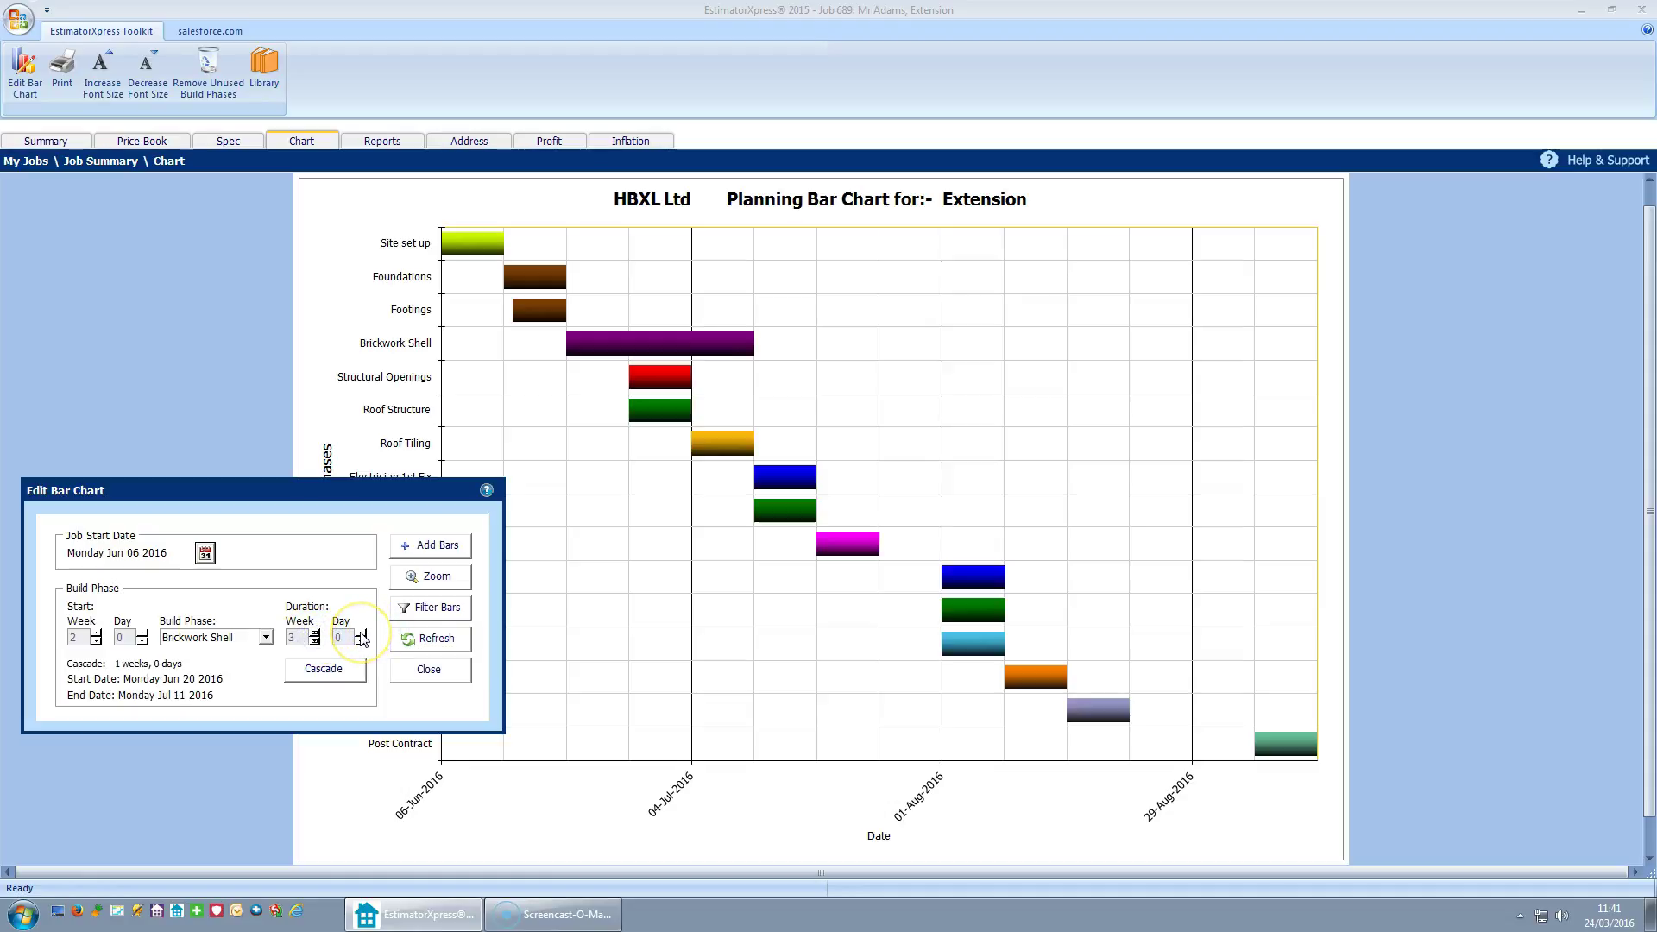
click(361, 635)
click(361, 634)
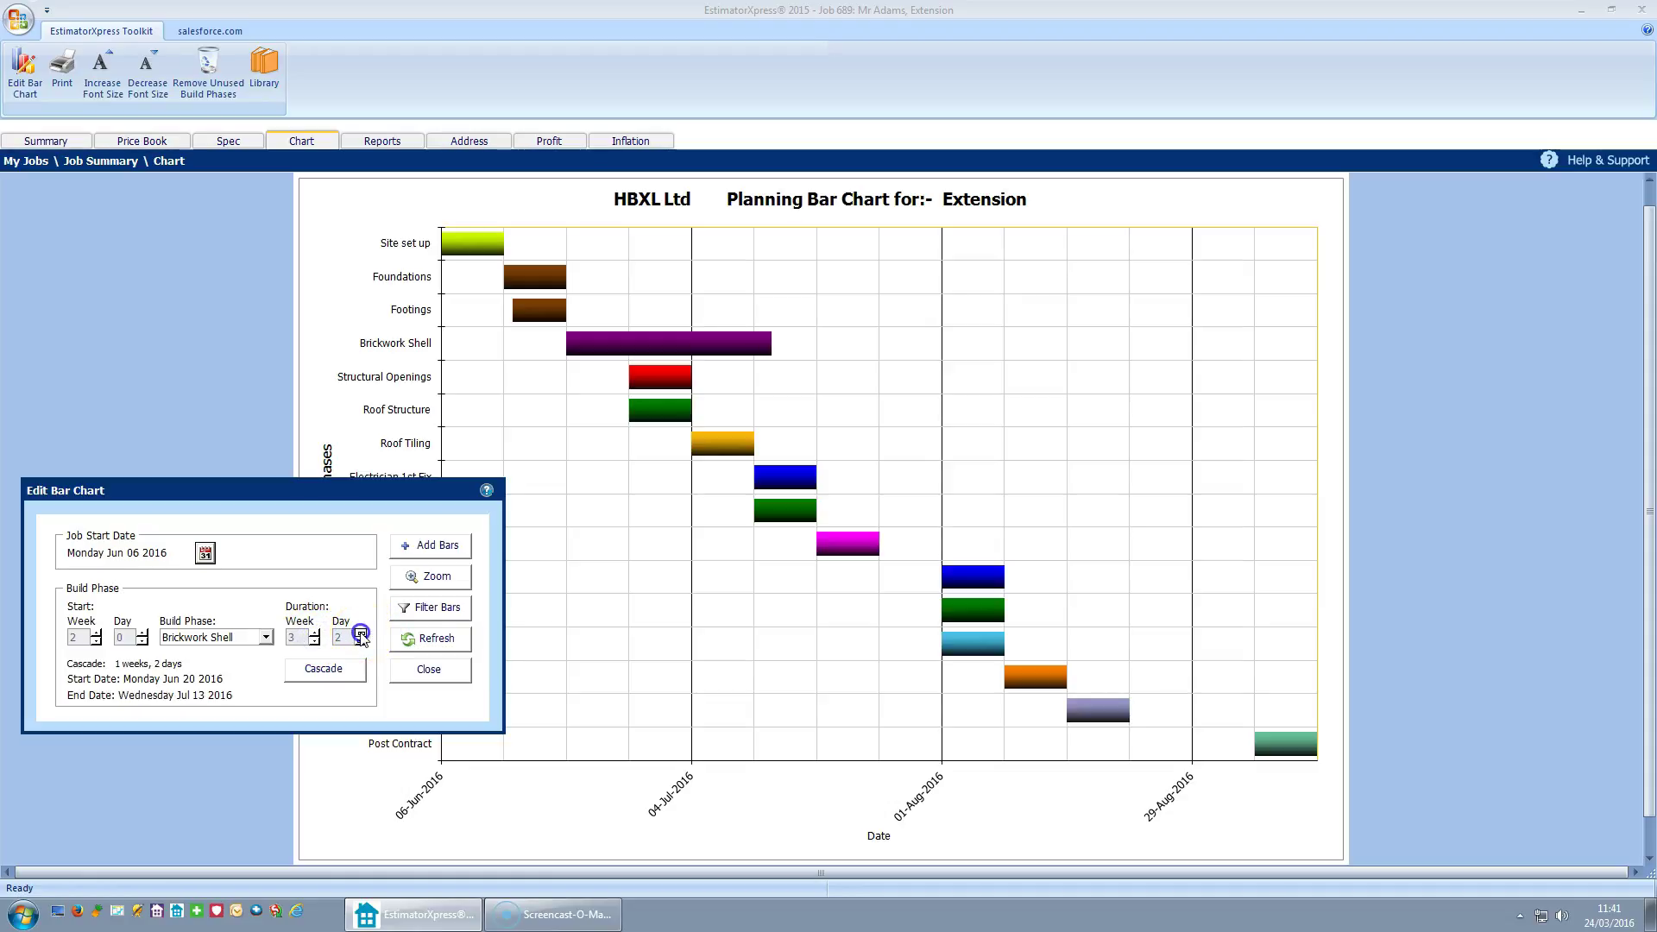
click(360, 634)
Cascade the extended Brickwork Shell duration to the following phases and refresh the chart
click(581, 342)
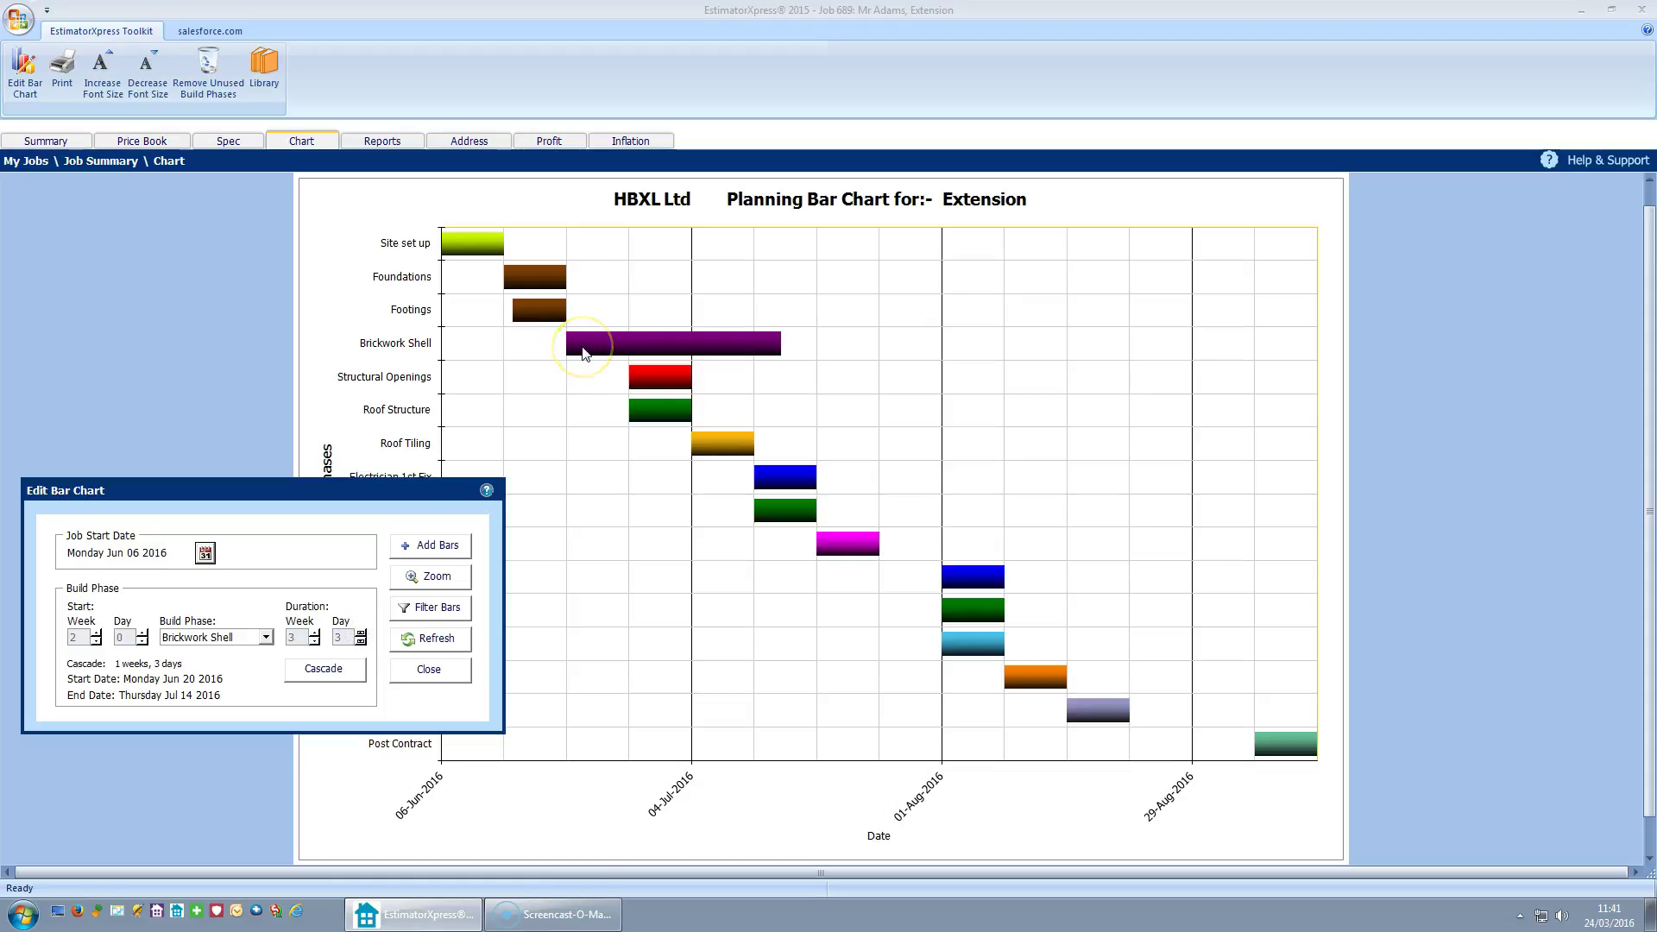
click(738, 341)
click(331, 671)
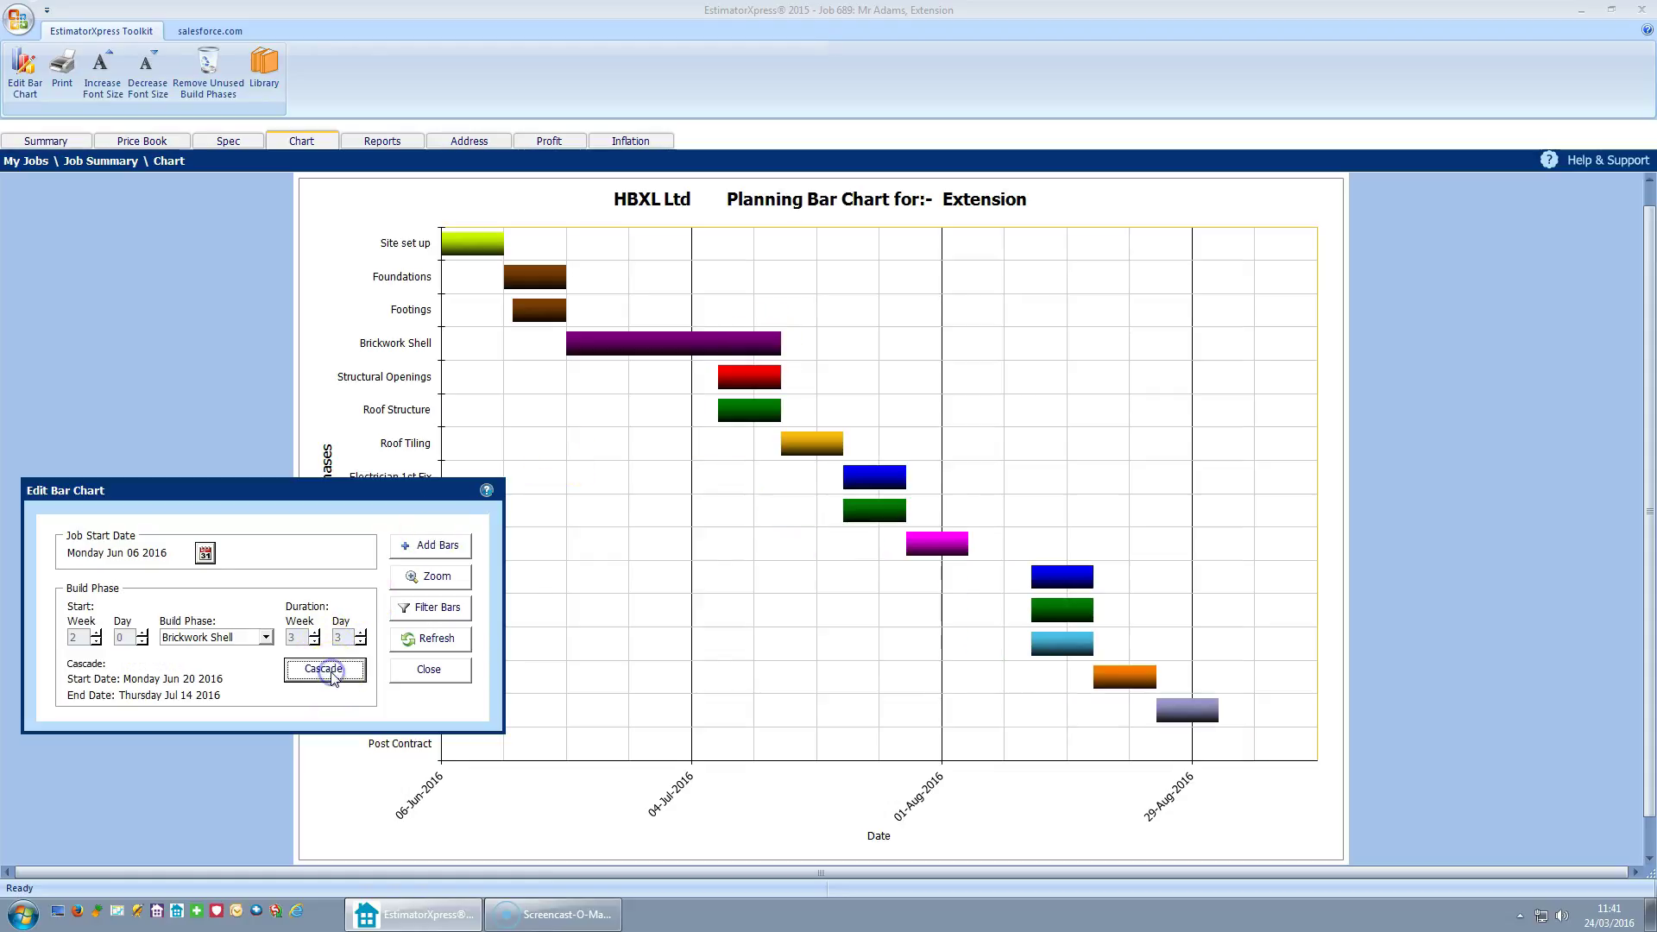
click(732, 385)
click(447, 647)
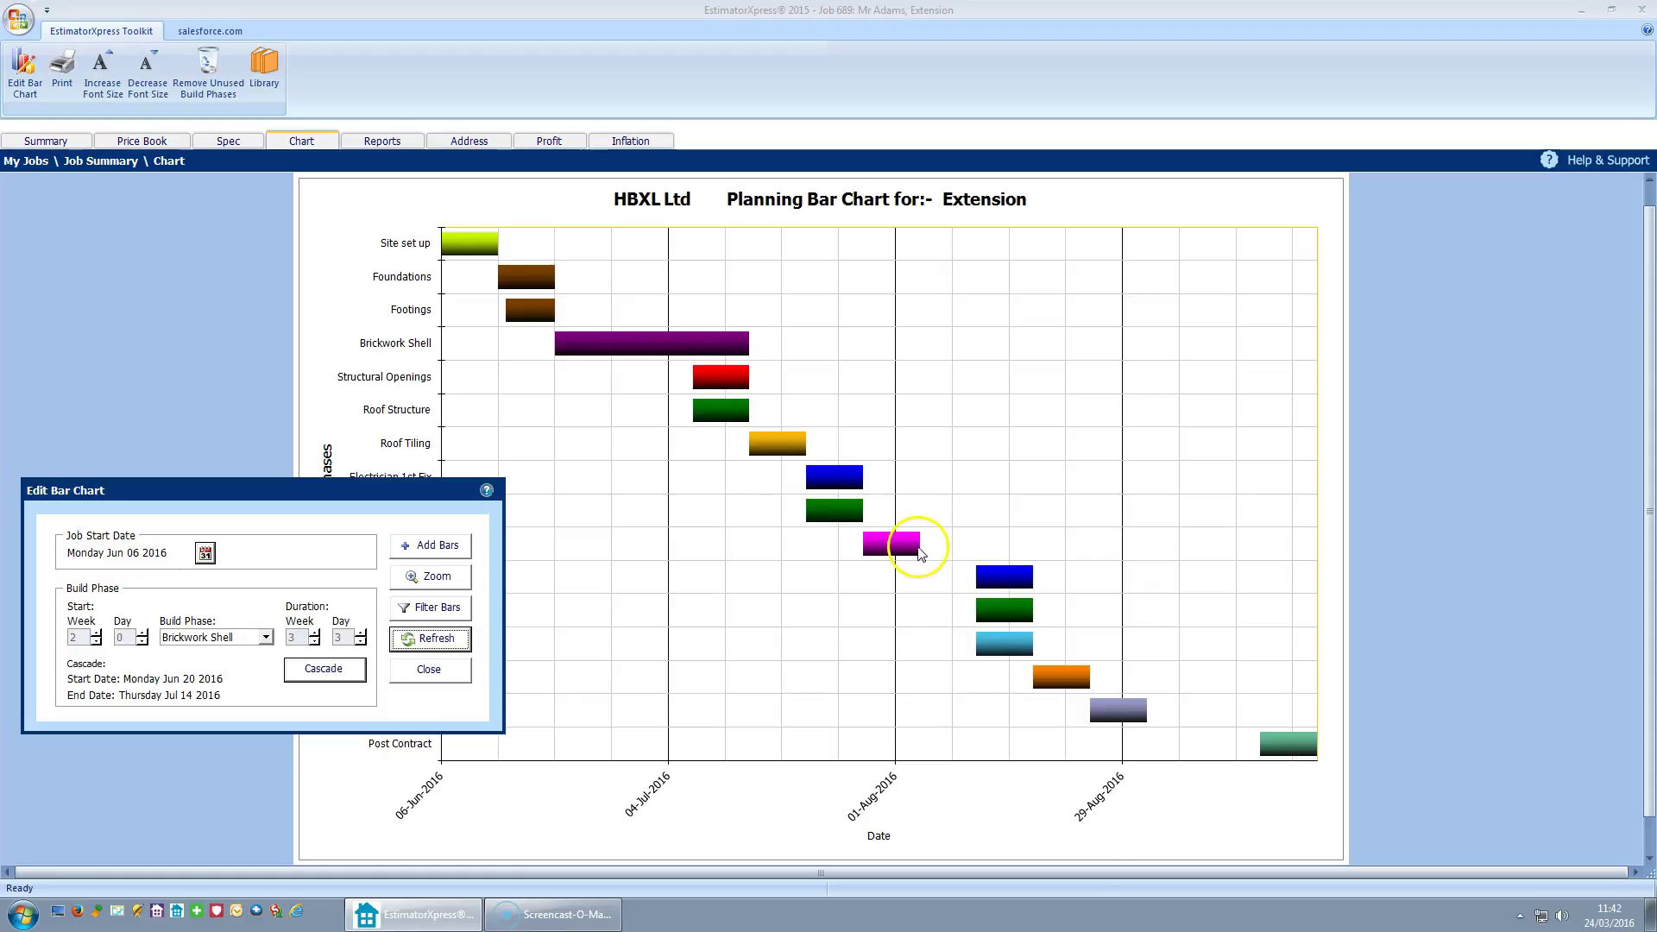
Close the bar chart editor and return to the job summary
click(427, 681)
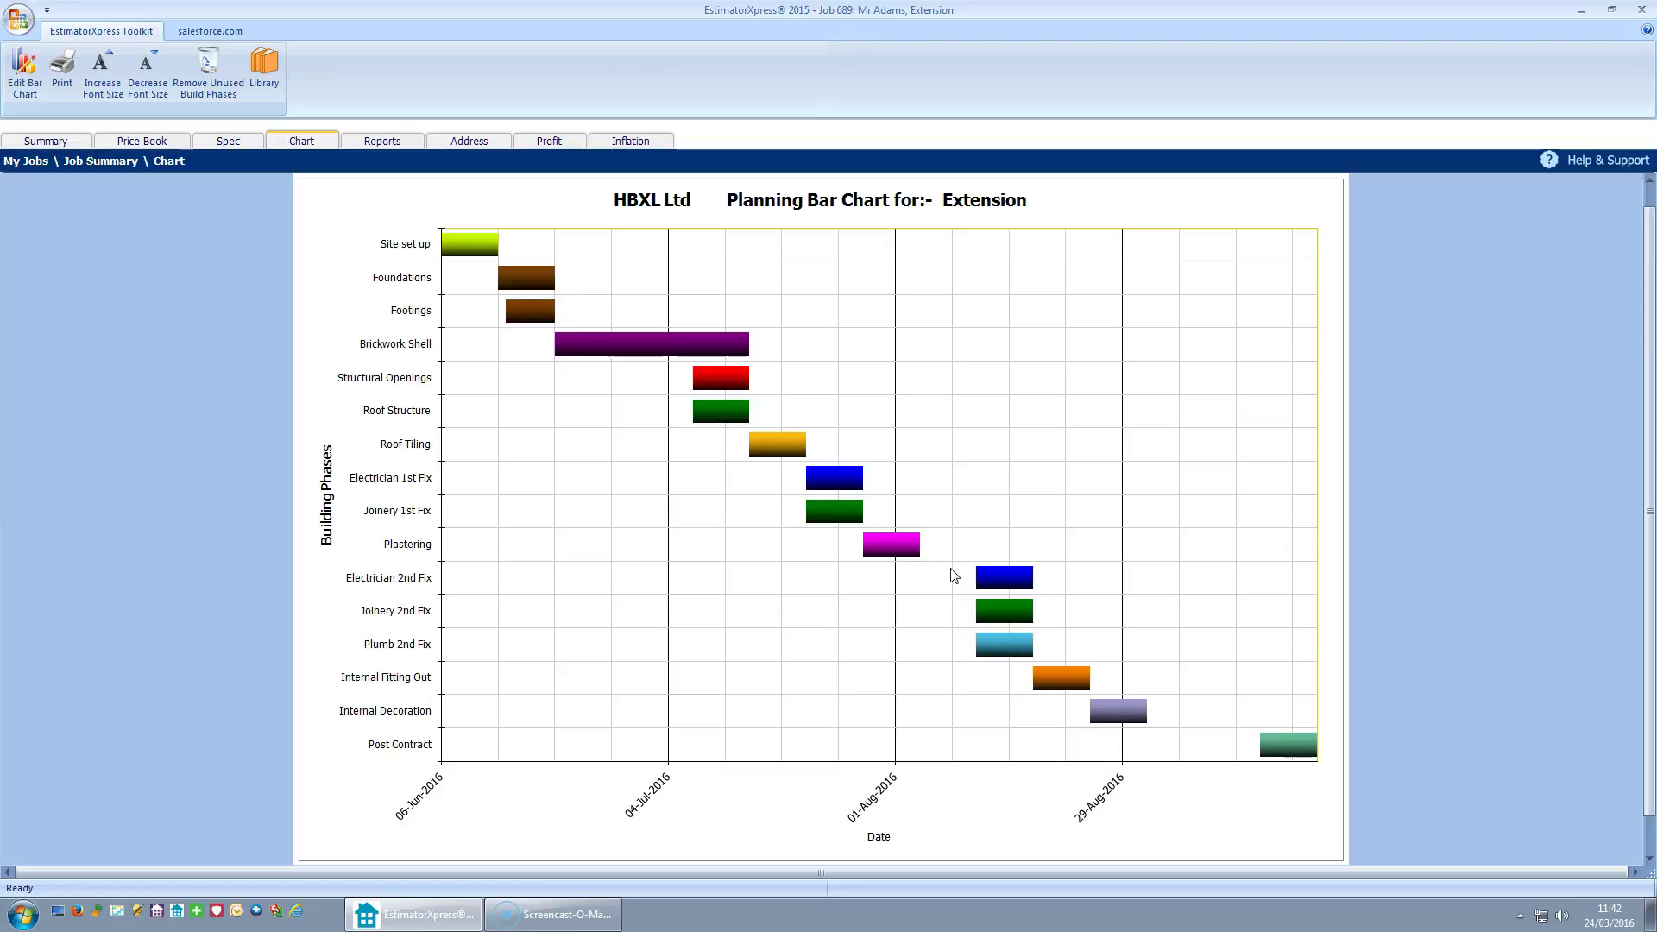
click(52, 143)
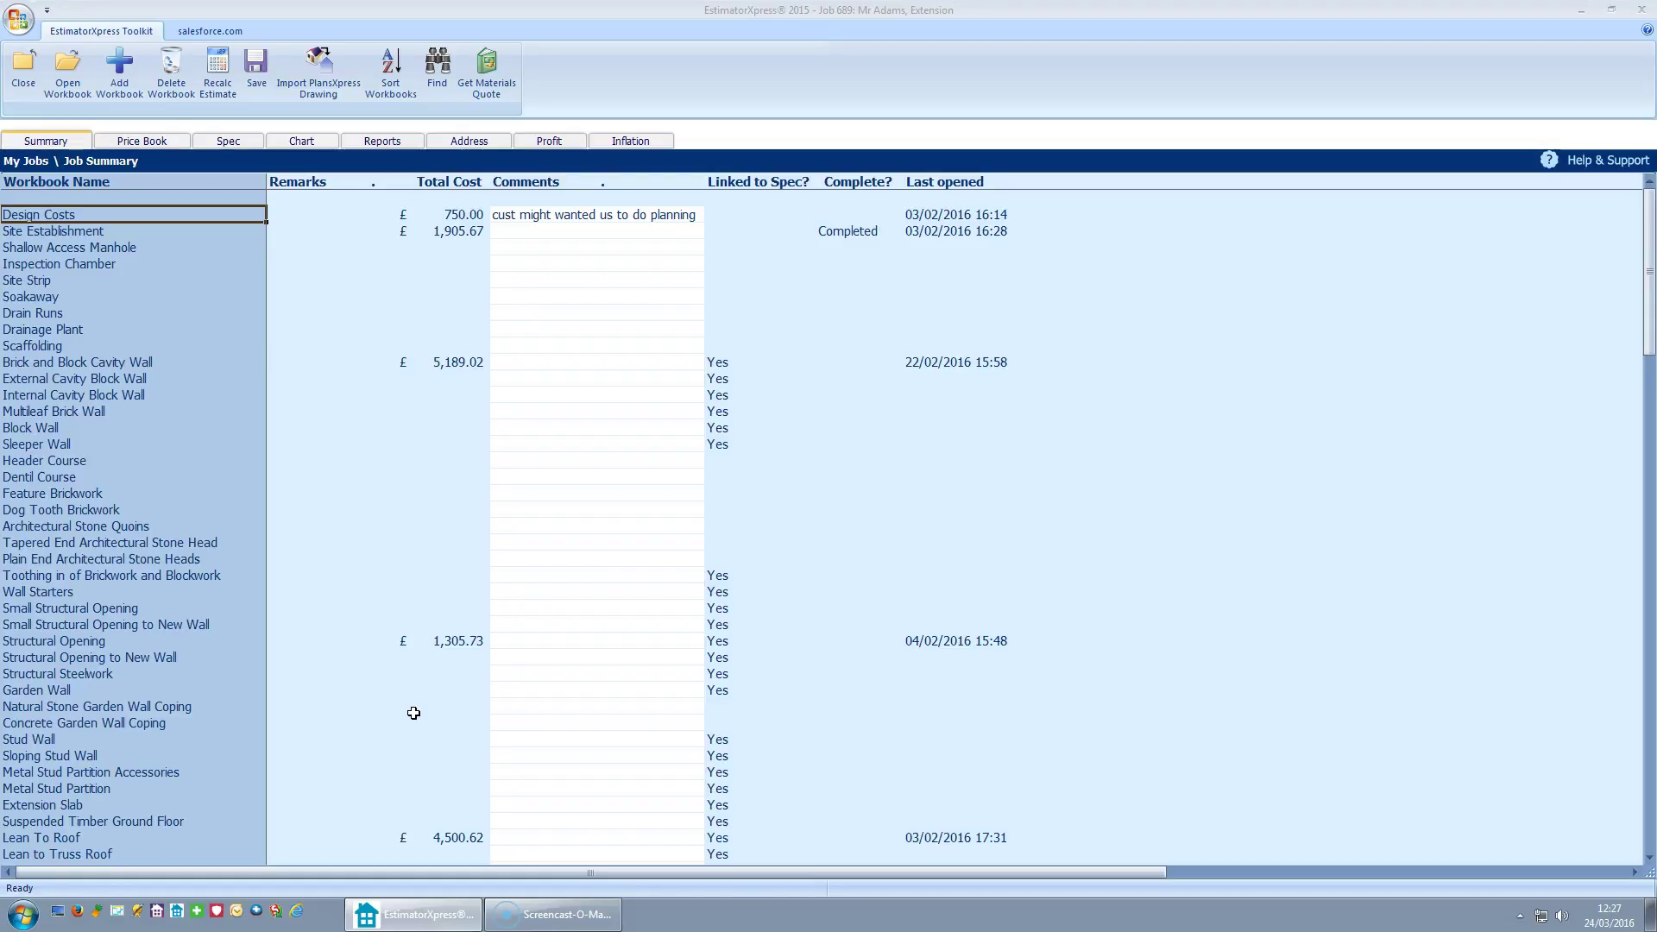
Open the job's reports and browse the list of available reports
click(385, 145)
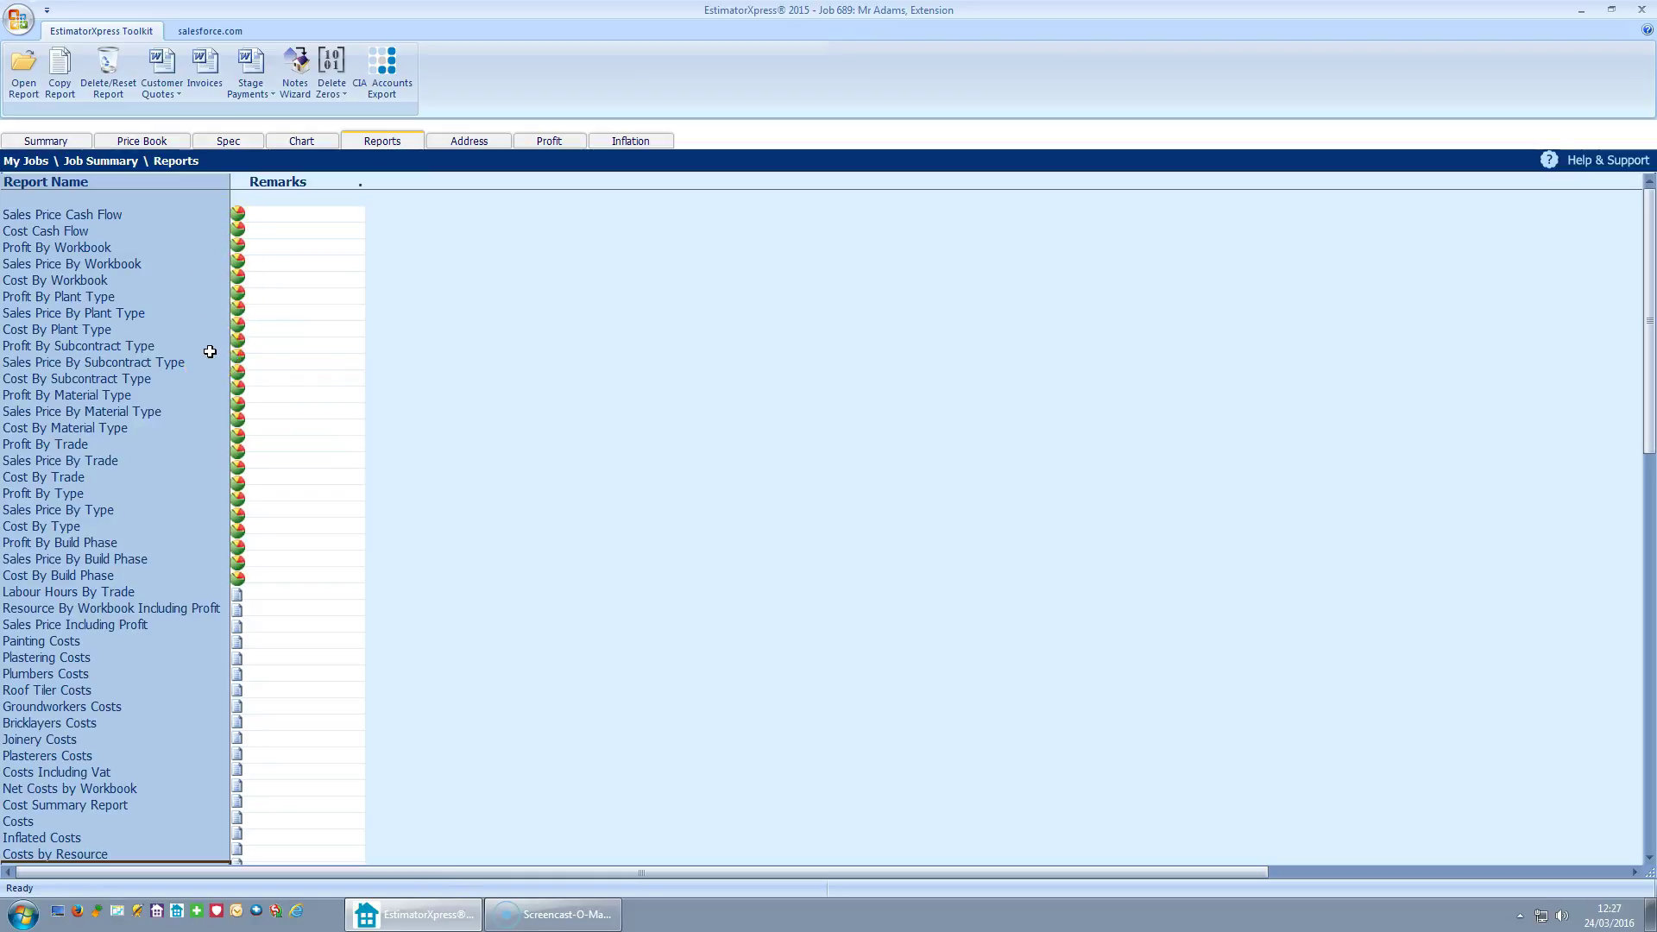
scroll(455, 553, down, 7)
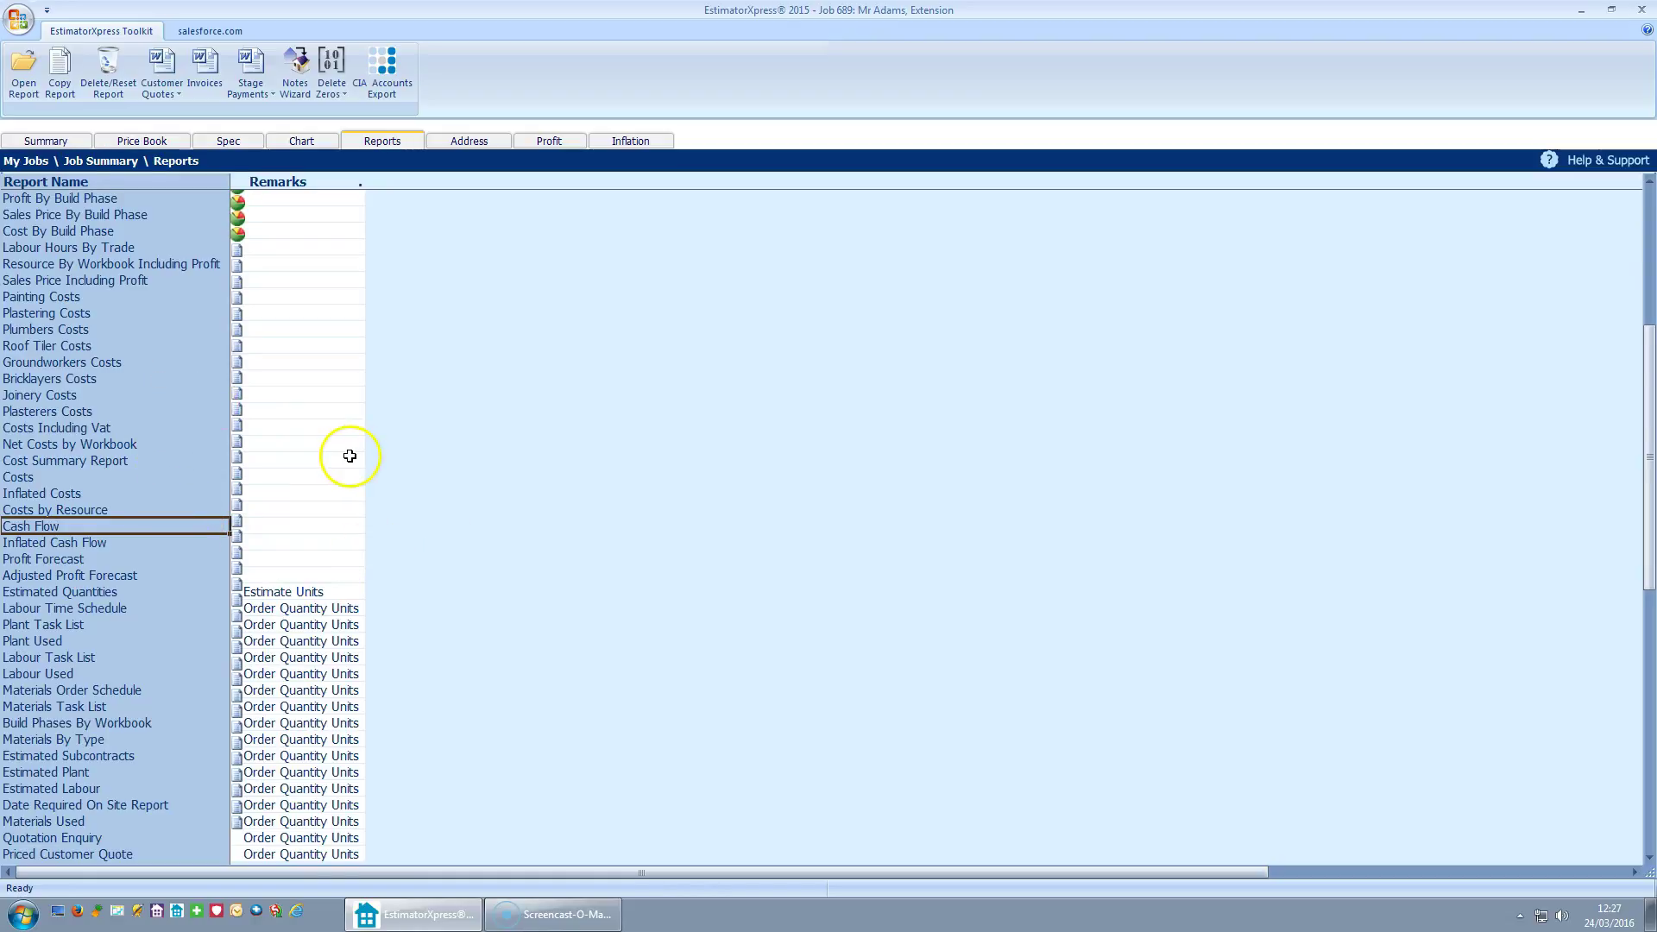
scroll(349, 460, up, 5)
scroll(350, 459, up, 2)
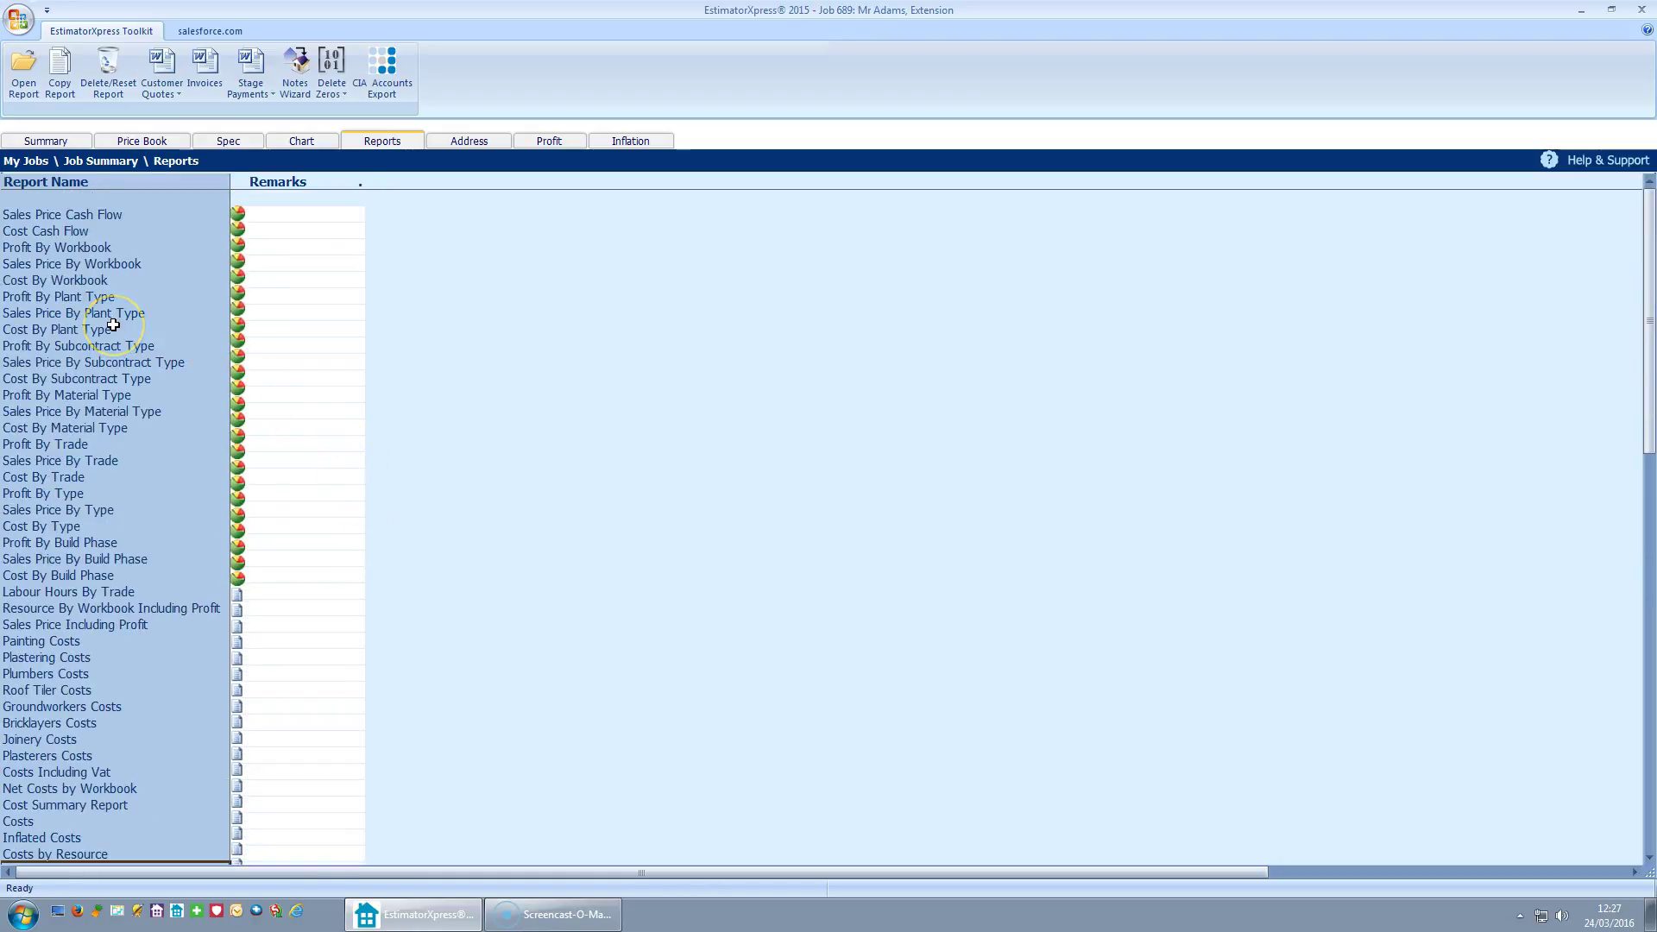
View the Profit By Trade pie chart, toggle its labels from percentages to amounts, and close the chart
click(48, 443)
click(24, 84)
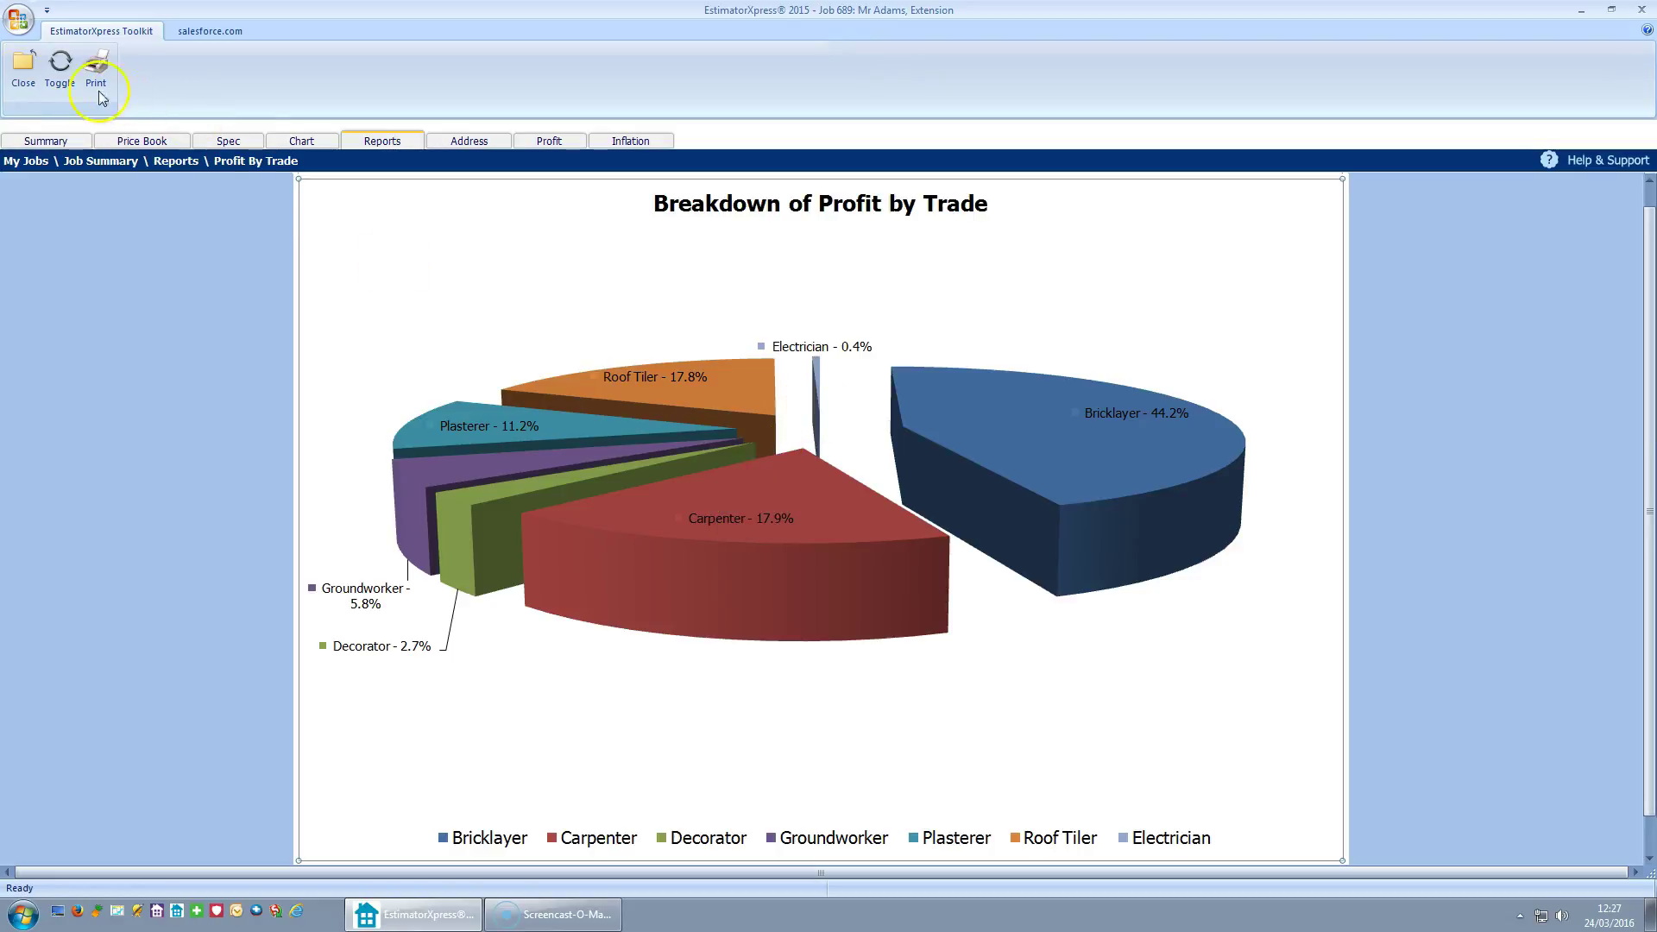
click(59, 67)
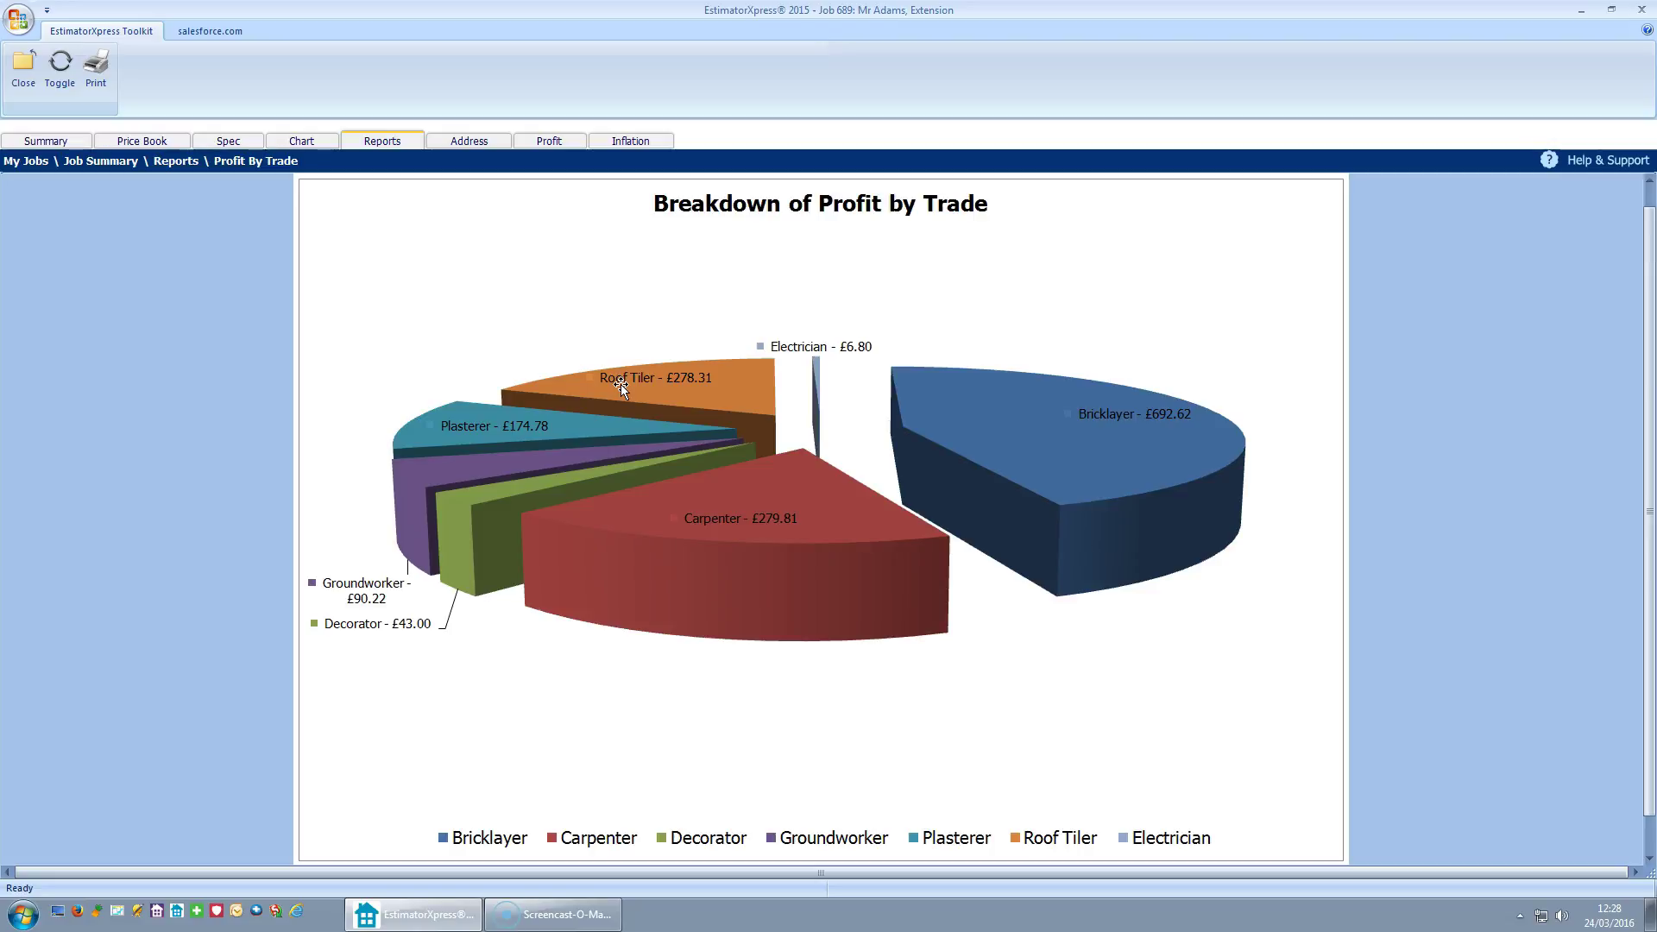
click(25, 87)
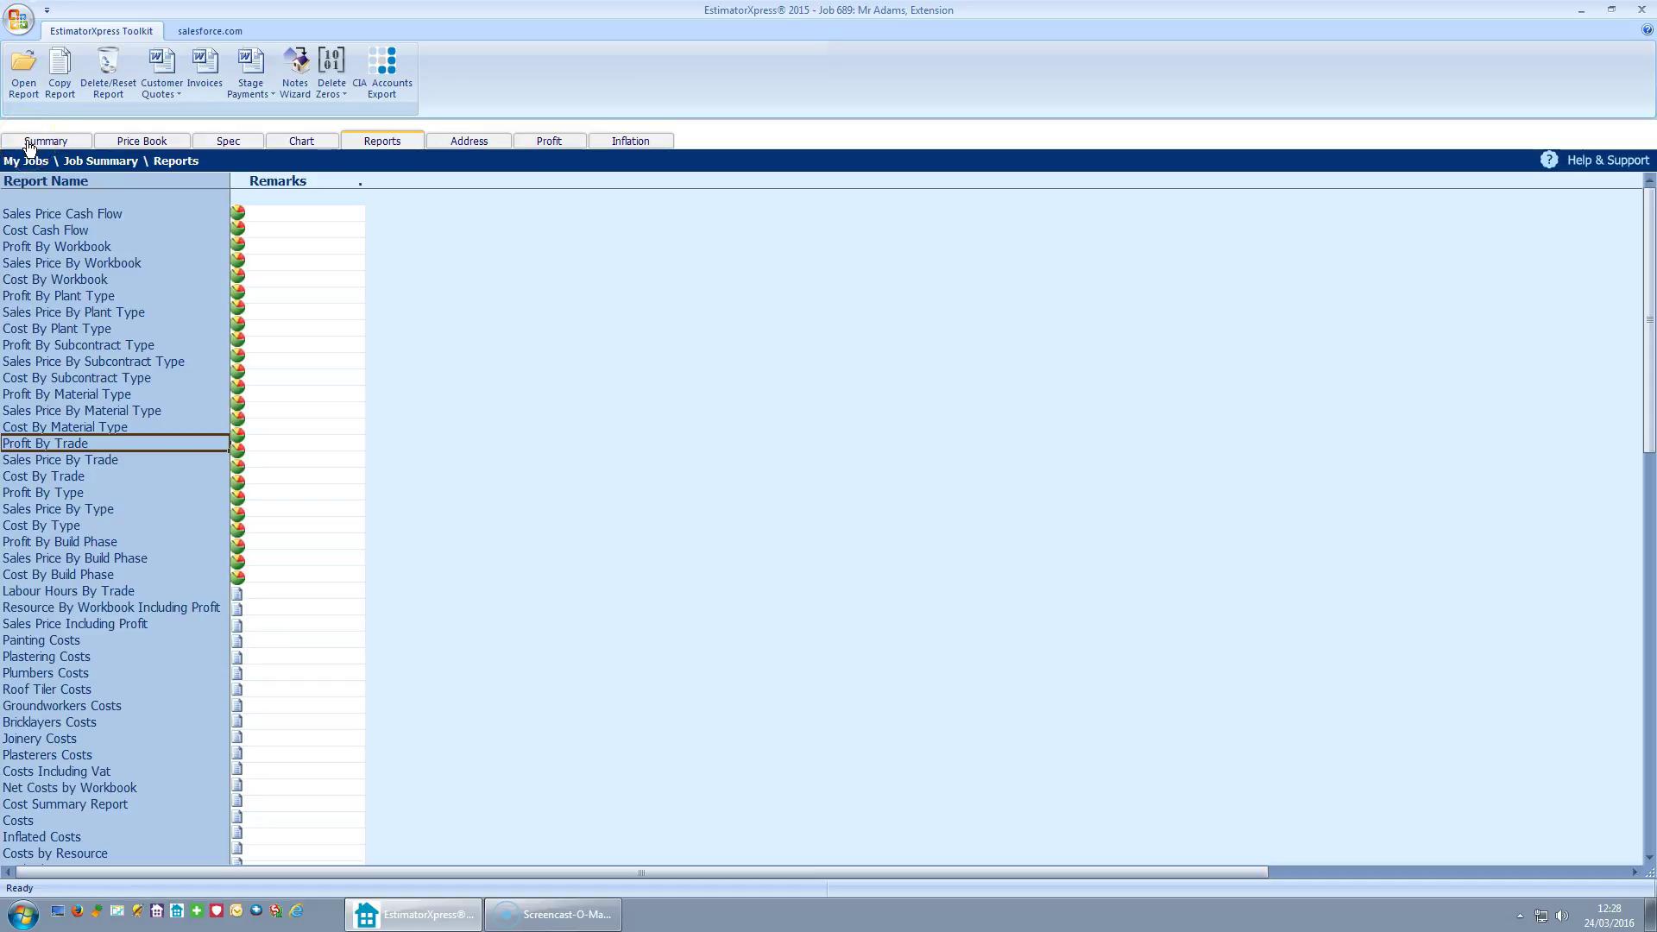
Open the Sales Price Including Profit report
click(57, 211)
click(131, 584)
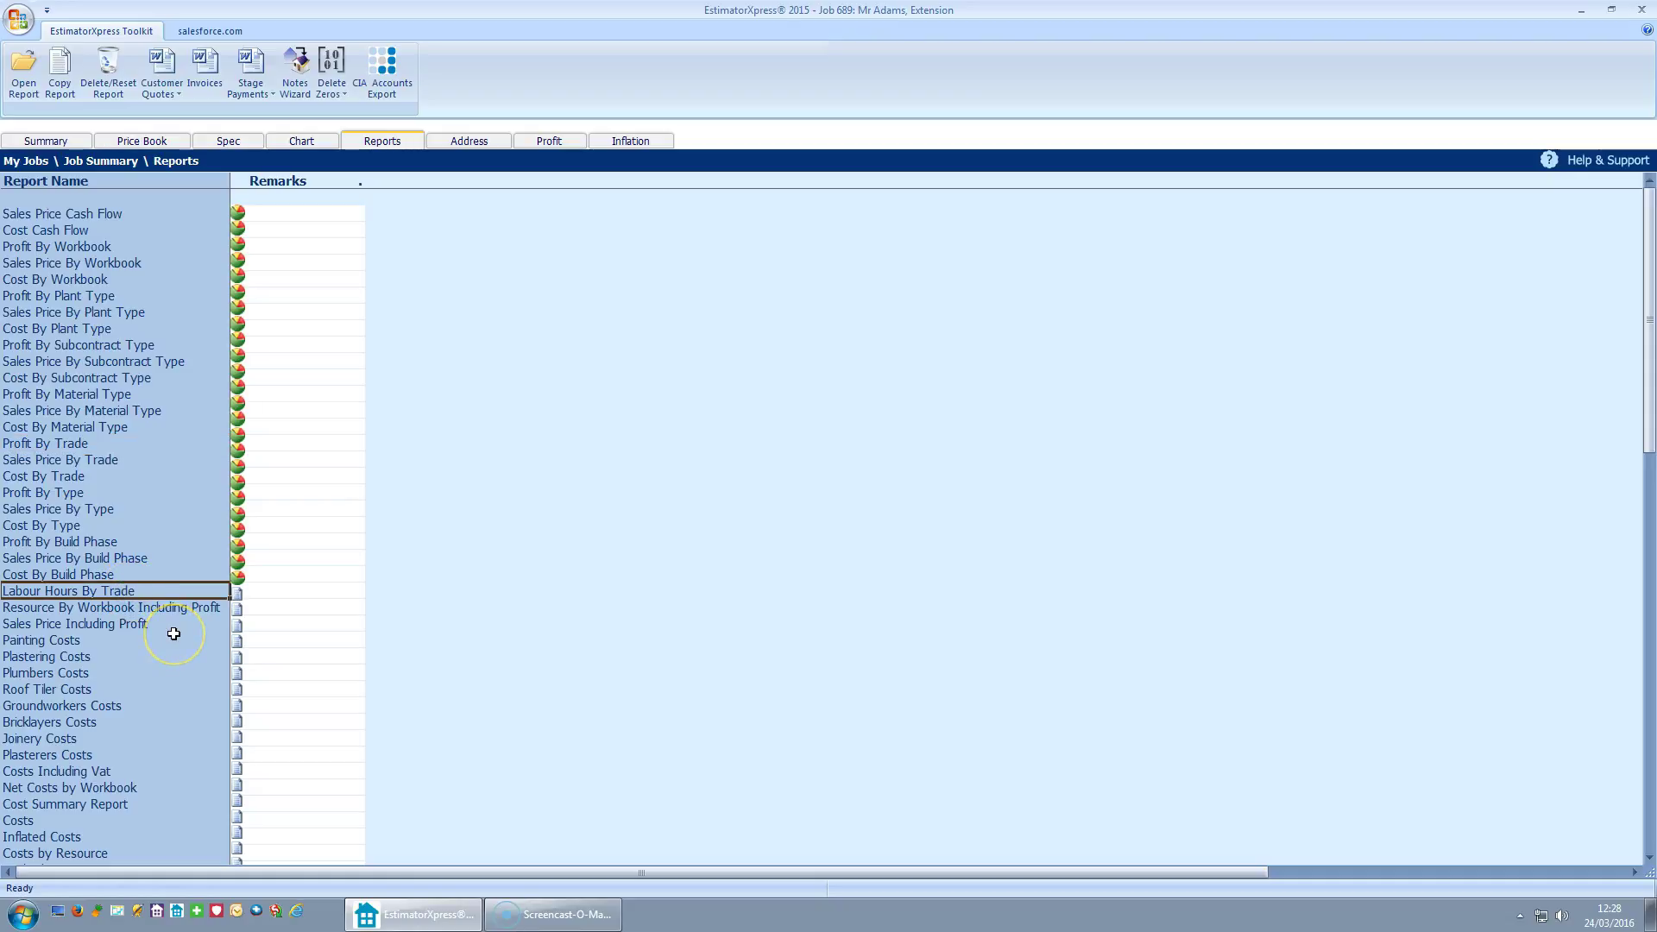
scroll(174, 633, down, 3)
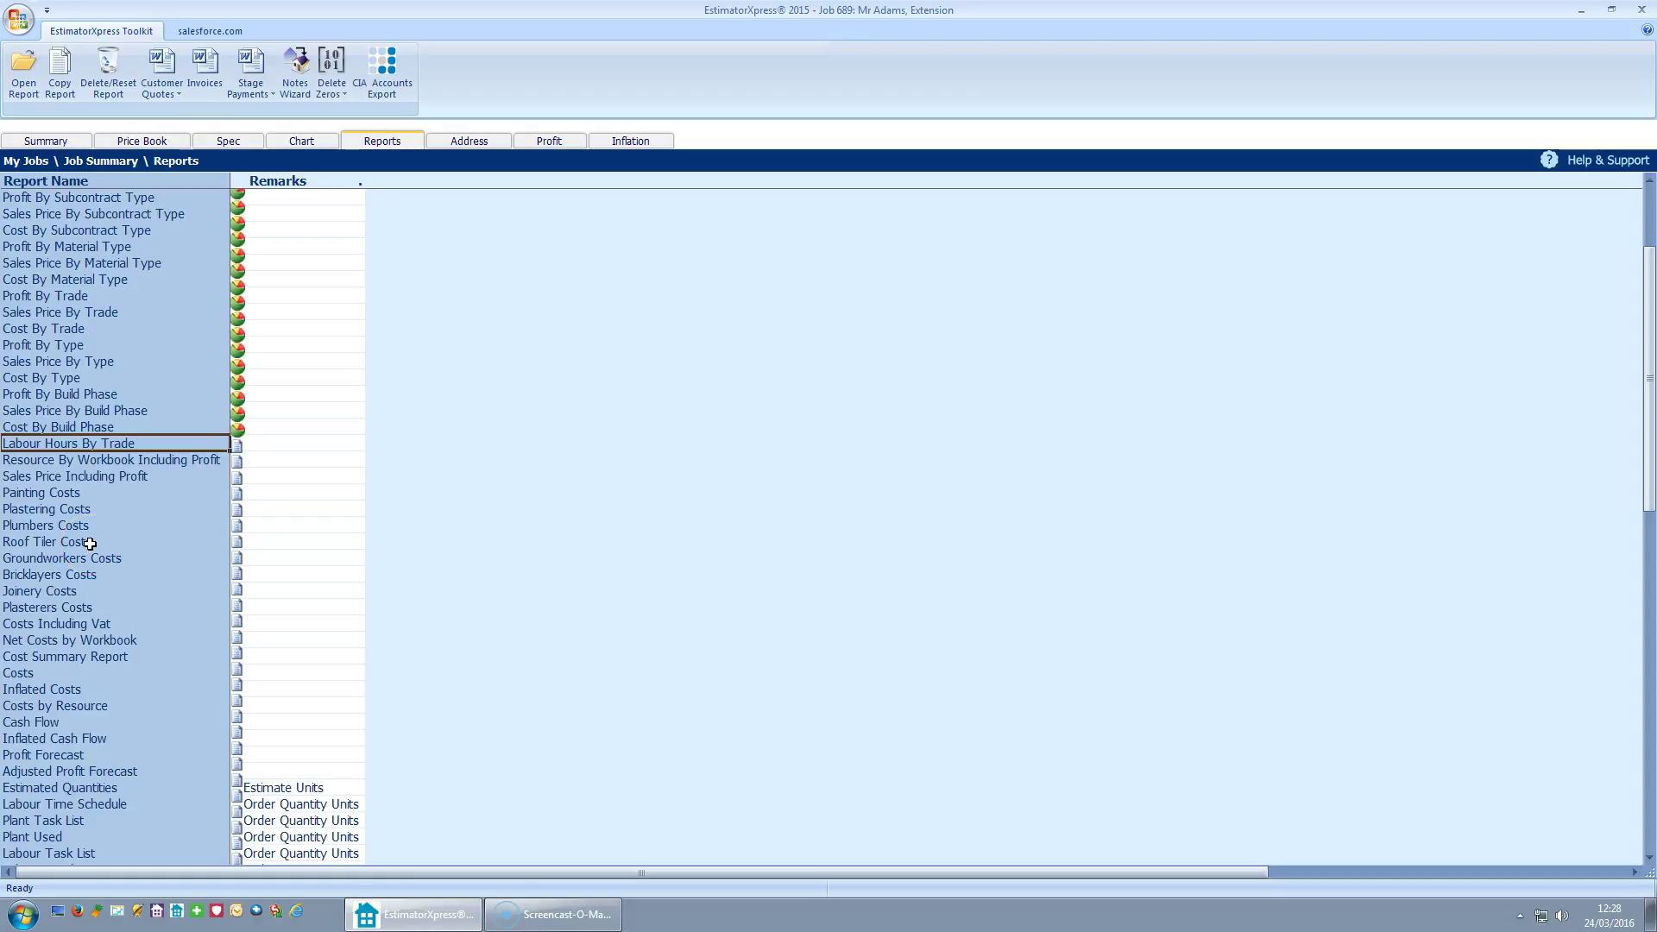
click(95, 477)
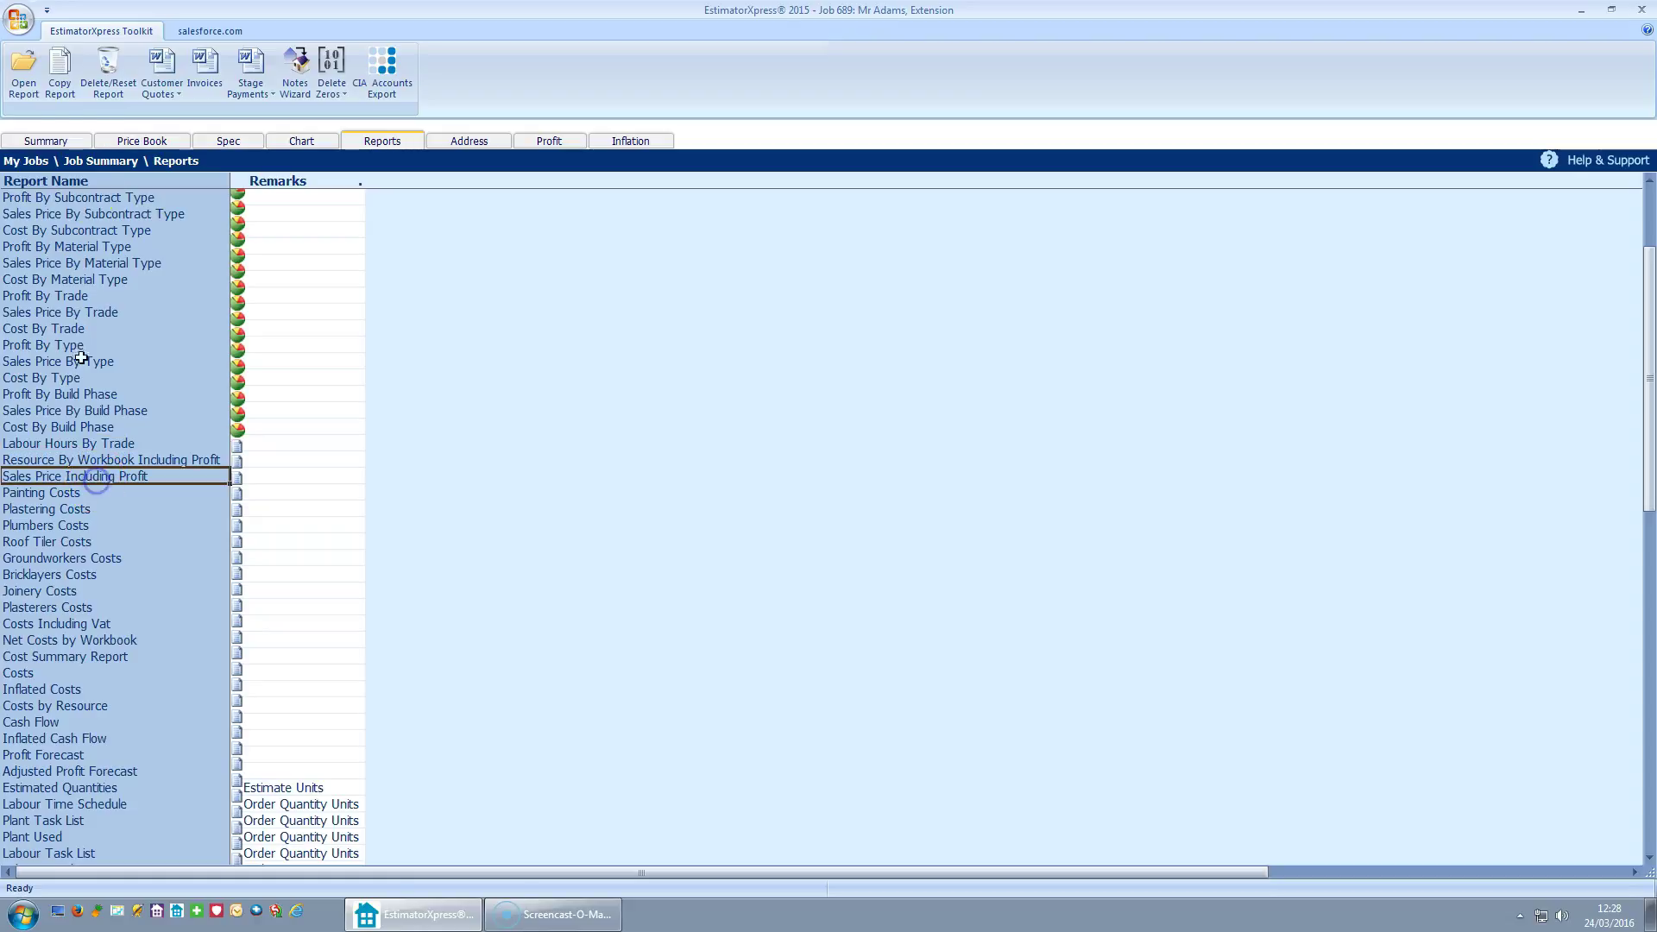
click(35, 91)
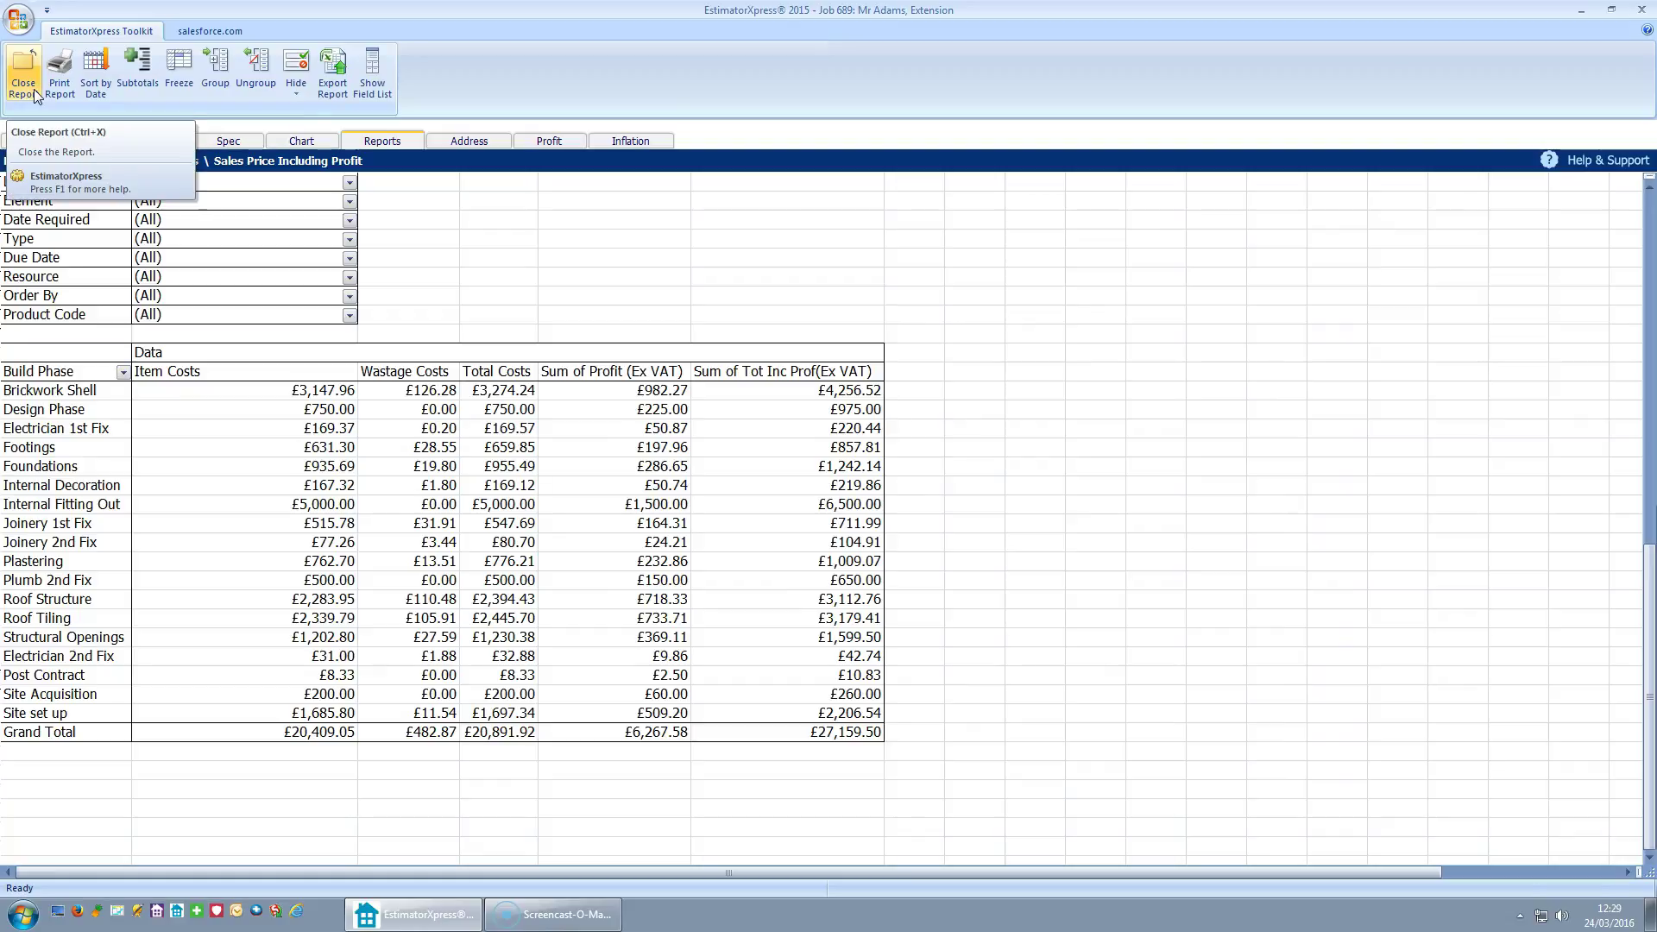
Examine the report's item costs and the grand totals for wastage, cost, profit and sales price, and close the report
mouse_move(484, 415)
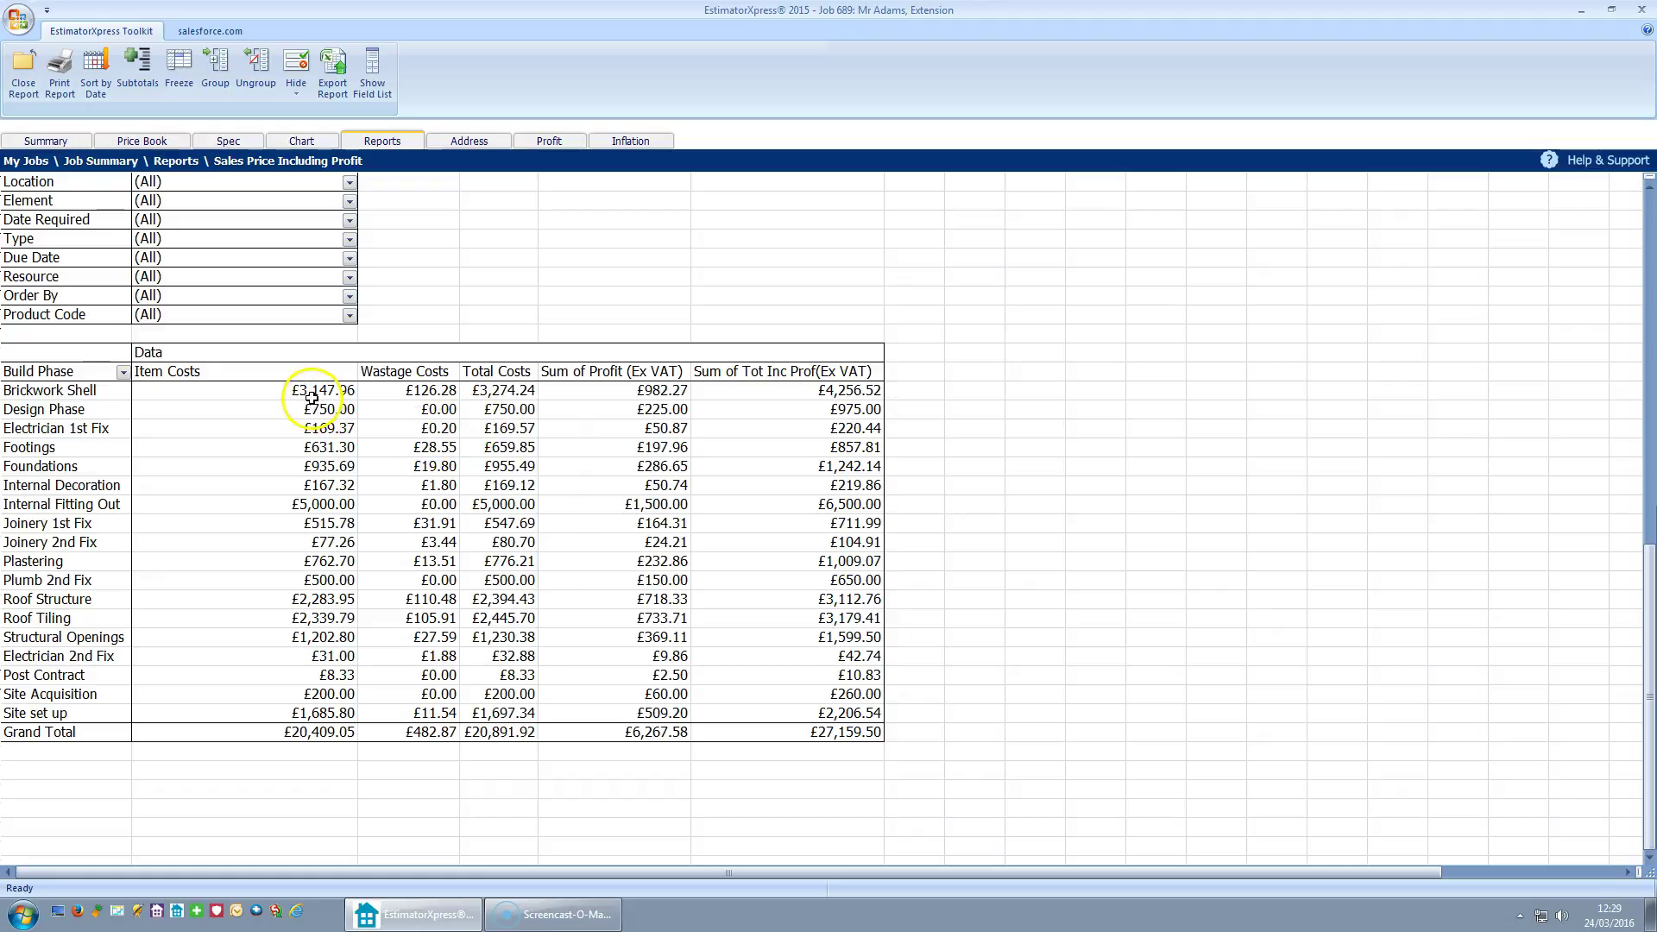
click(338, 493)
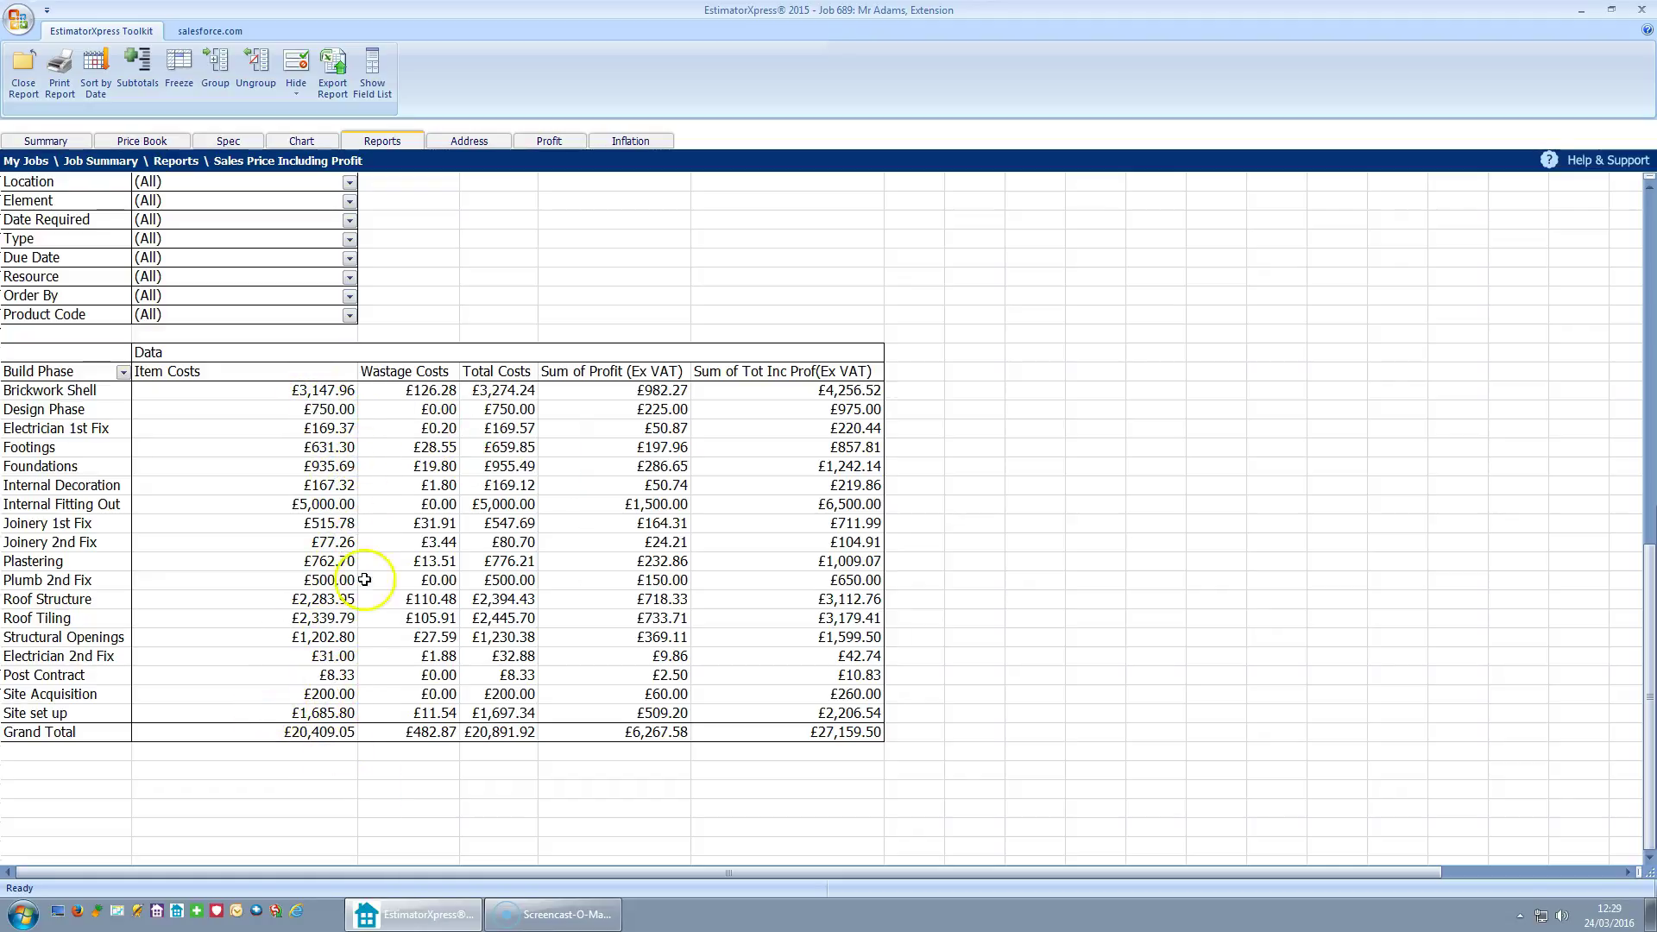
mouse_move(431, 733)
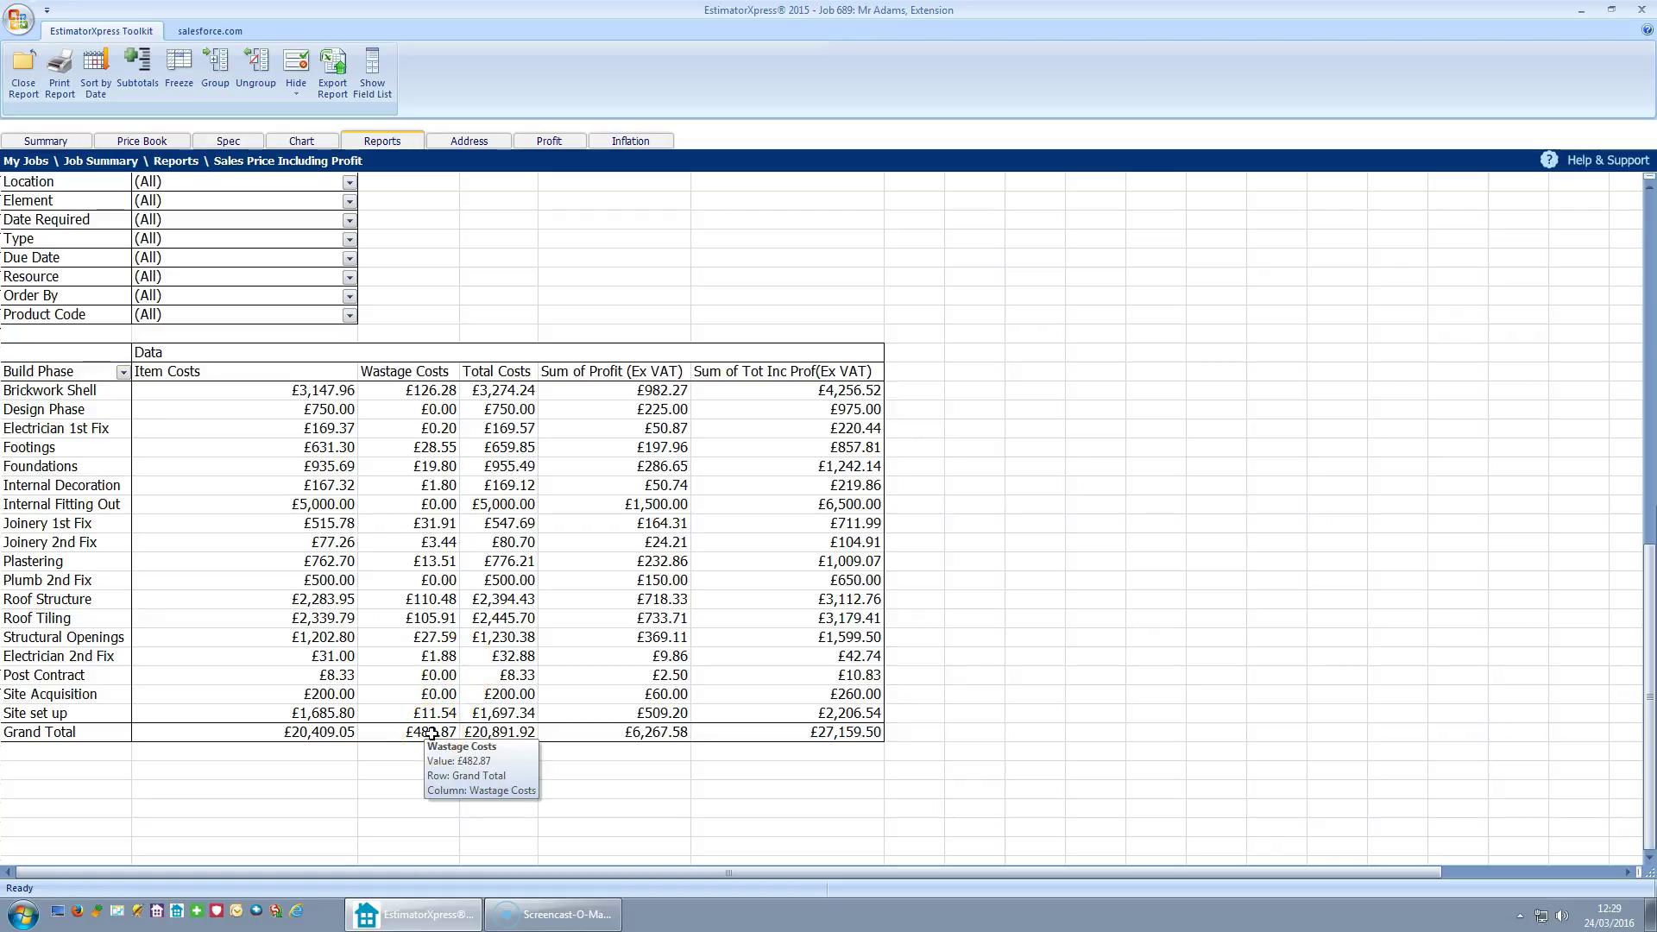
click(501, 733)
click(658, 732)
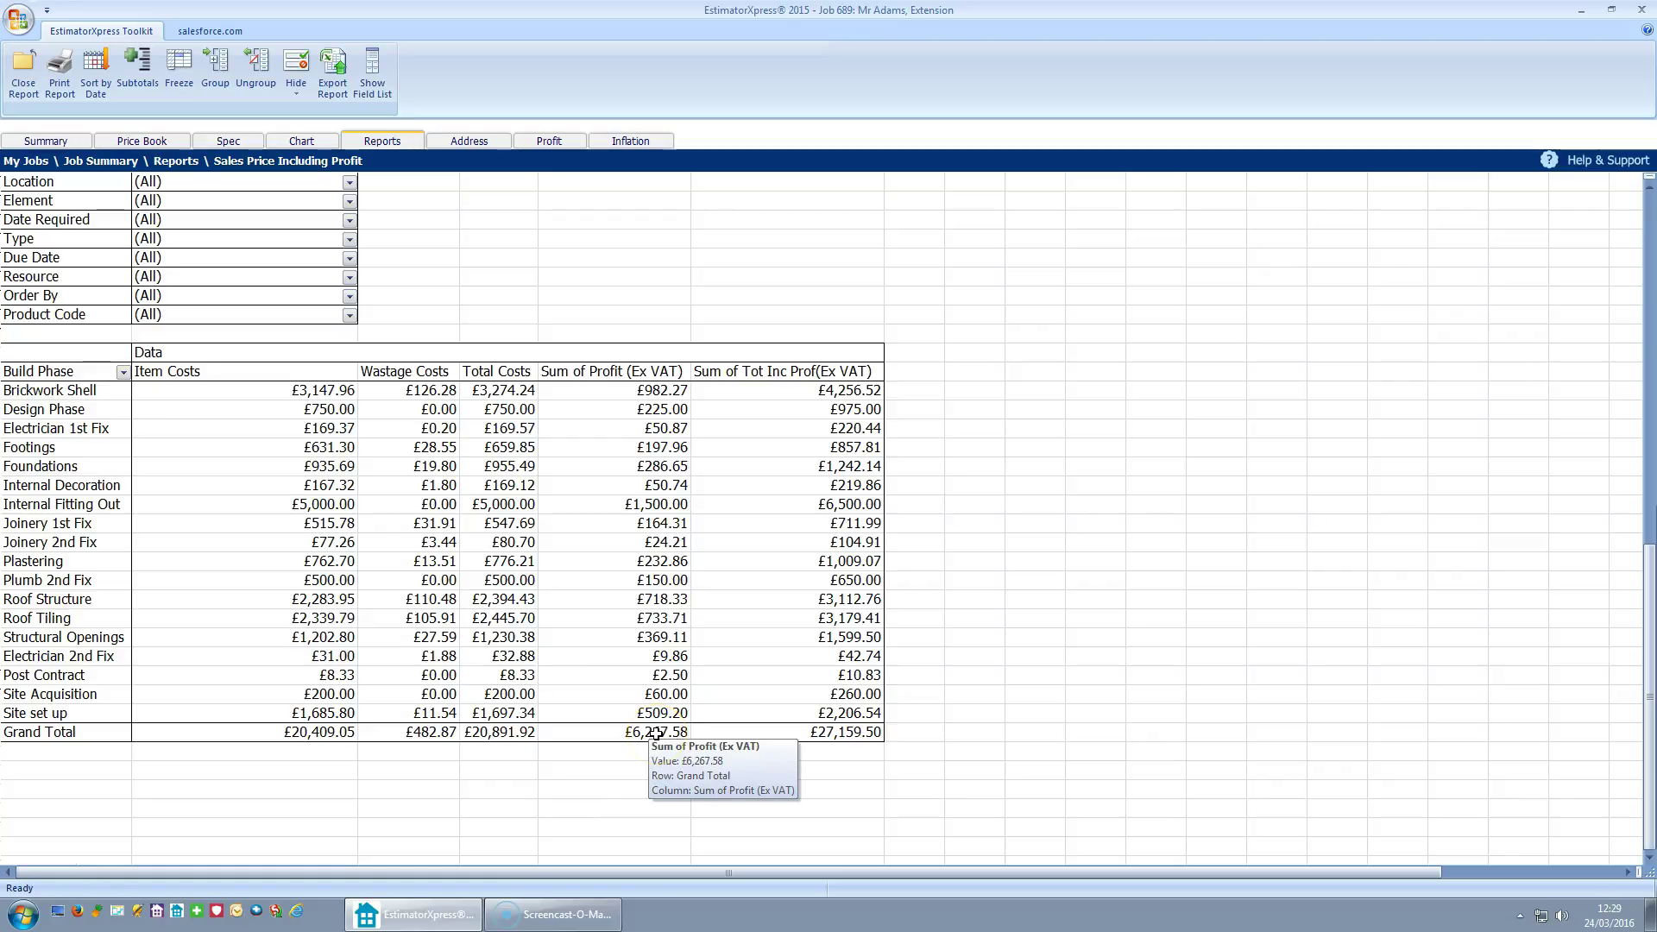
click(858, 733)
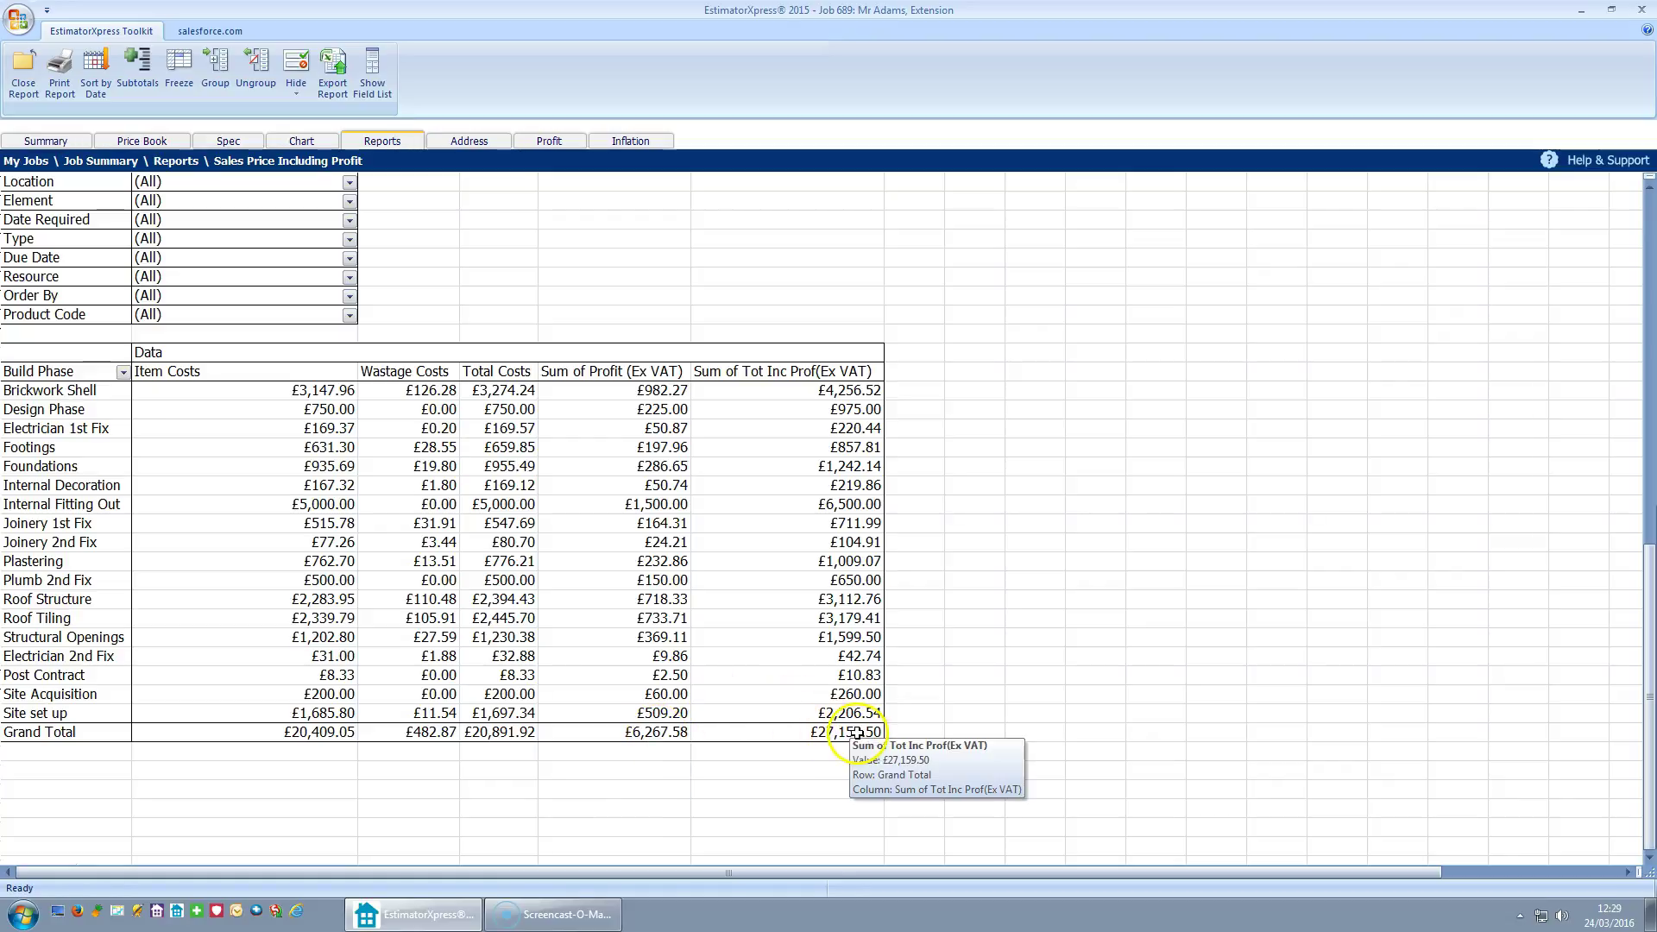
click(831, 732)
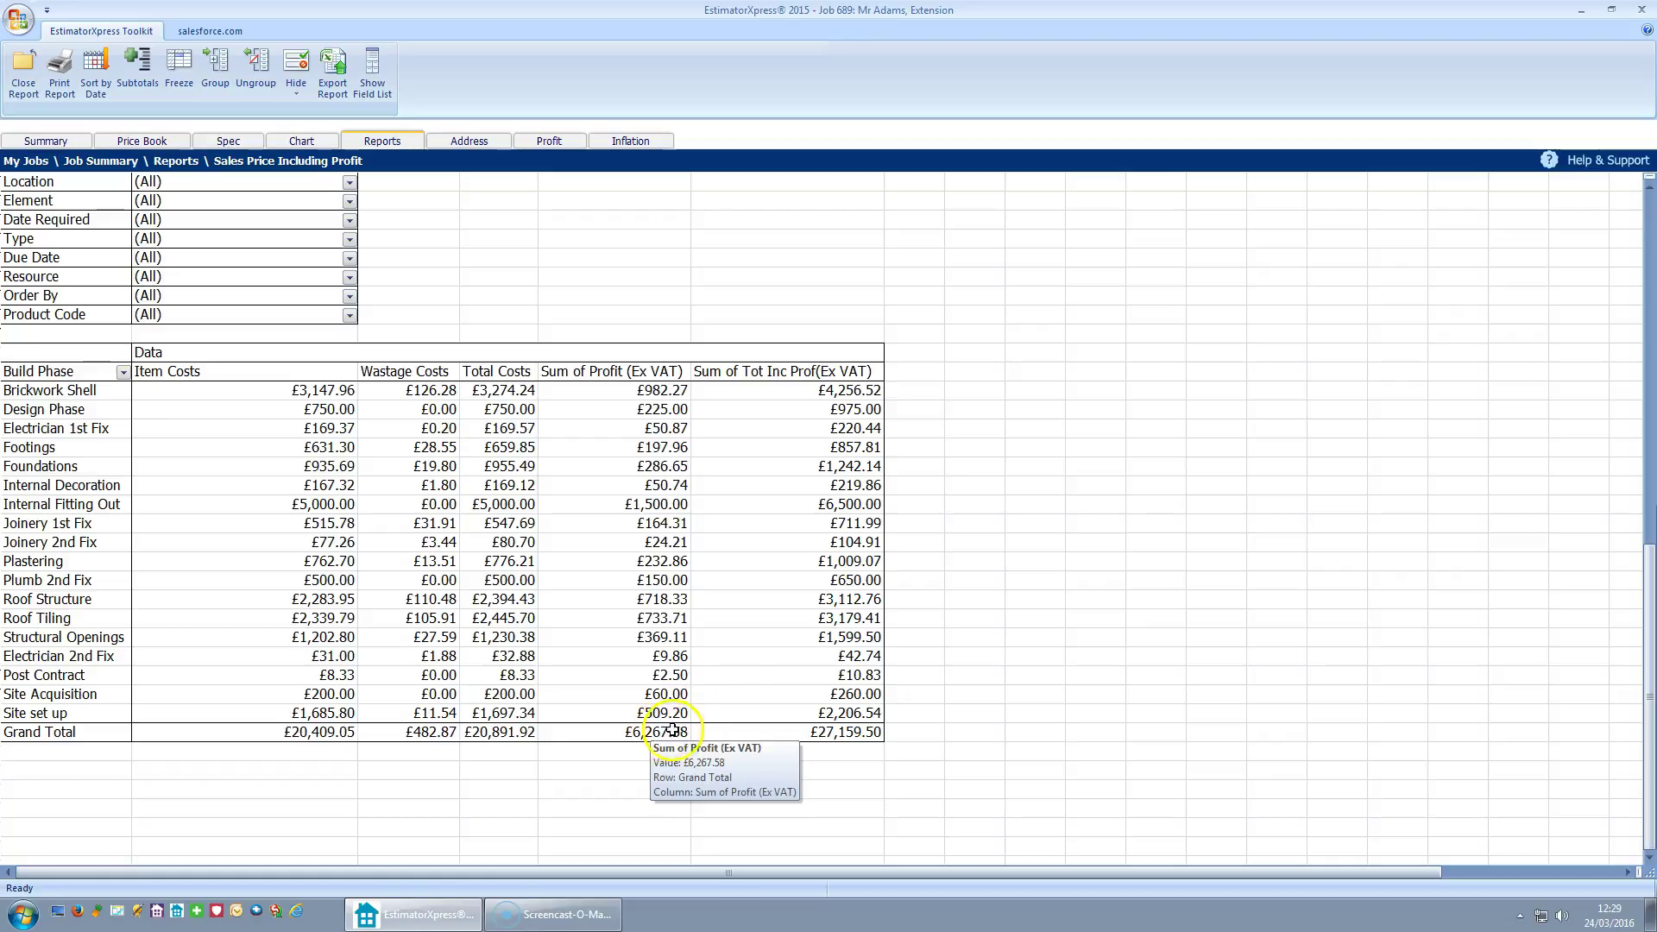
click(26, 92)
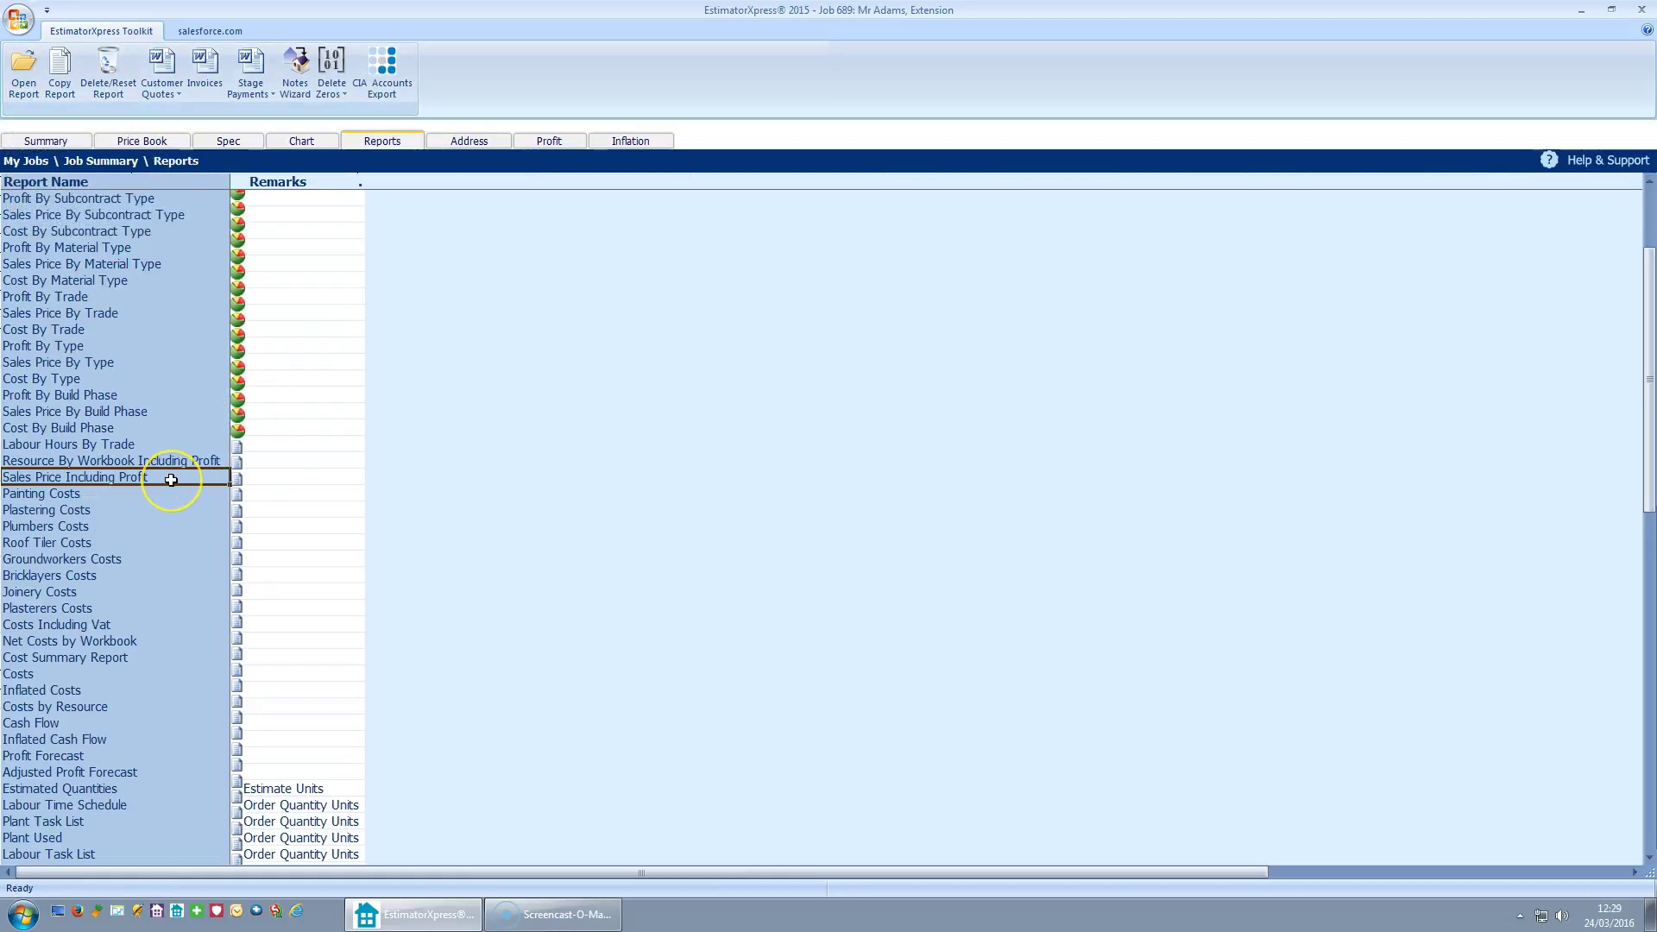
Remove resources with a quantity of 0 from the reports
click(336, 97)
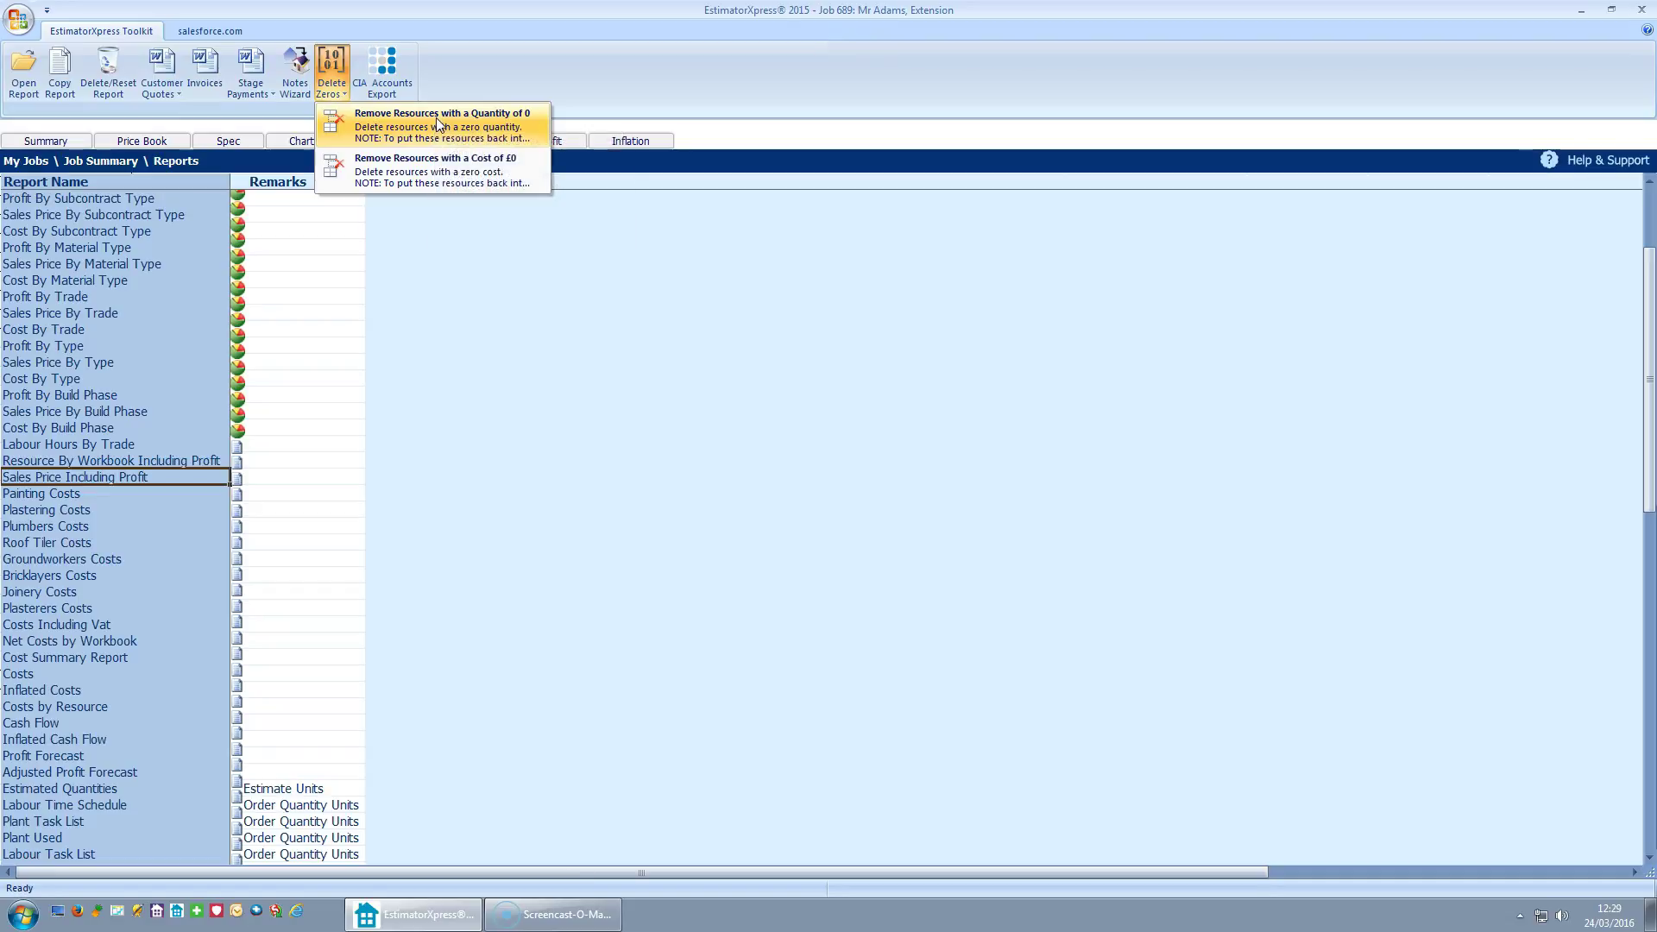
click(335, 79)
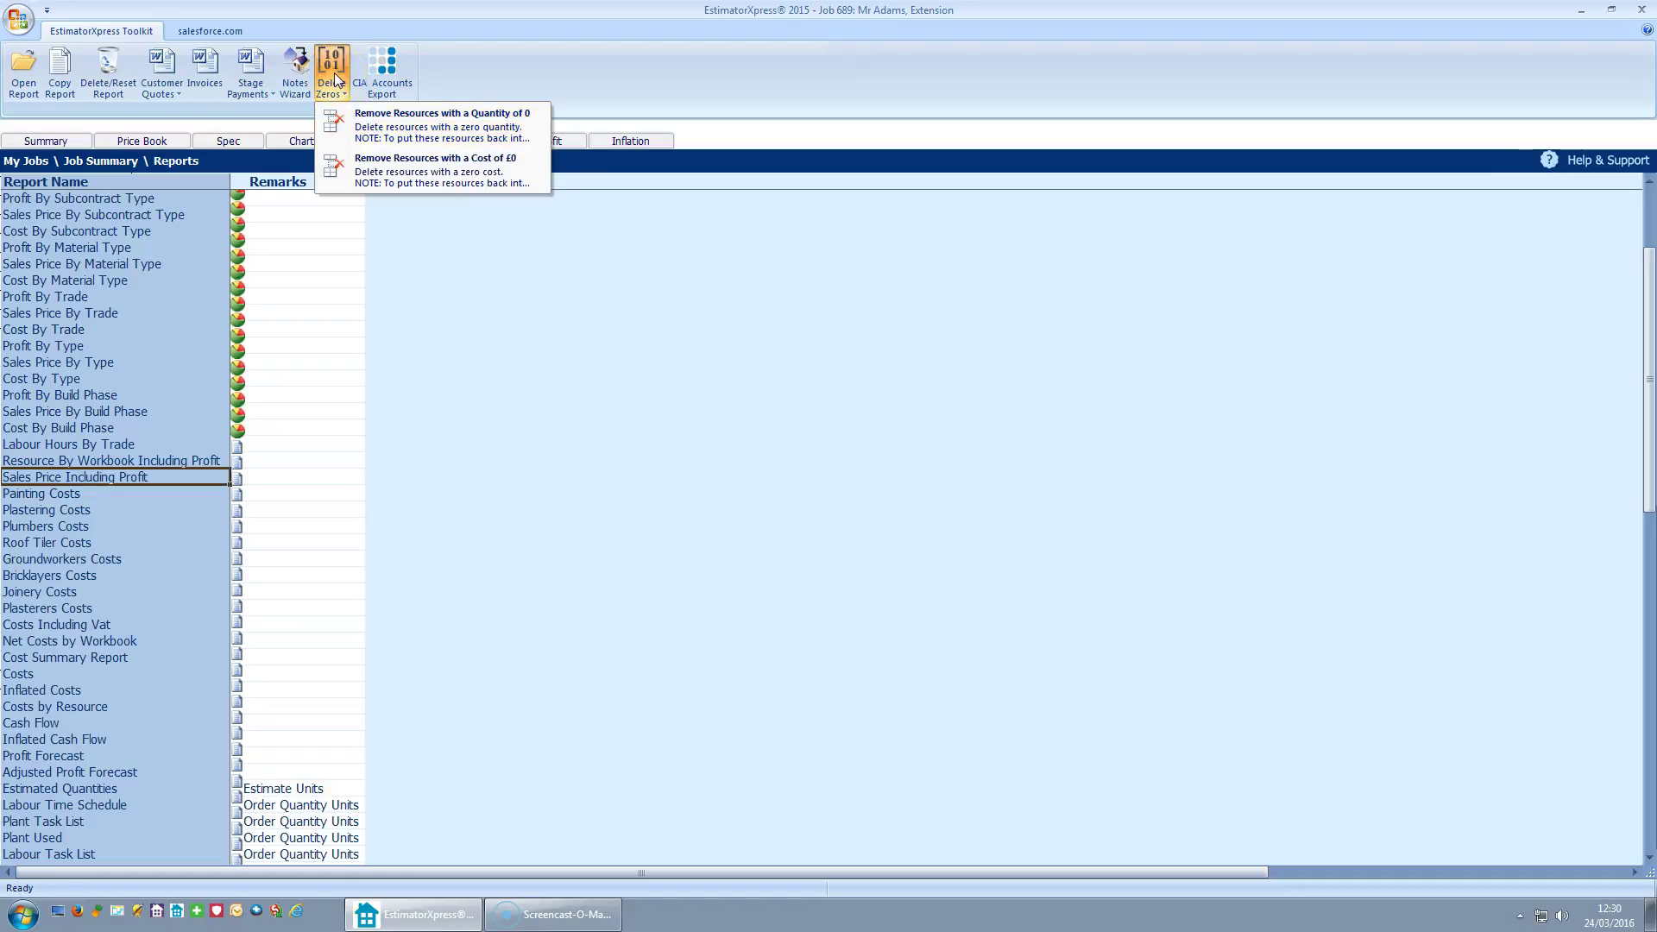
click(419, 121)
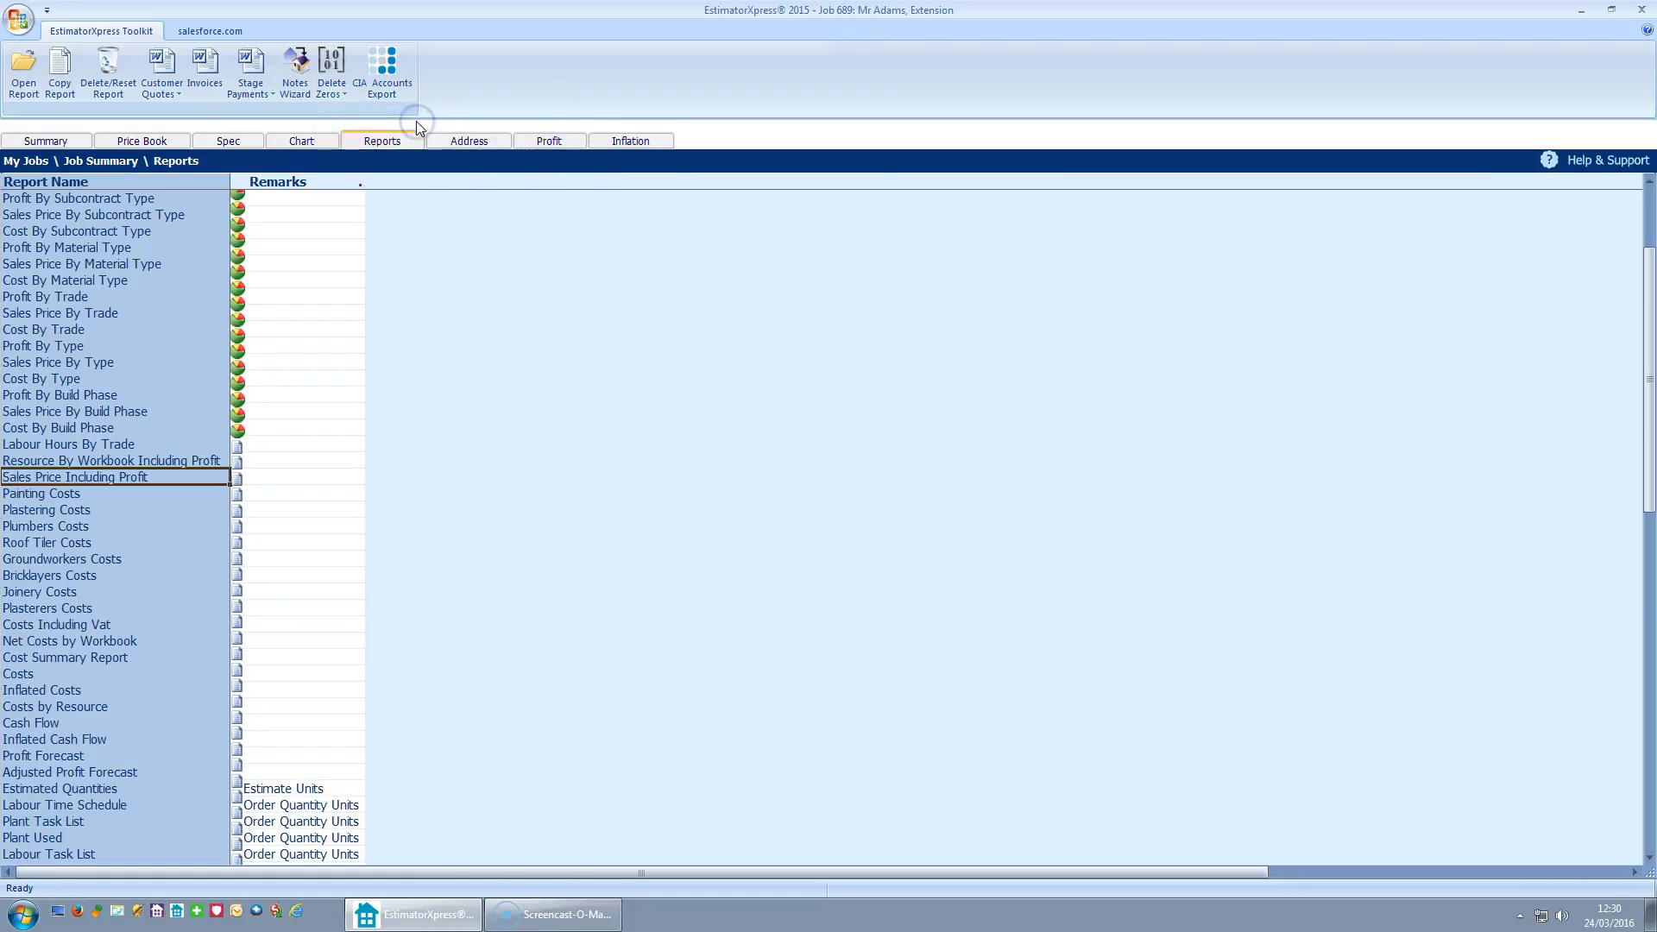
Open the Plastering Costs report, review the cost of each plastering task, and close the report
click(101, 519)
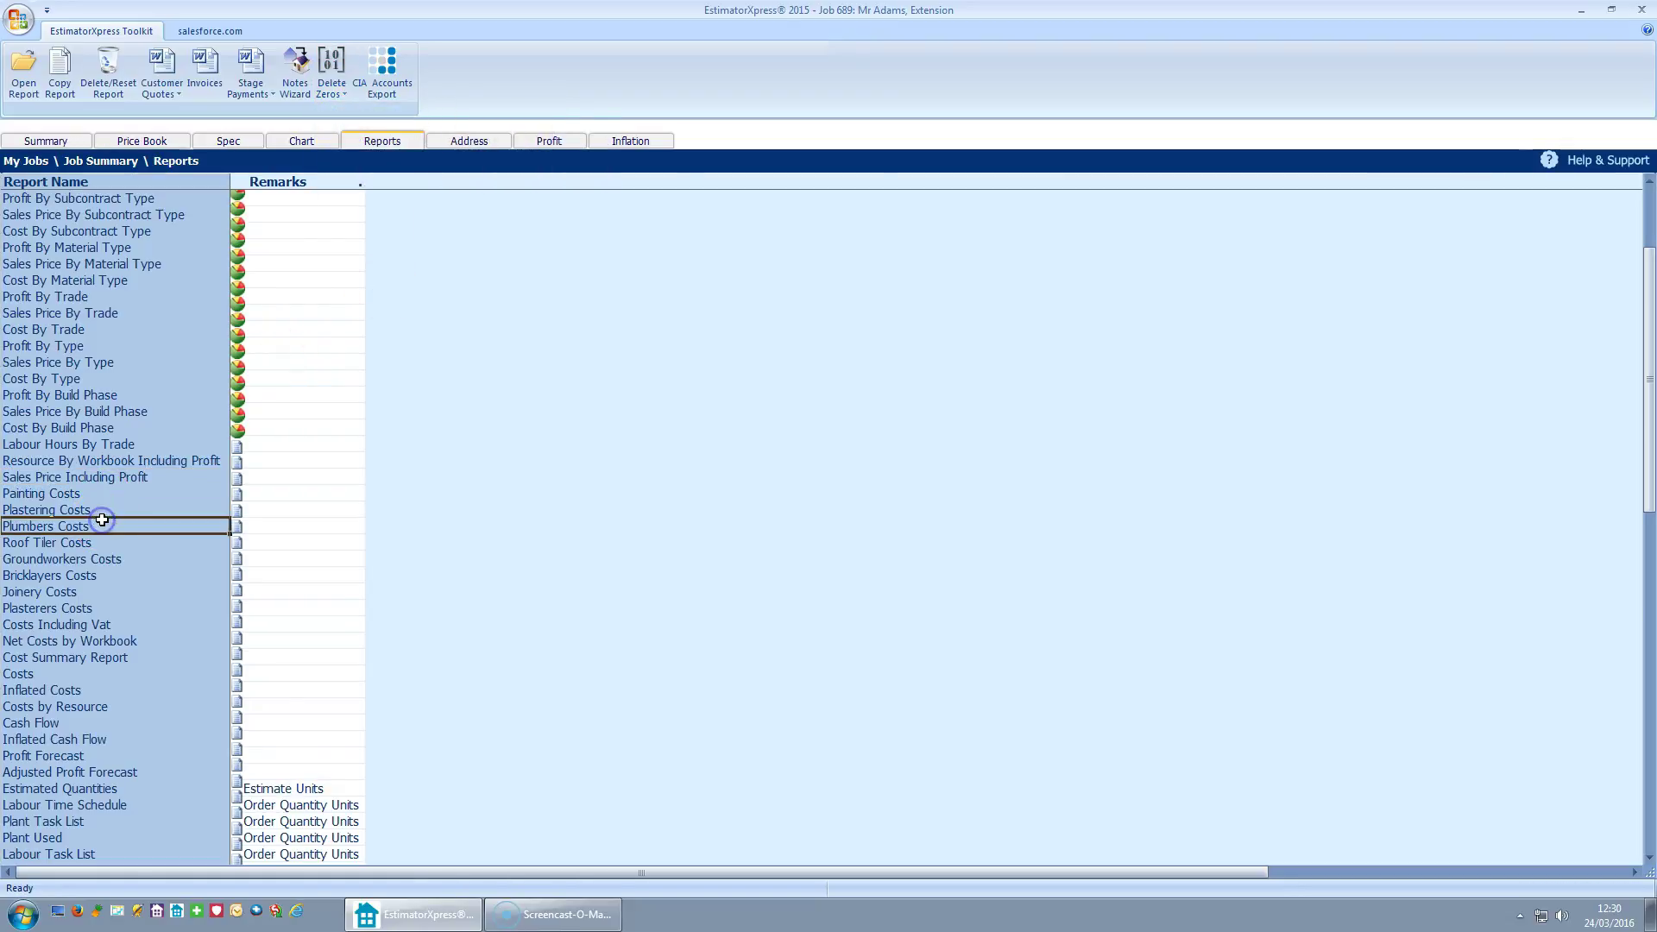
scroll(101, 519, down, 2)
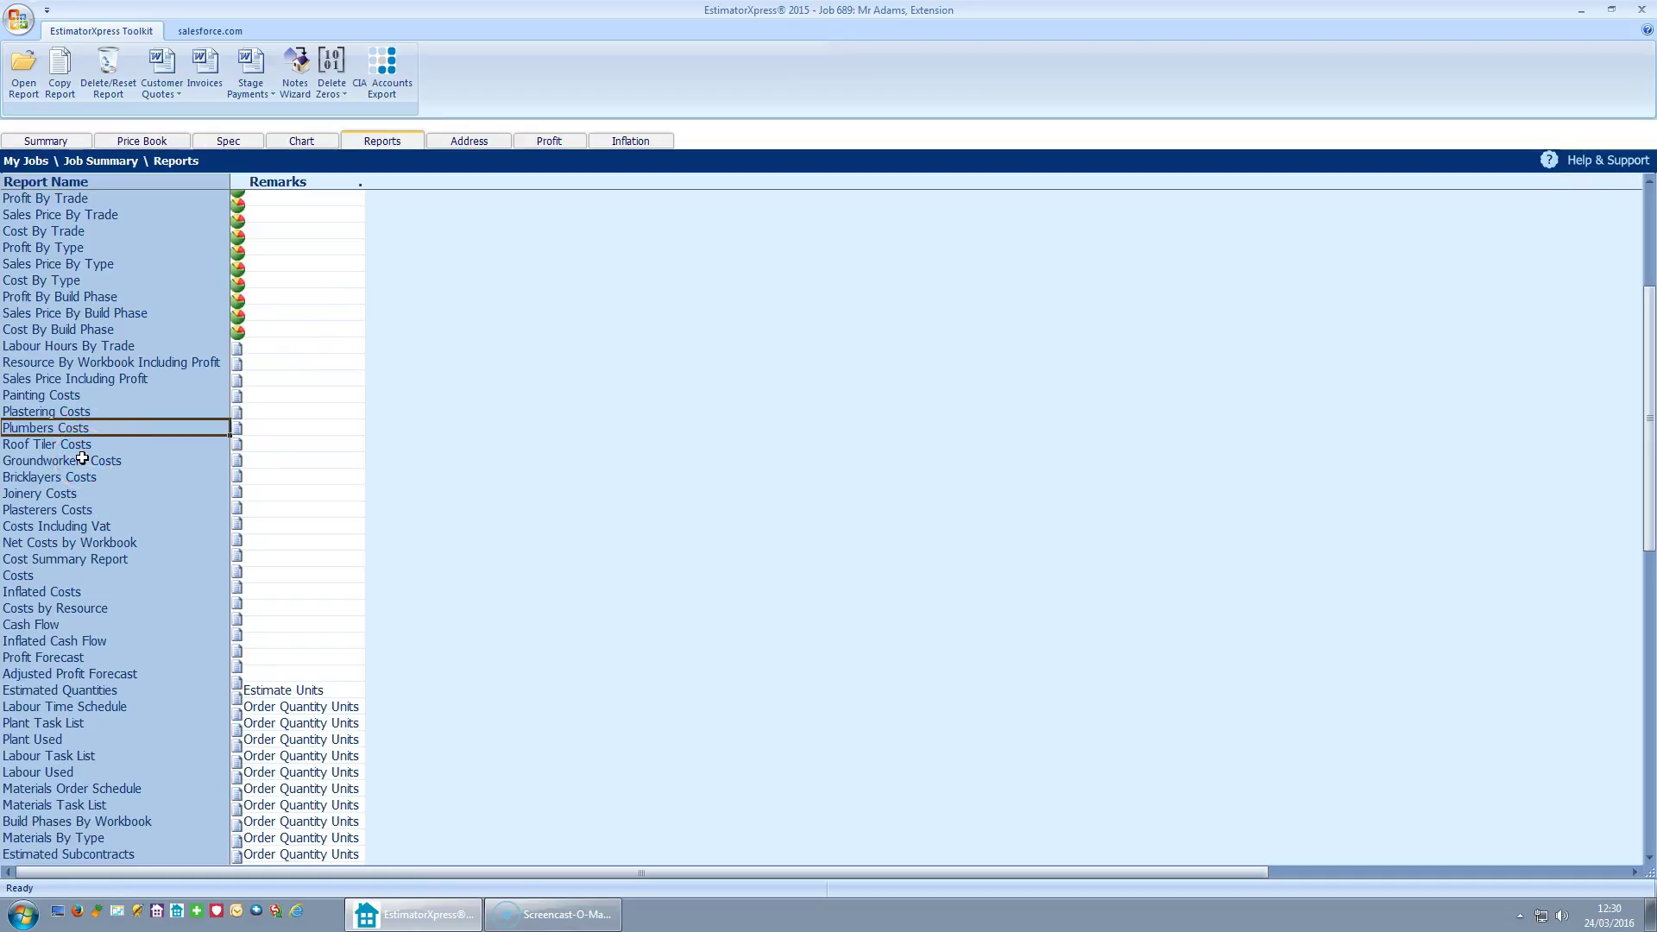
click(75, 413)
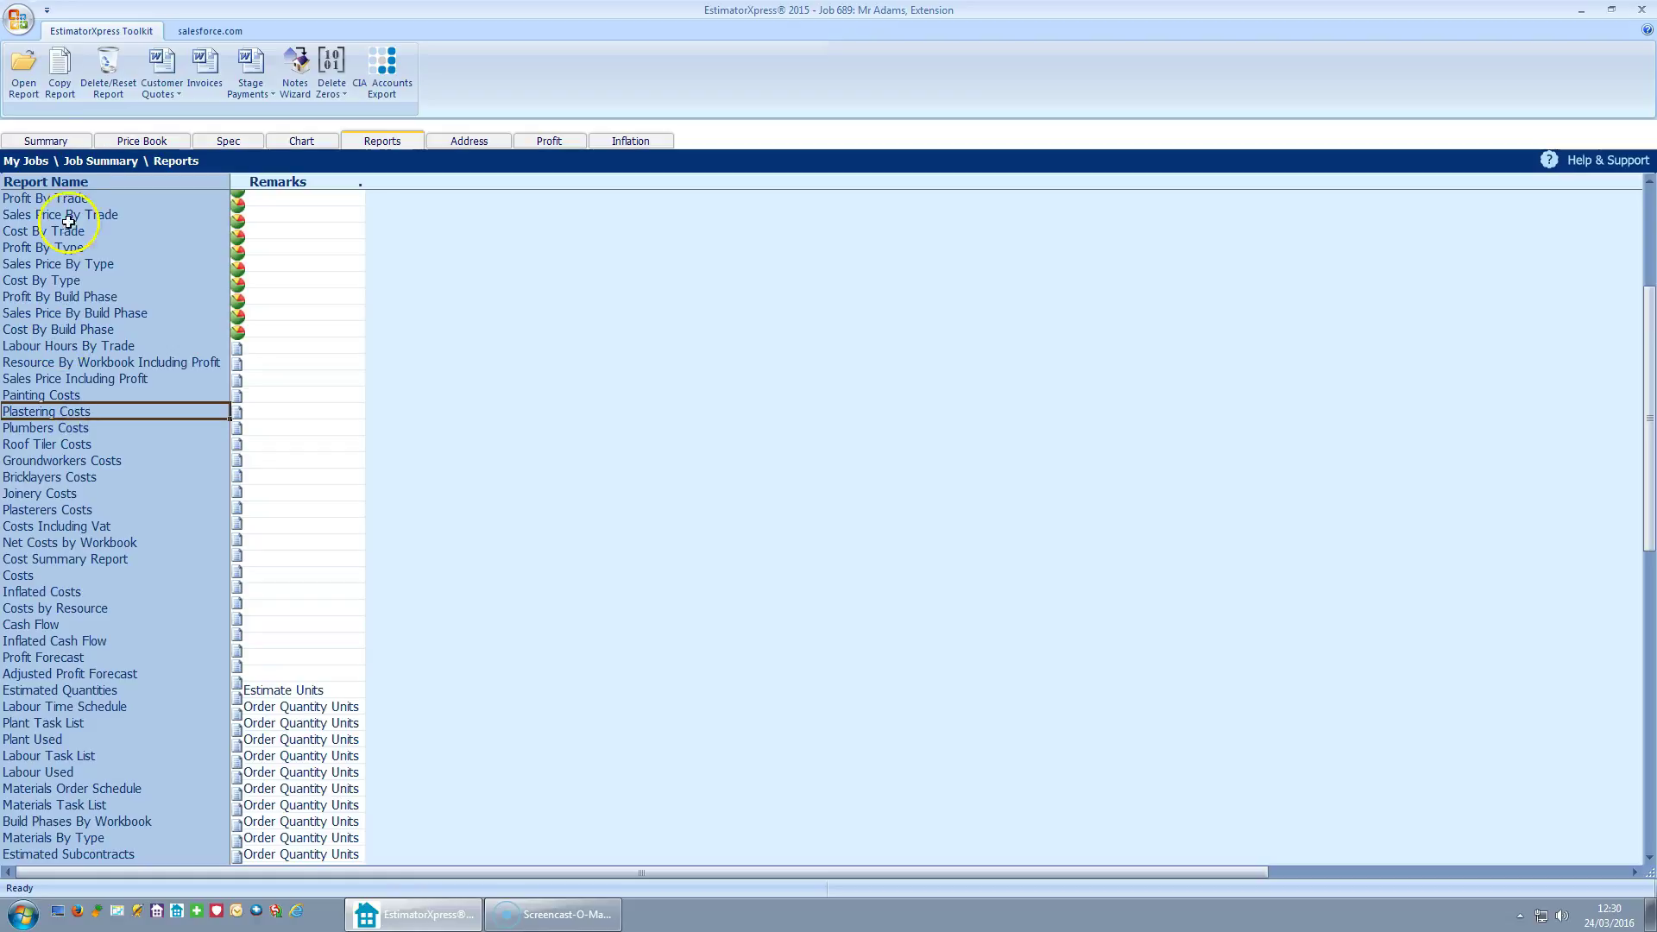
click(26, 89)
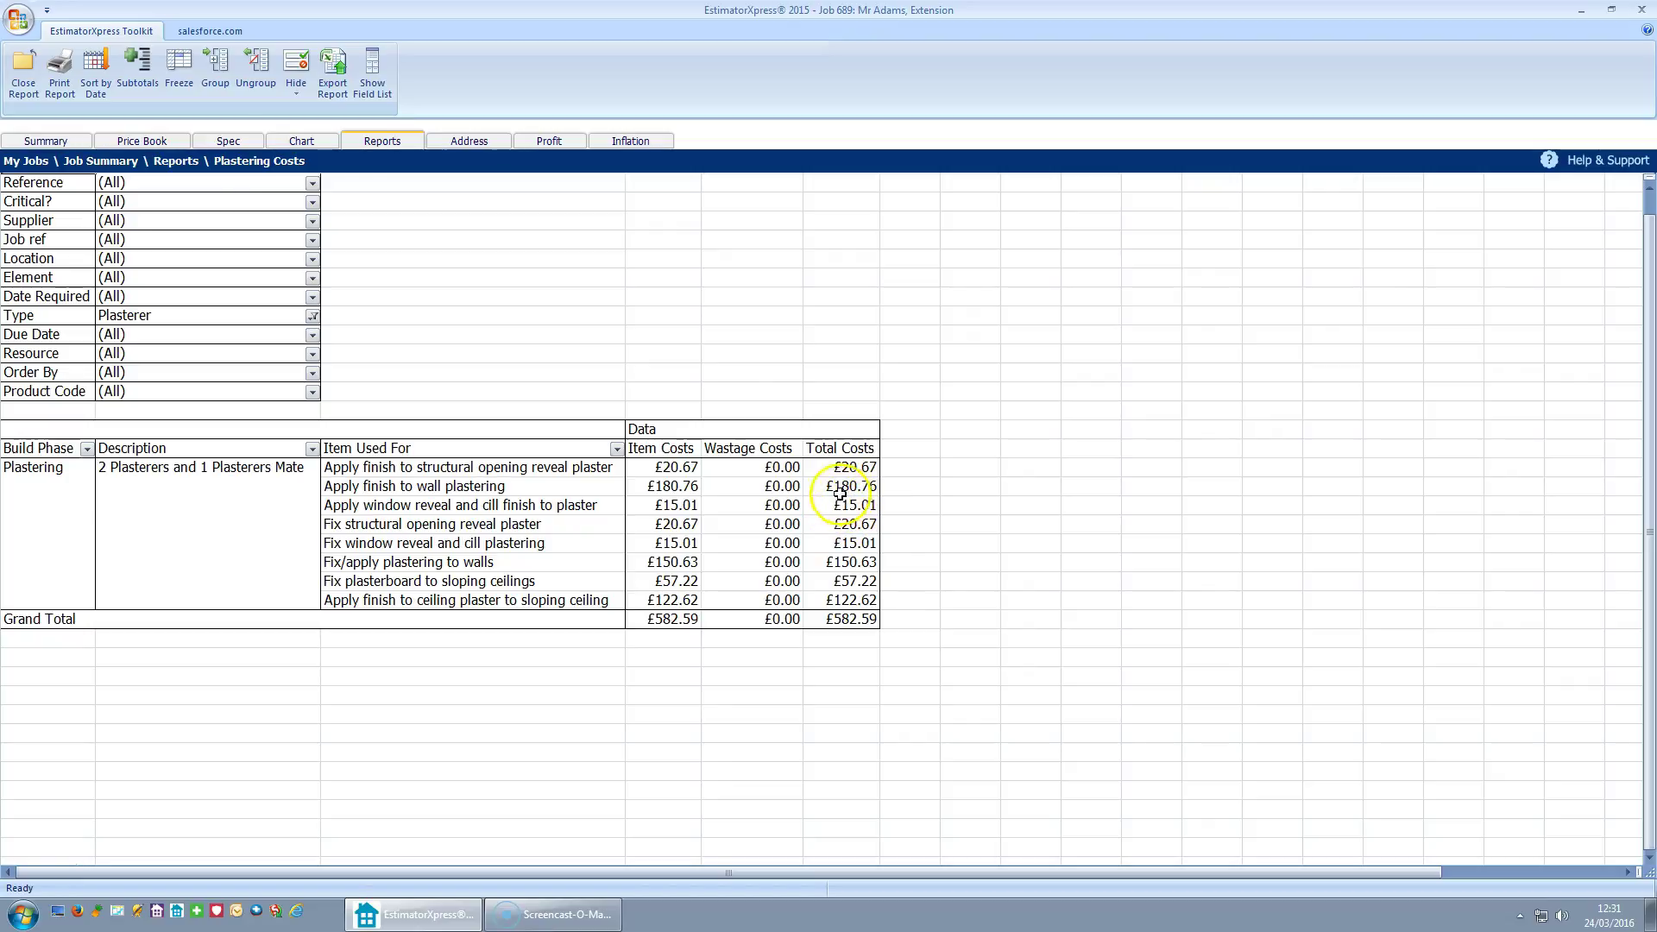
click(24, 88)
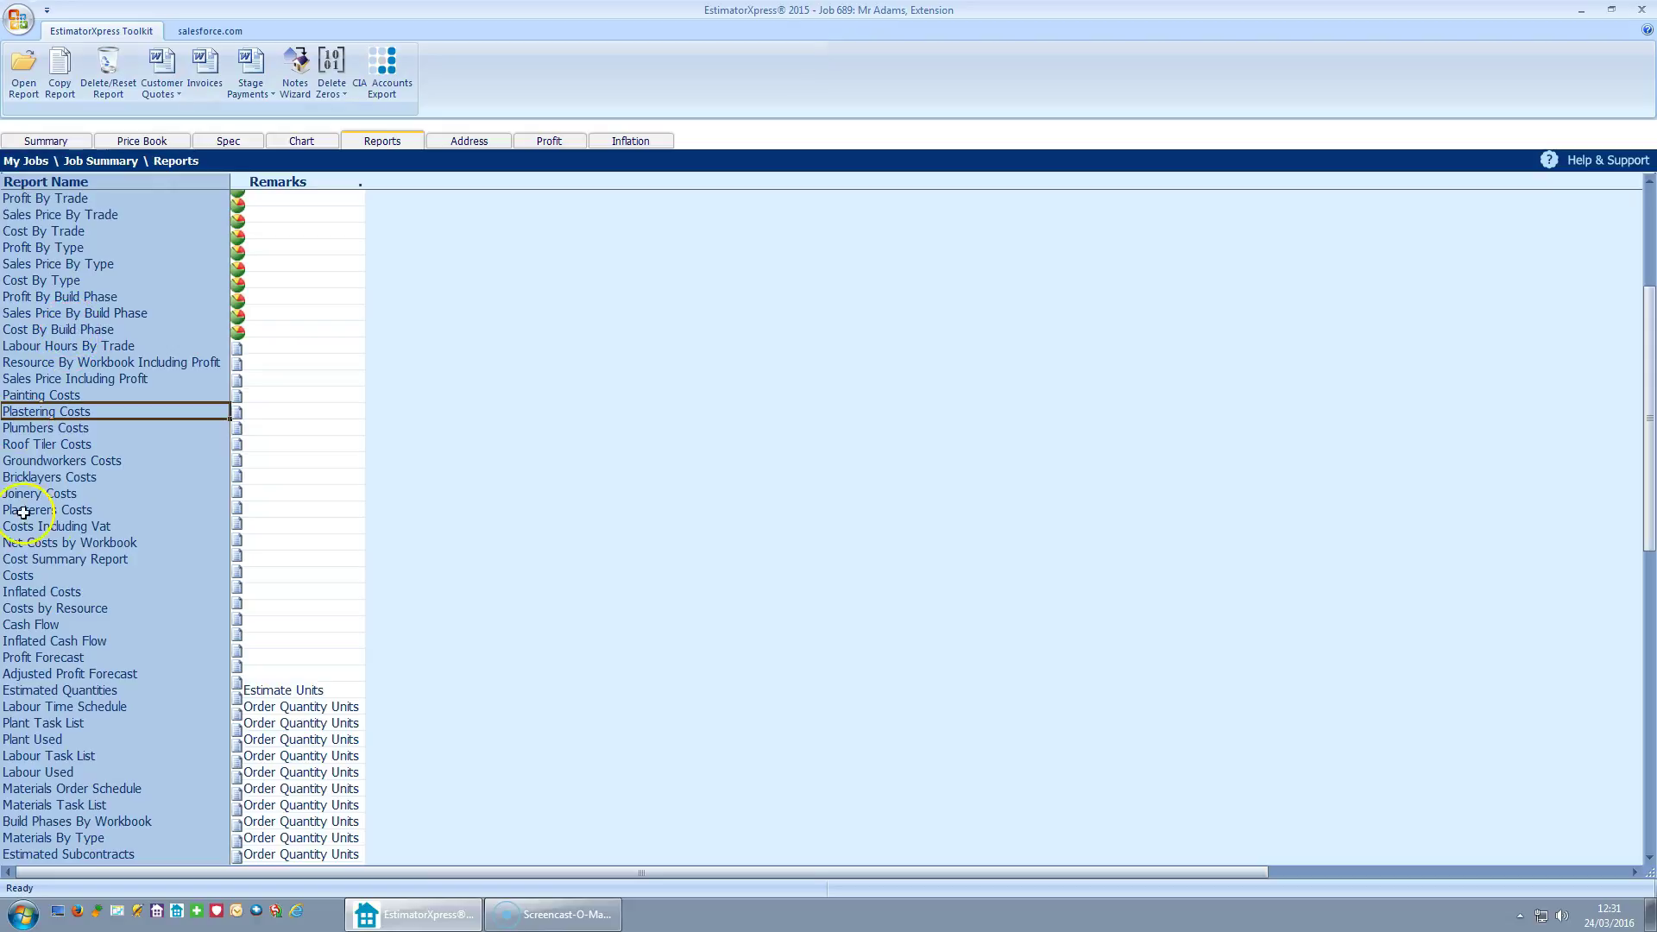
Open the Costs by Resource report, review the costs by resource category, and close the report
click(93, 607)
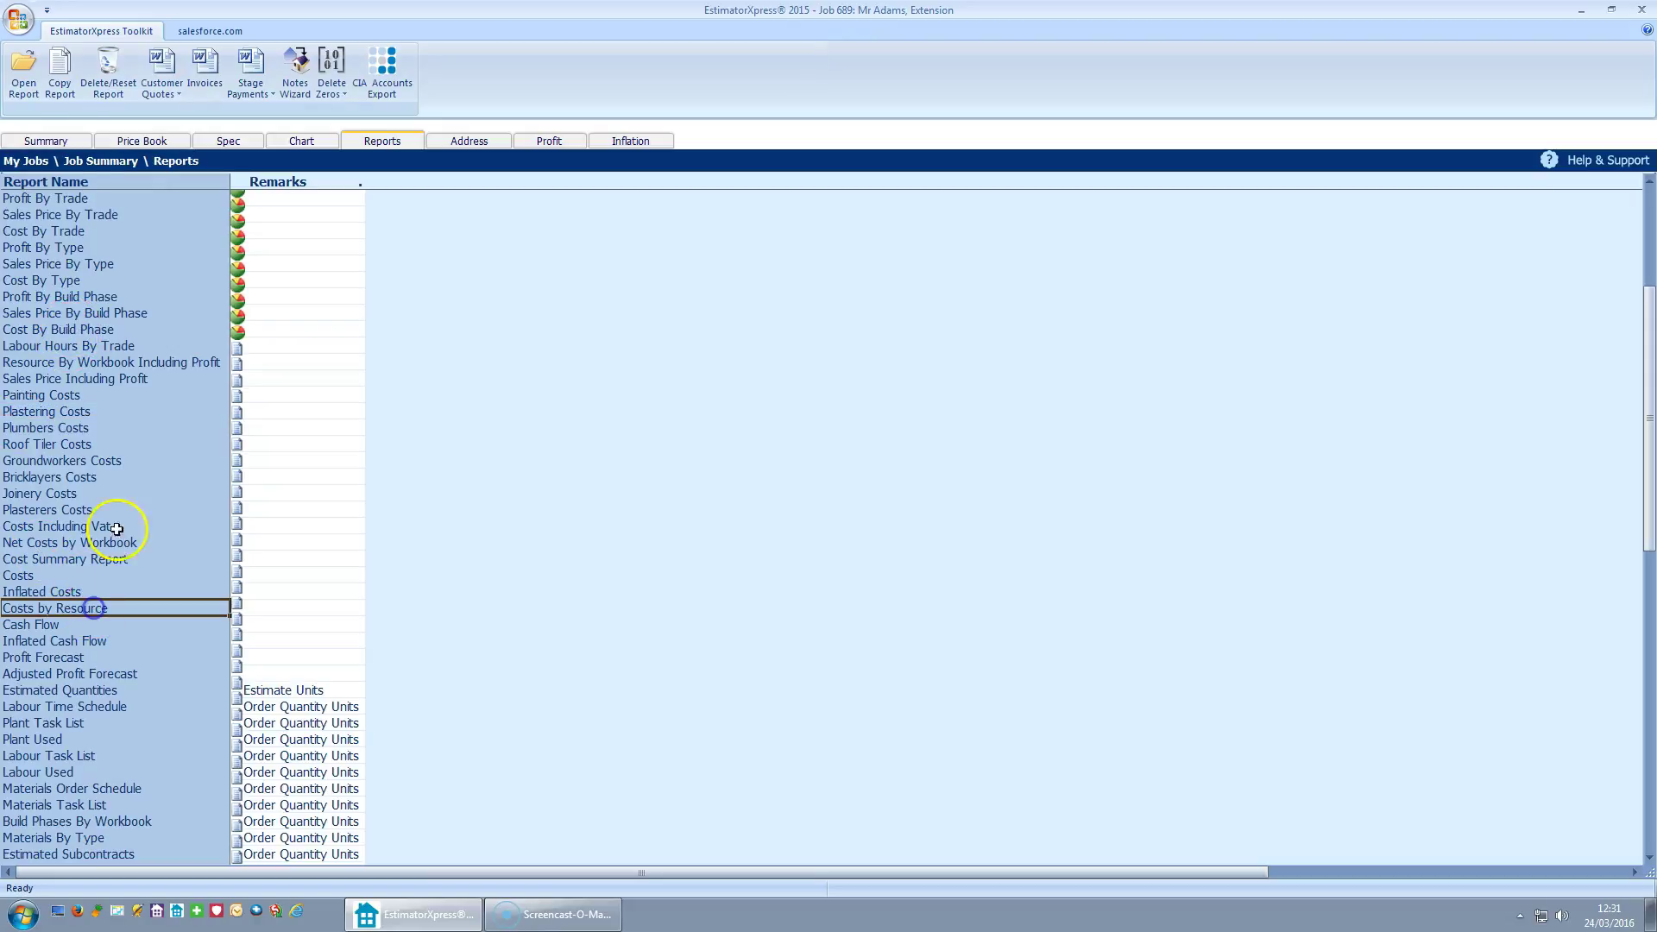
click(24, 73)
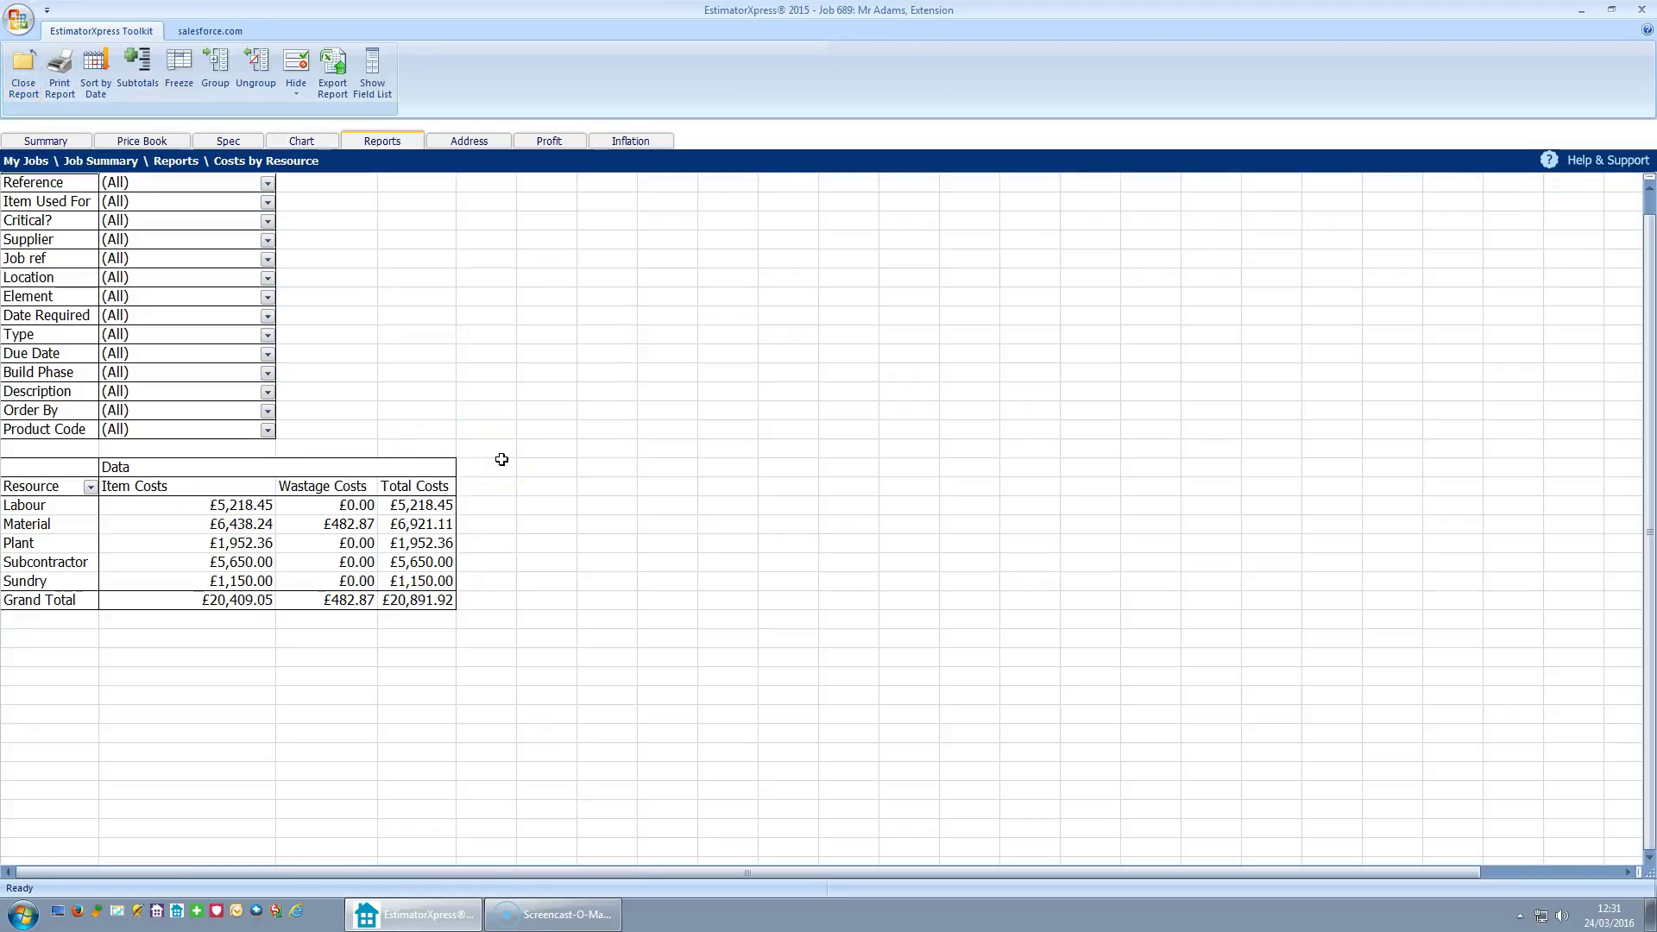
click(485, 472)
mouse_move(251, 506)
click(23, 93)
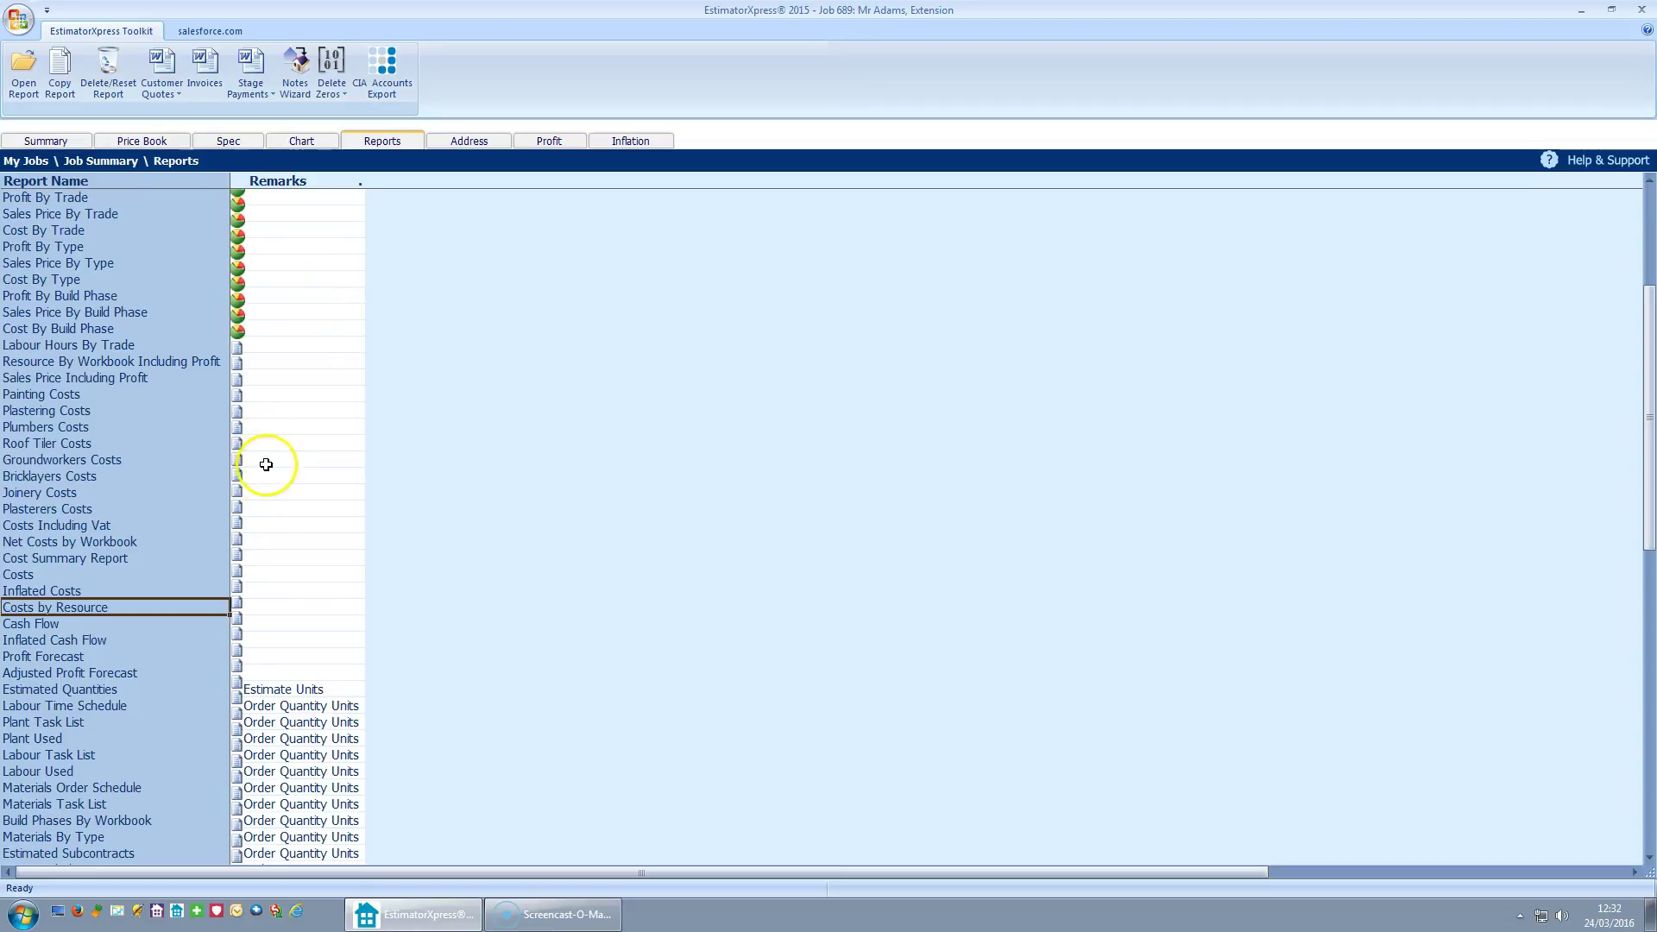
Open the Cash Flow report, review the total and cumulative costs by due date, and close the report
click(37, 624)
click(23, 73)
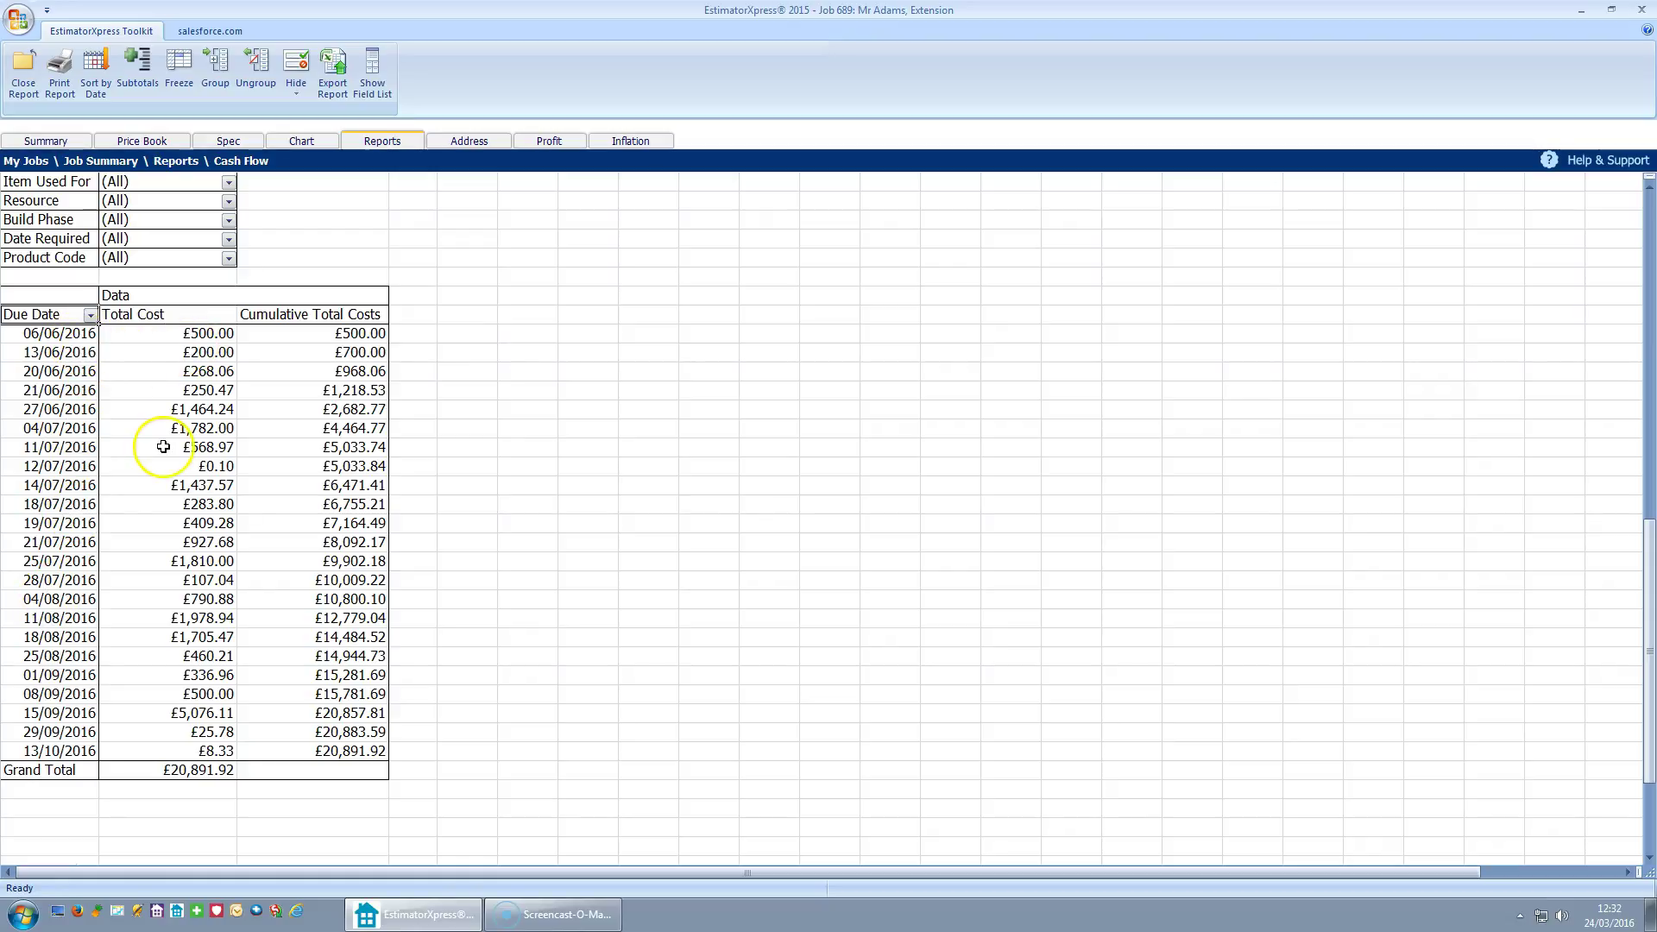
mouse_move(162, 448)
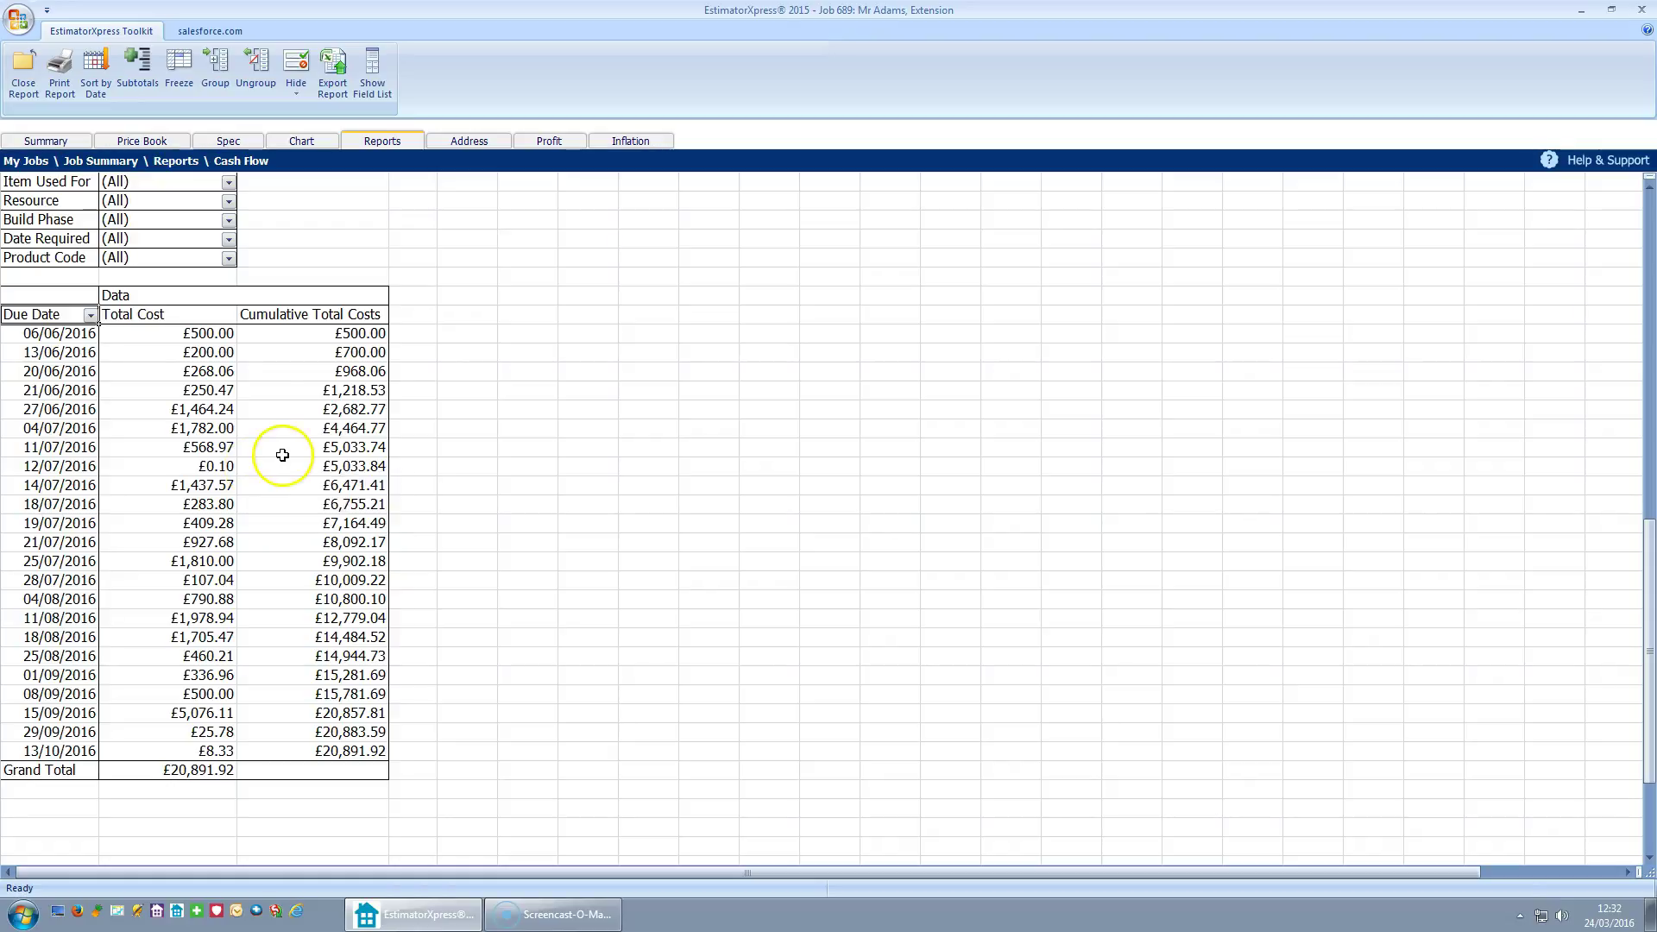
click(26, 87)
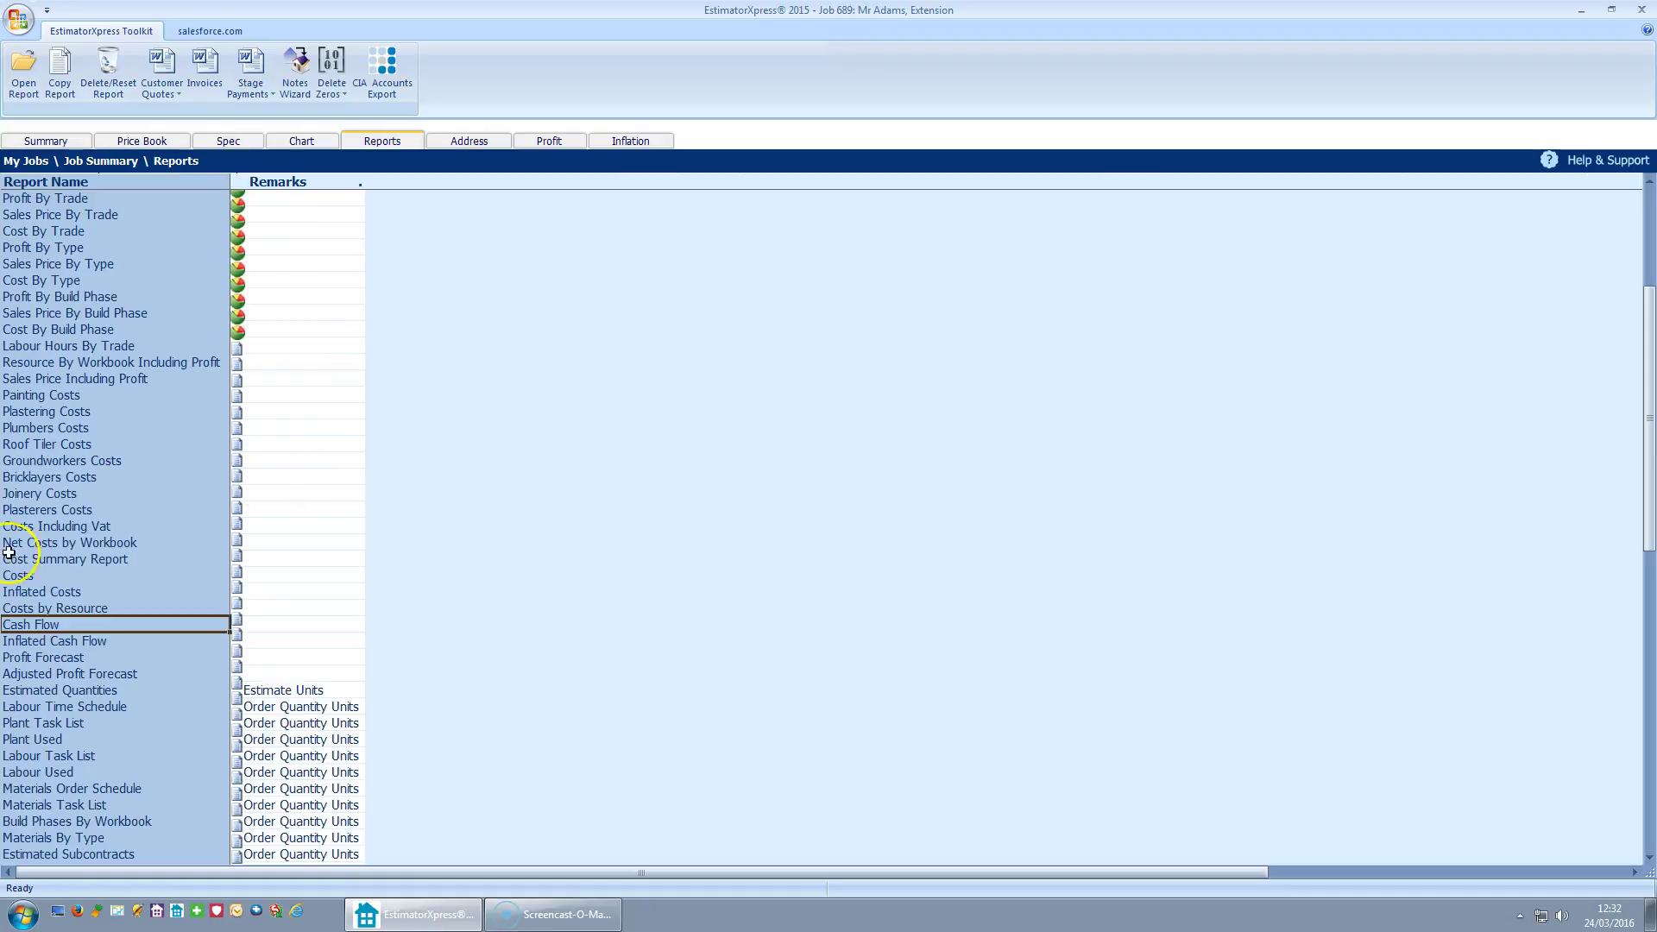
Open the Profit Forecast report and examine the profit by due date and its grand total
click(48, 658)
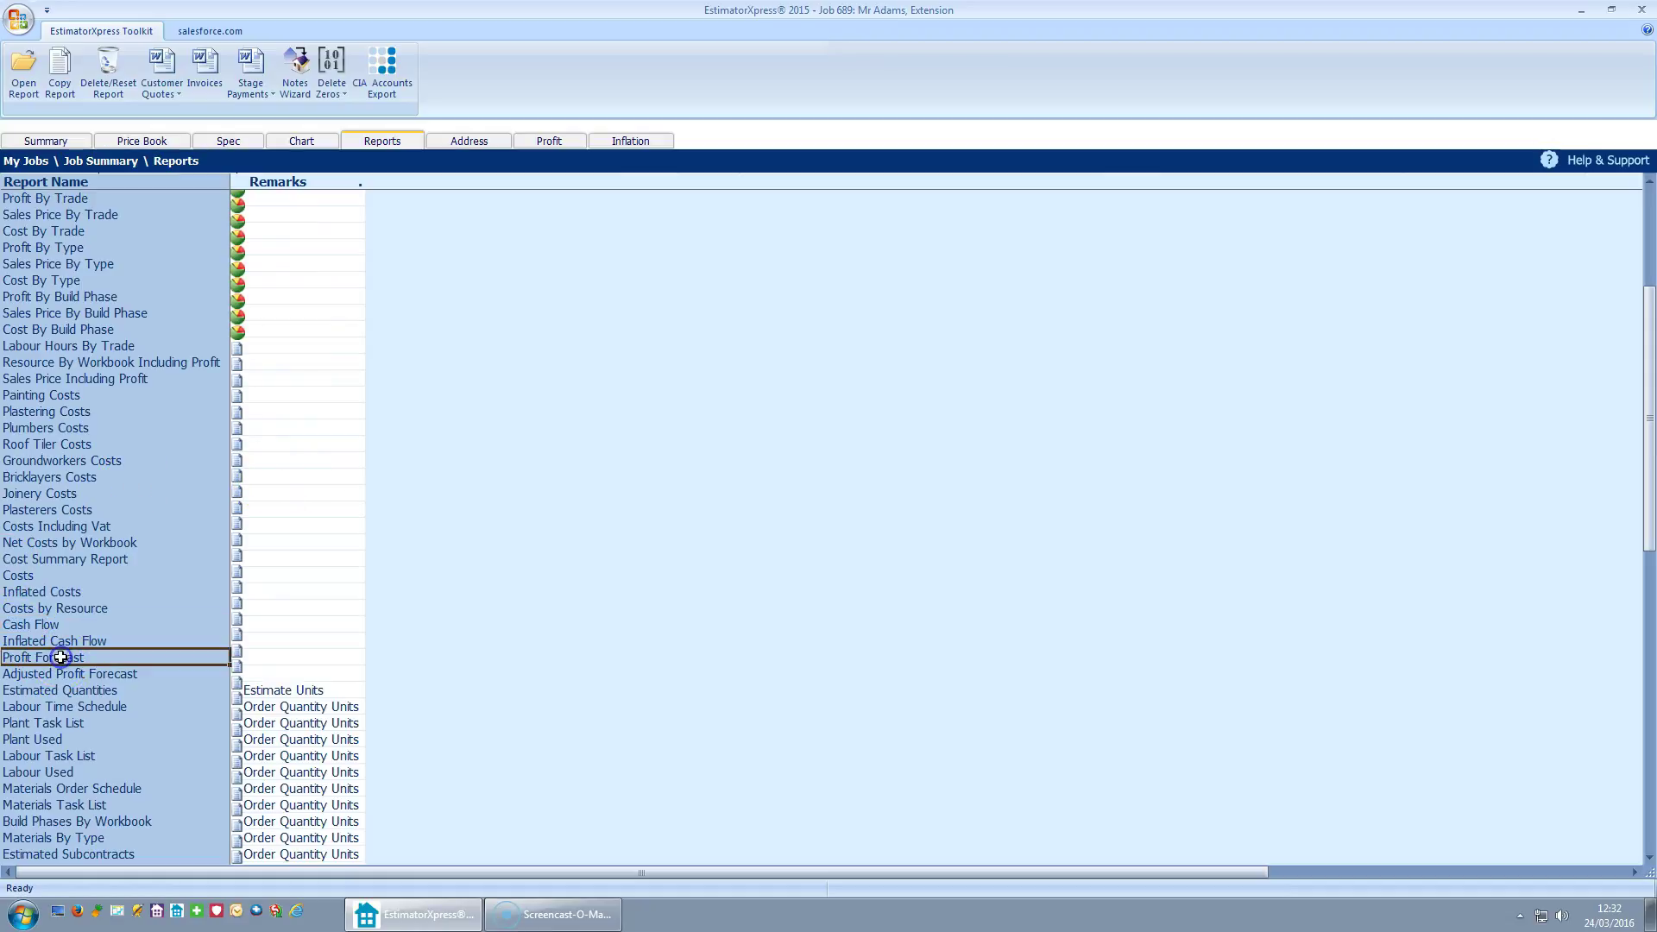
click(34, 71)
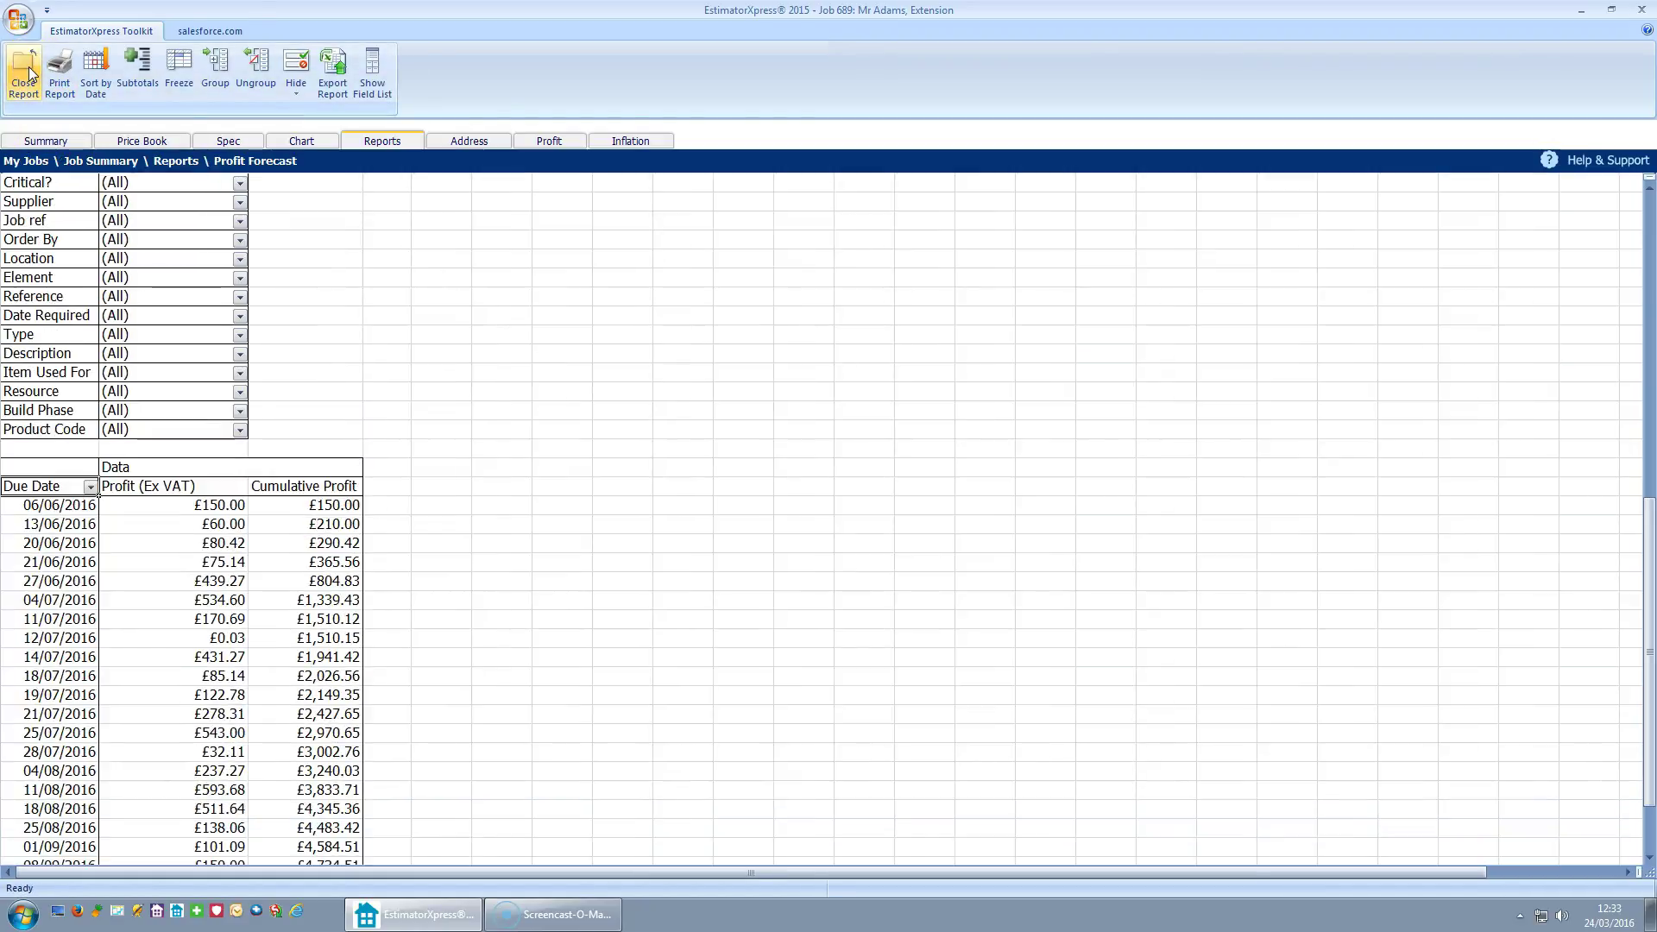
click(529, 467)
scroll(532, 468, down, 2)
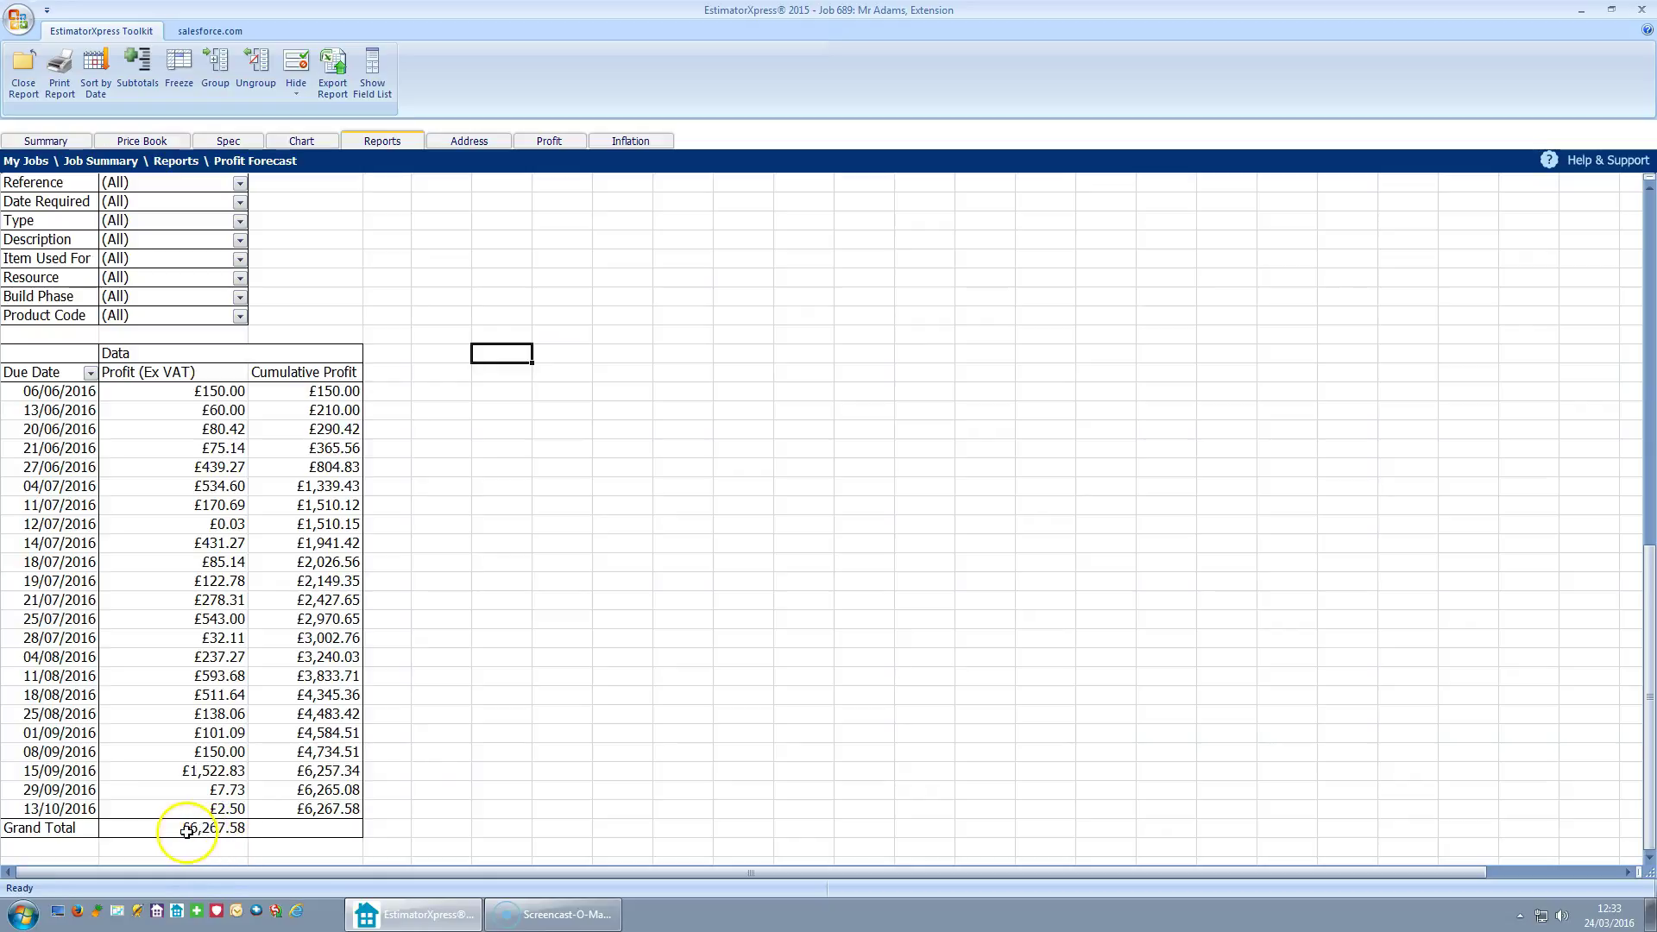
mouse_move(159, 830)
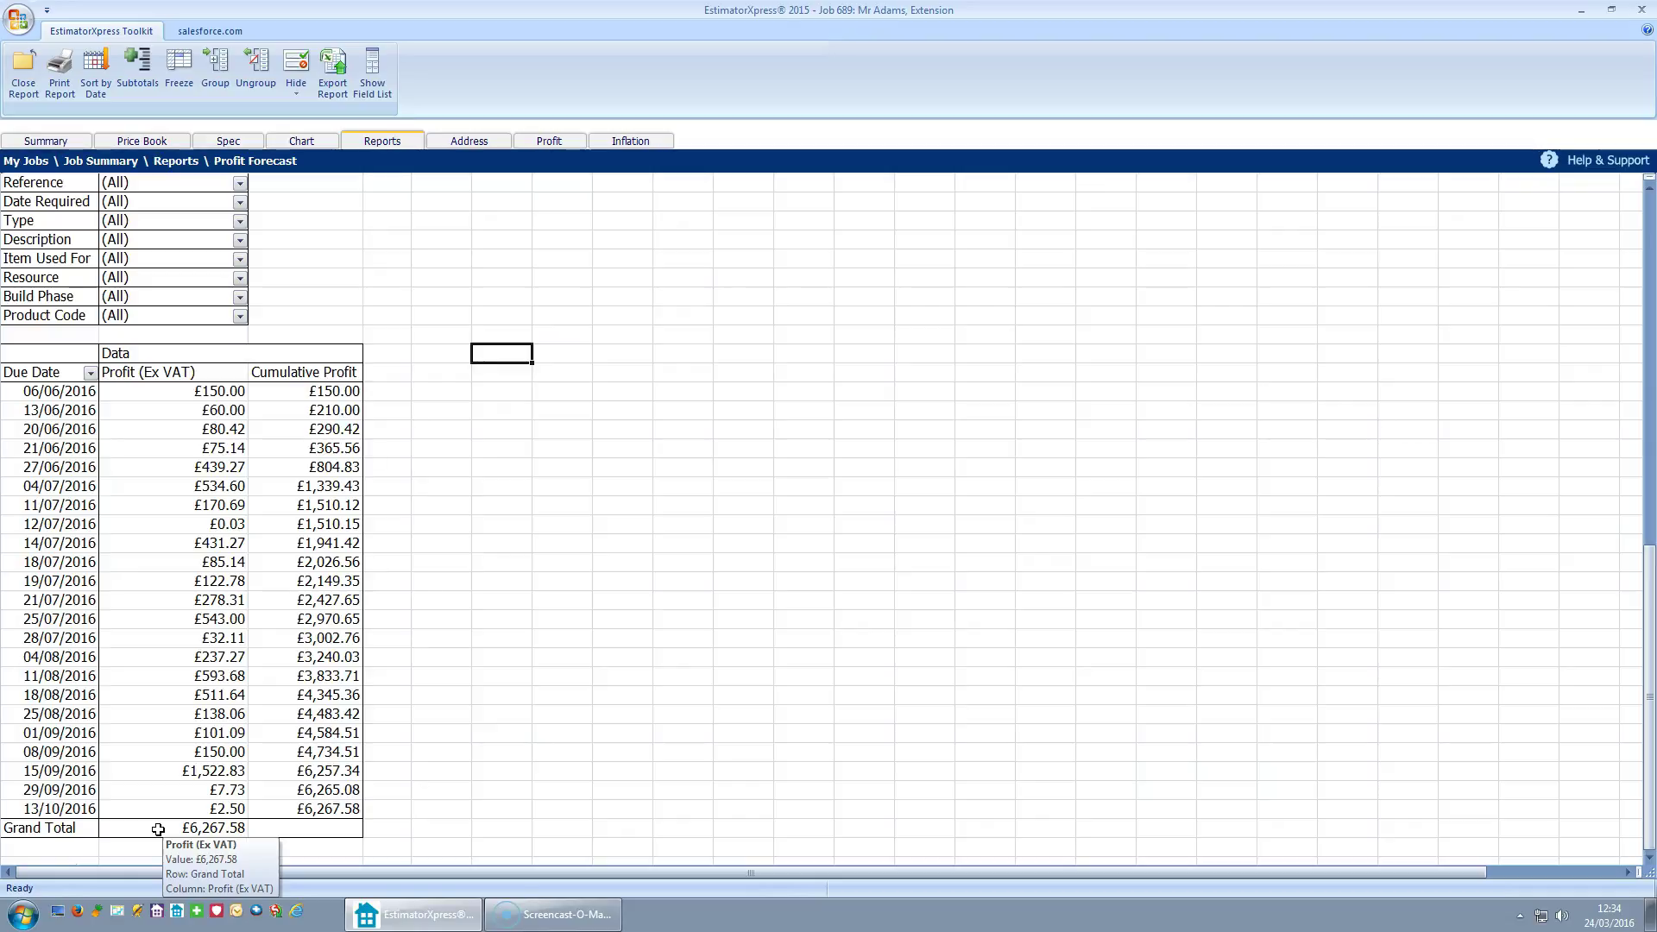
Check the grand total of the Profit Forecast report and close the report
click(209, 829)
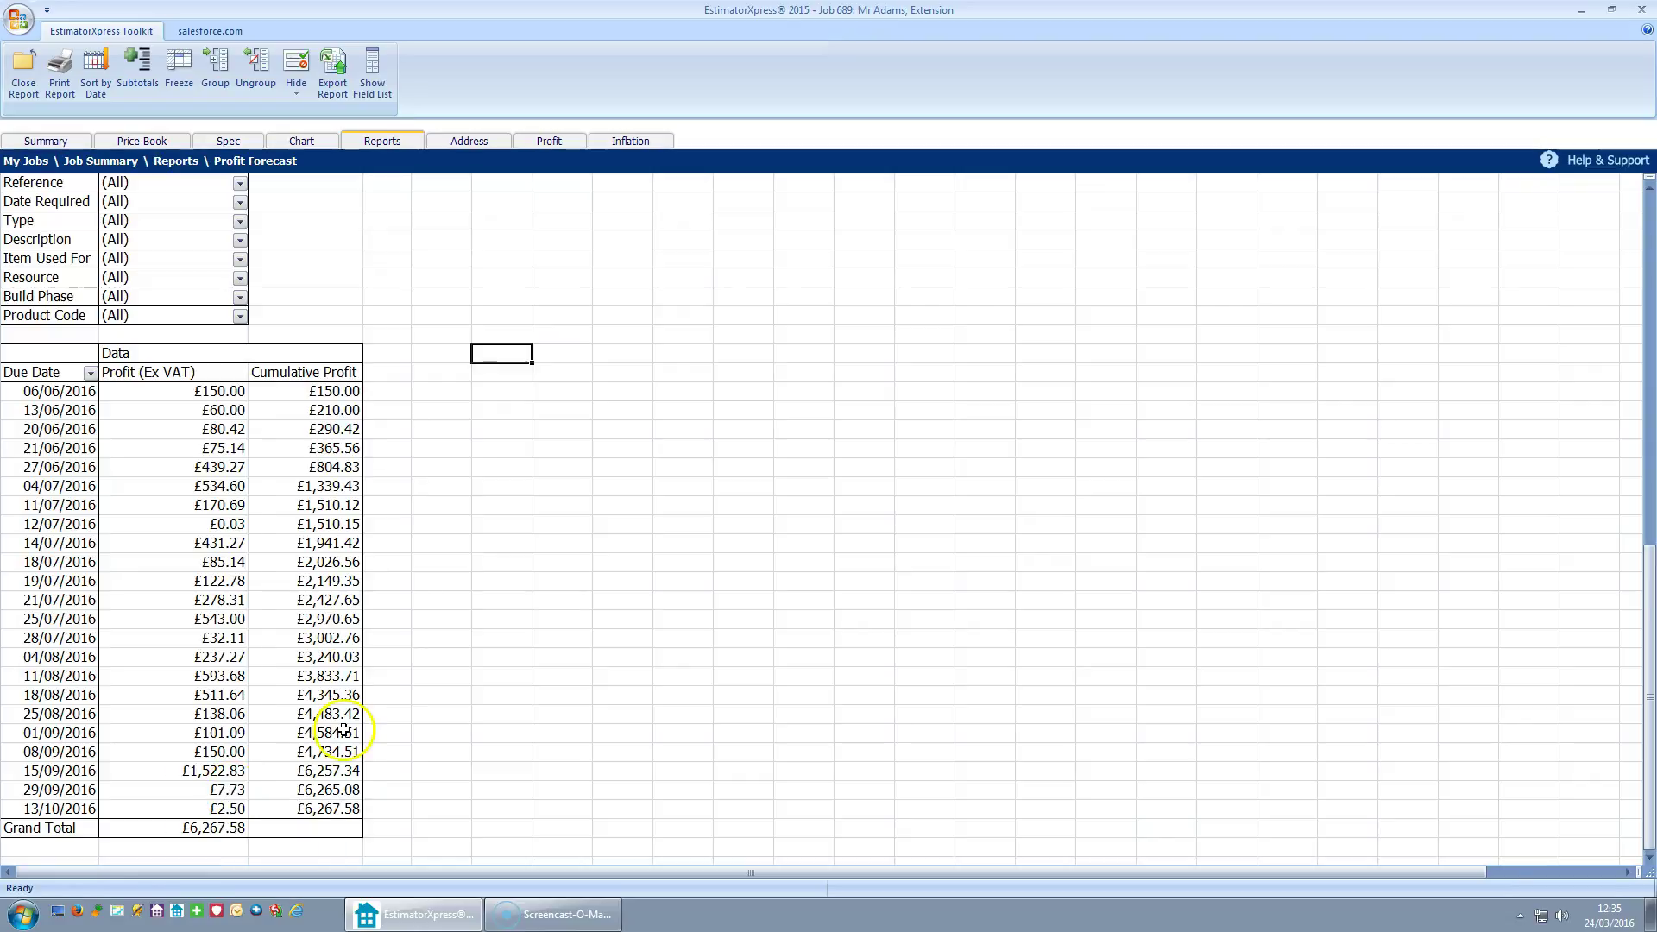
click(32, 91)
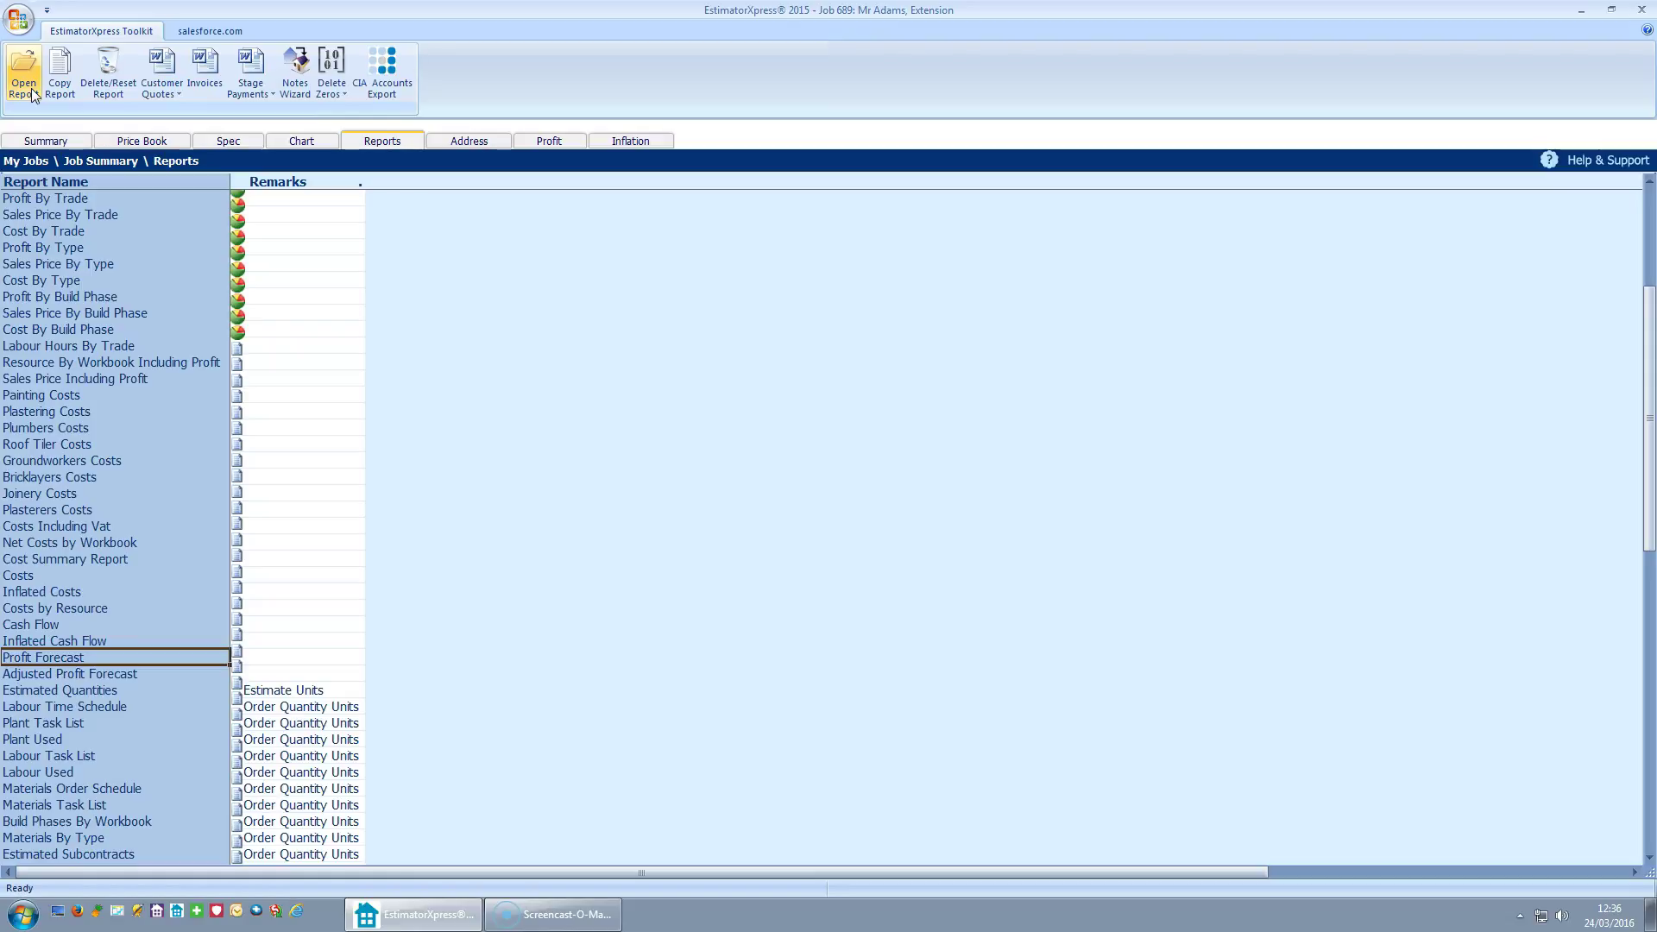
click(24, 83)
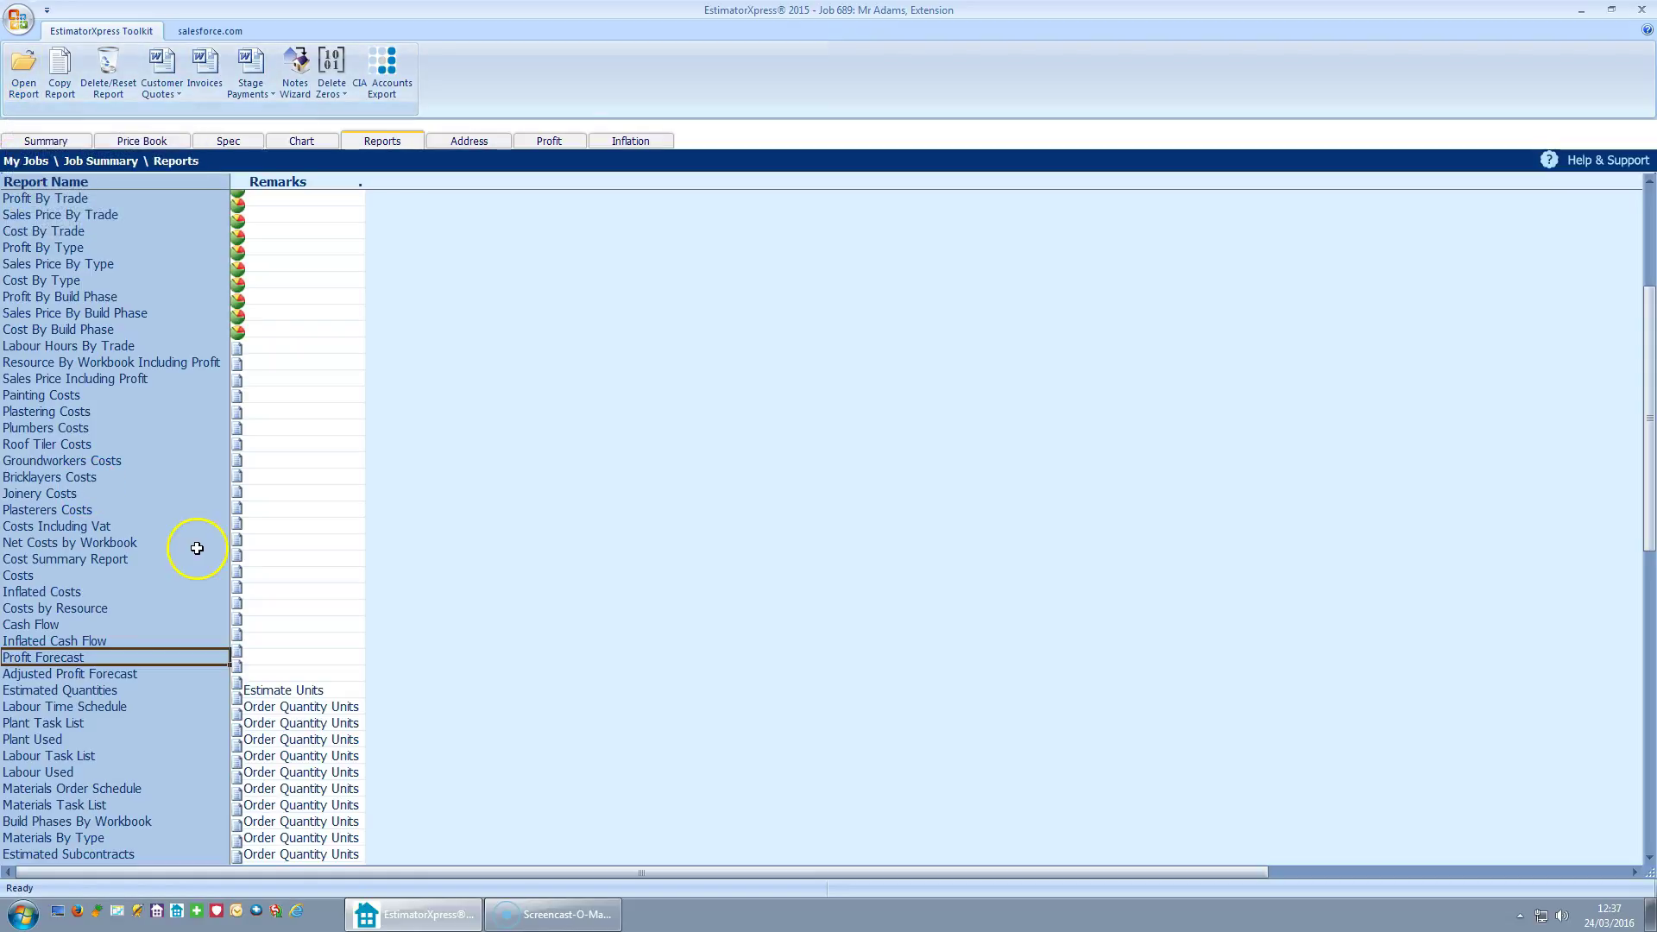
Open the Labour Time Schedule report, review the labour hours required per build phase, and close the report
click(117, 708)
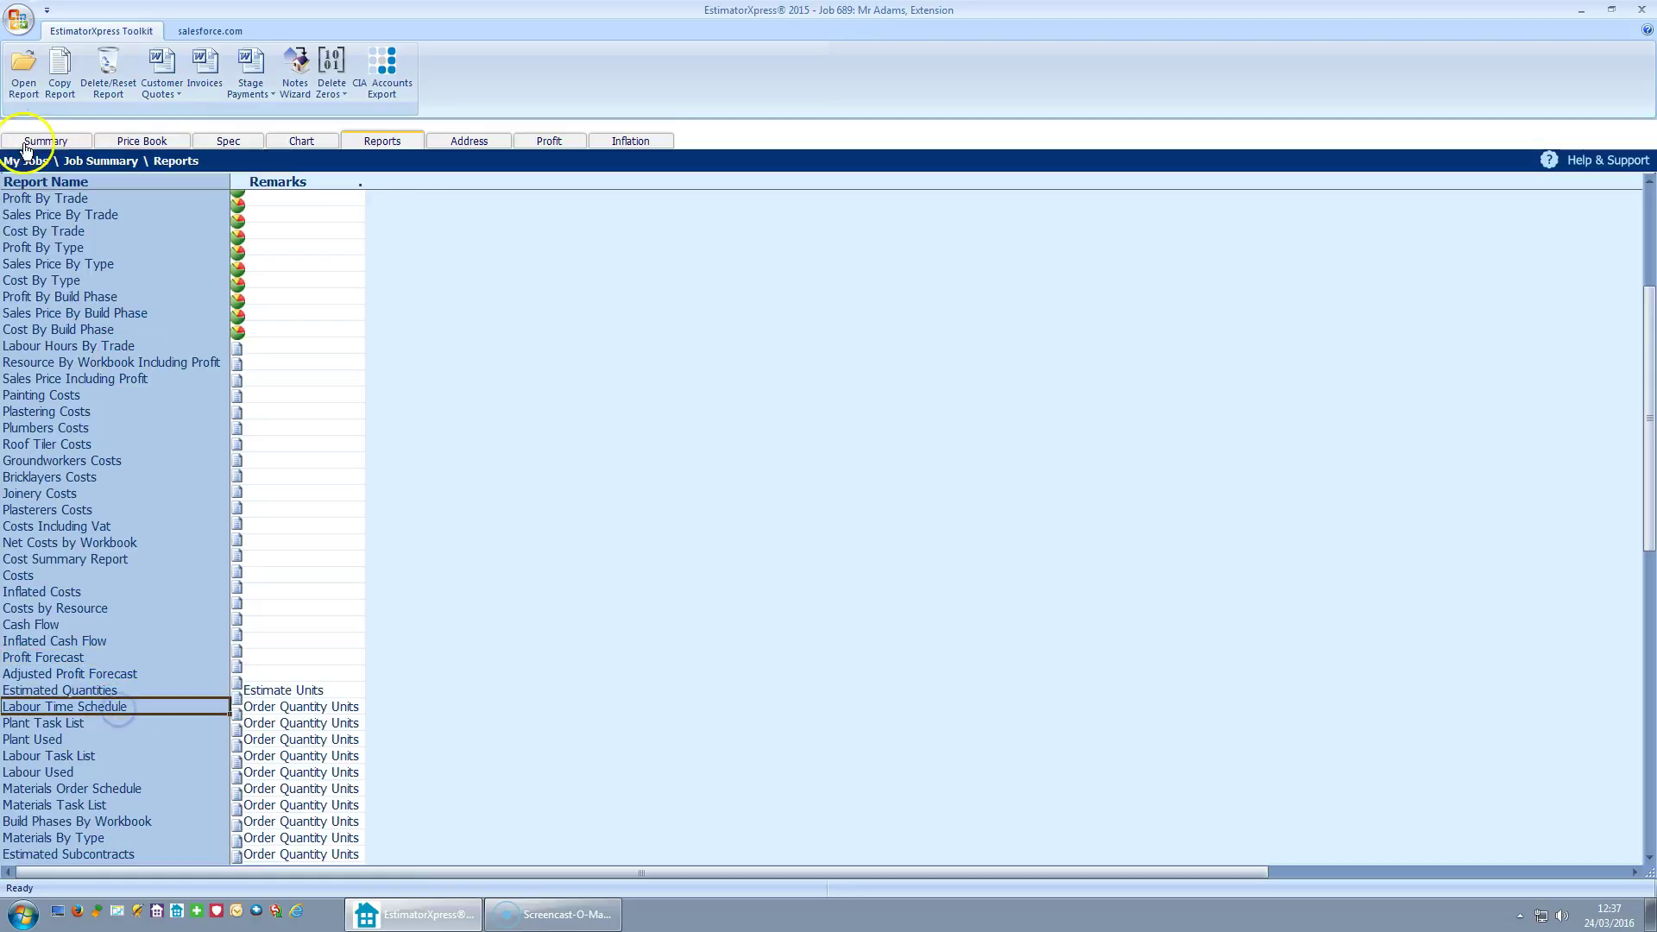
click(23, 73)
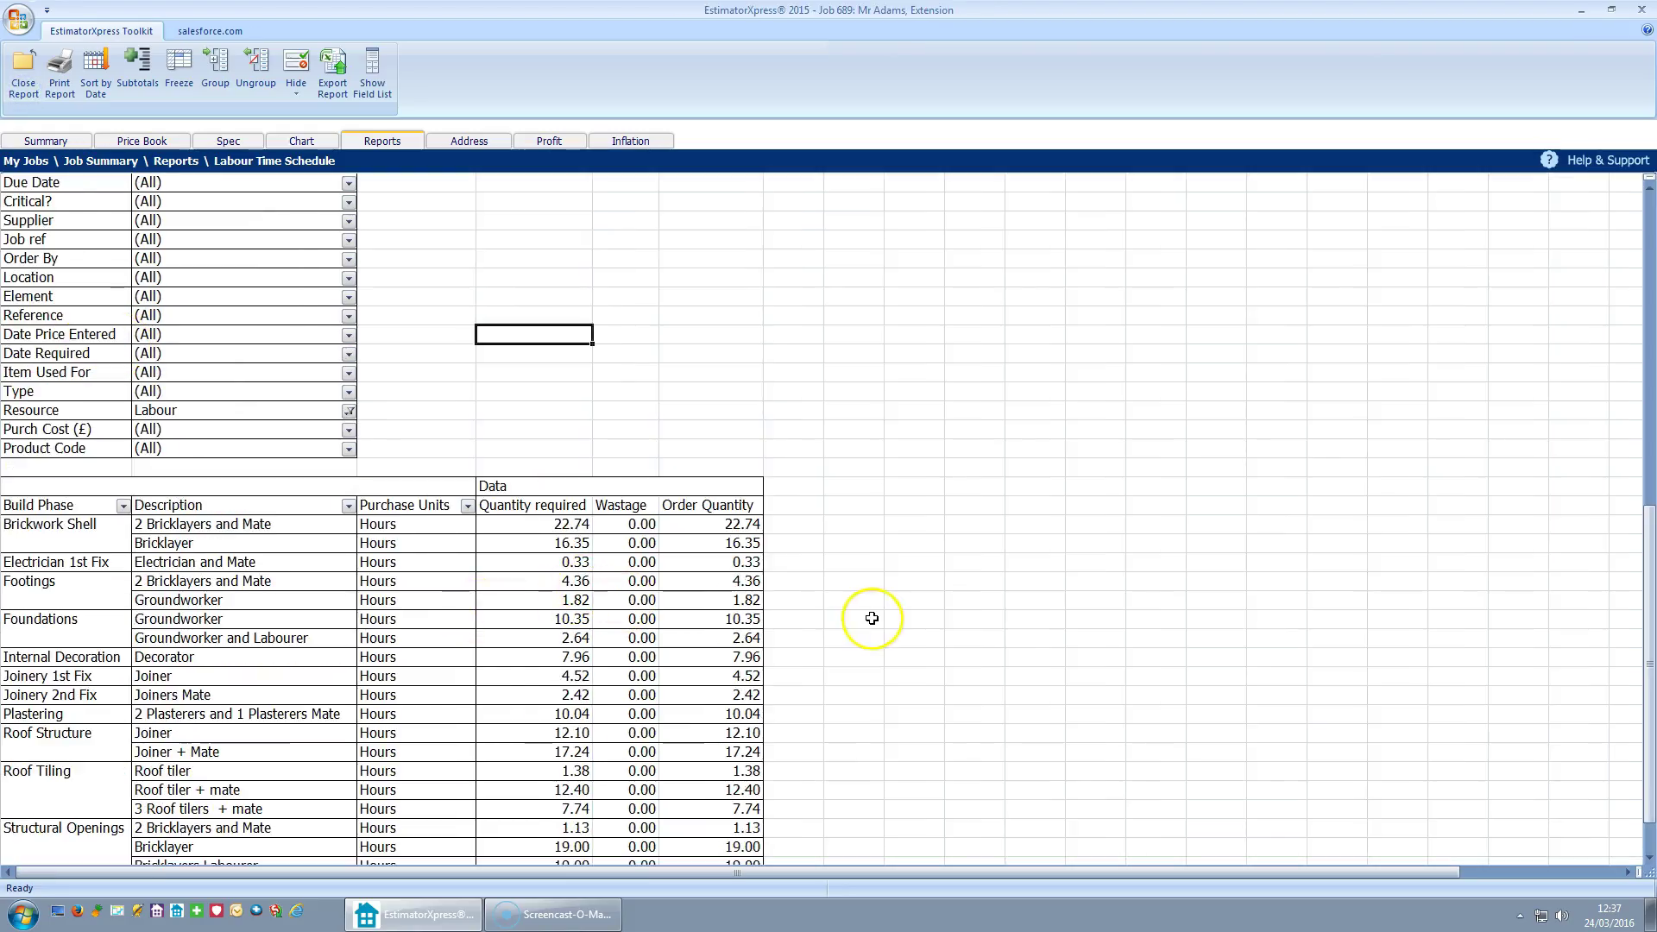
scroll(867, 614, down, 2)
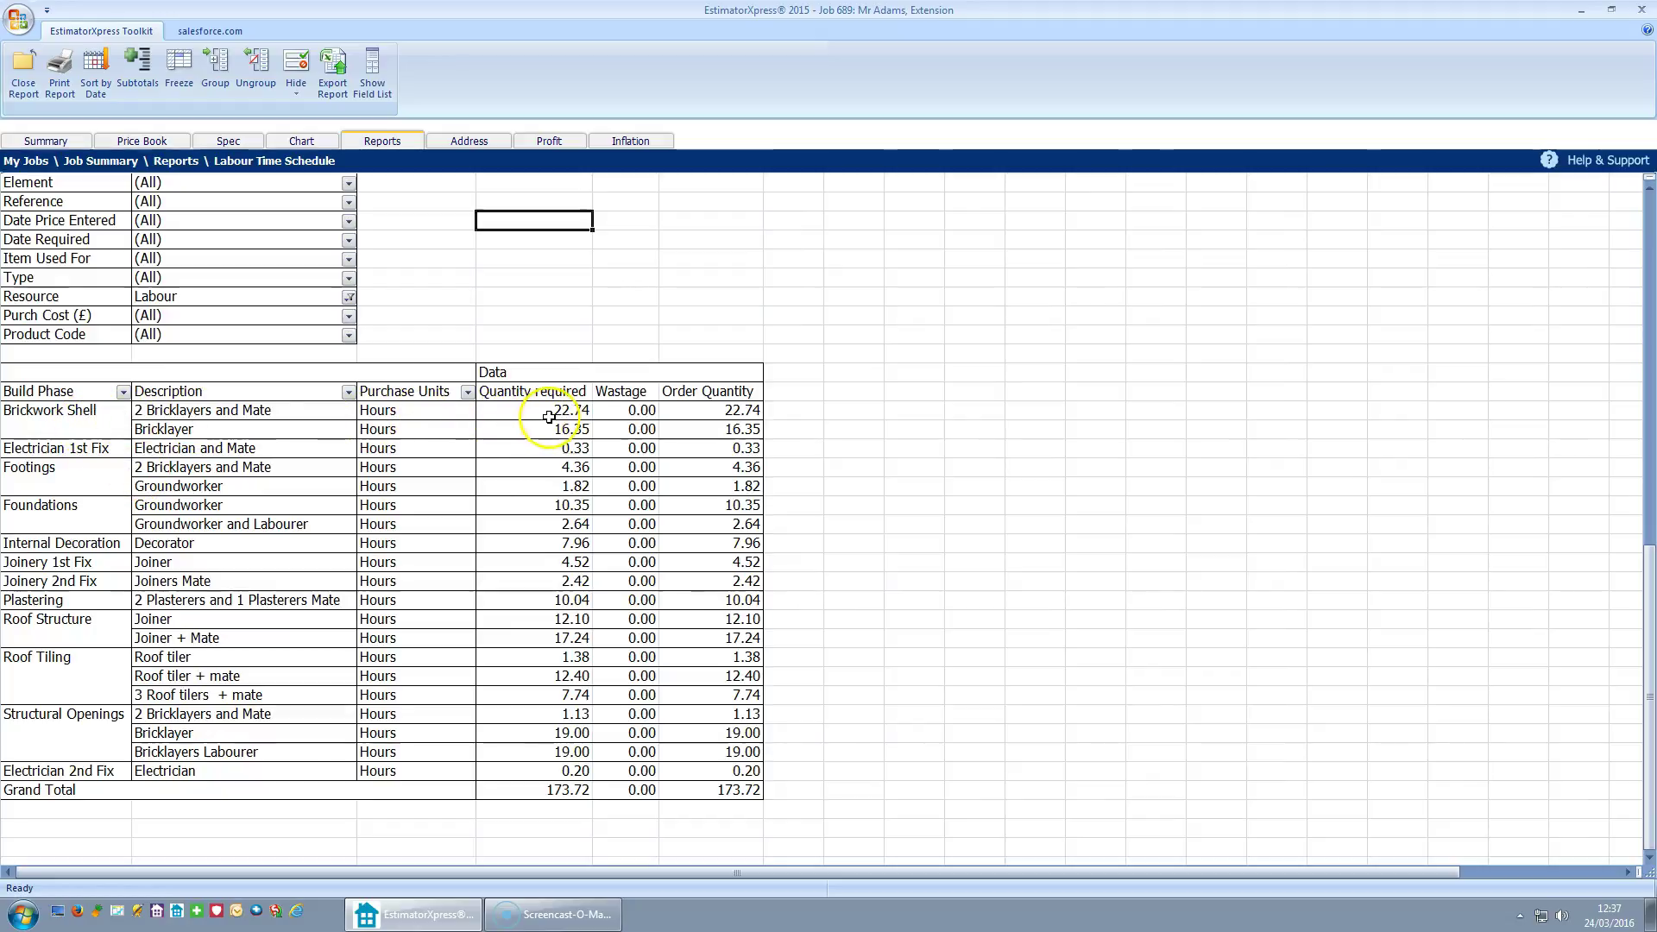
mouse_move(549, 418)
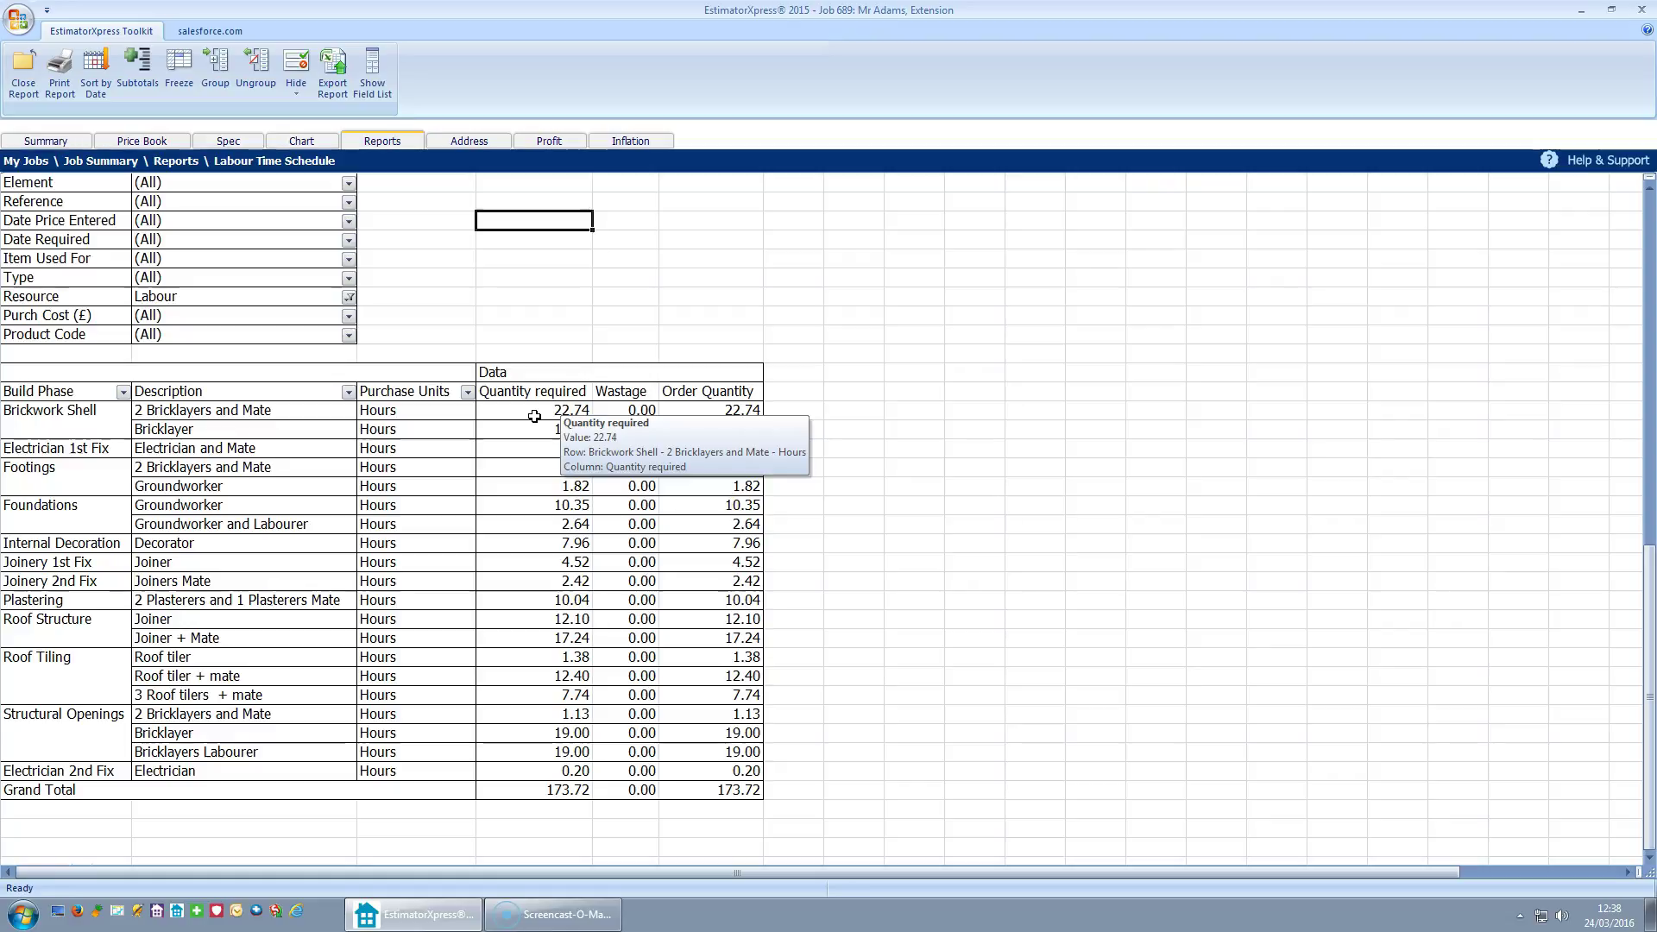
click(22, 77)
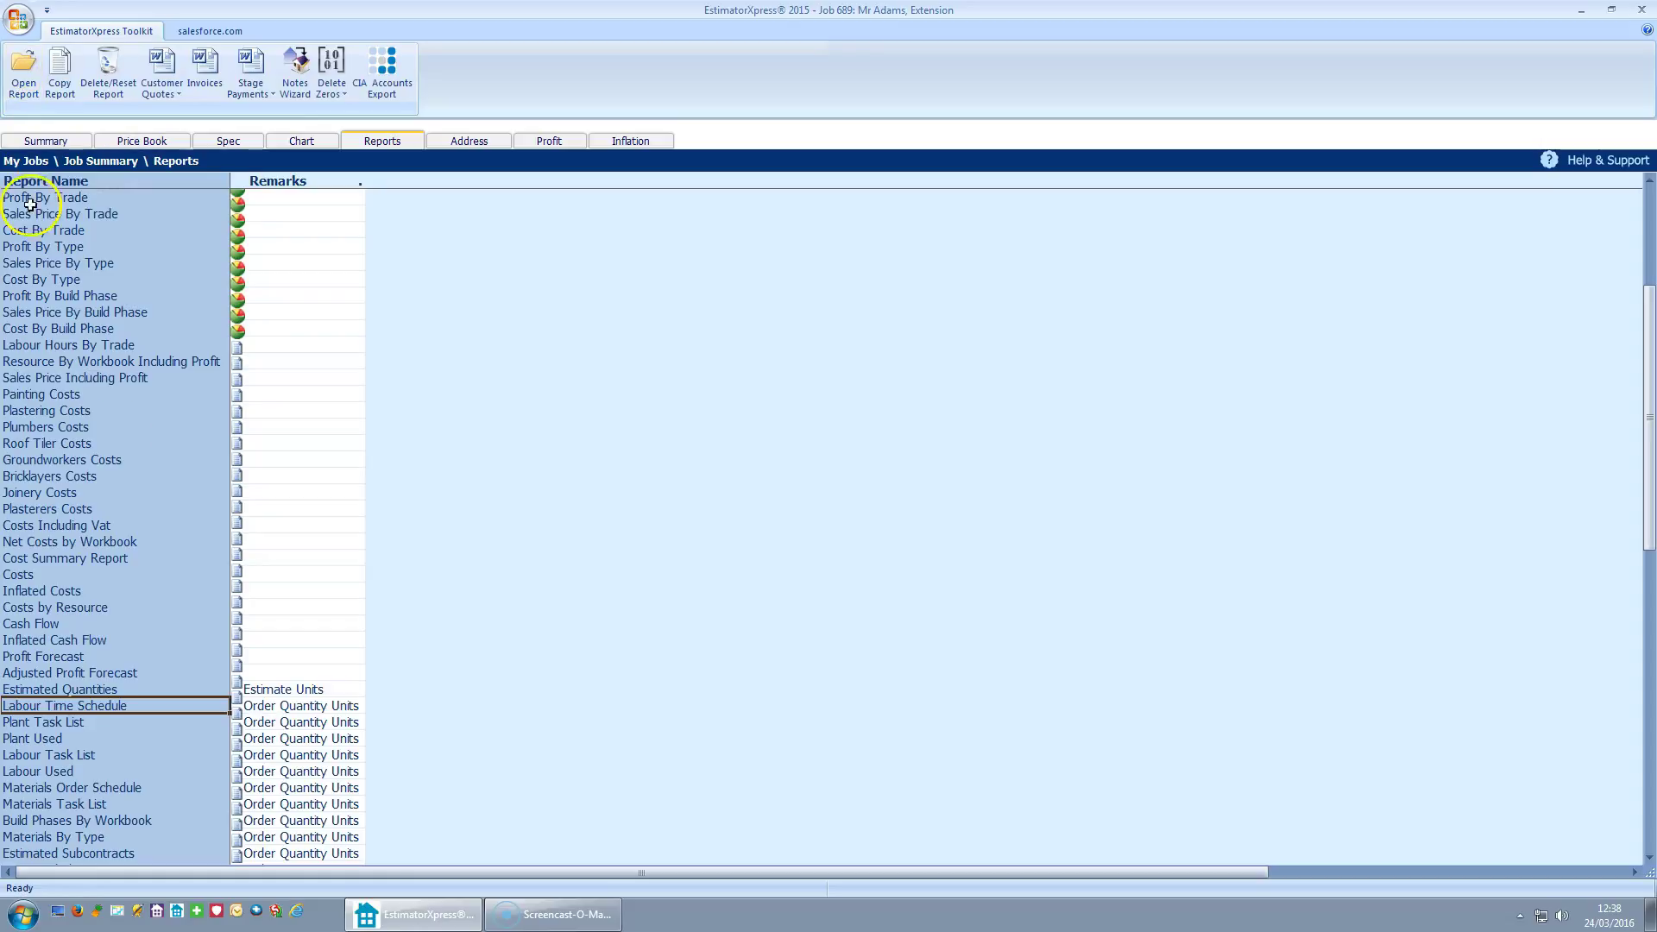
Open the Plant Task List report, review the plant items by order and required dates, and close the report
scroll(170, 522, down, 3)
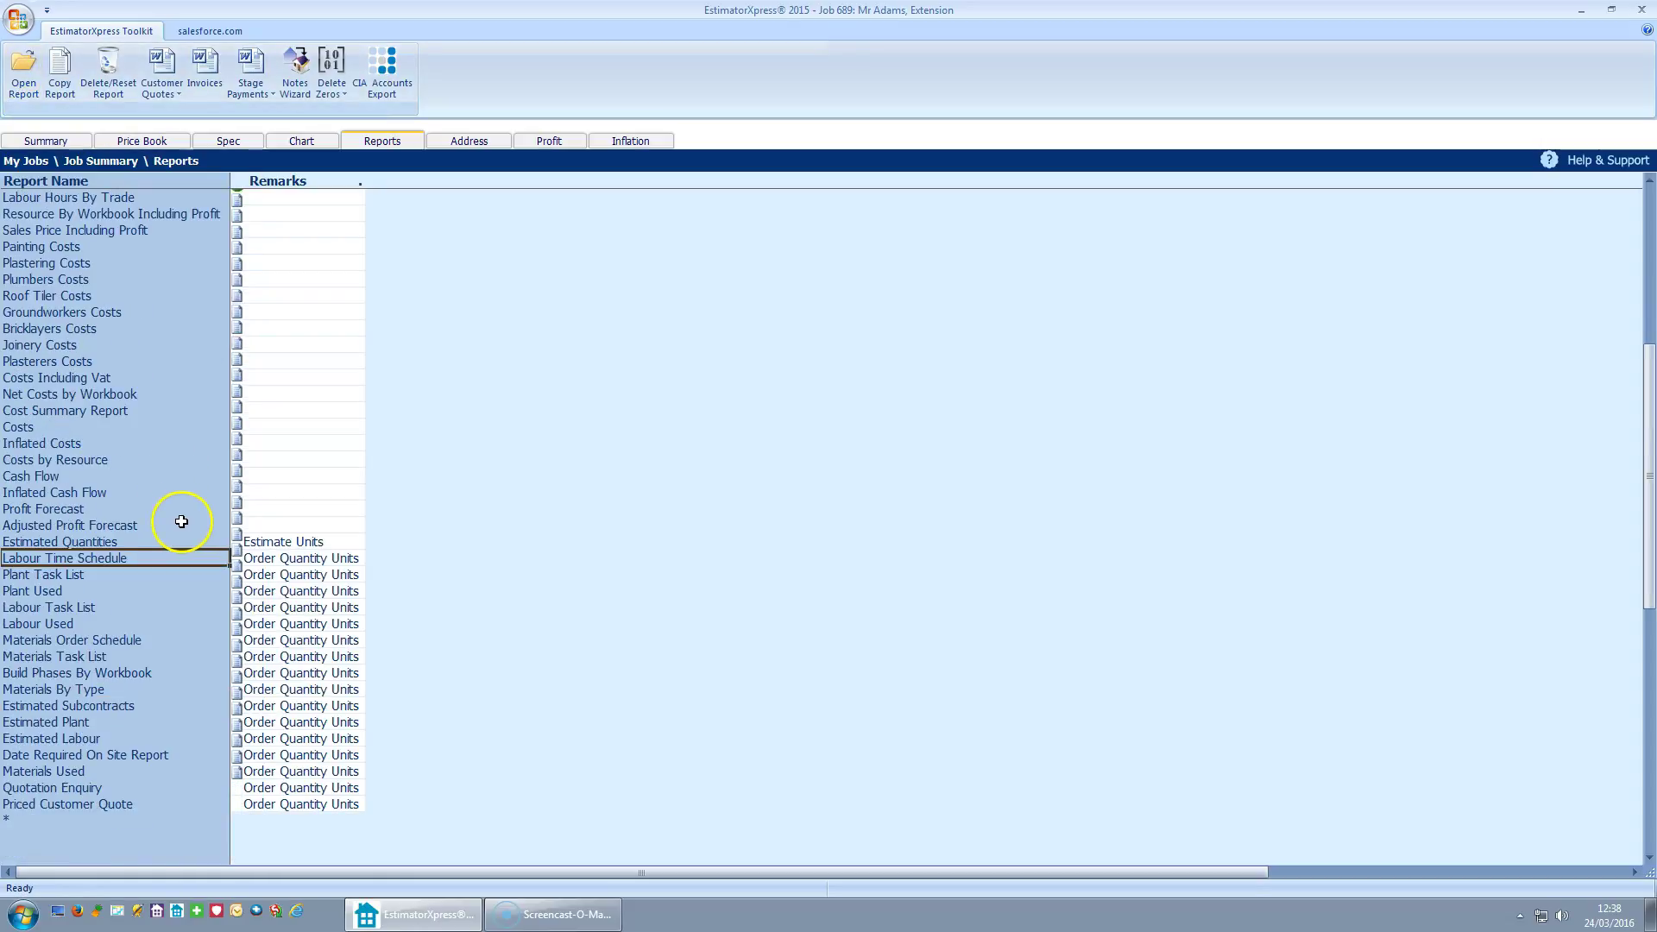
click(65, 576)
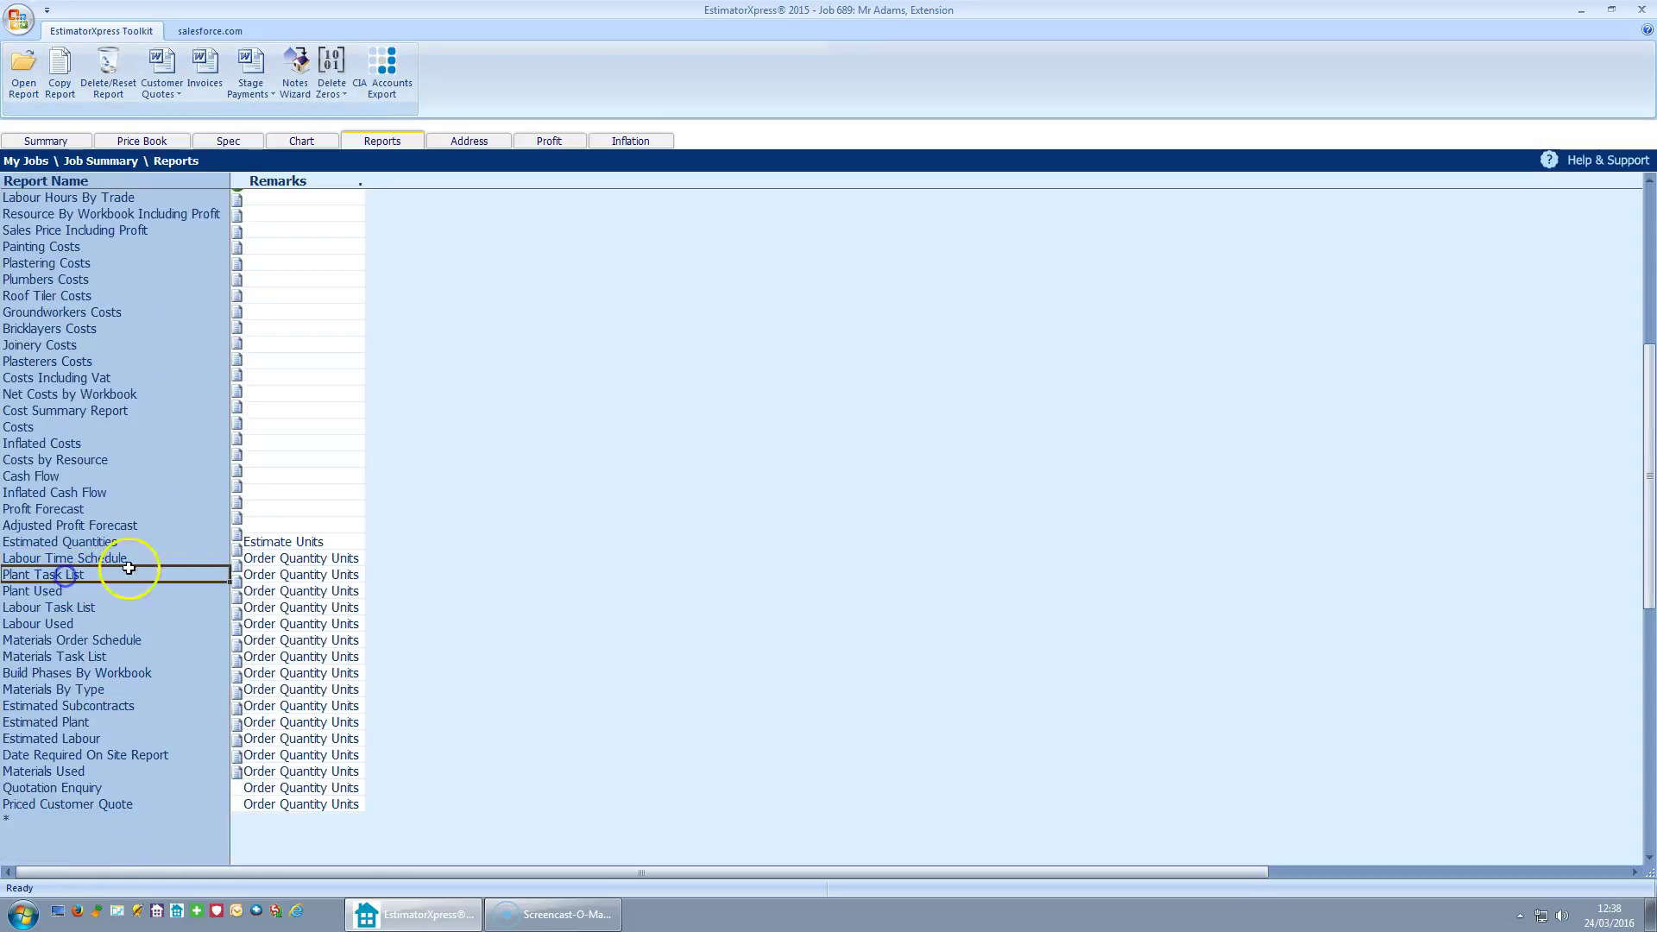
click(24, 76)
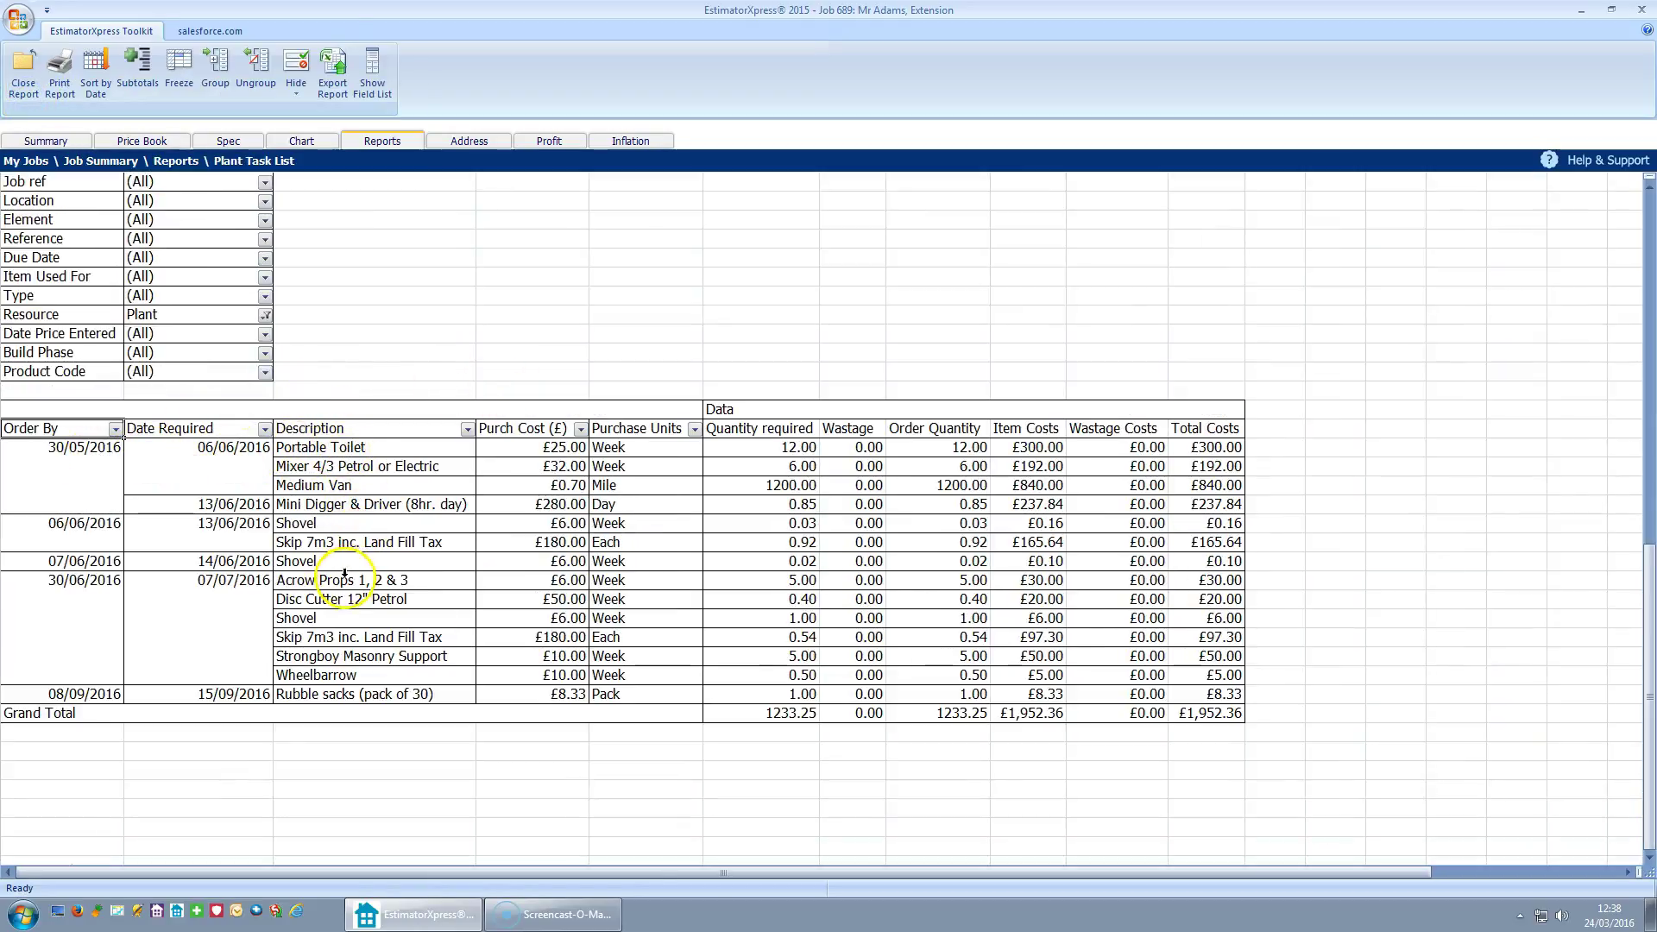
click(23, 74)
Open the Plant Used report, review the plant quantities and costs per build phase, and close the report
click(78, 591)
click(24, 73)
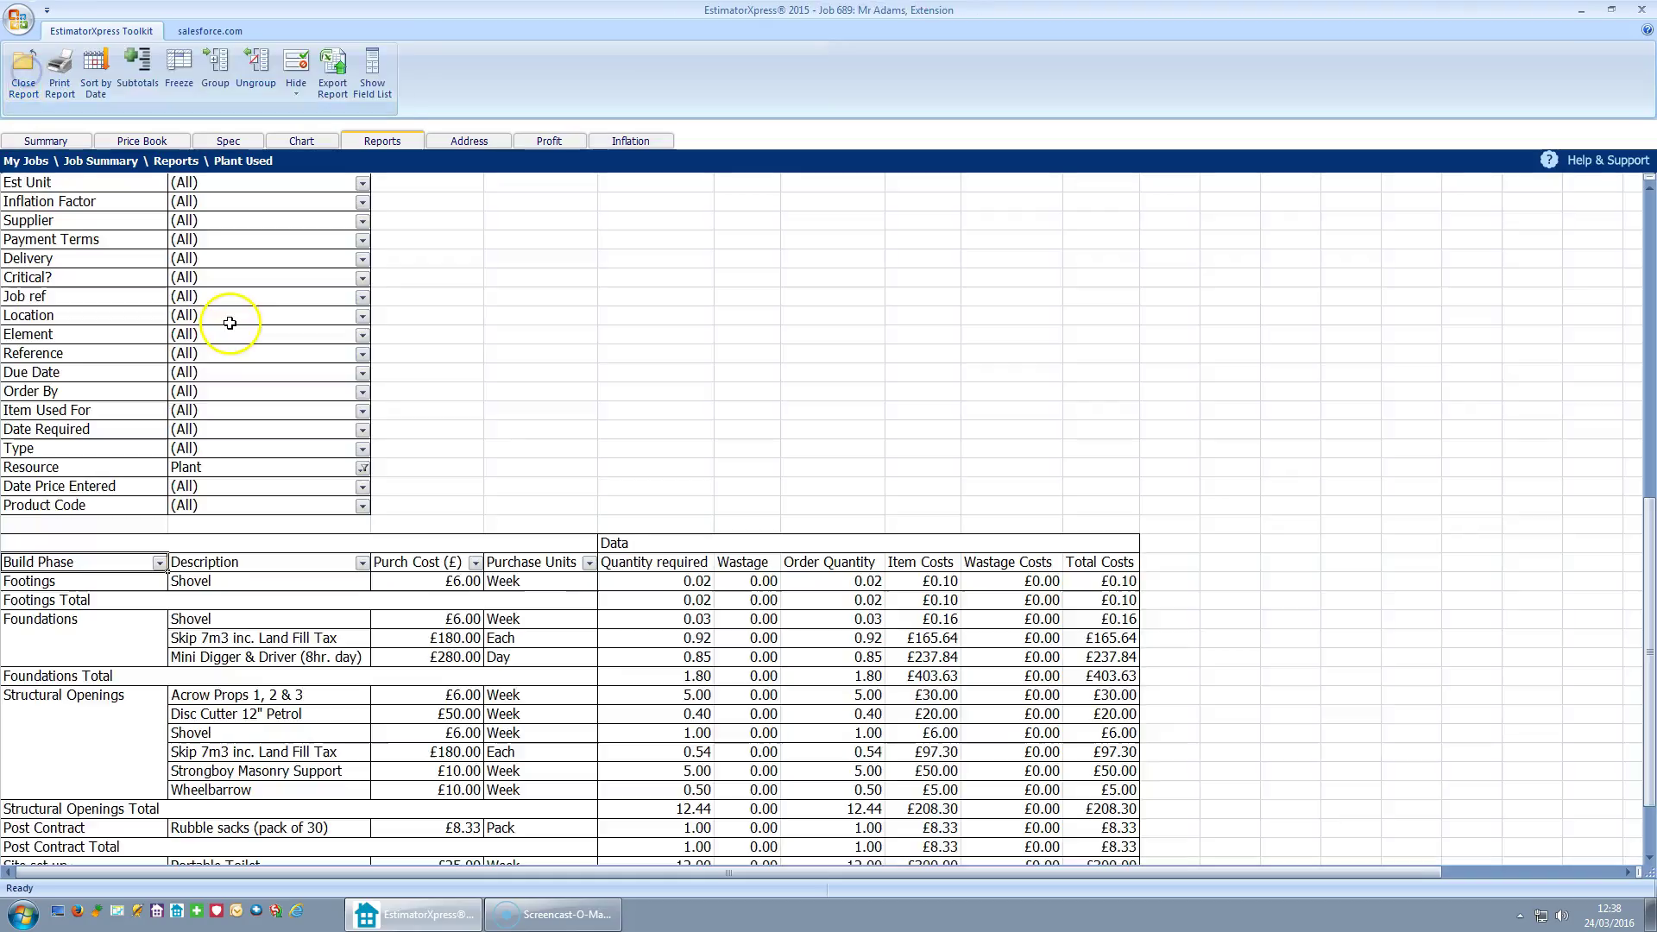
scroll(173, 544, down, 1)
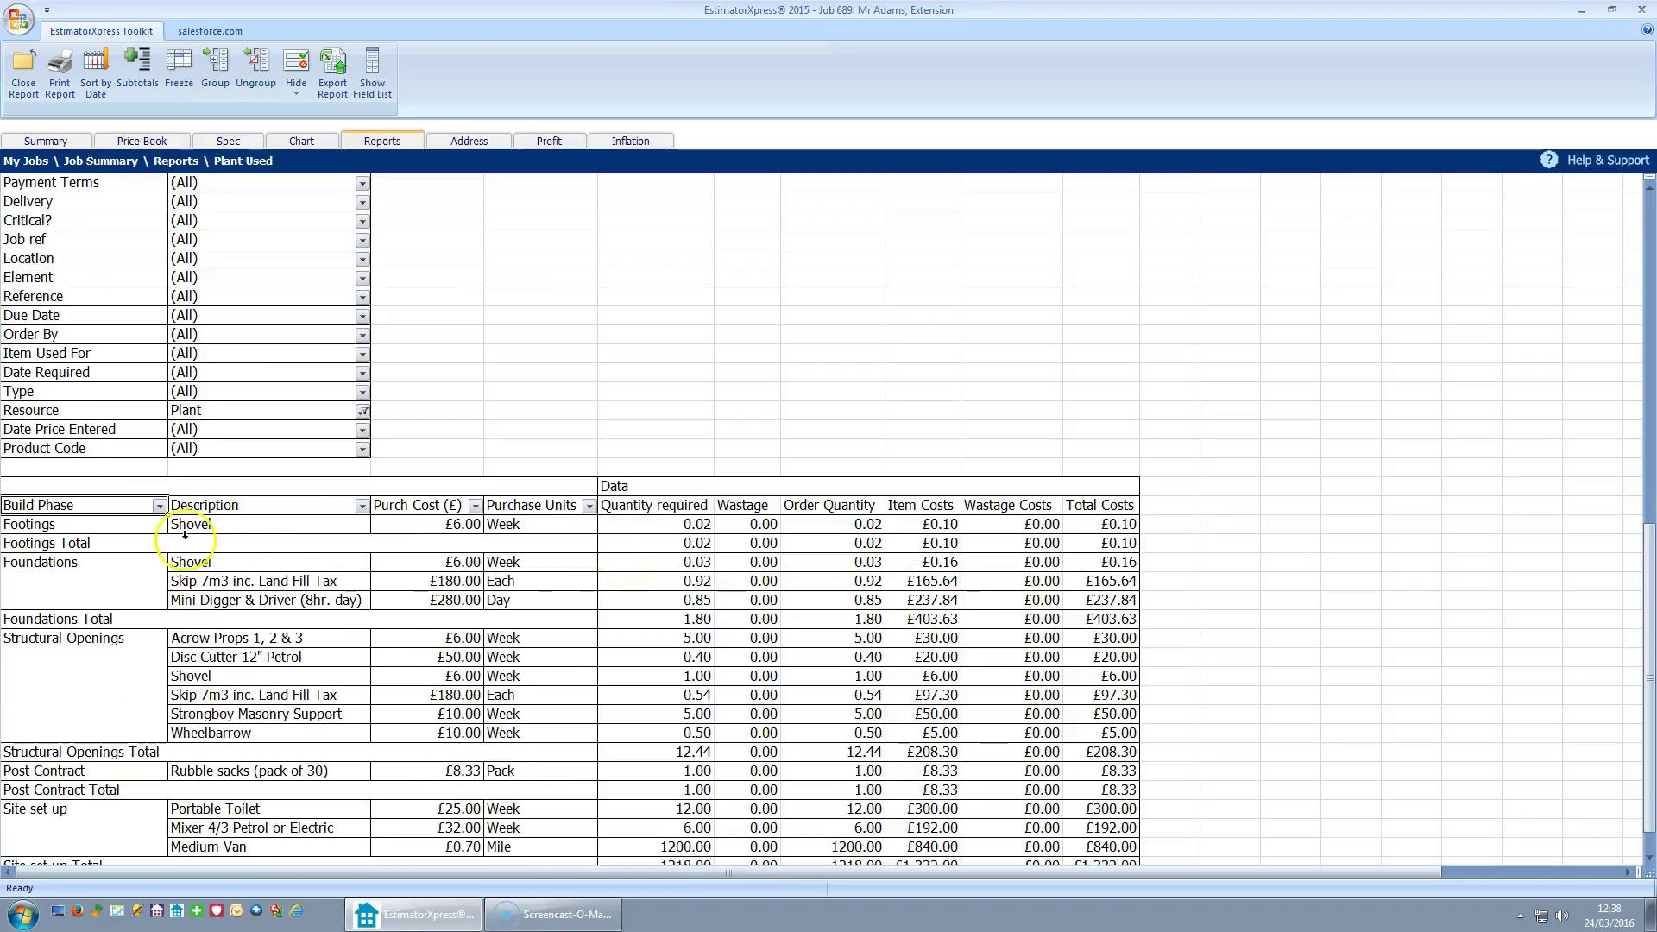
scroll(126, 550, down, 1)
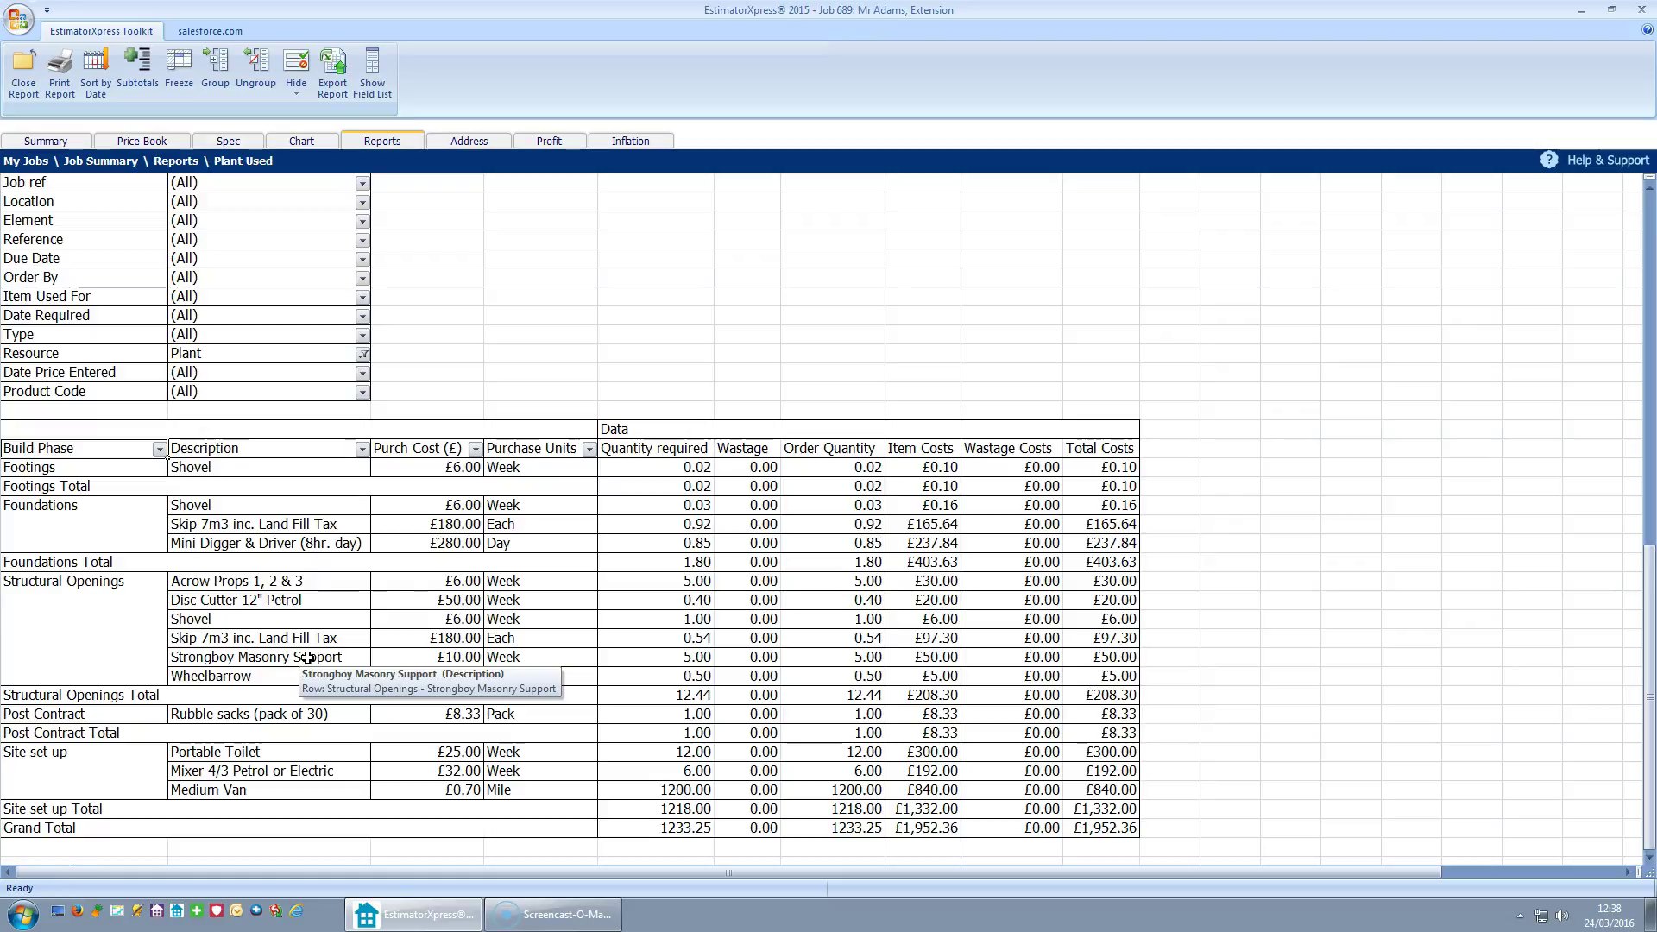
click(34, 89)
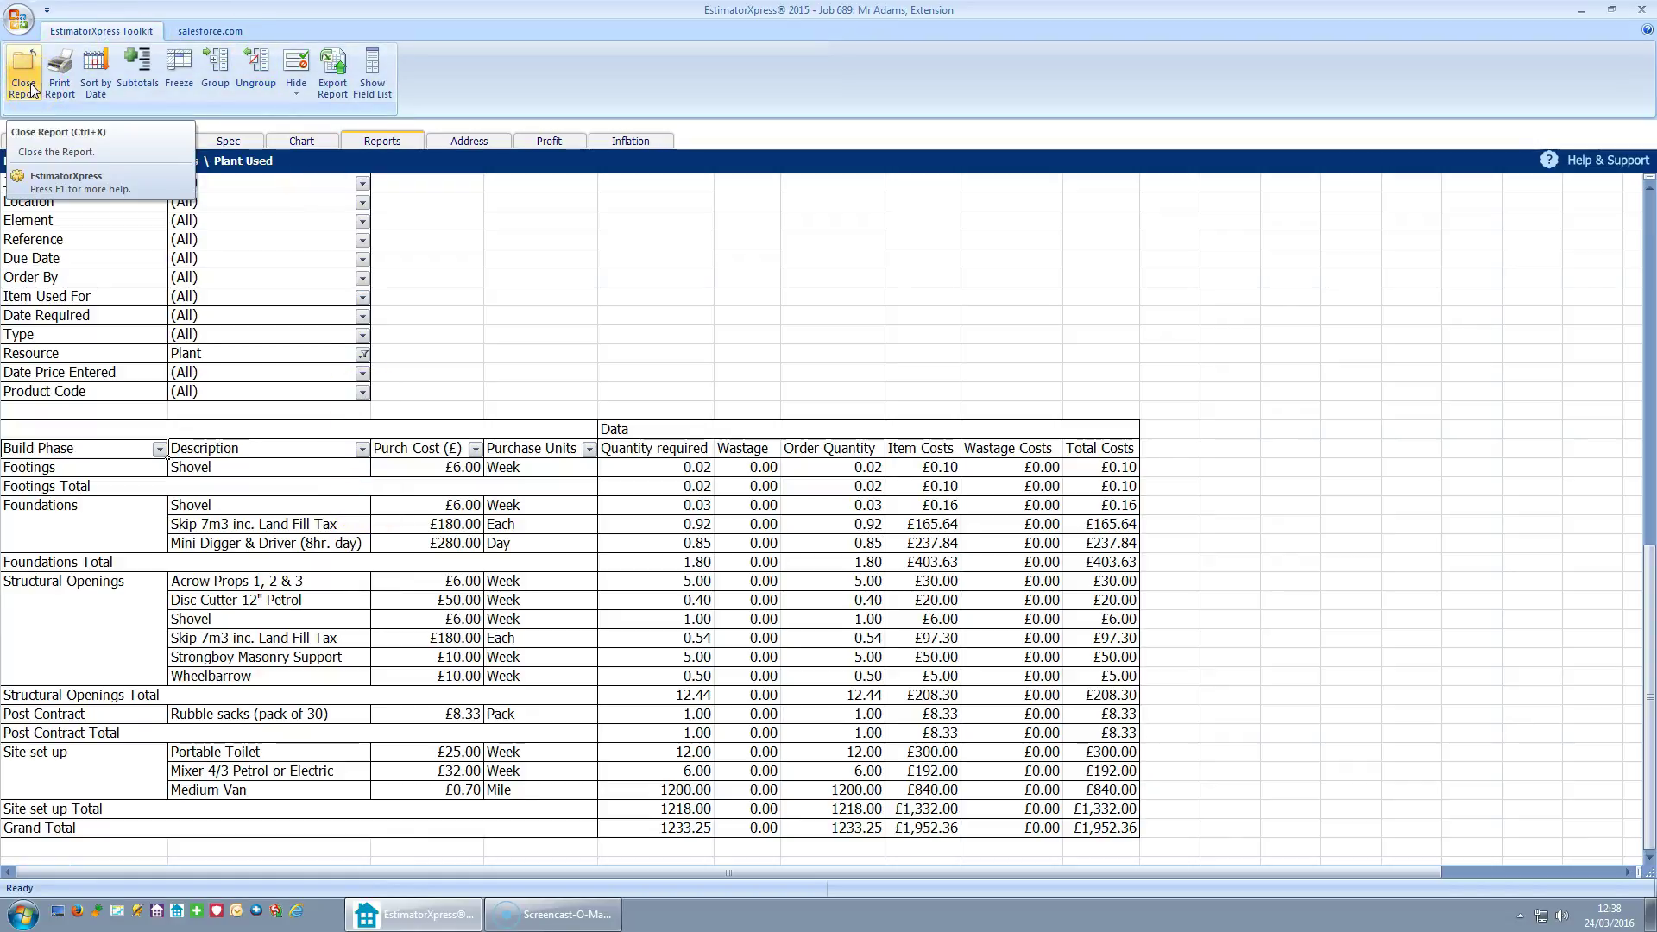
click(30, 89)
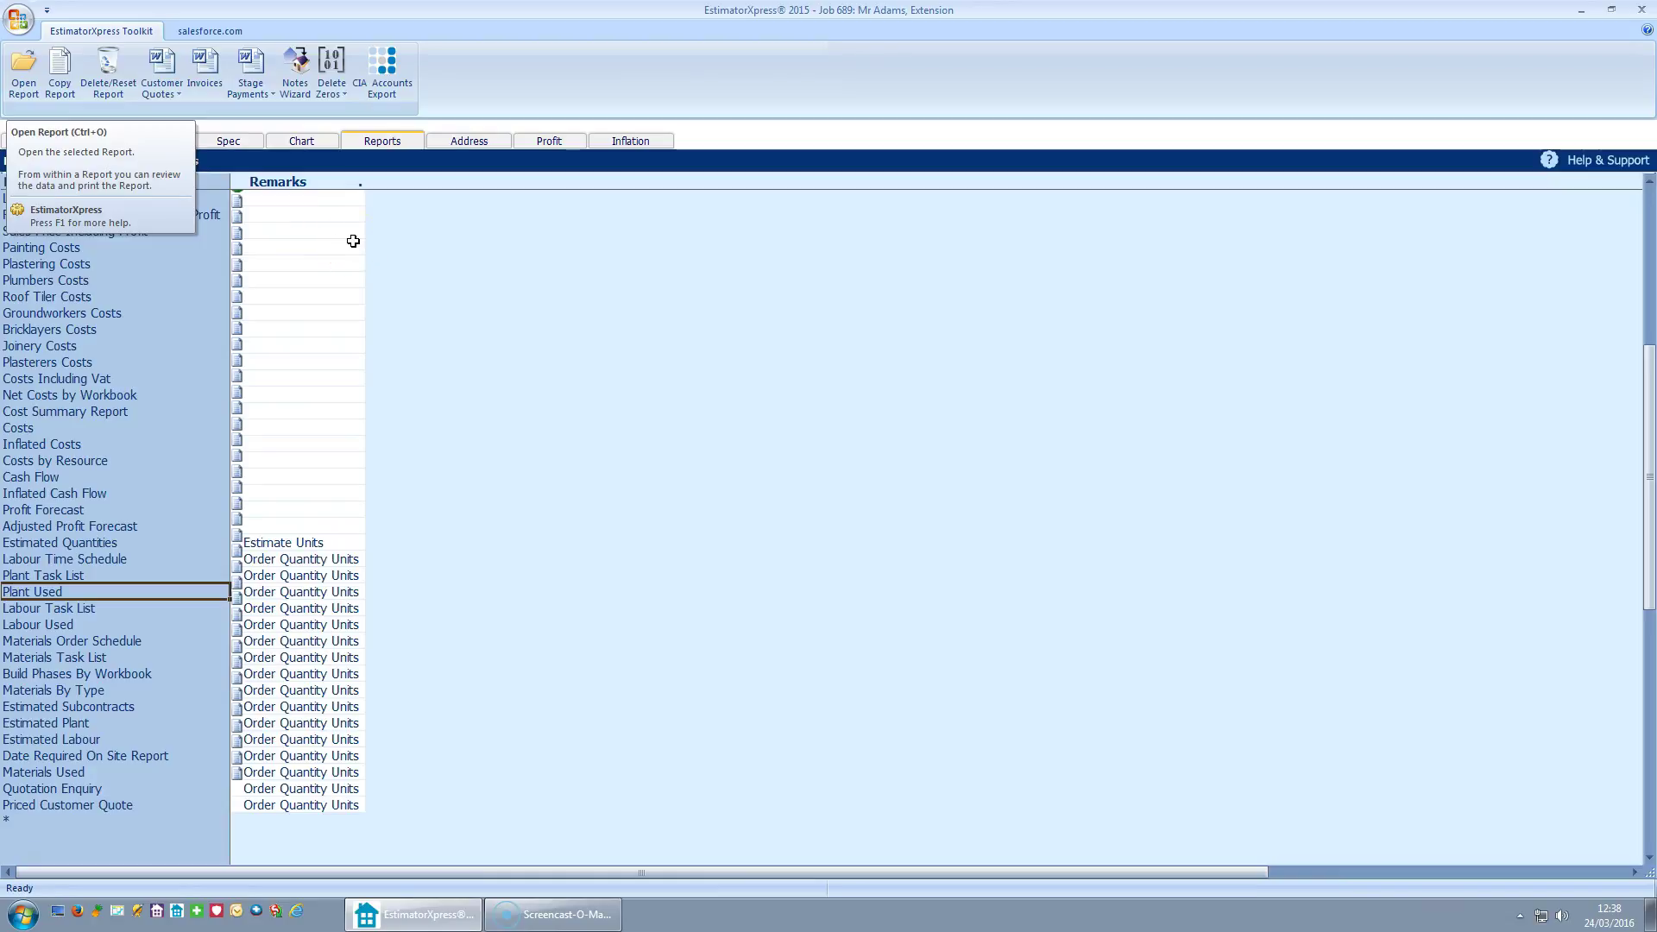
Open the Materials Used report and examine the required quantities and wastage of the Brickwork Shell materials
click(96, 773)
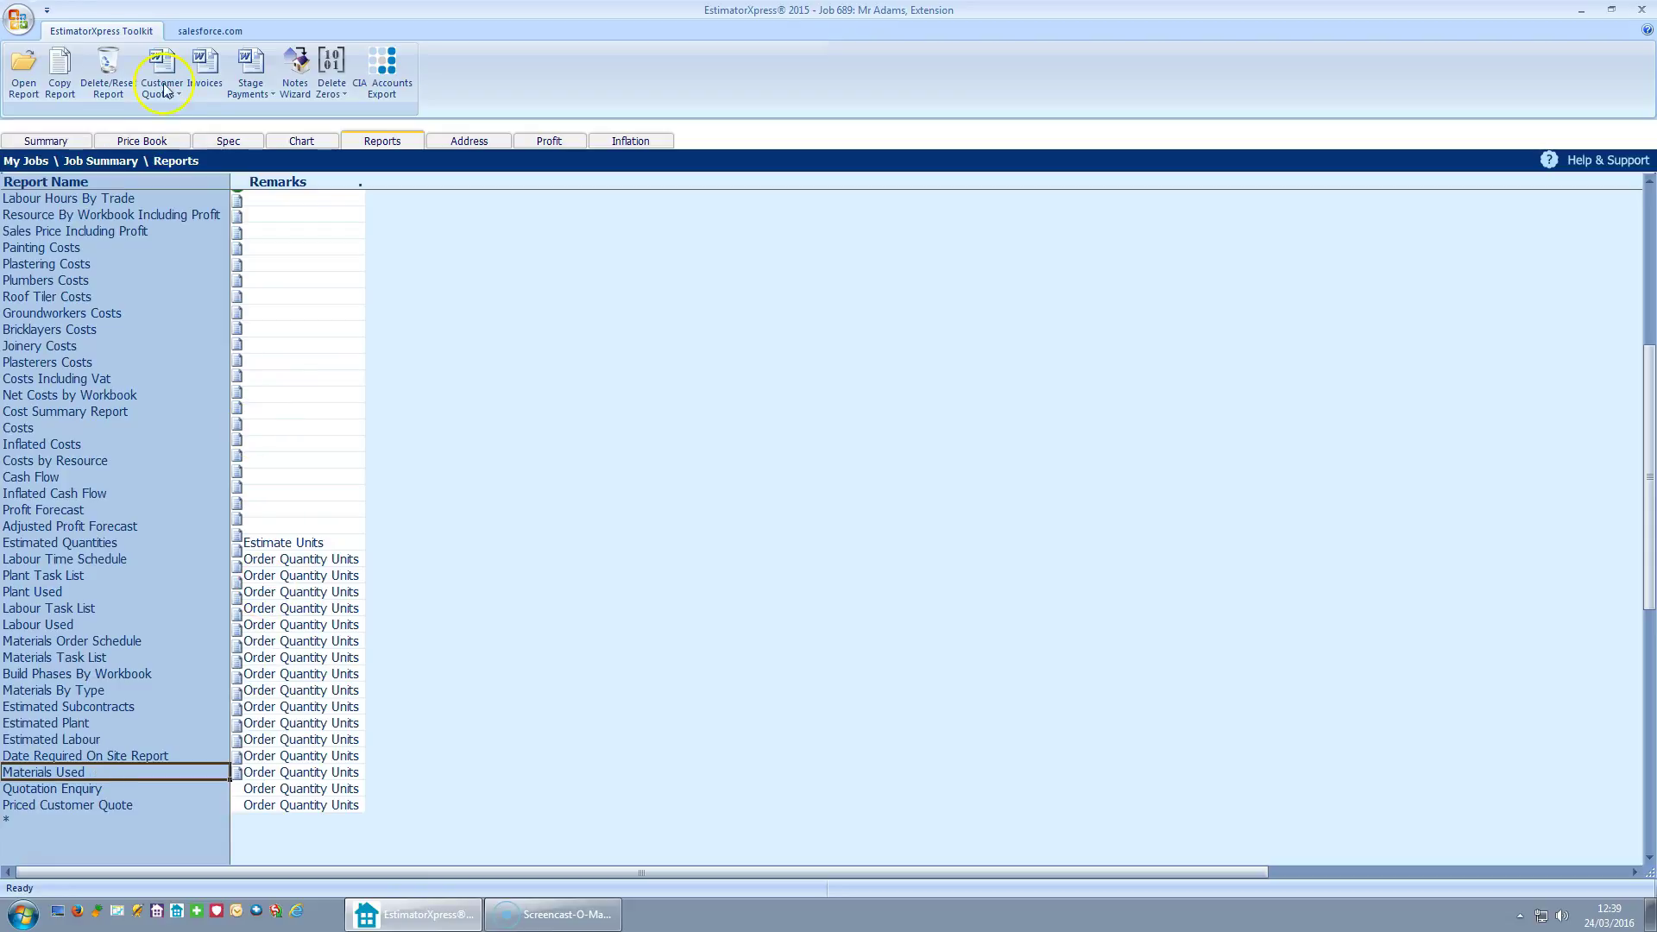
click(24, 73)
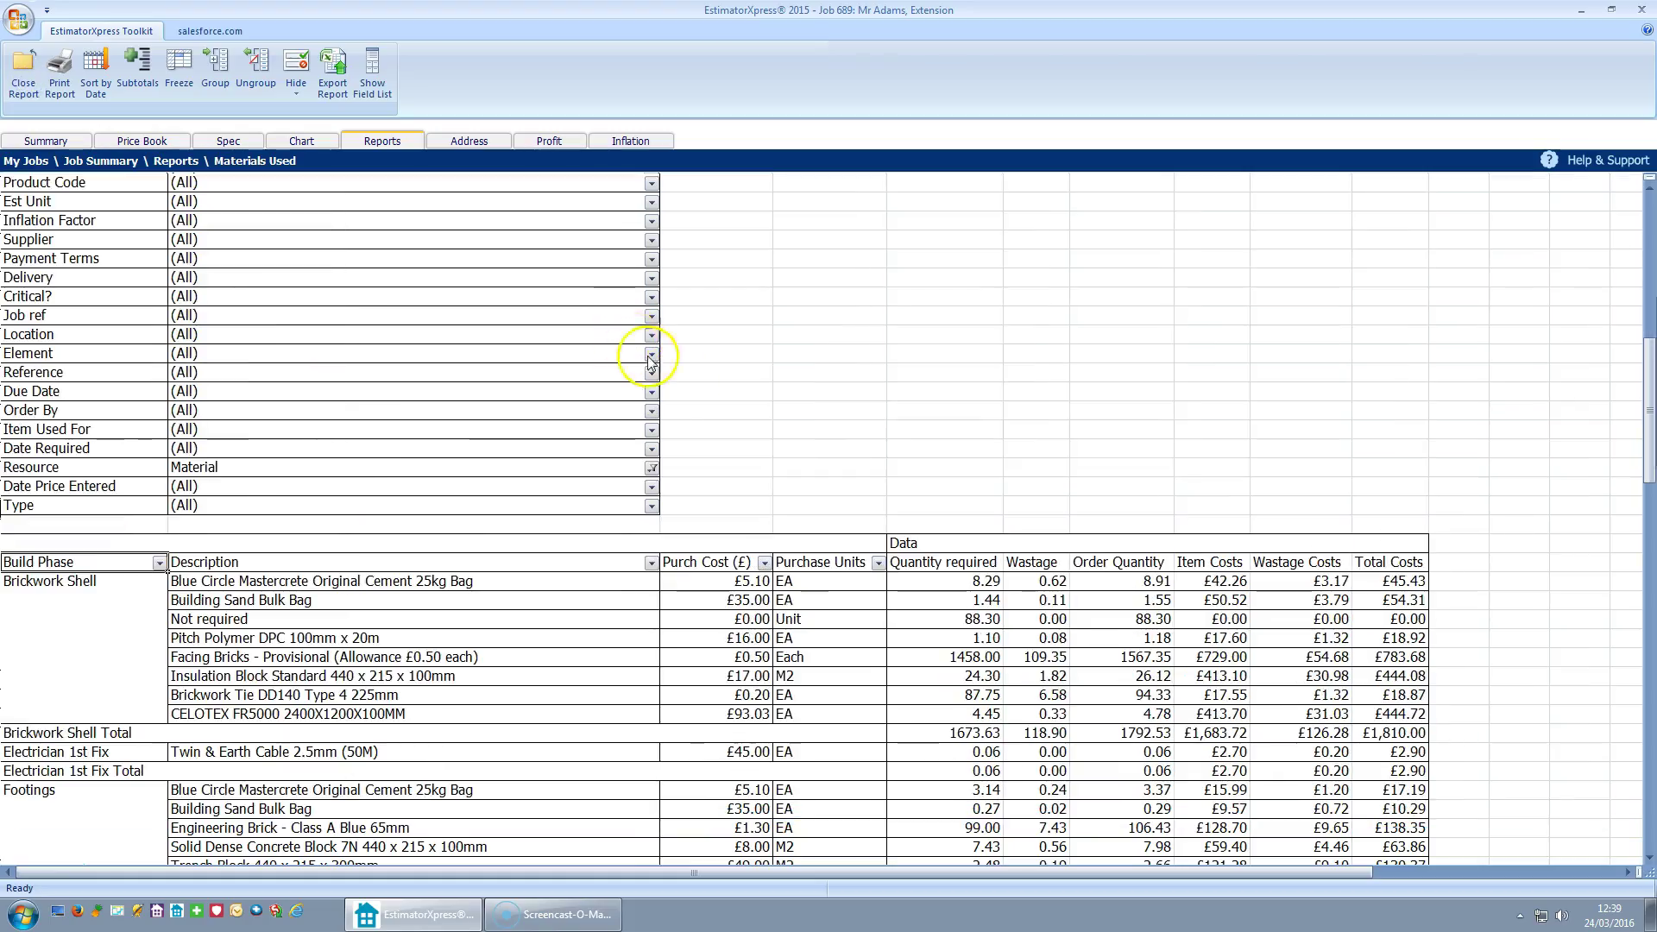
scroll(924, 470, down, 3)
mouse_move(923, 470)
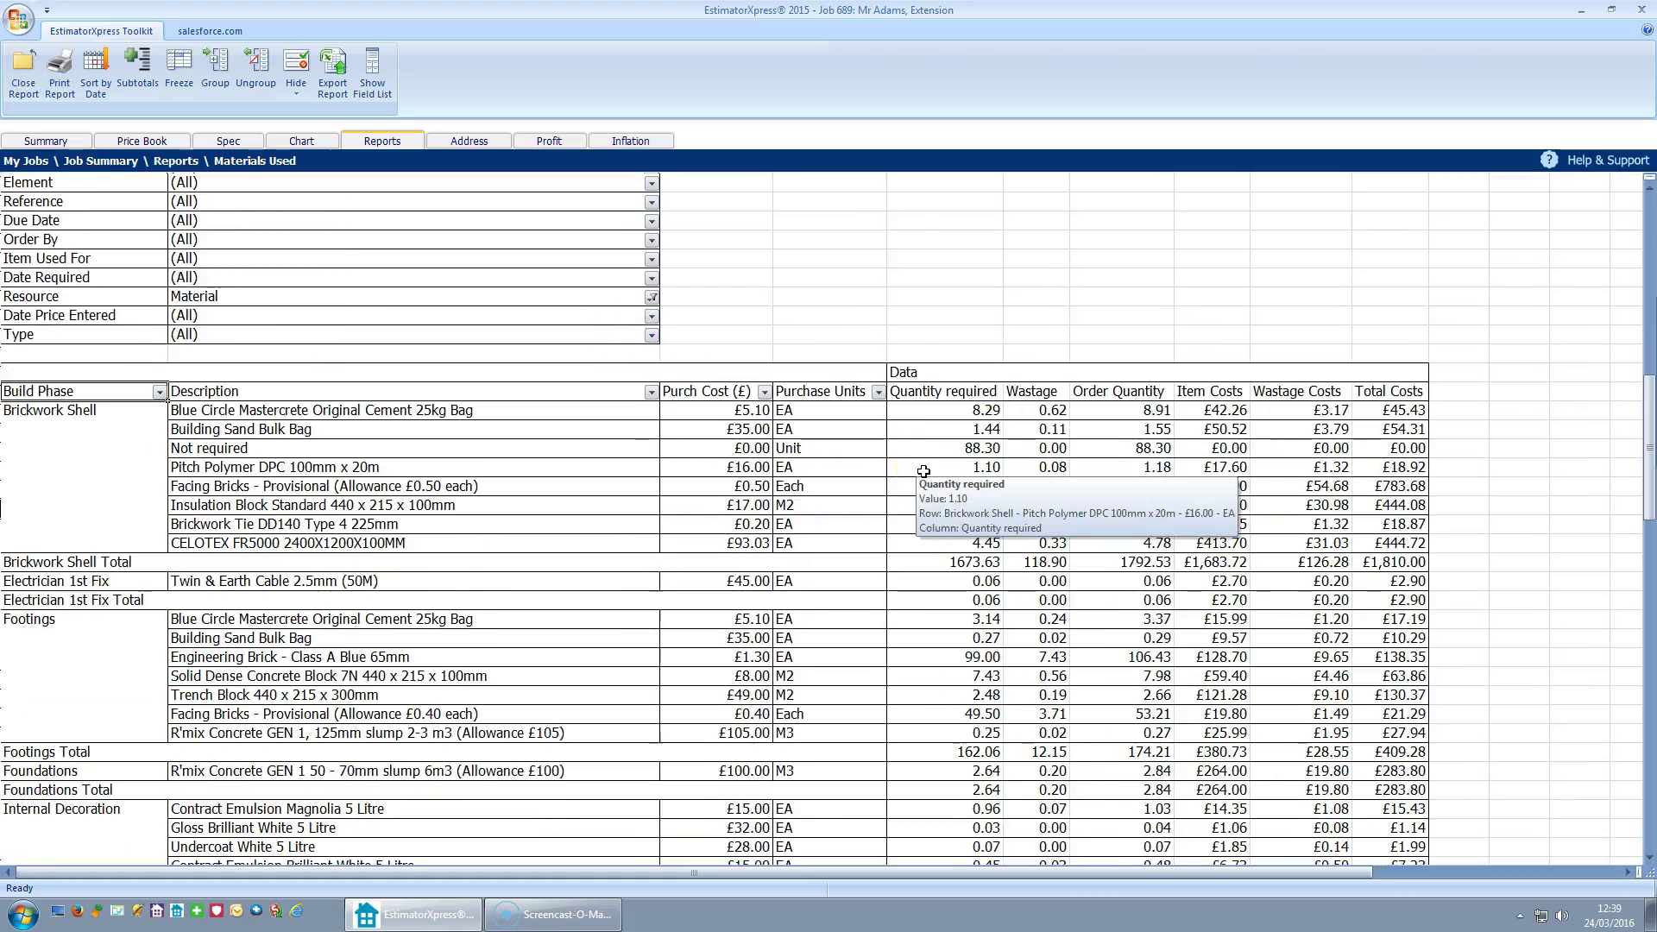
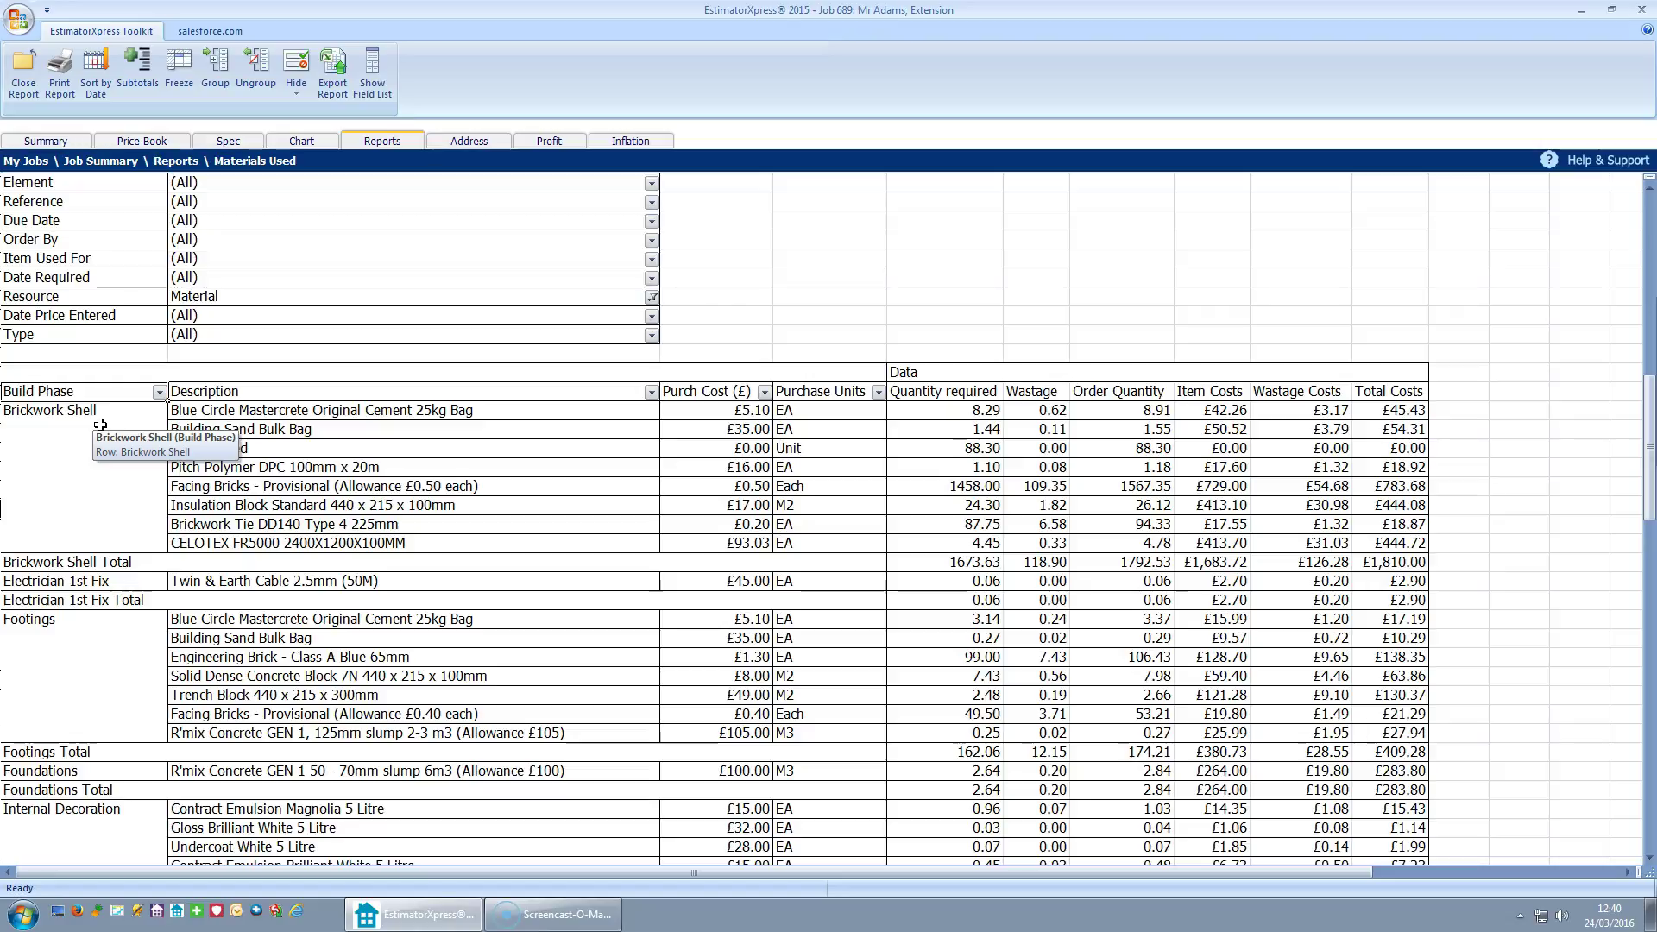
click(1028, 414)
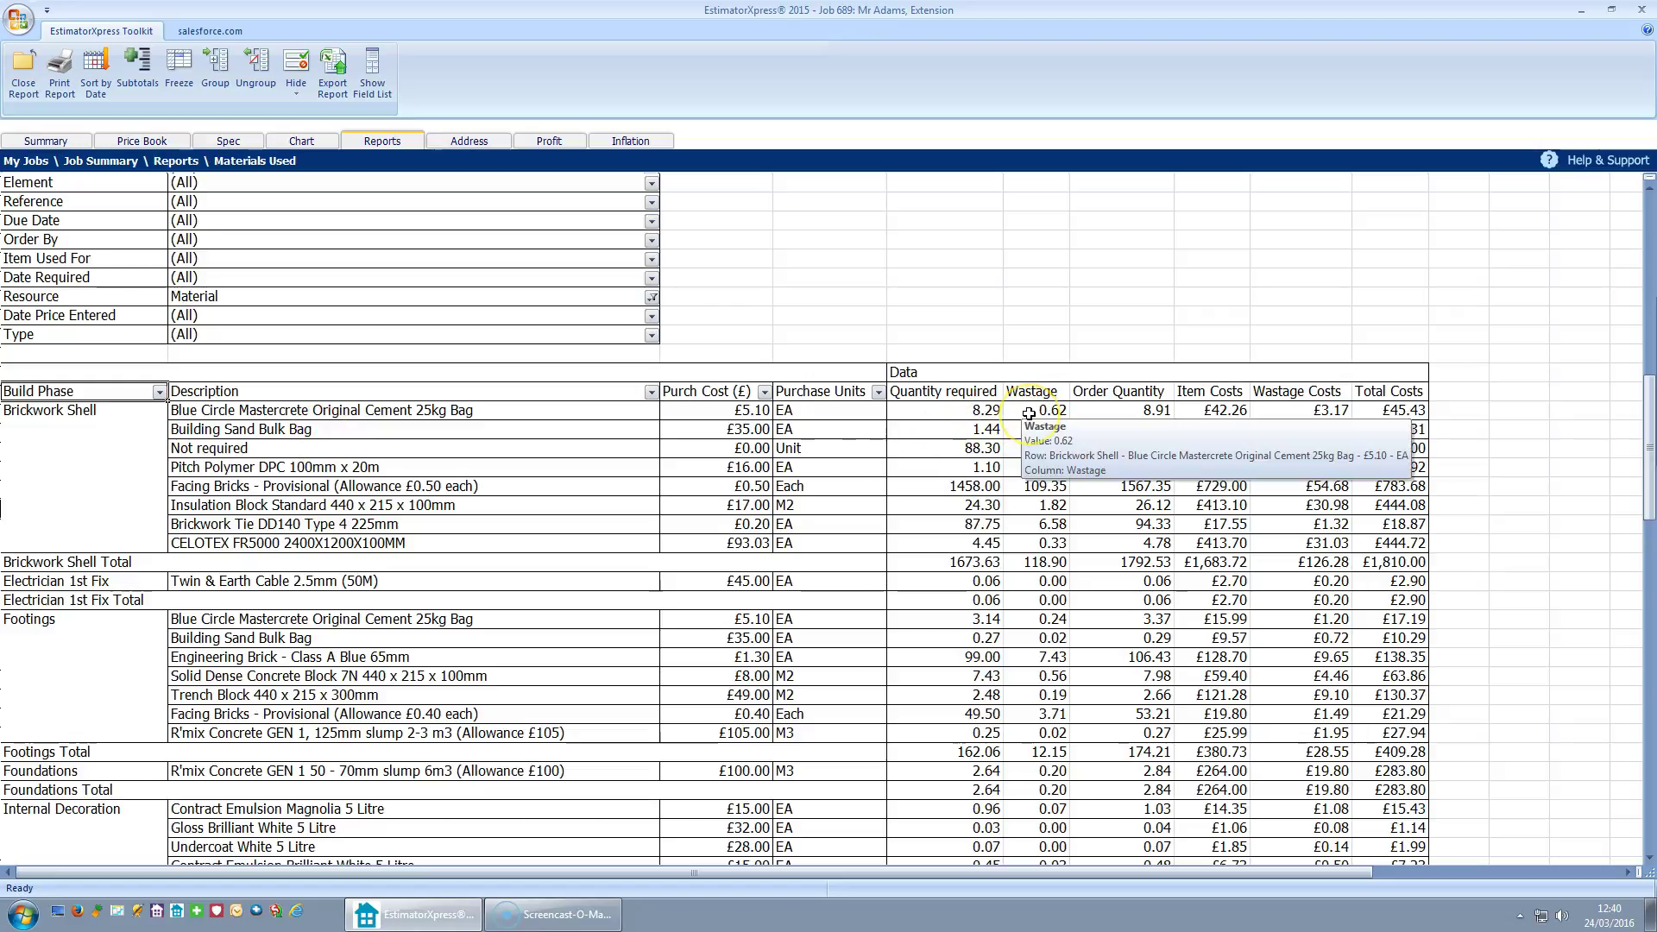
click(1012, 433)
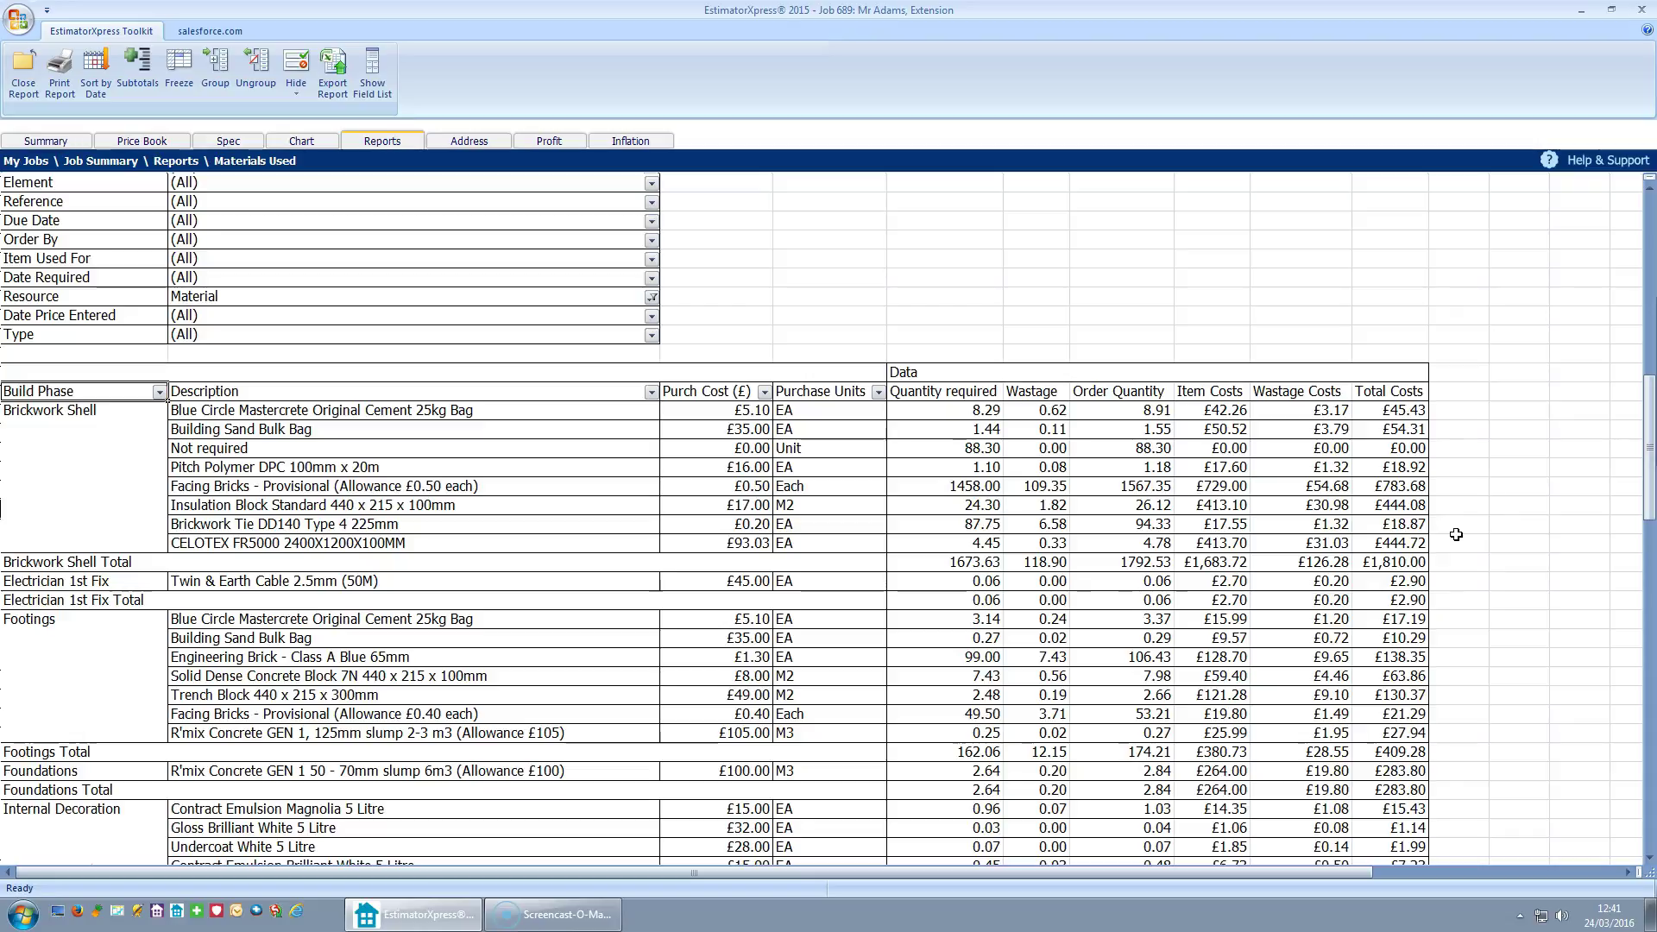
Examine the material quantities and total costs of the other build phases in the Materials Used report
key(alt)
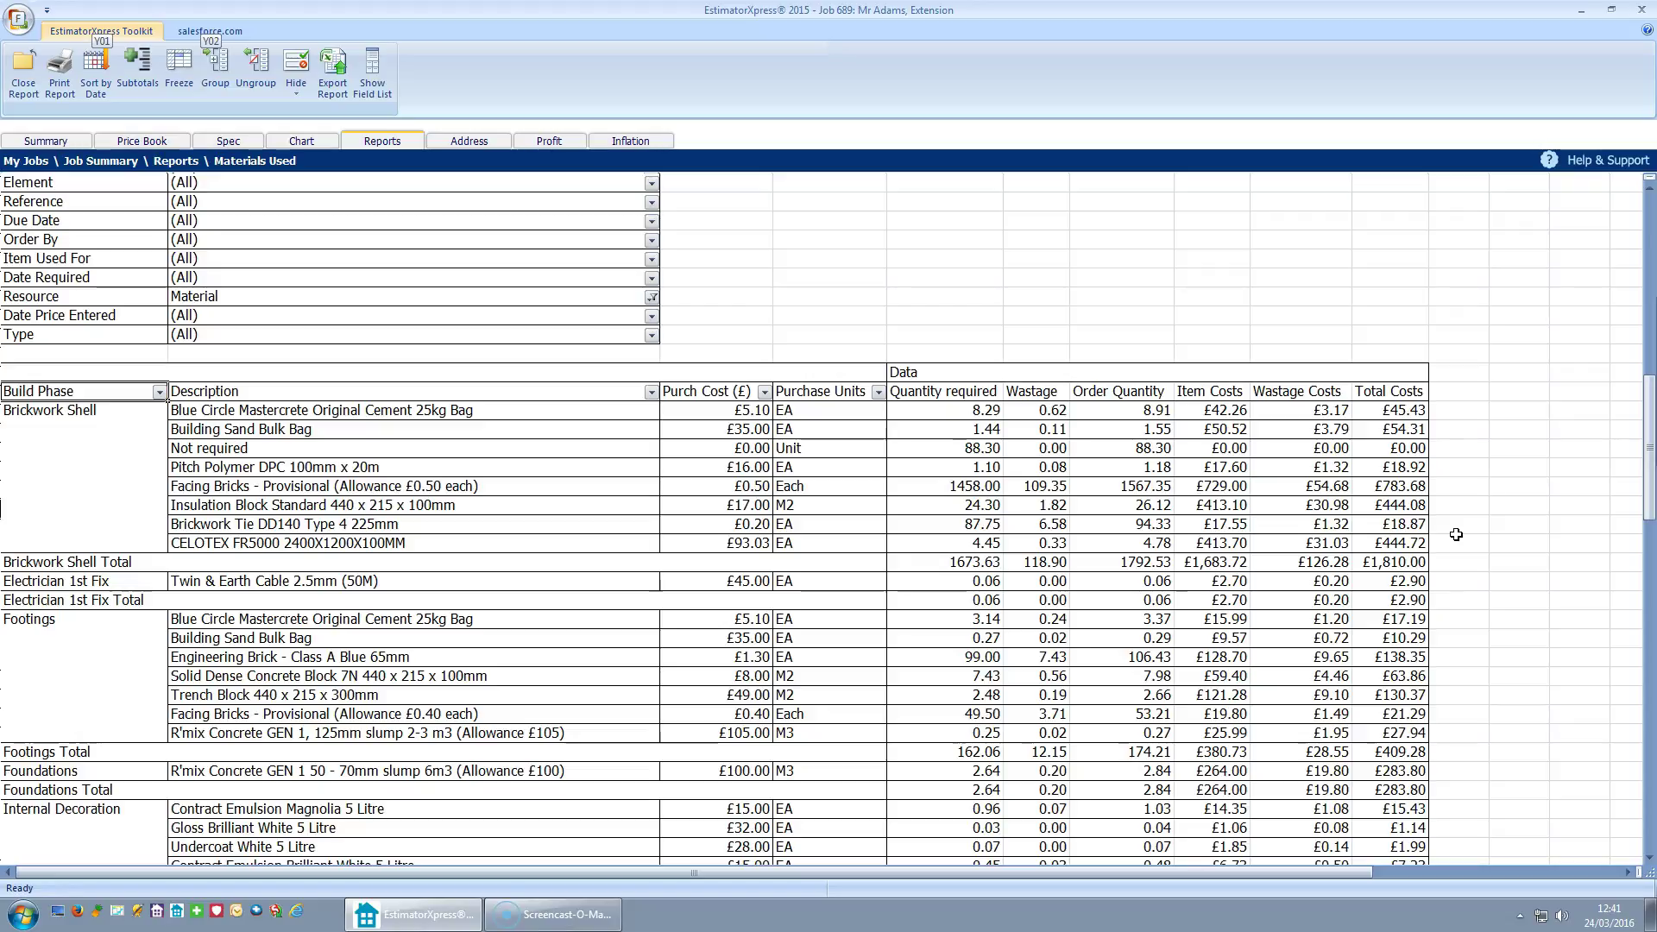
click(1456, 528)
click(1446, 677)
scroll(1446, 679, down, 1)
scroll(1446, 679, down, 3)
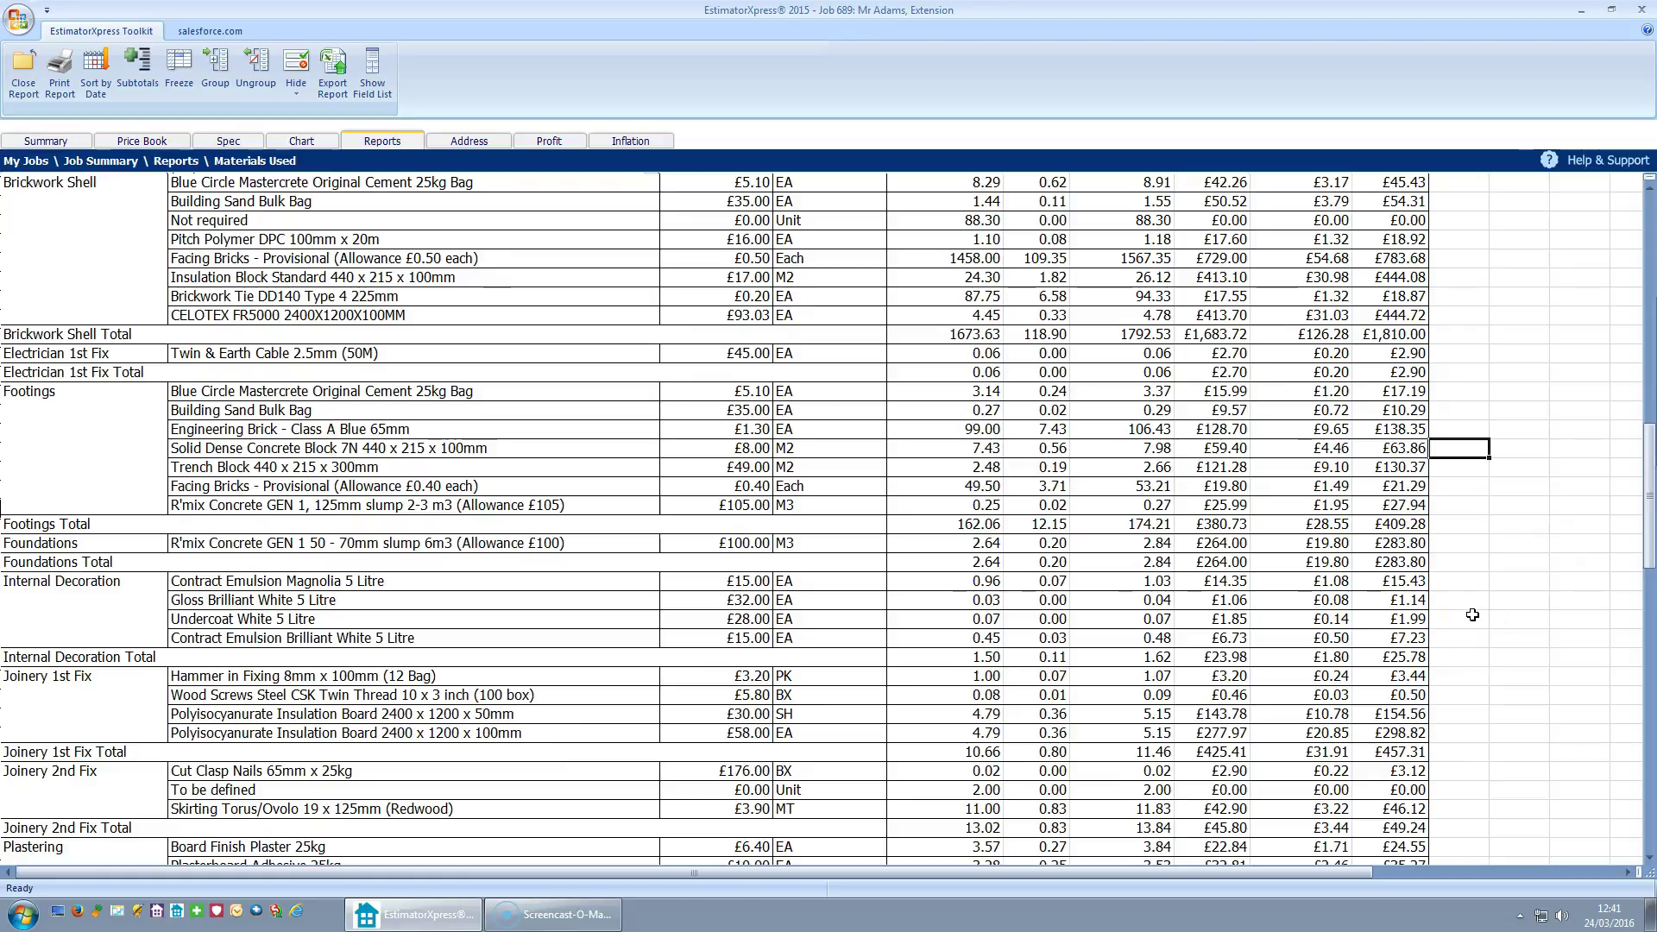
scroll(1473, 614, up, 2)
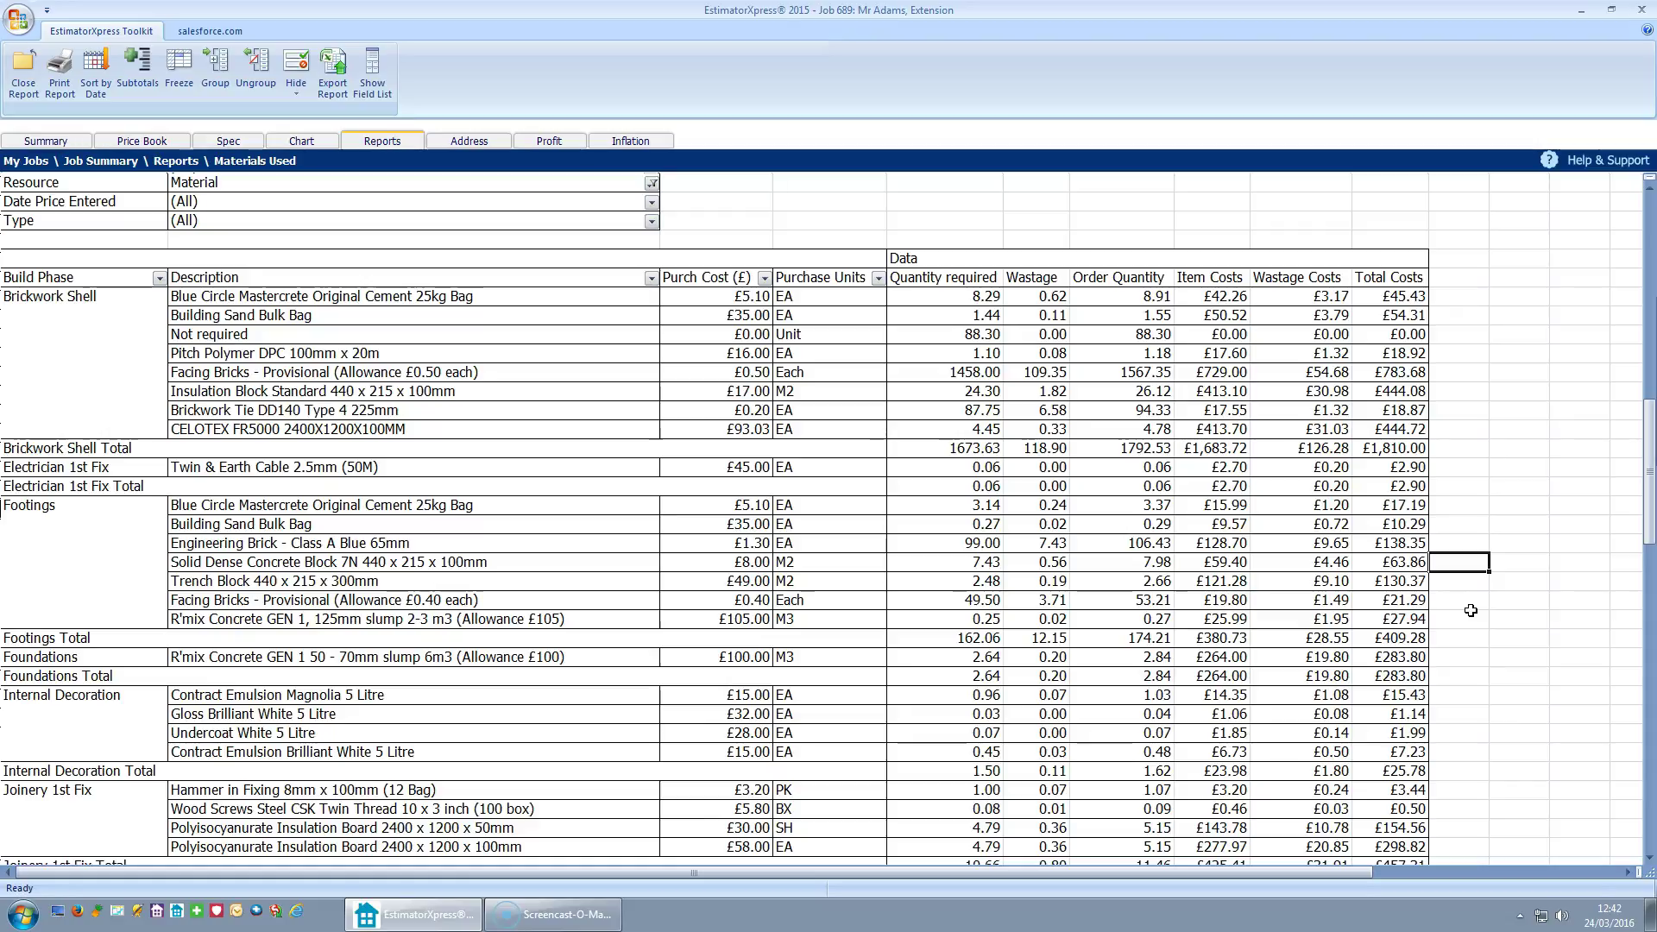
click(1455, 610)
drag(1649, 453, 1650, 354)
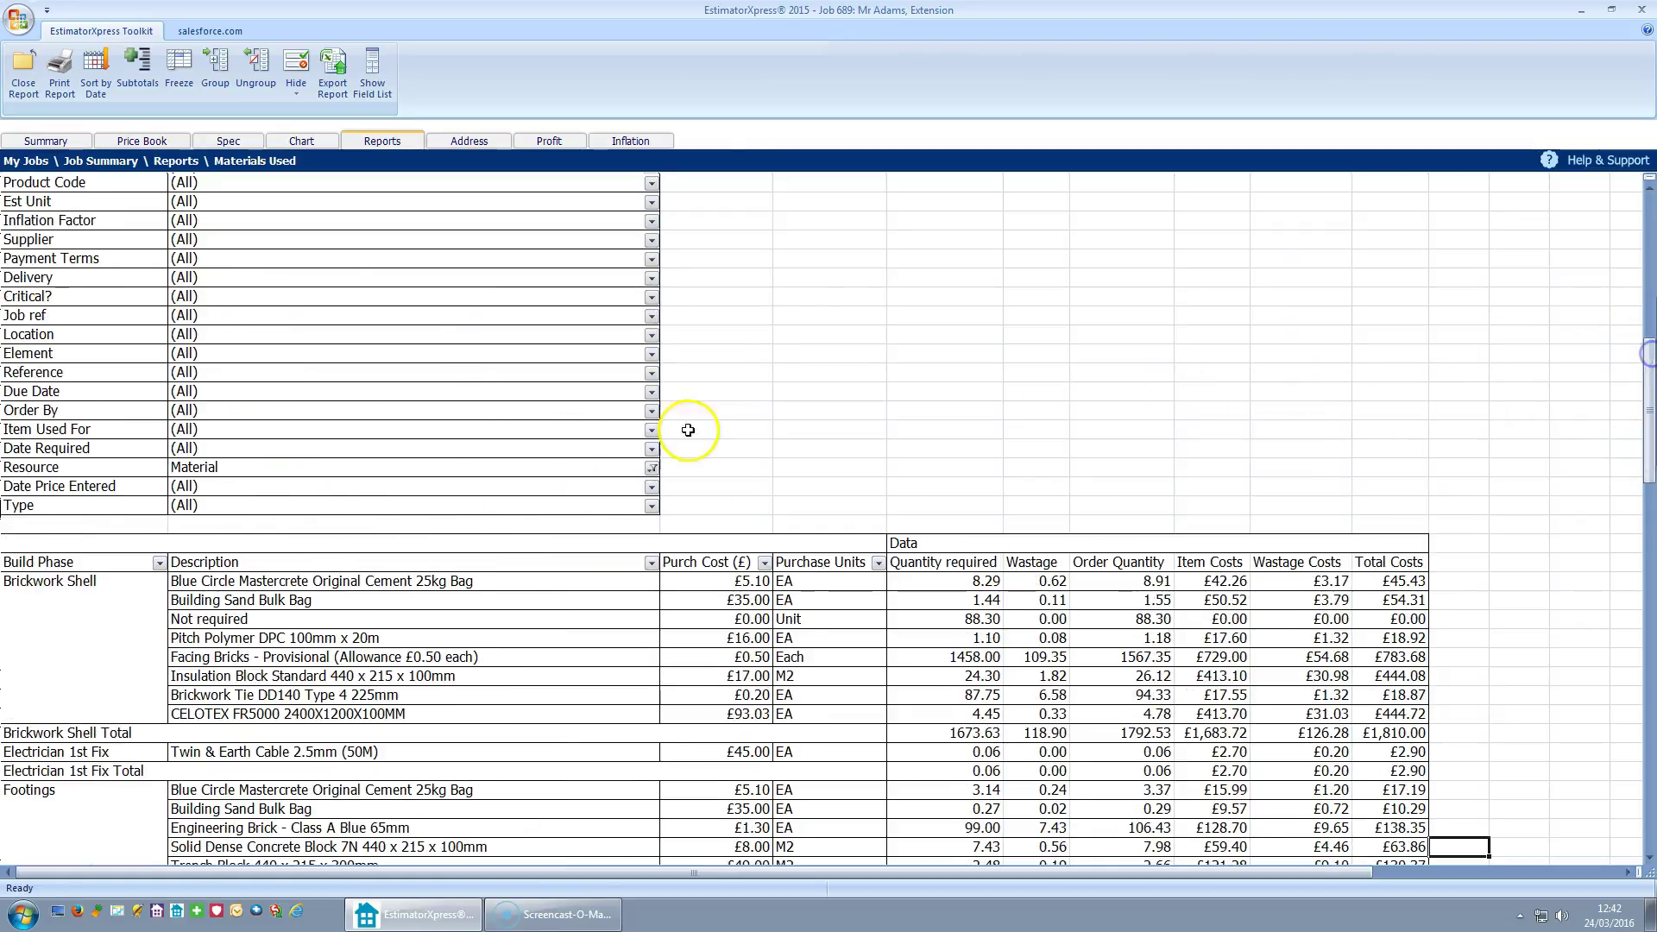
Move the Build Phase field from the table rows to the report filters and review the materials combined by description
click(73, 563)
click(227, 563)
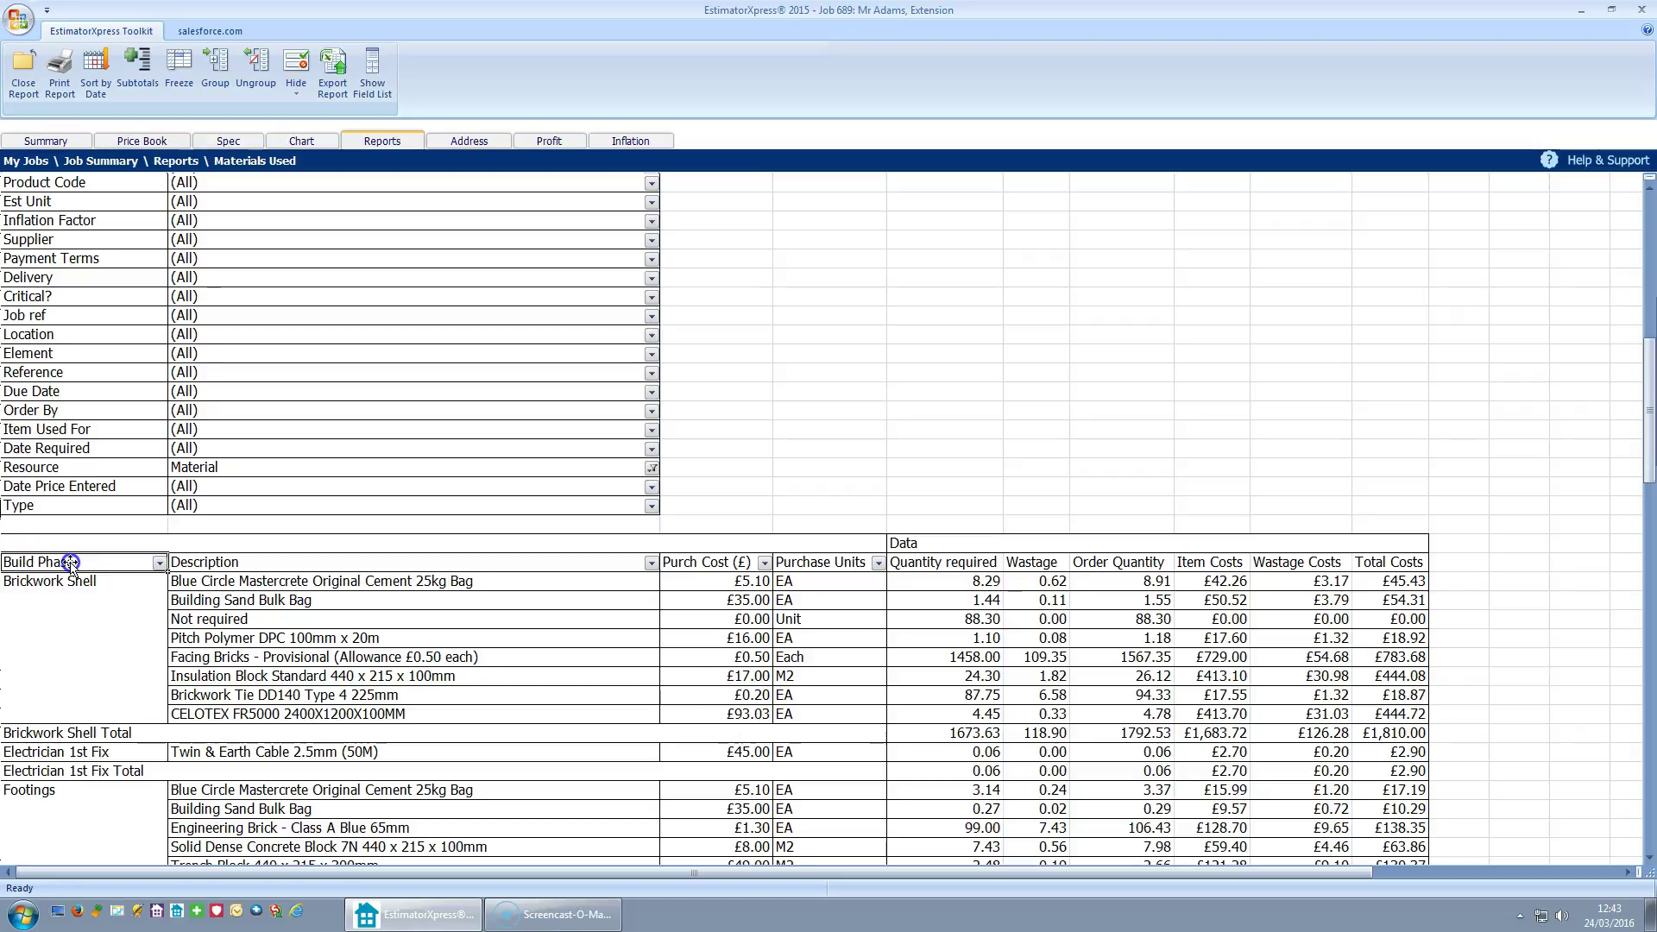
drag(69, 556, 65, 477)
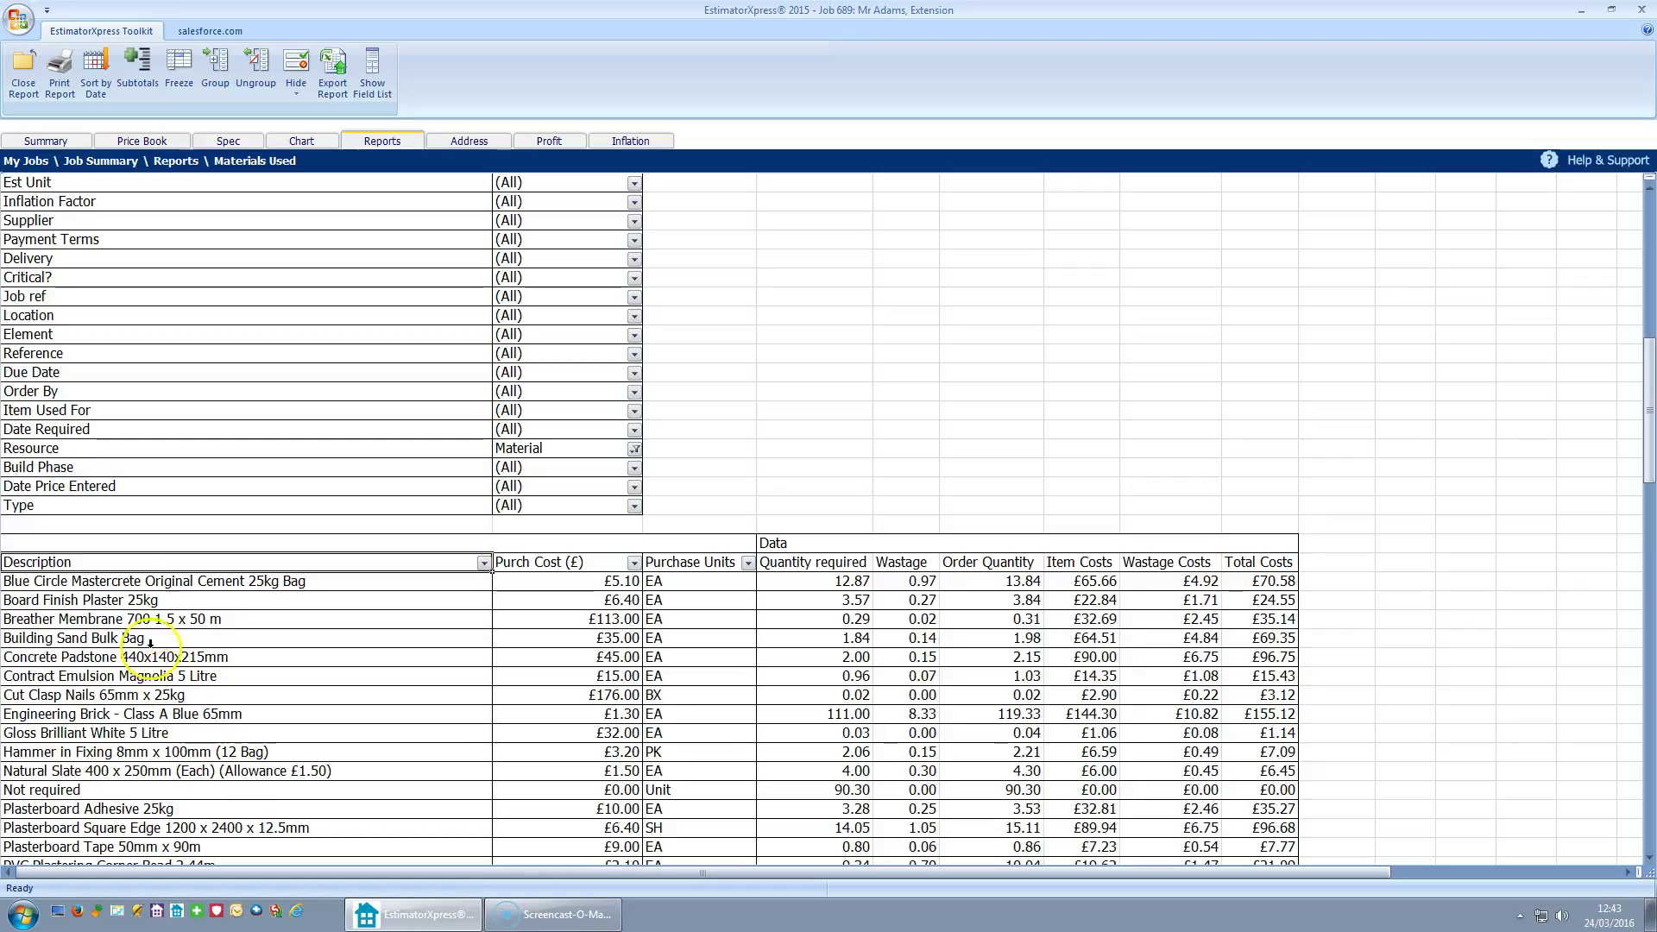
scroll(198, 604, down, 4)
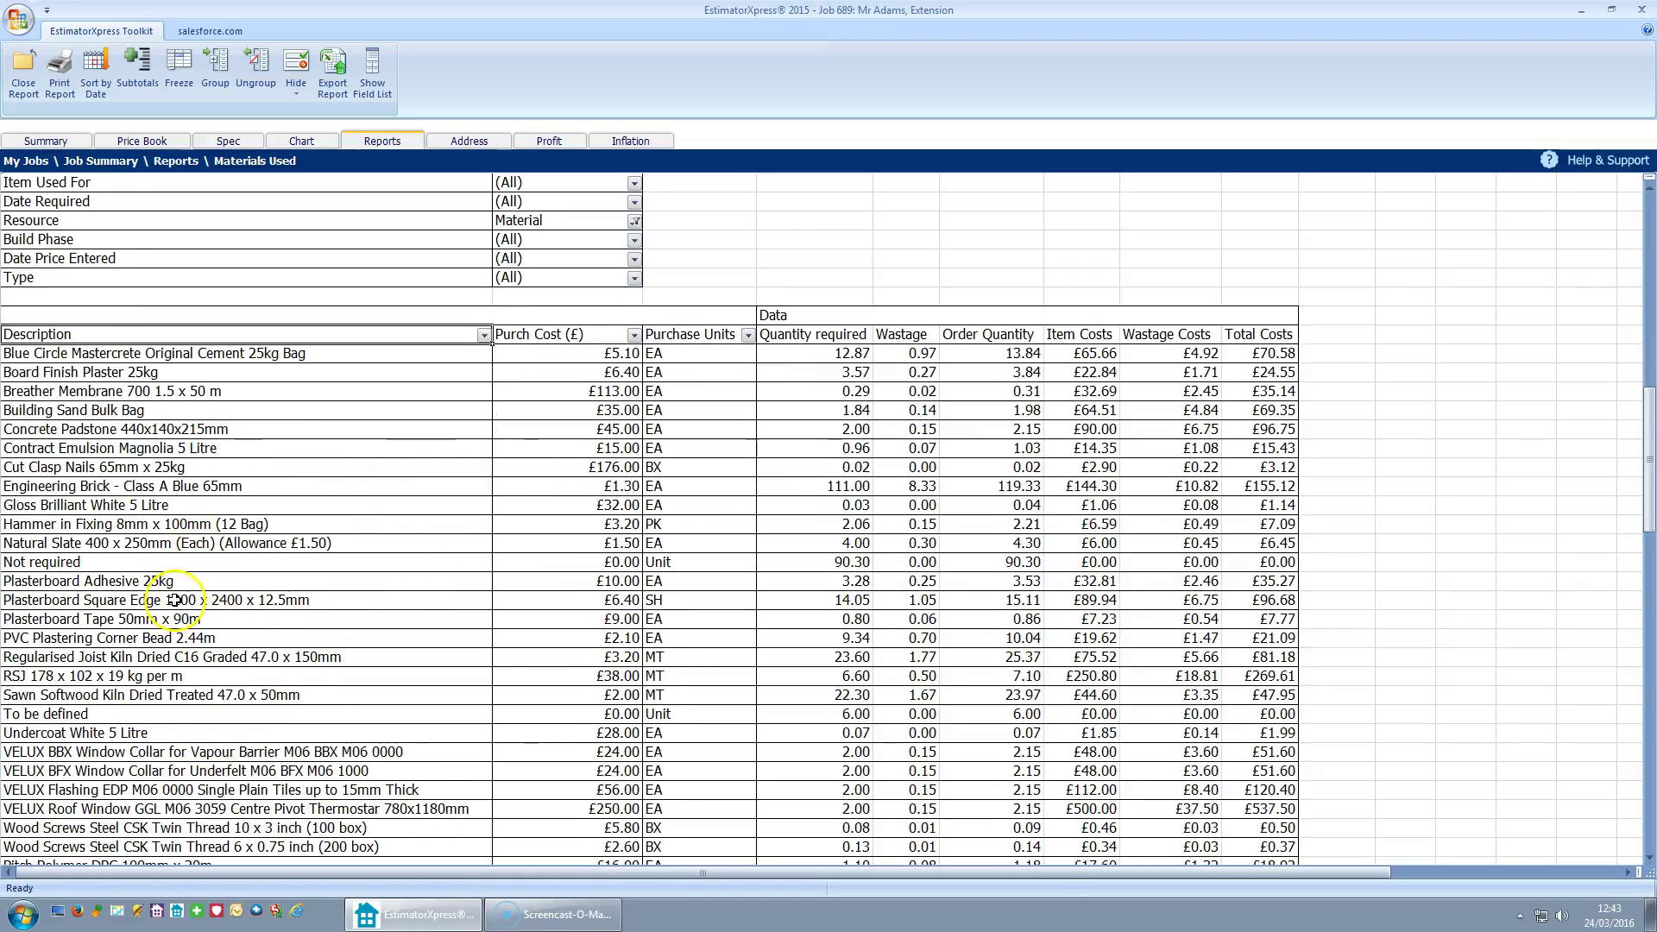
scroll(174, 600, up, 2)
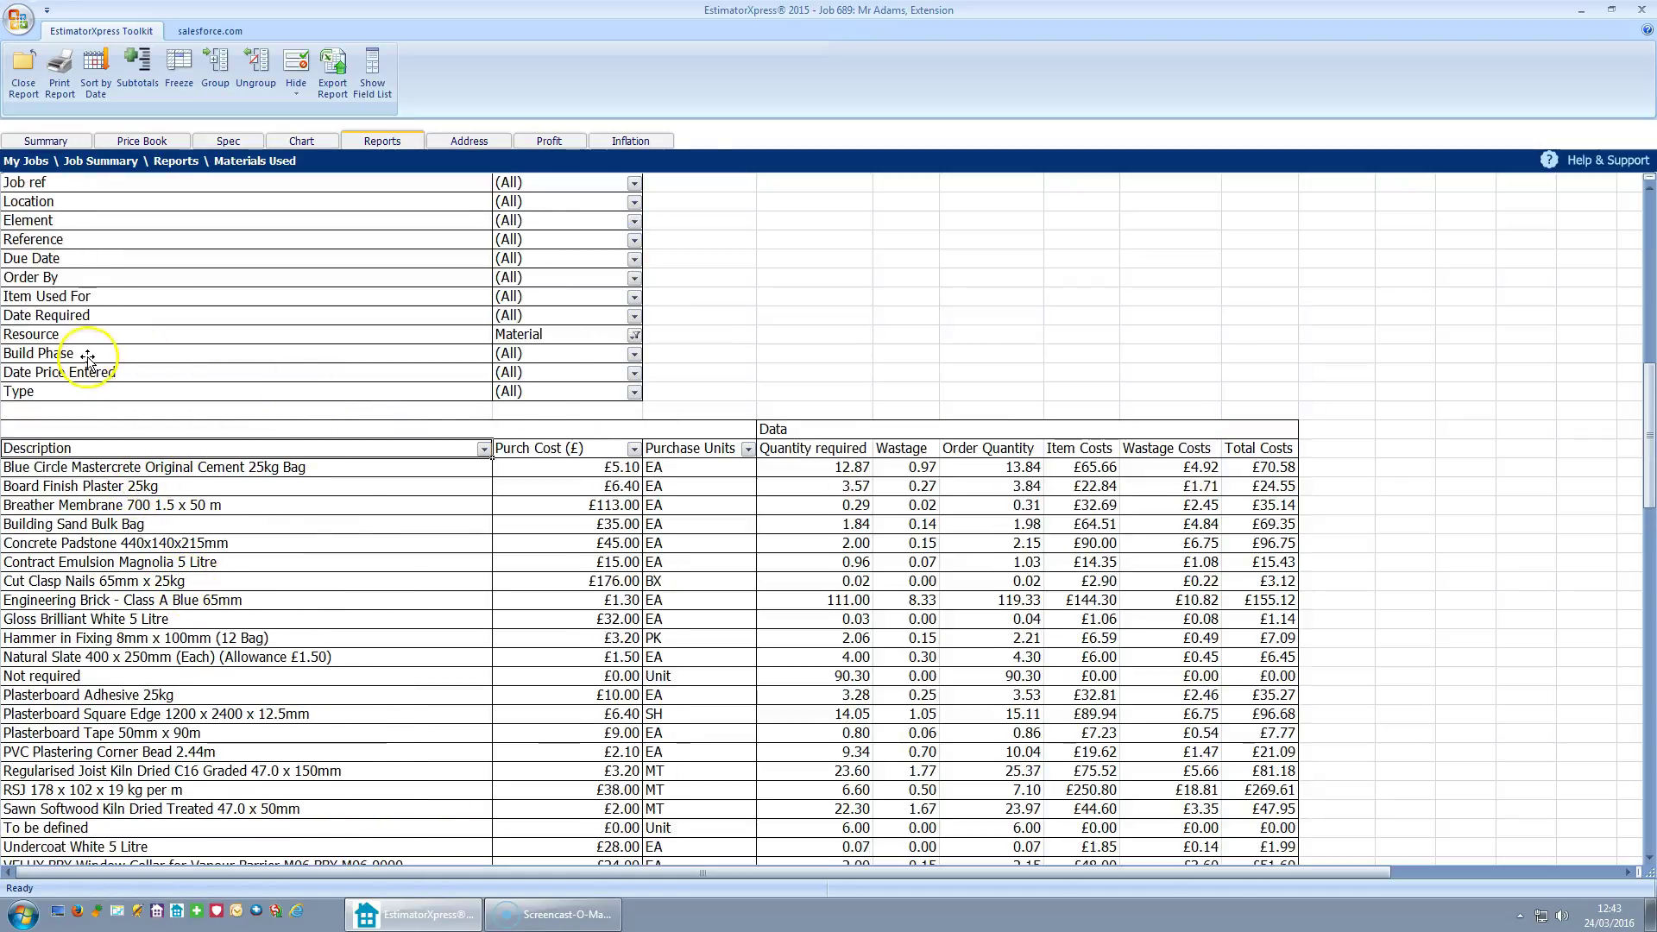
Return the Build Phase field to the table rows and place it after the Description column
drag(86, 354, 17, 440)
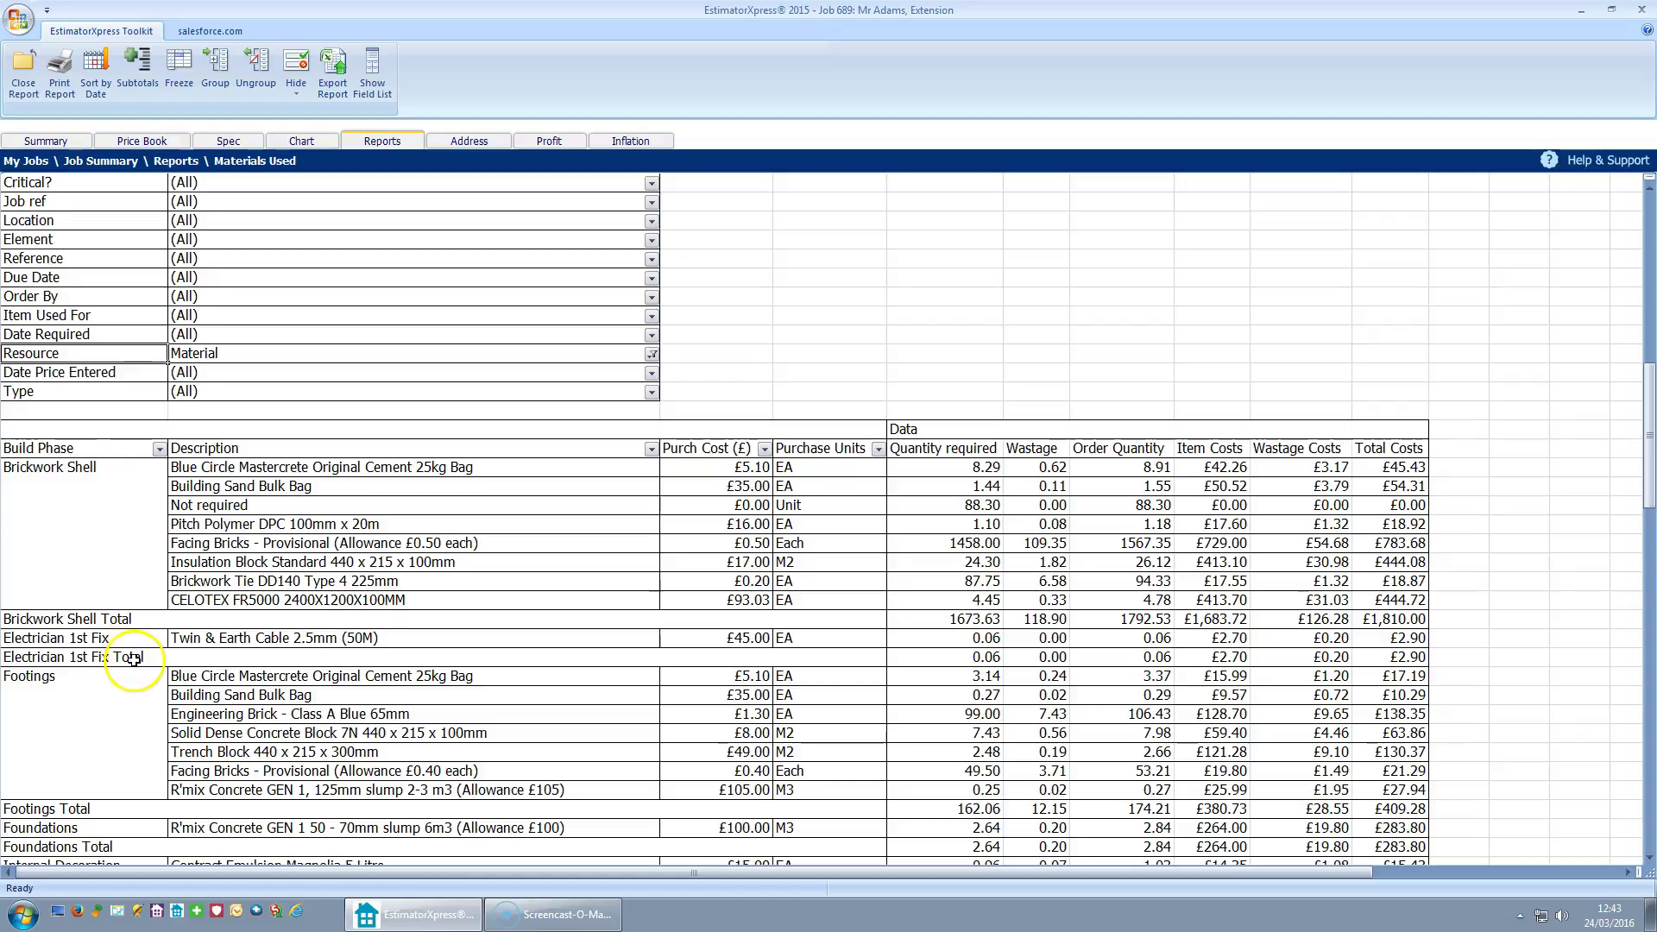
drag(92, 453, 651, 461)
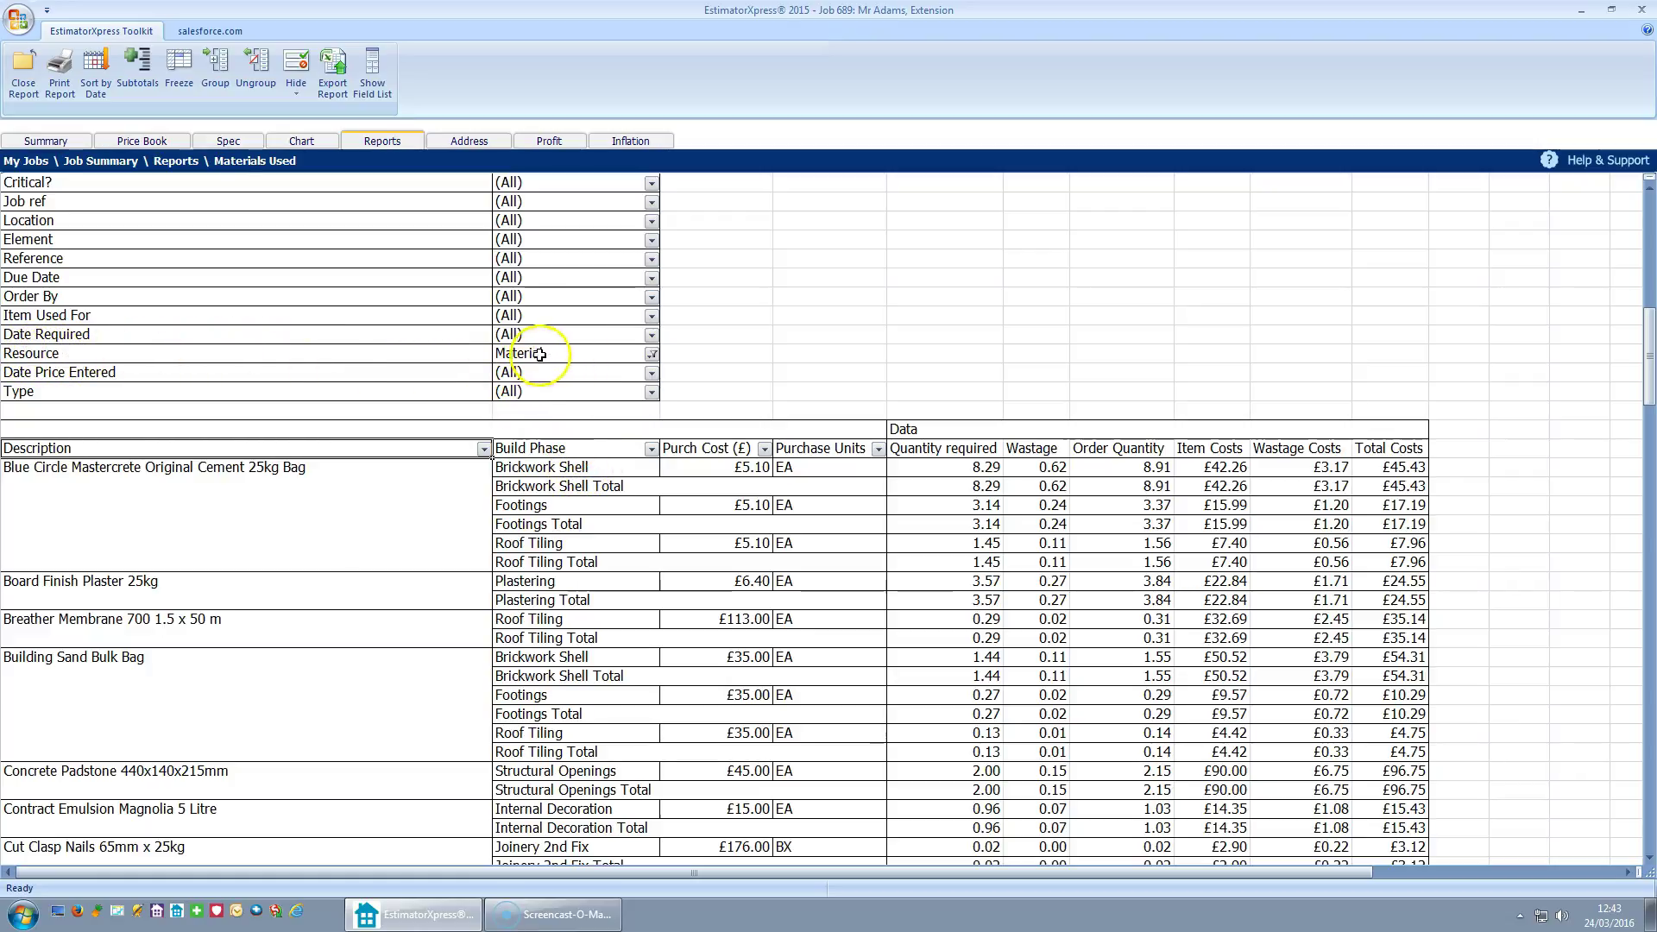
Allow multiple selections in the Resource filter and include Labour alongside Material in the Materials Used report
click(651, 355)
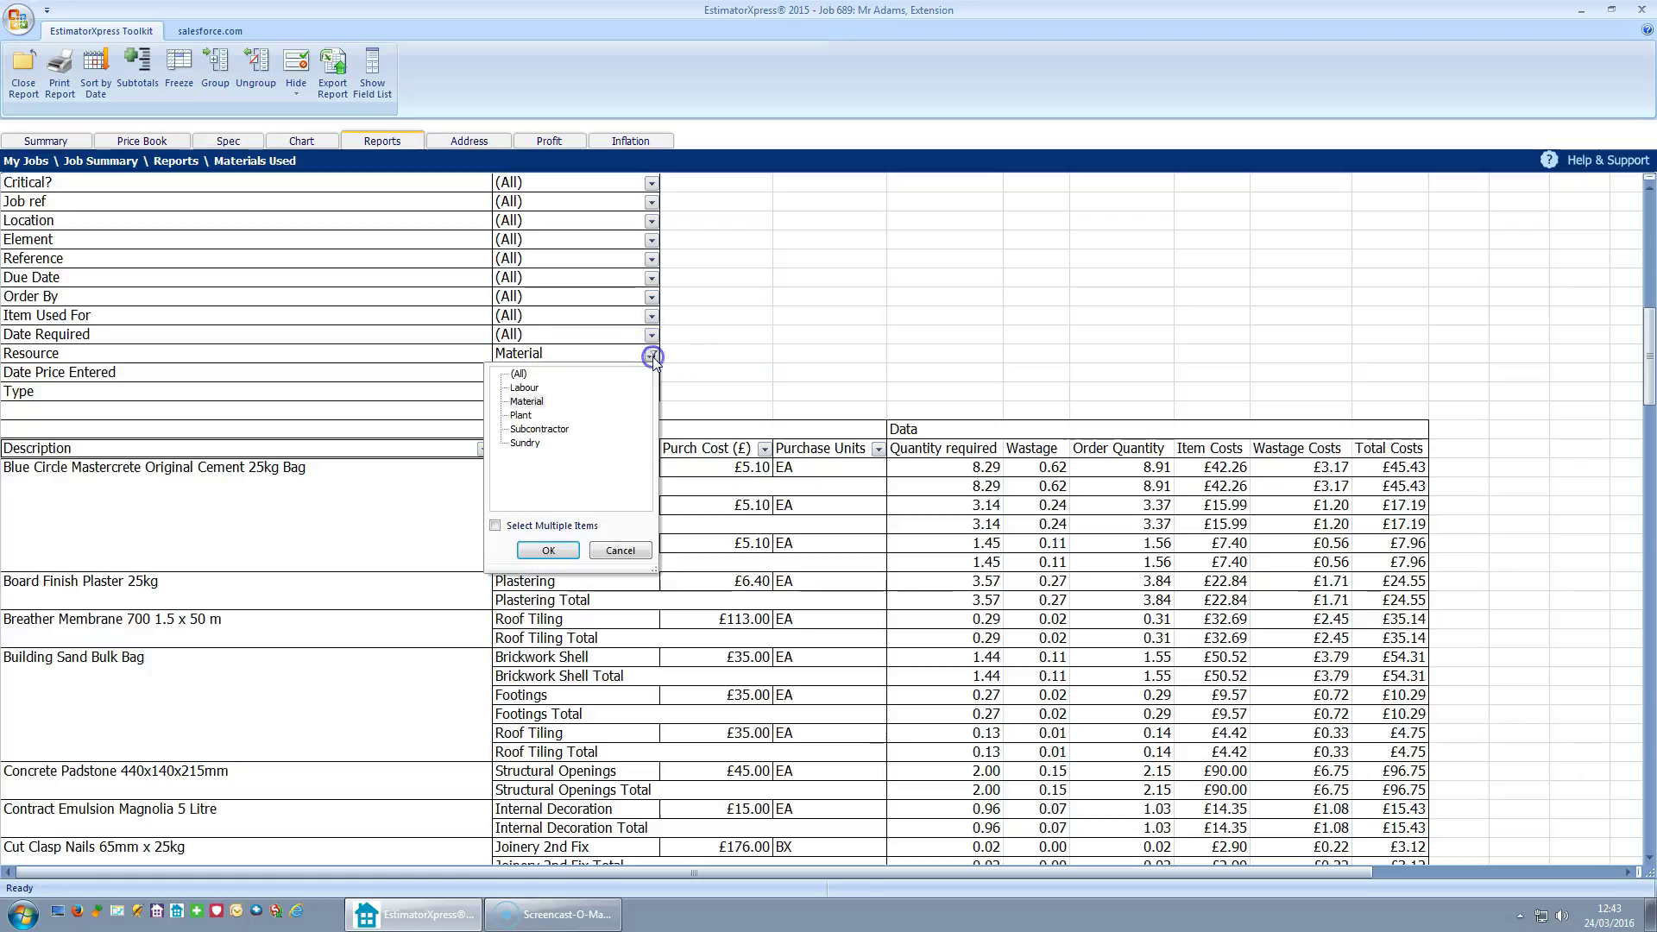
click(495, 525)
click(515, 388)
click(544, 553)
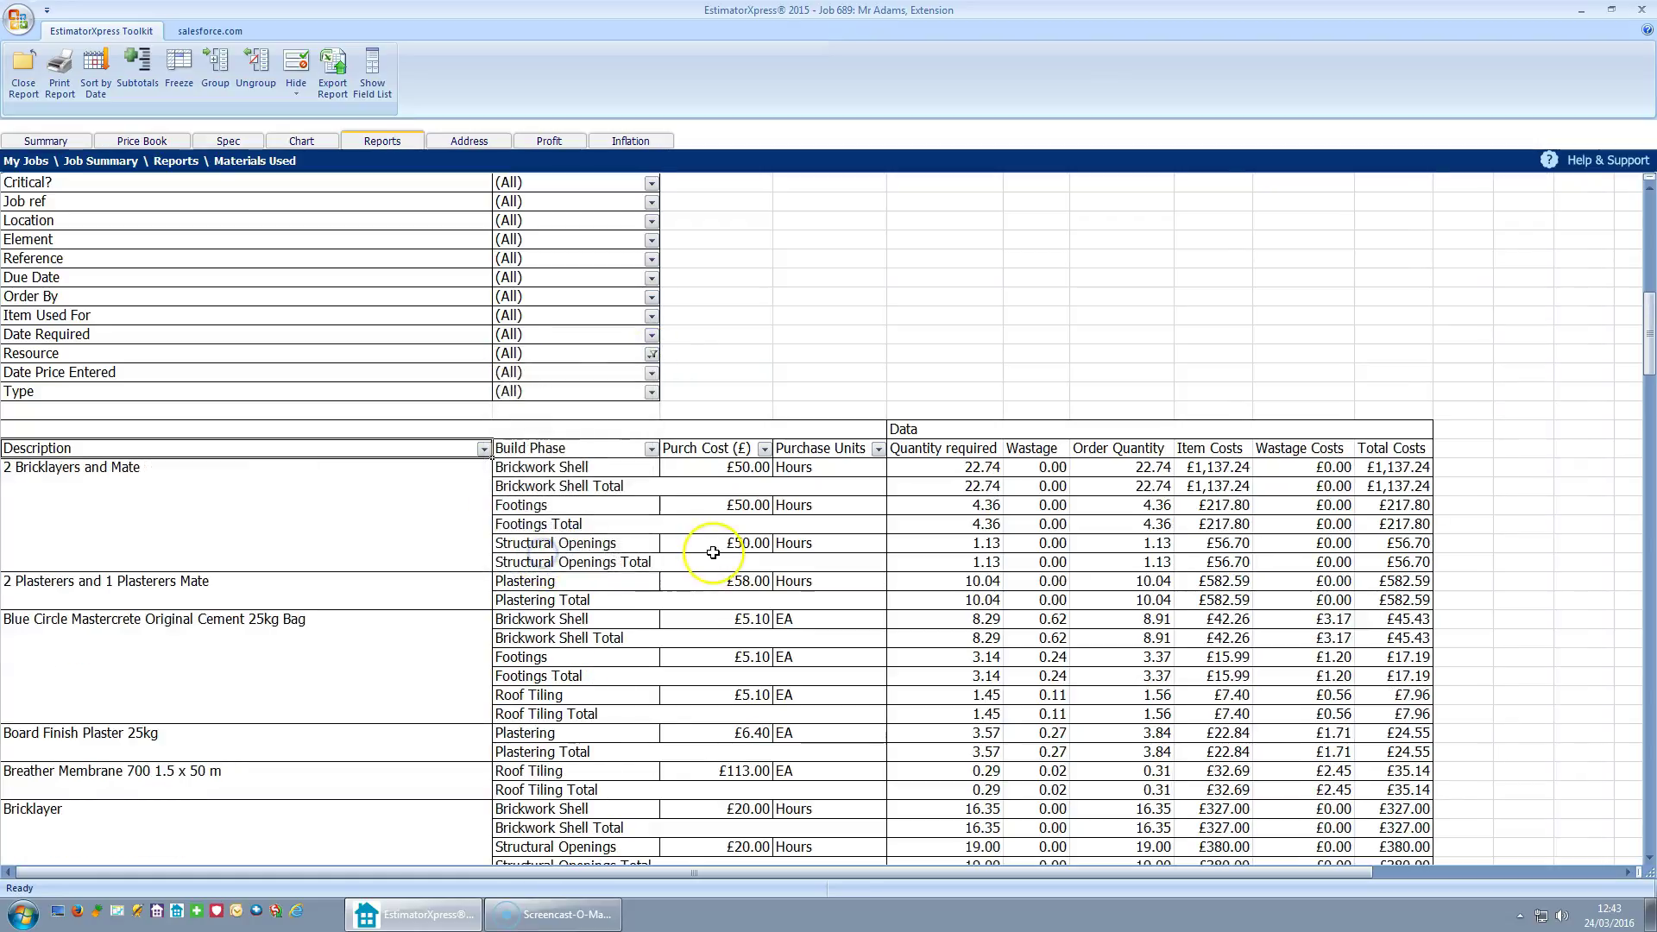
Remove Labour from the Resource filter so that only Material stays selected
click(651, 354)
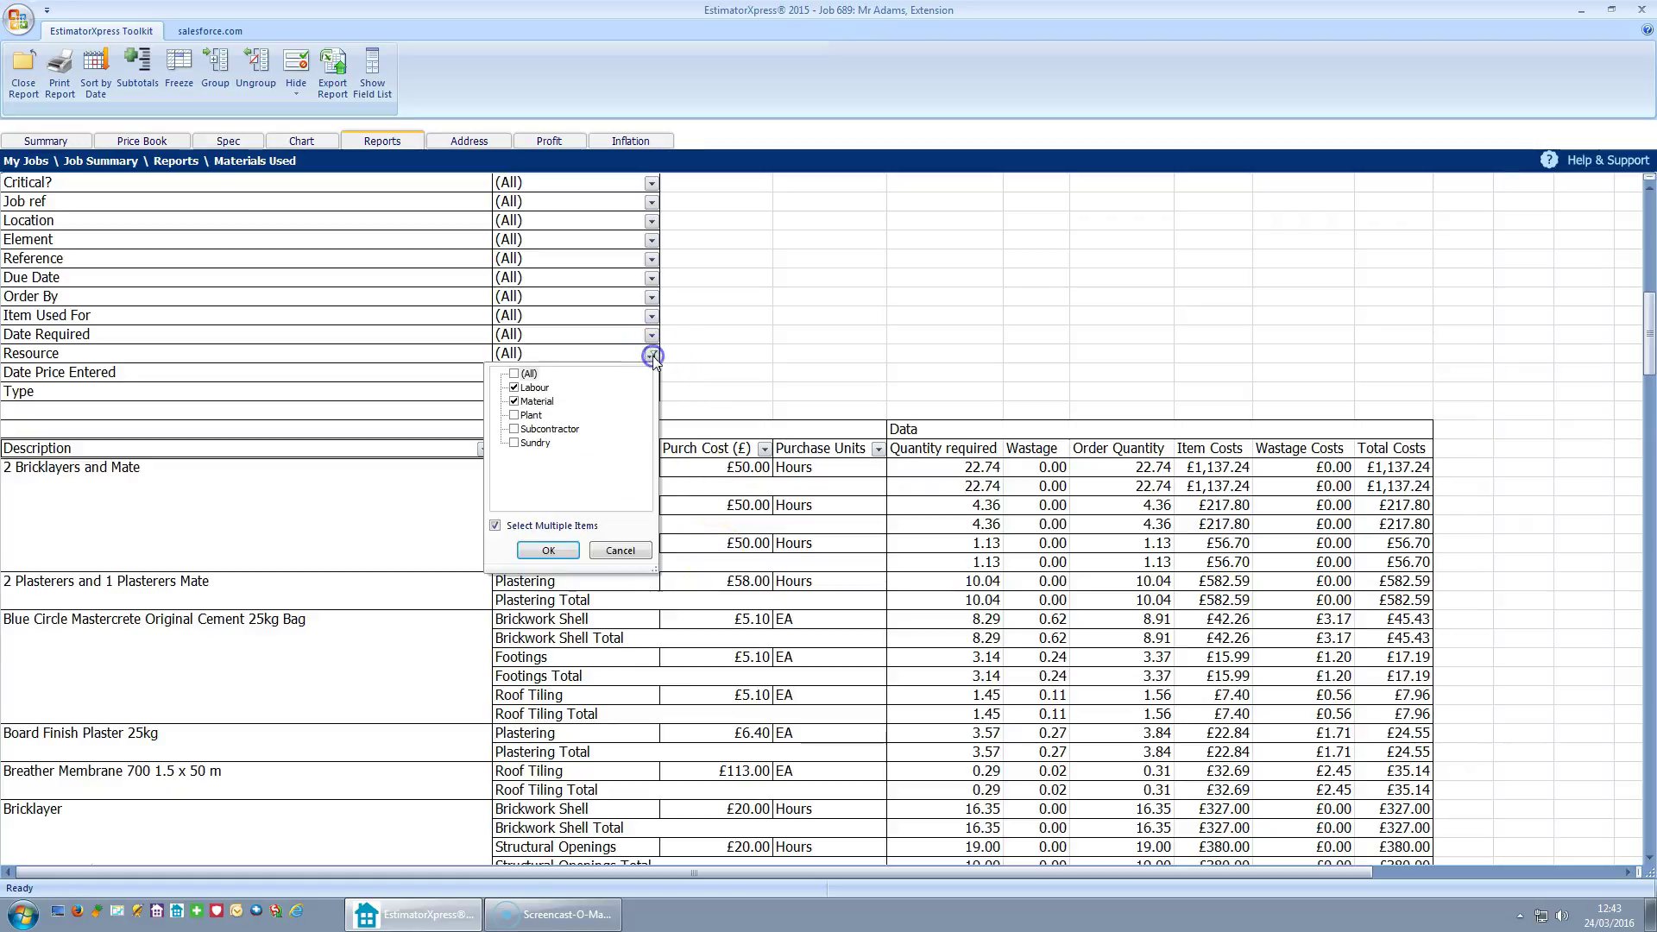
click(515, 388)
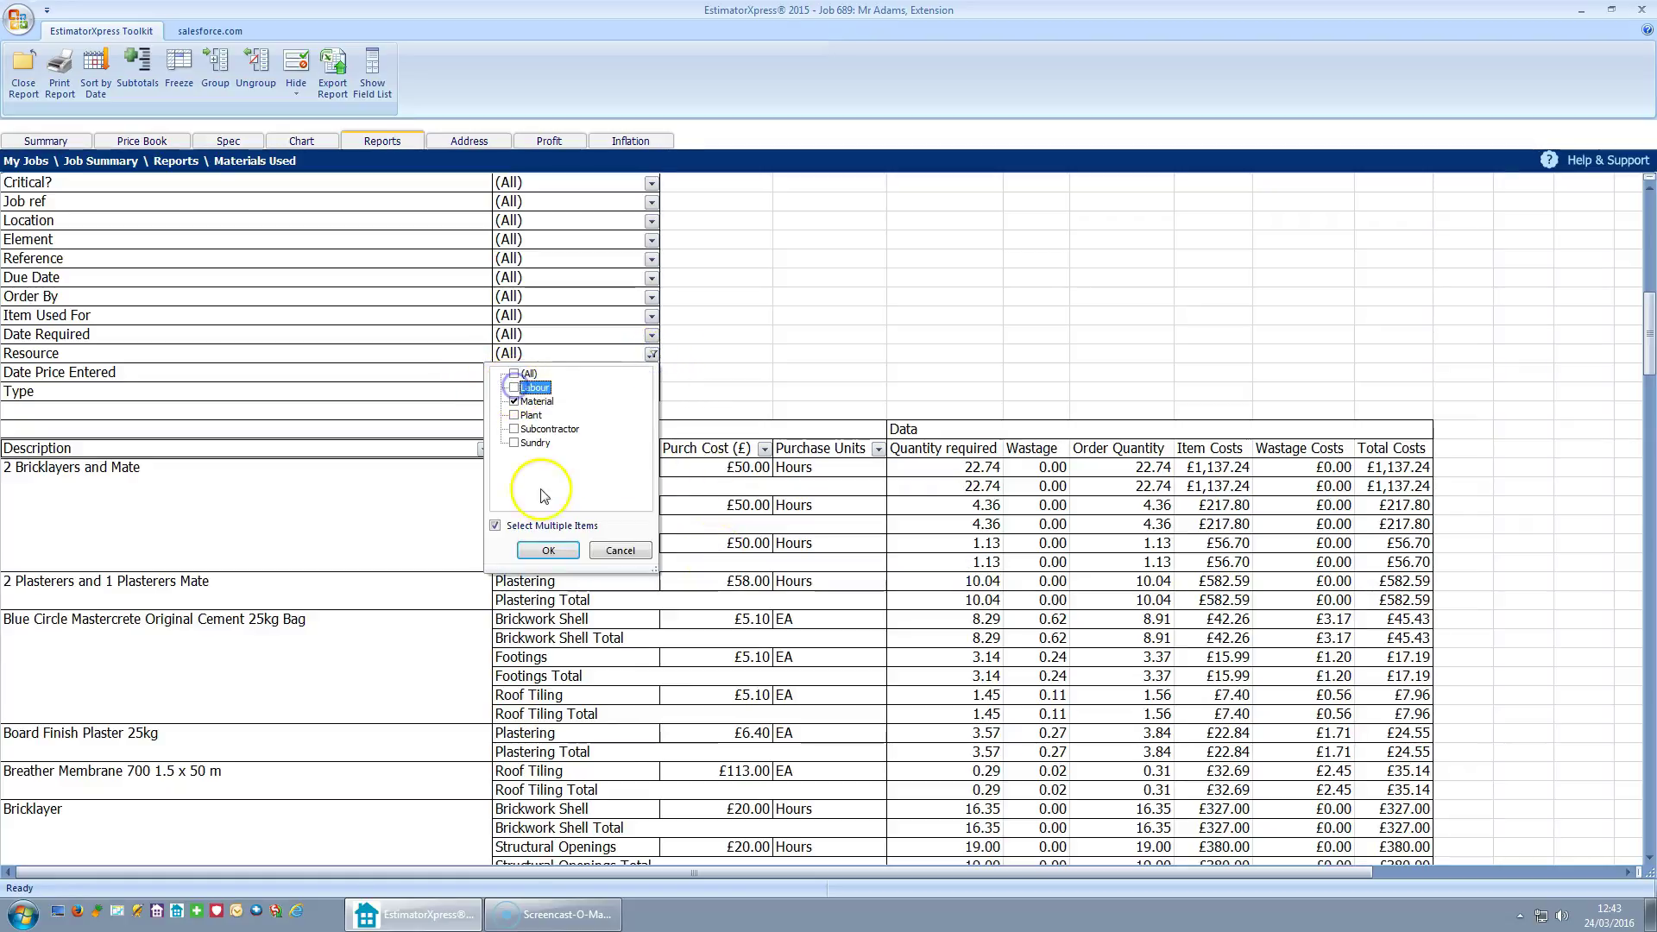
click(548, 550)
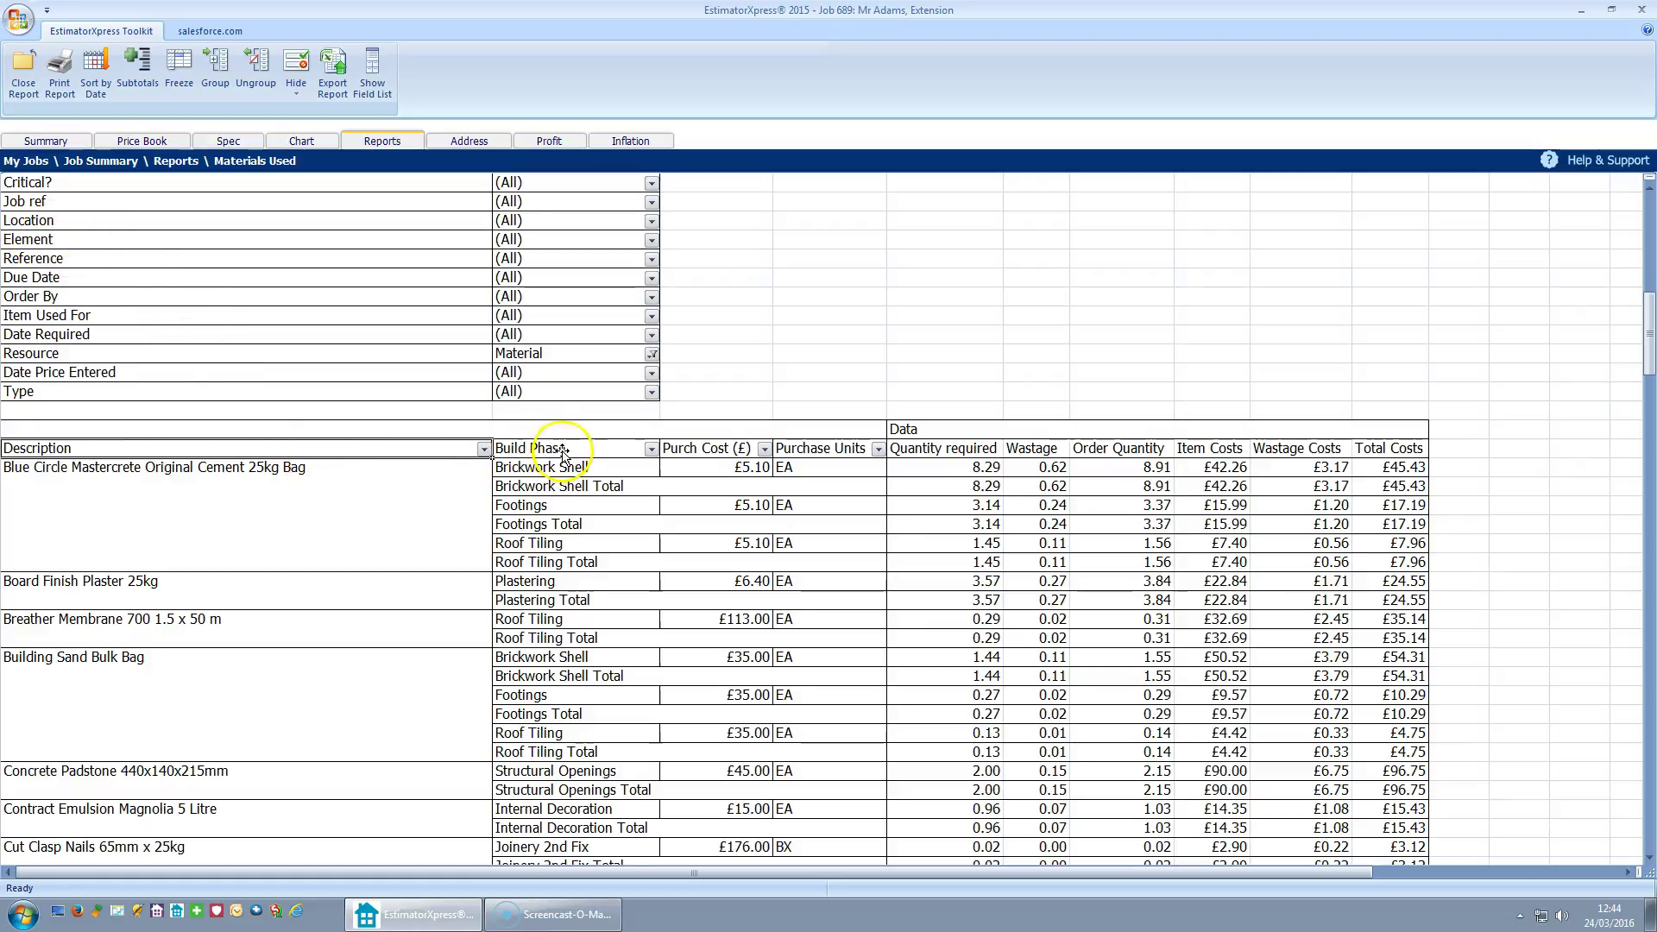
Move the Build Phase field to the report filters and place the Reference field before Description in the table rows
drag(558, 457, 102, 347)
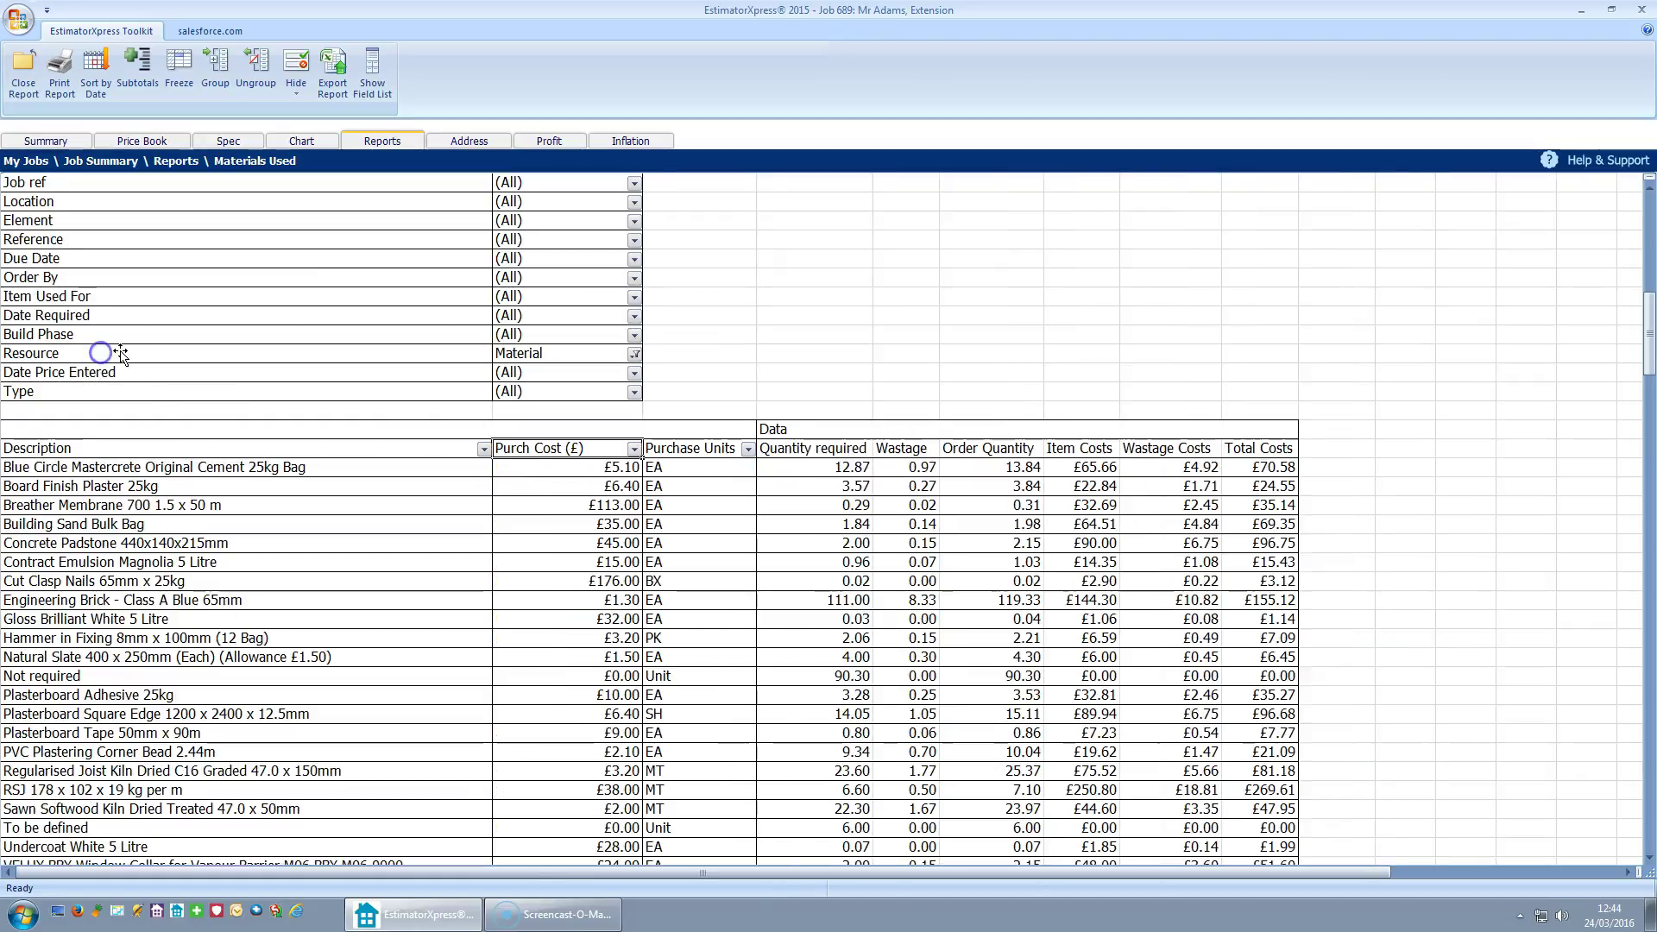
click(48, 242)
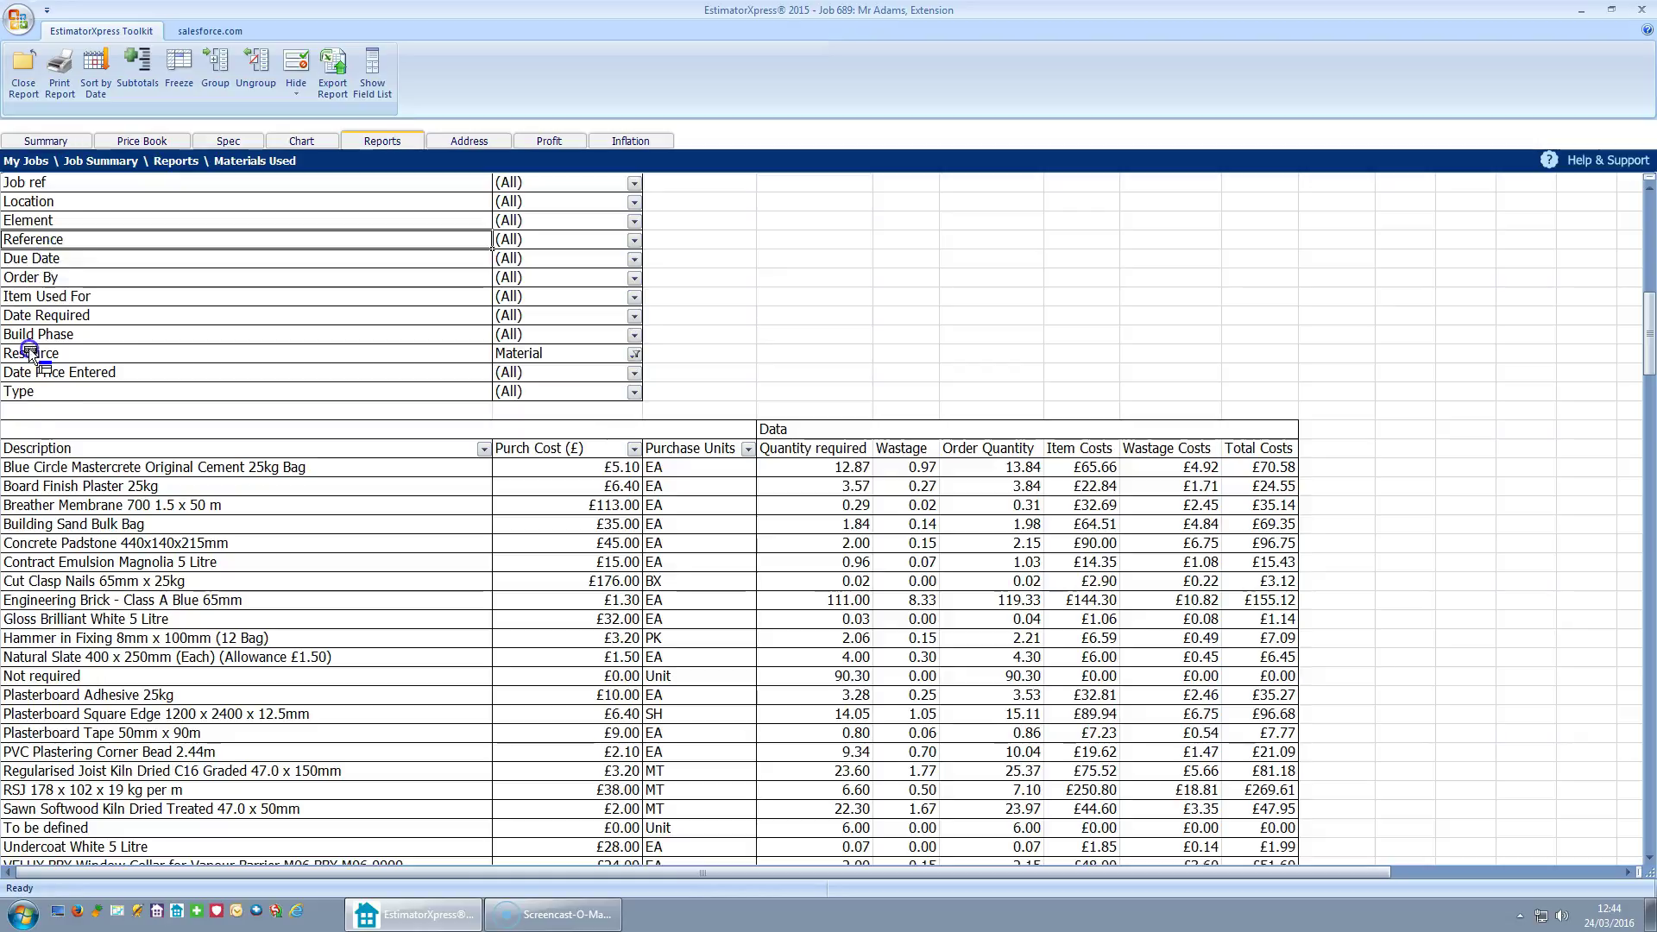
drag(13, 442, 13, 444)
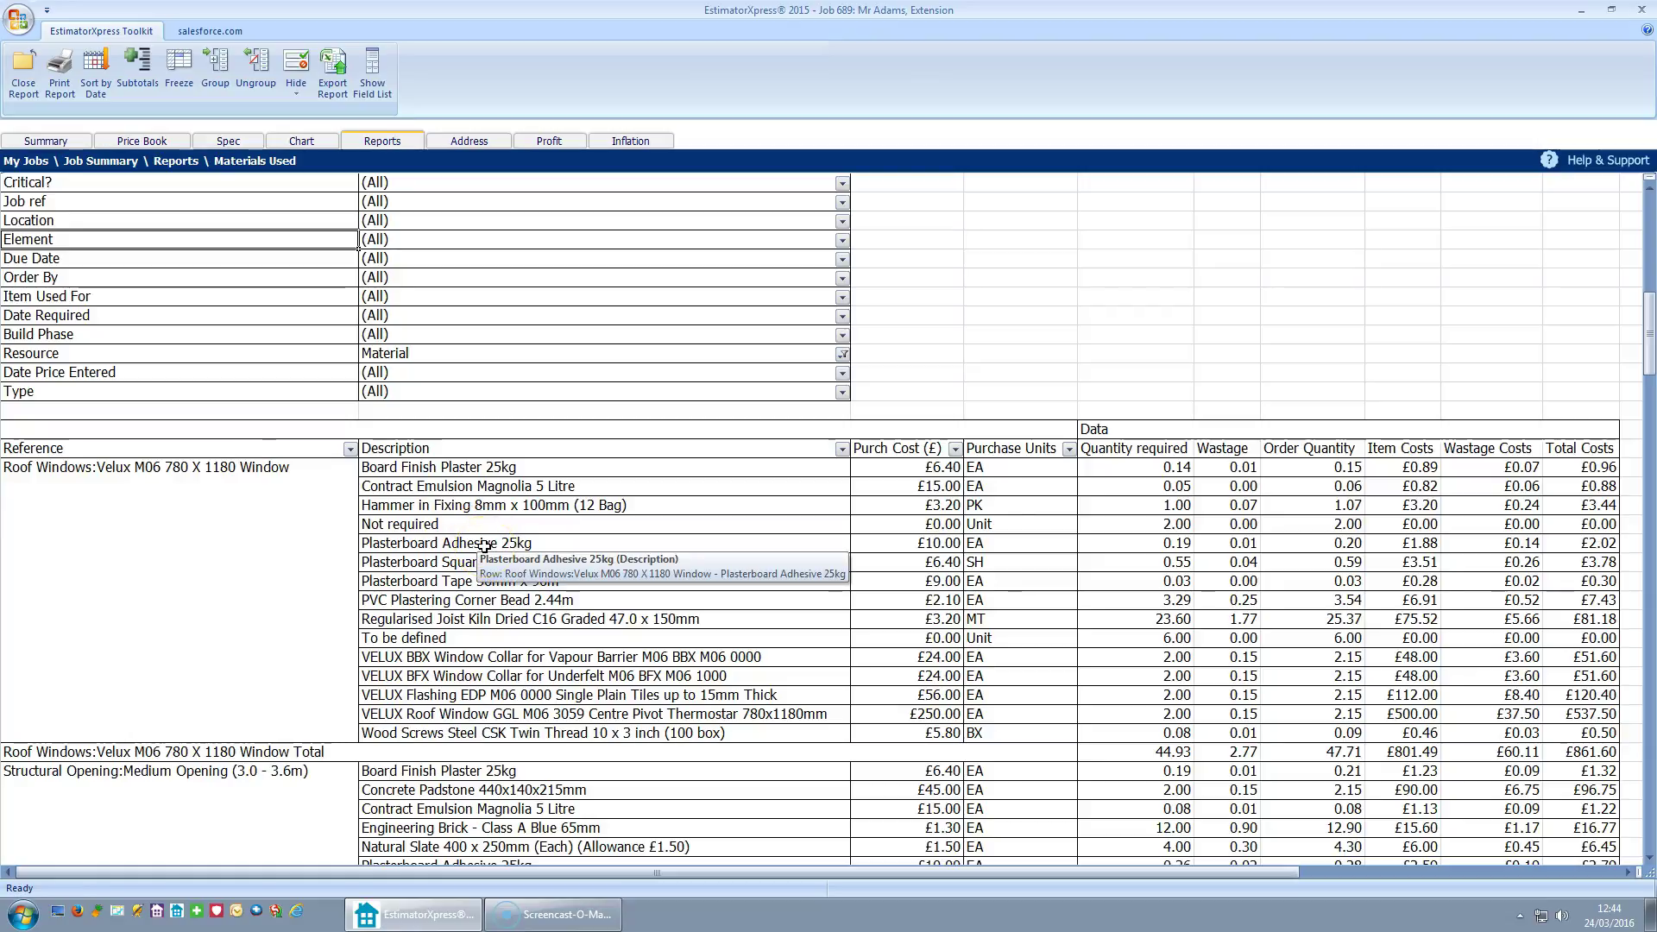
Close the Materials Used report and reset it to its original state
click(24, 90)
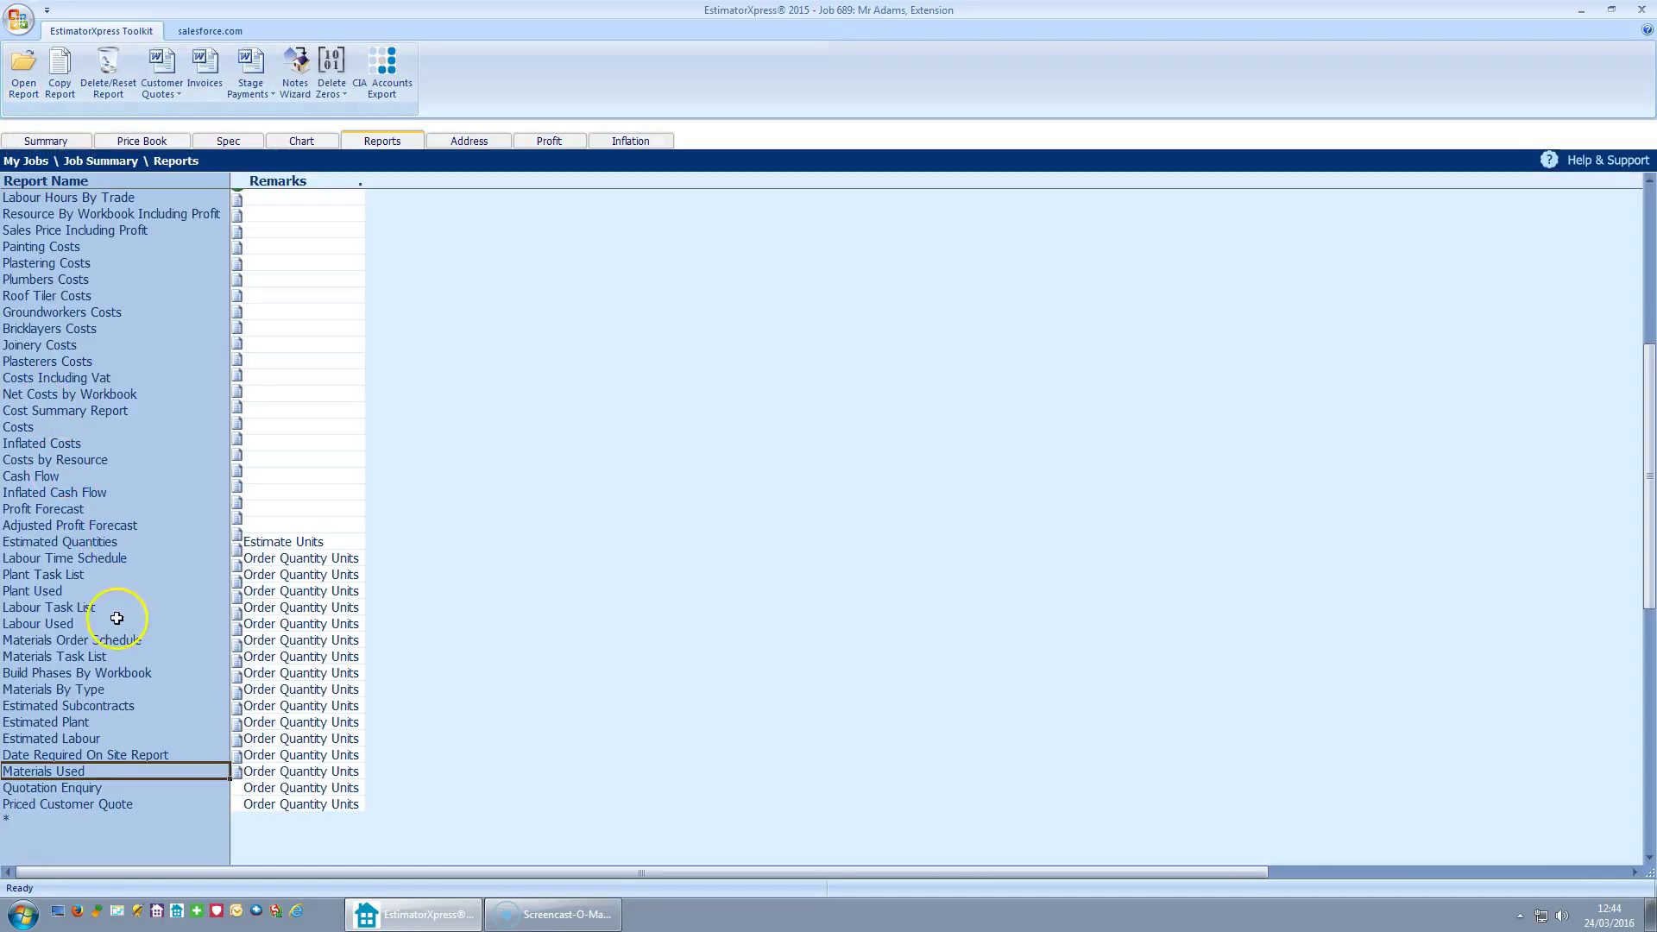
click(61, 772)
click(105, 90)
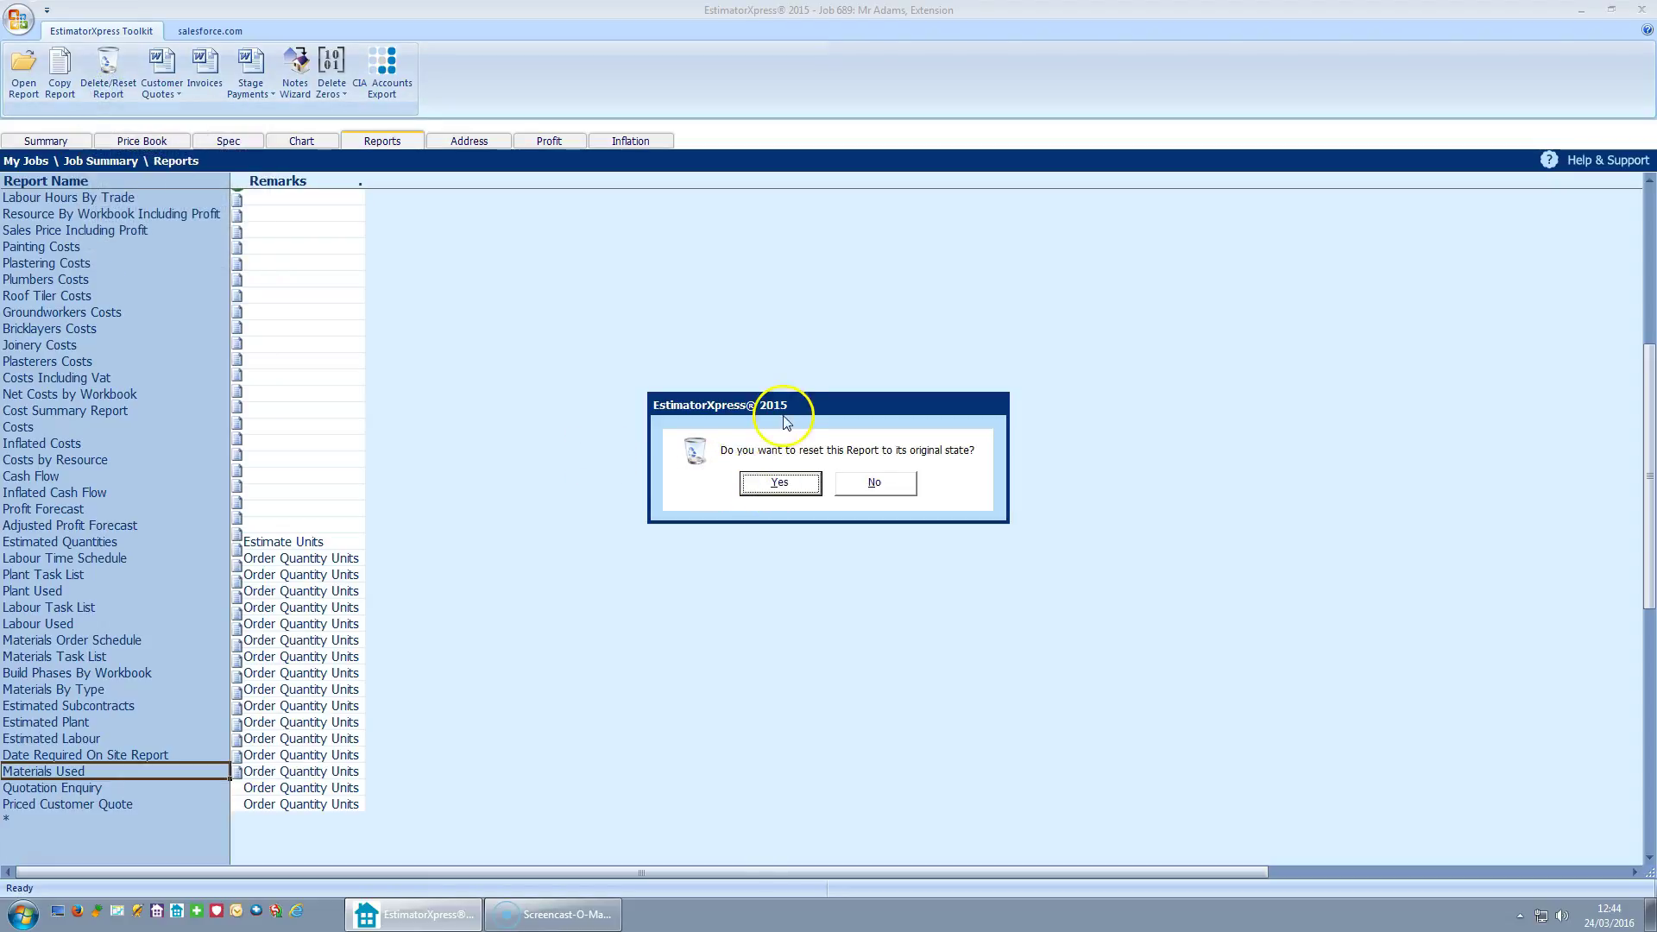
click(779, 483)
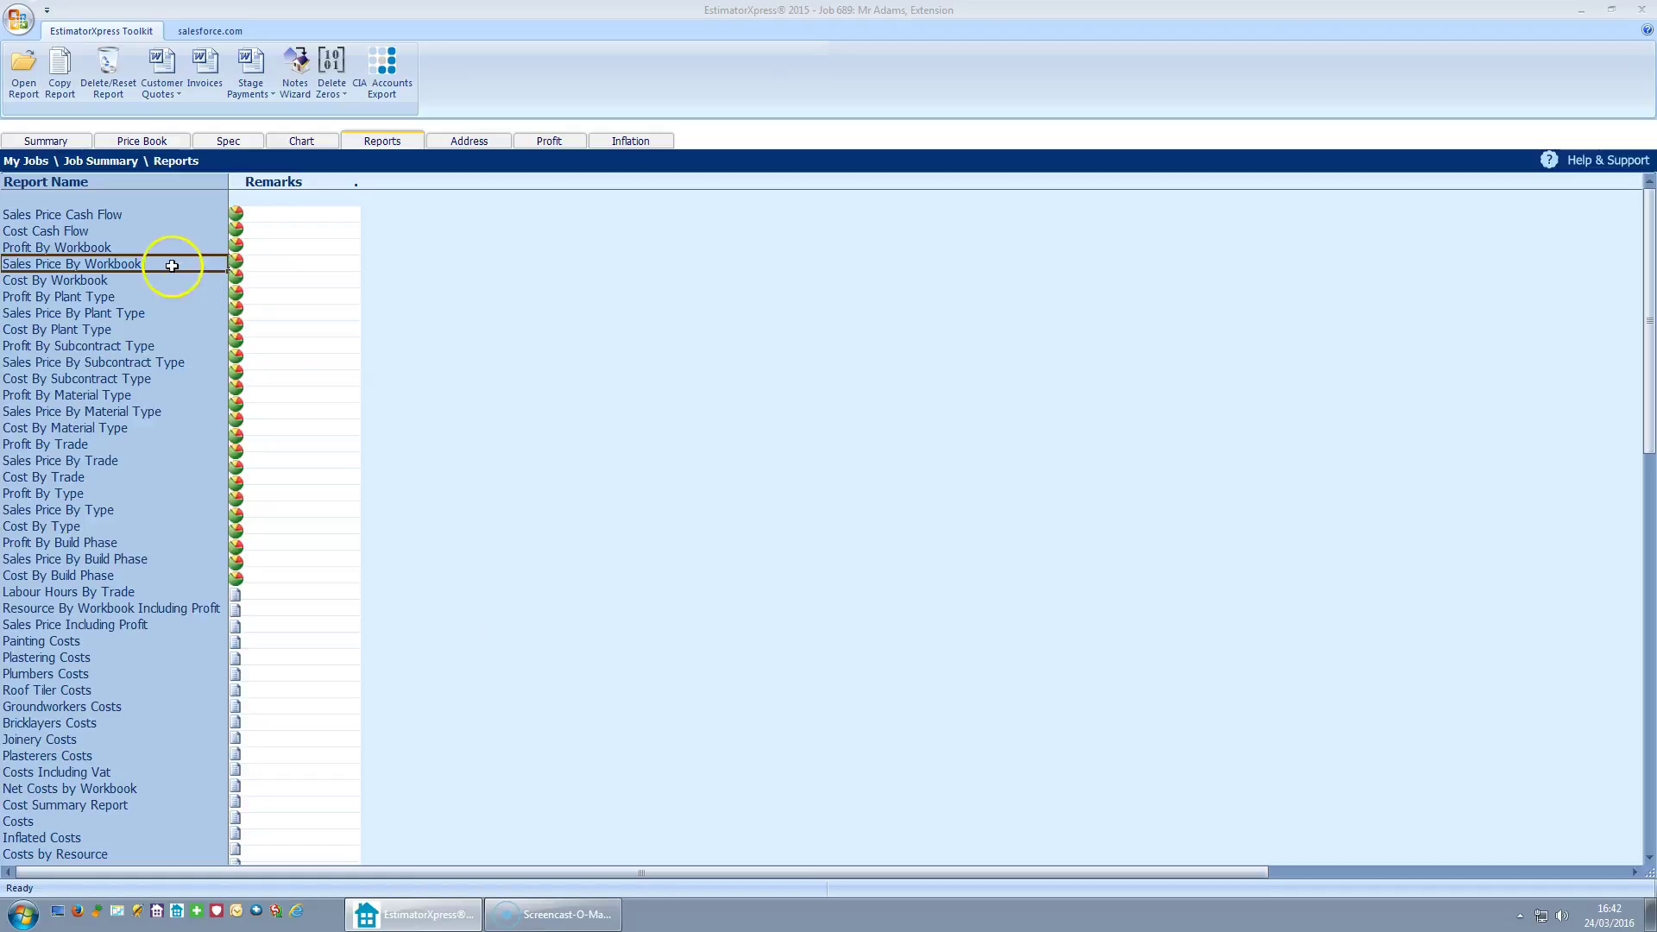
Start a customer quote with the Quote Wizard by Build Phase and include all resources specified
click(169, 93)
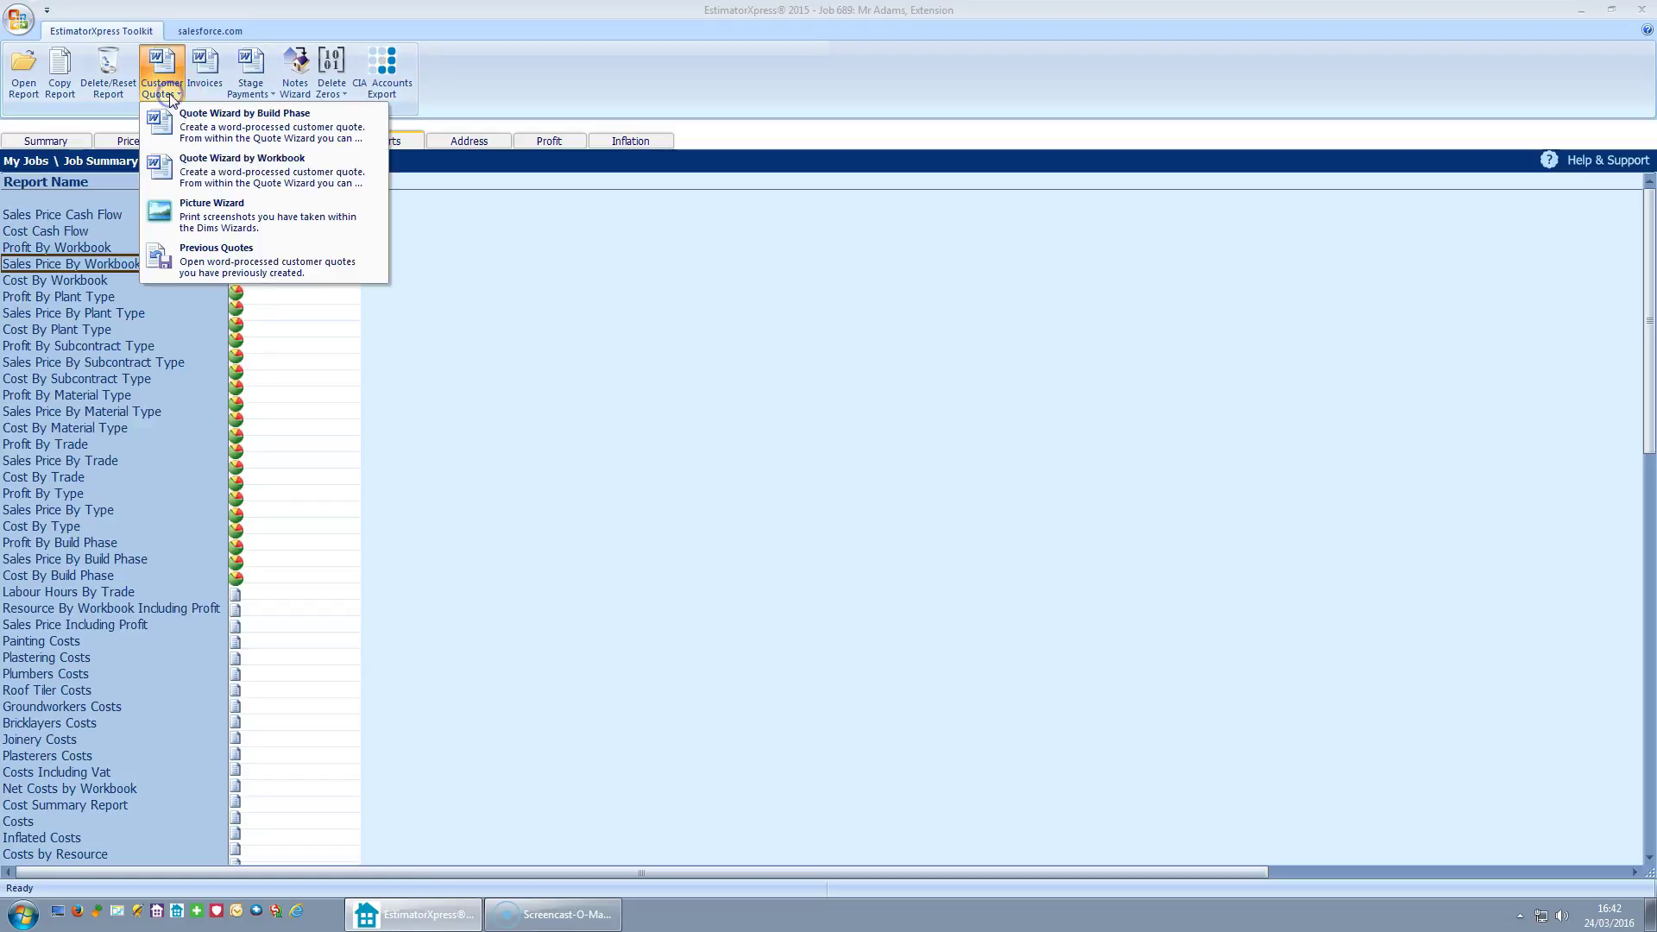
click(251, 131)
click(623, 541)
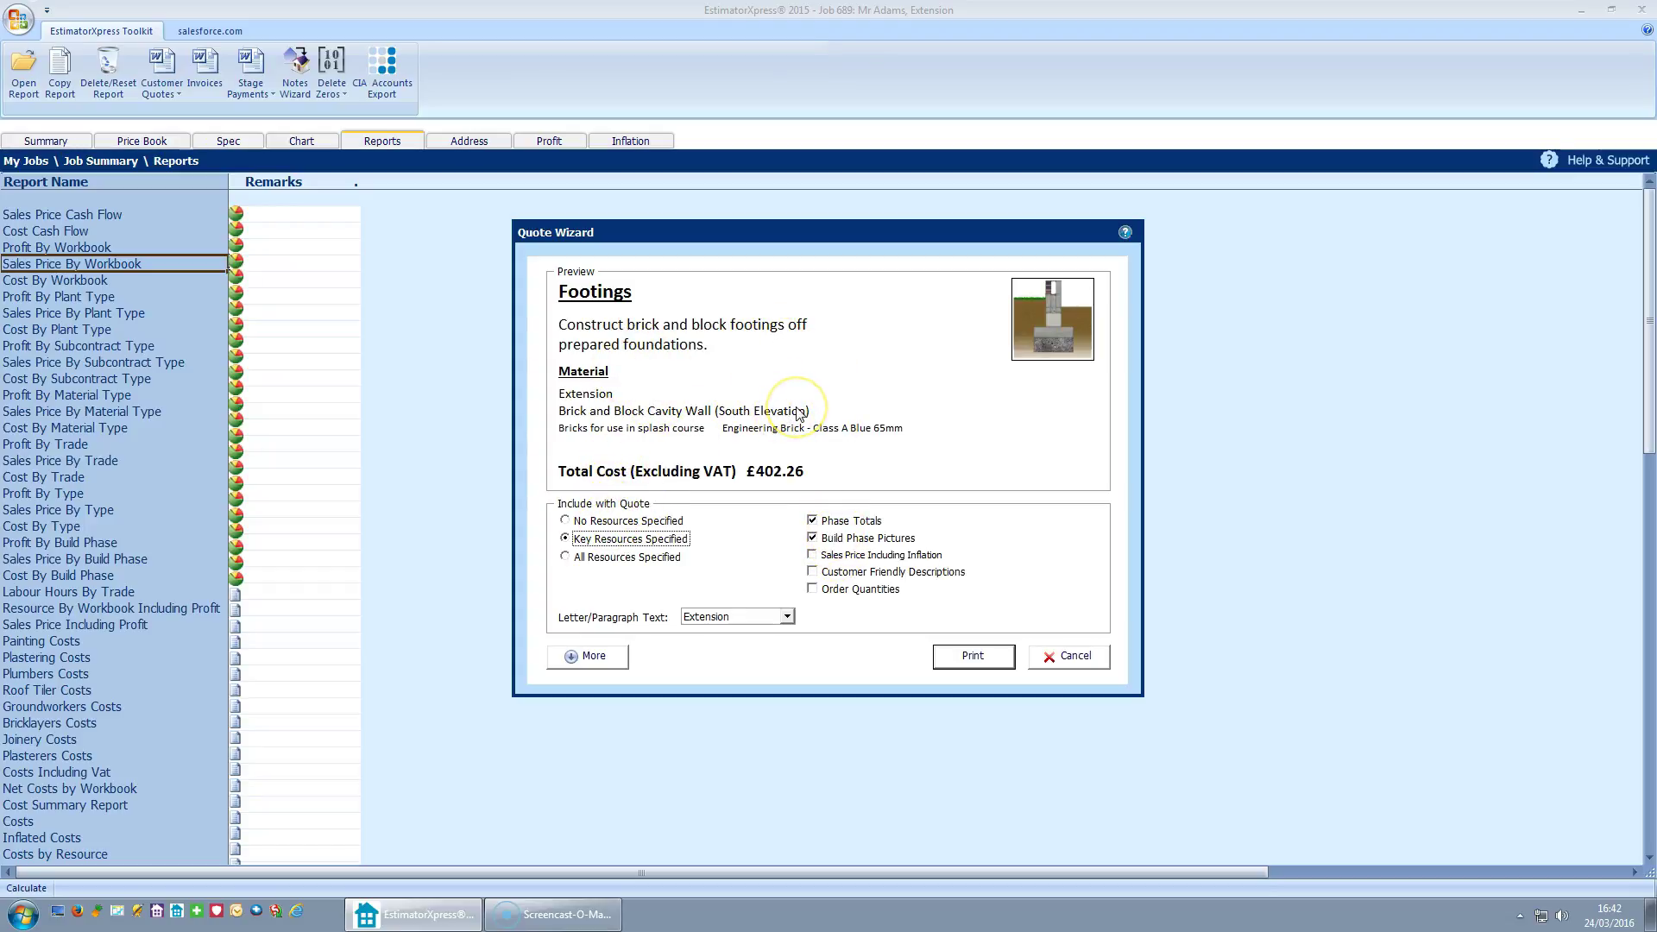
click(566, 522)
click(567, 540)
click(566, 558)
click(566, 540)
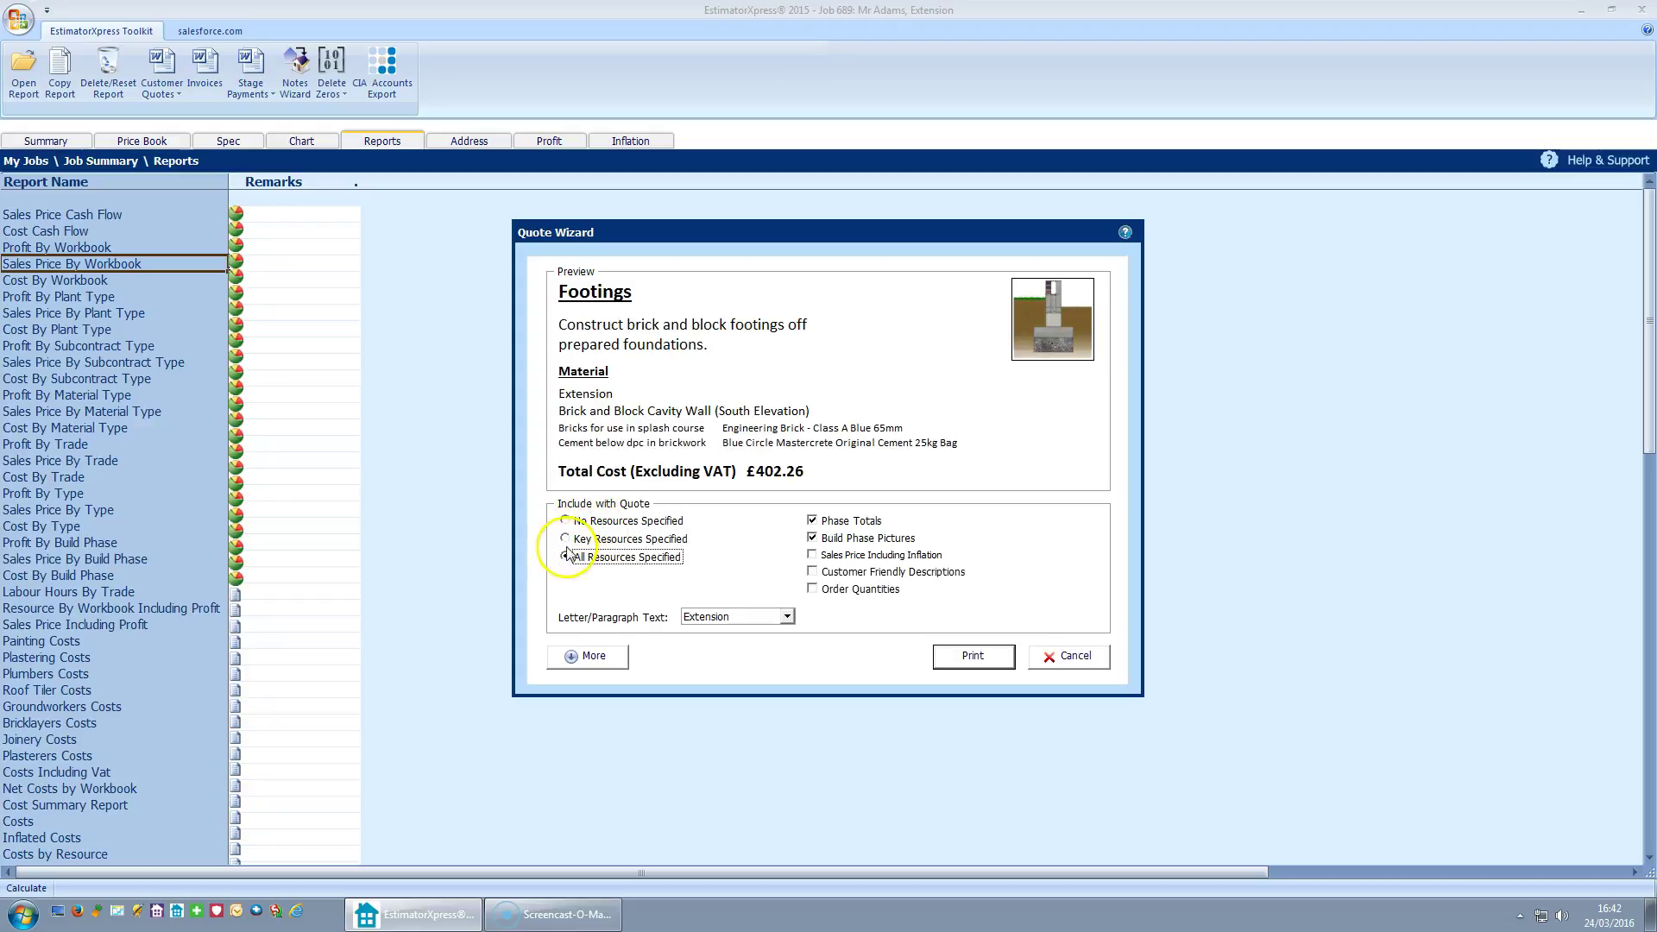
Try the Phase Totals, Build Phase Pictures and Sales Price Including Inflation options in the quote, restoring each one
click(813, 521)
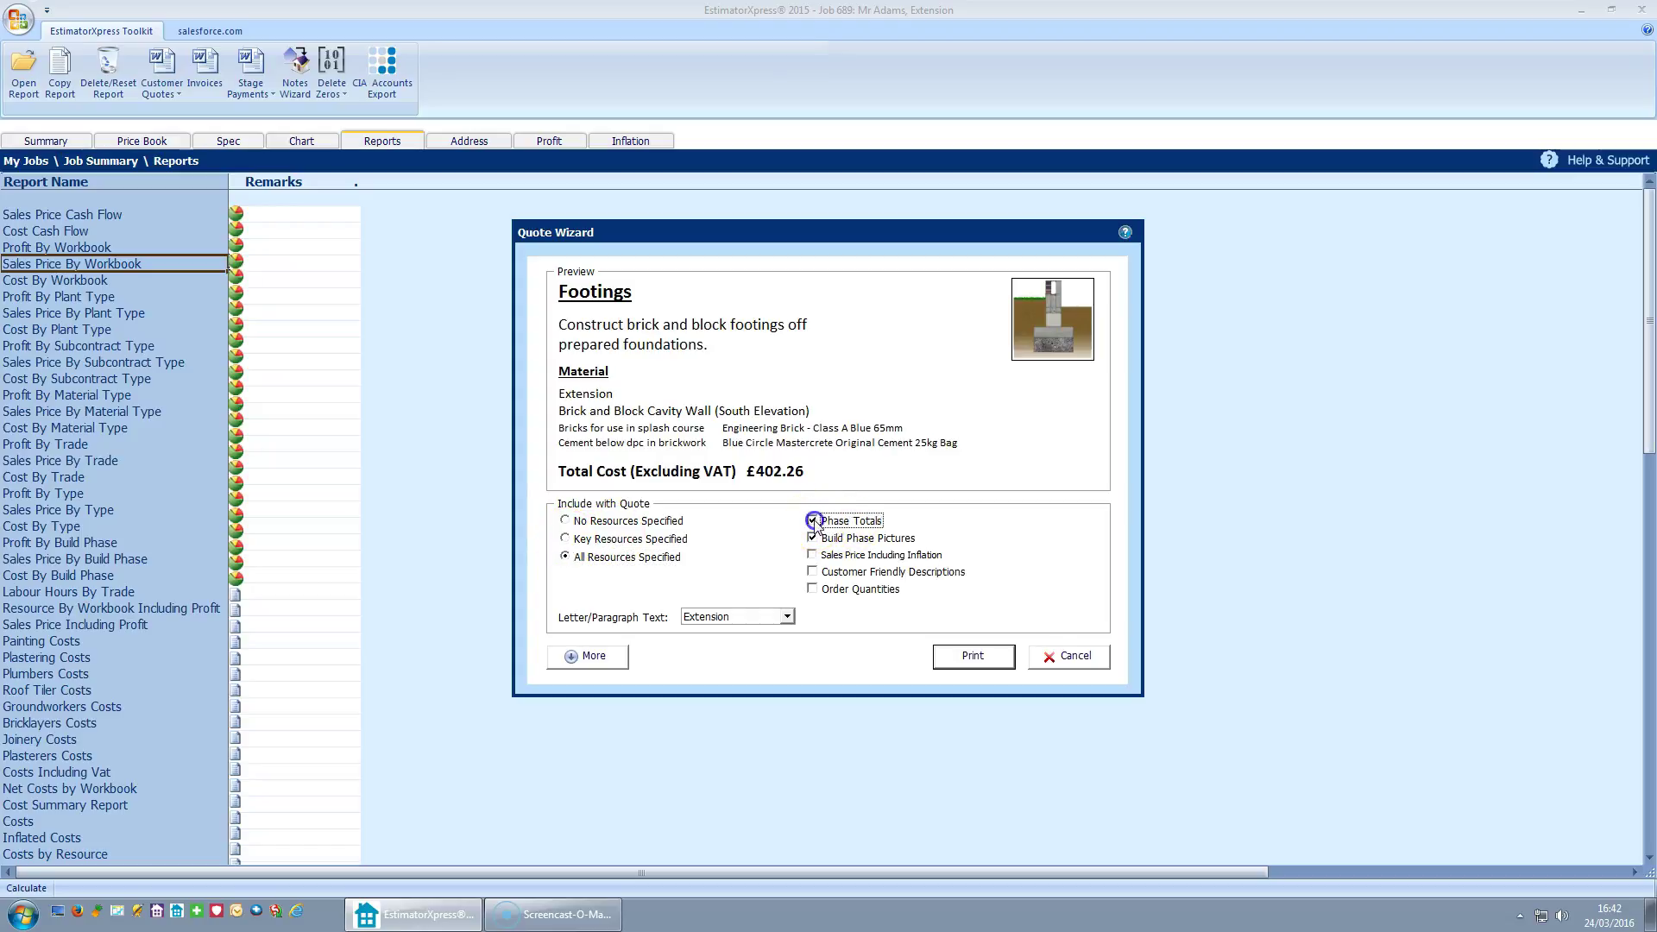
click(813, 521)
click(812, 538)
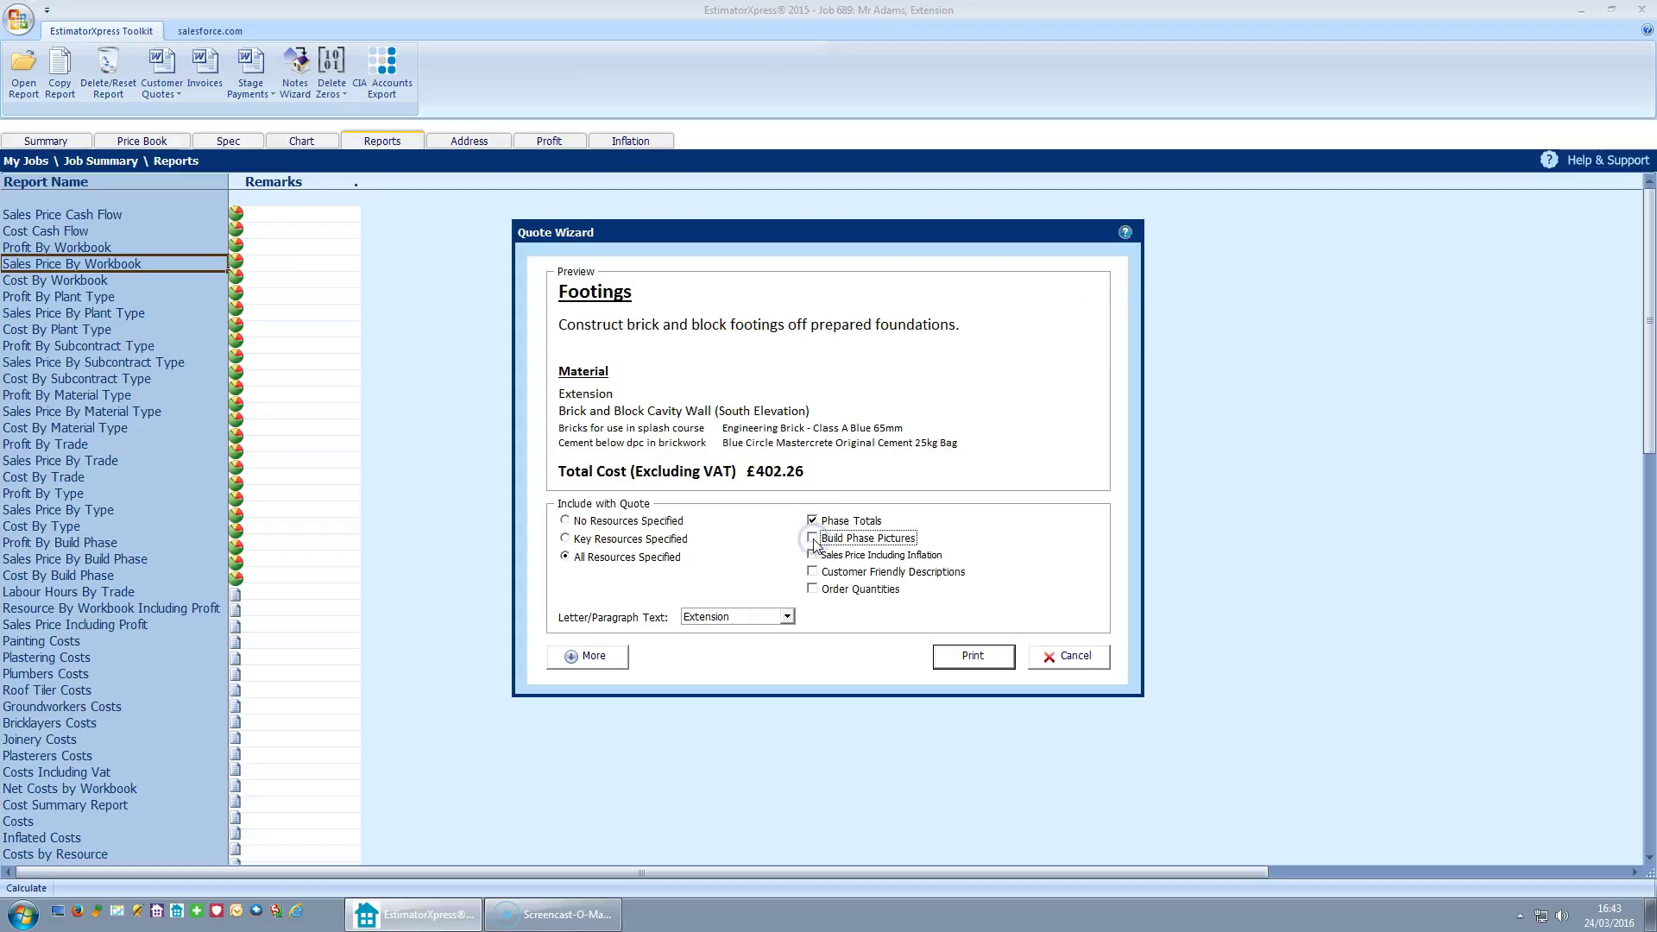
click(812, 538)
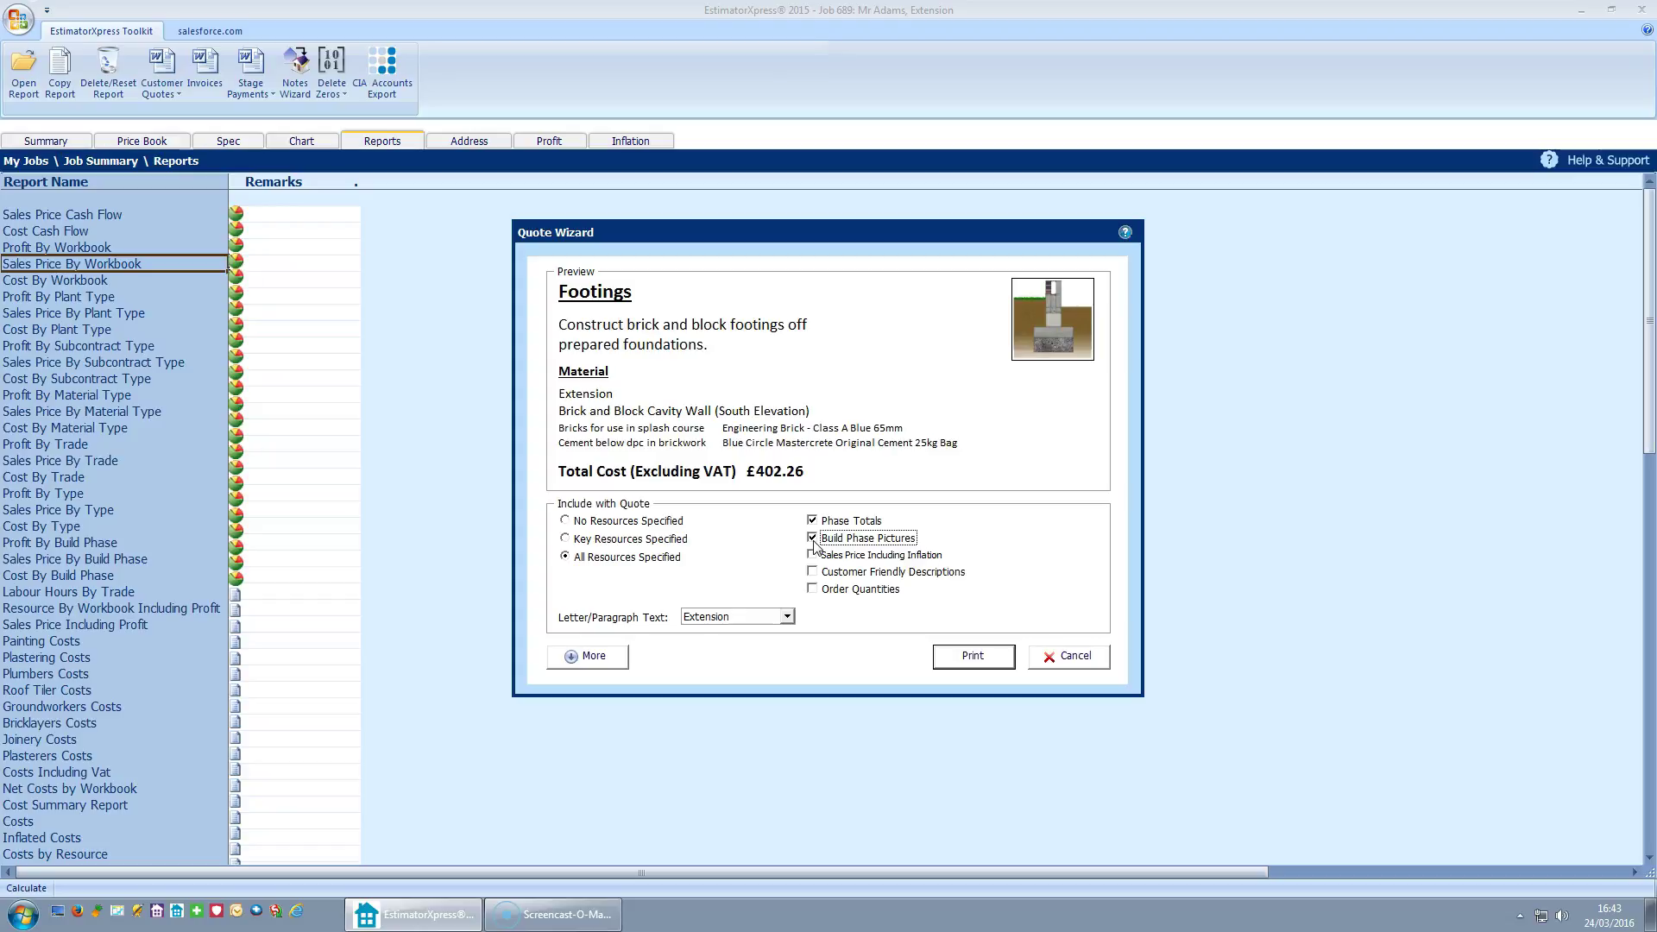
click(812, 557)
click(812, 557)
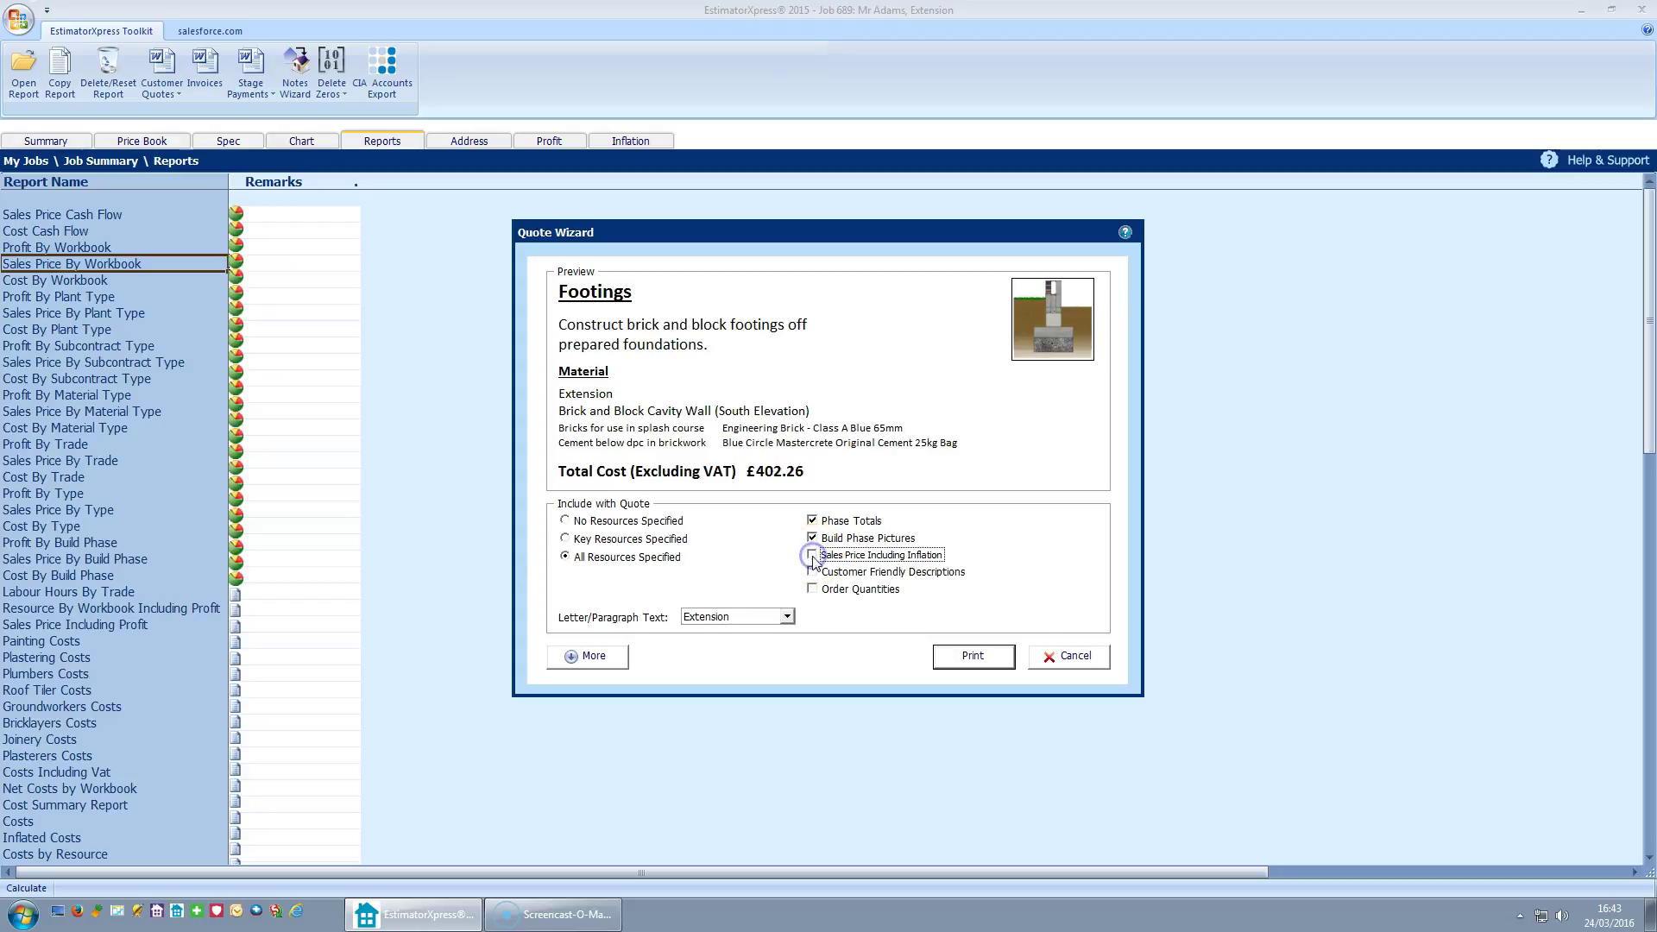
Try the Customer Friendly Descriptions and Order Quantities options in the quote and switch both off again
click(814, 573)
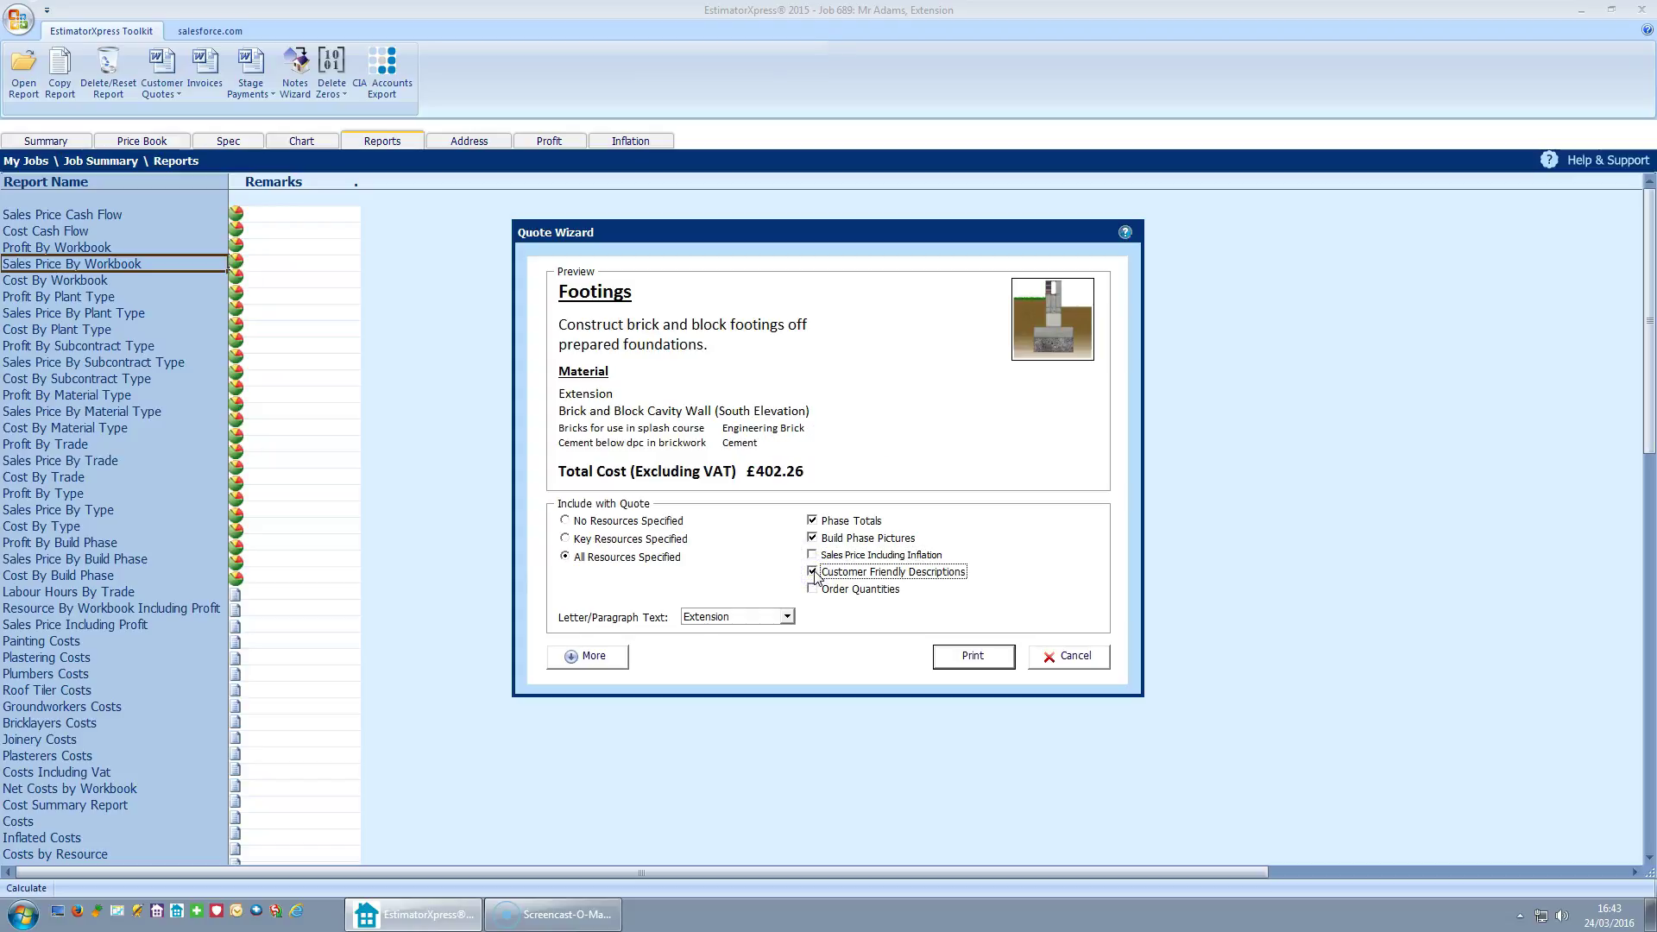
click(814, 573)
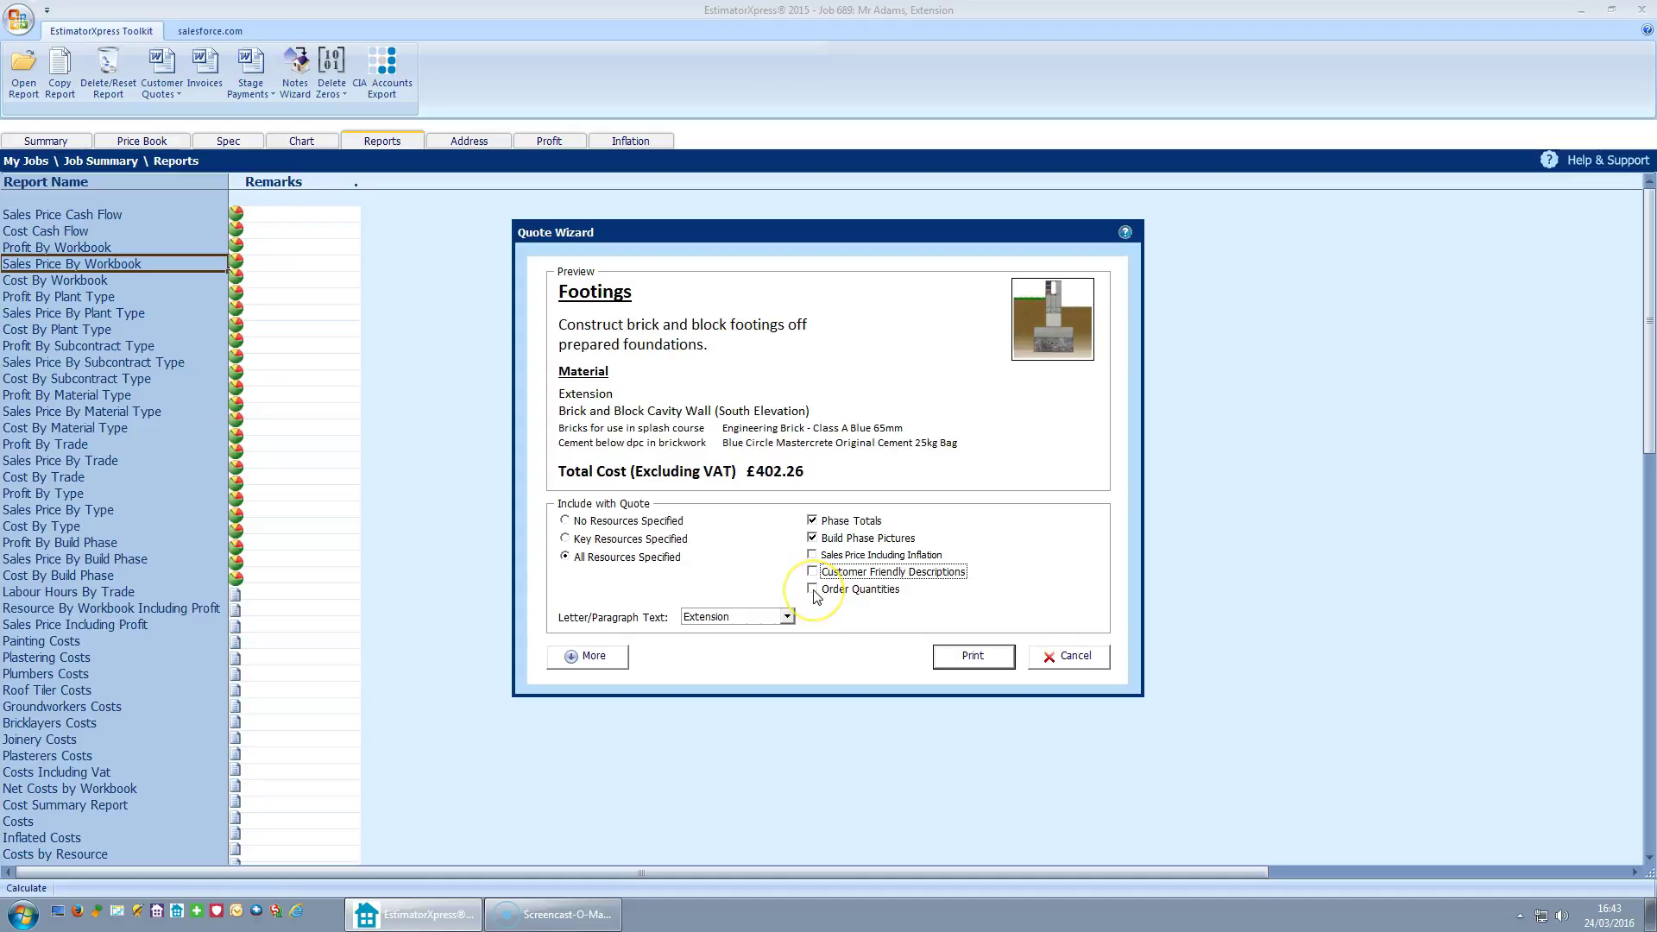
click(814, 592)
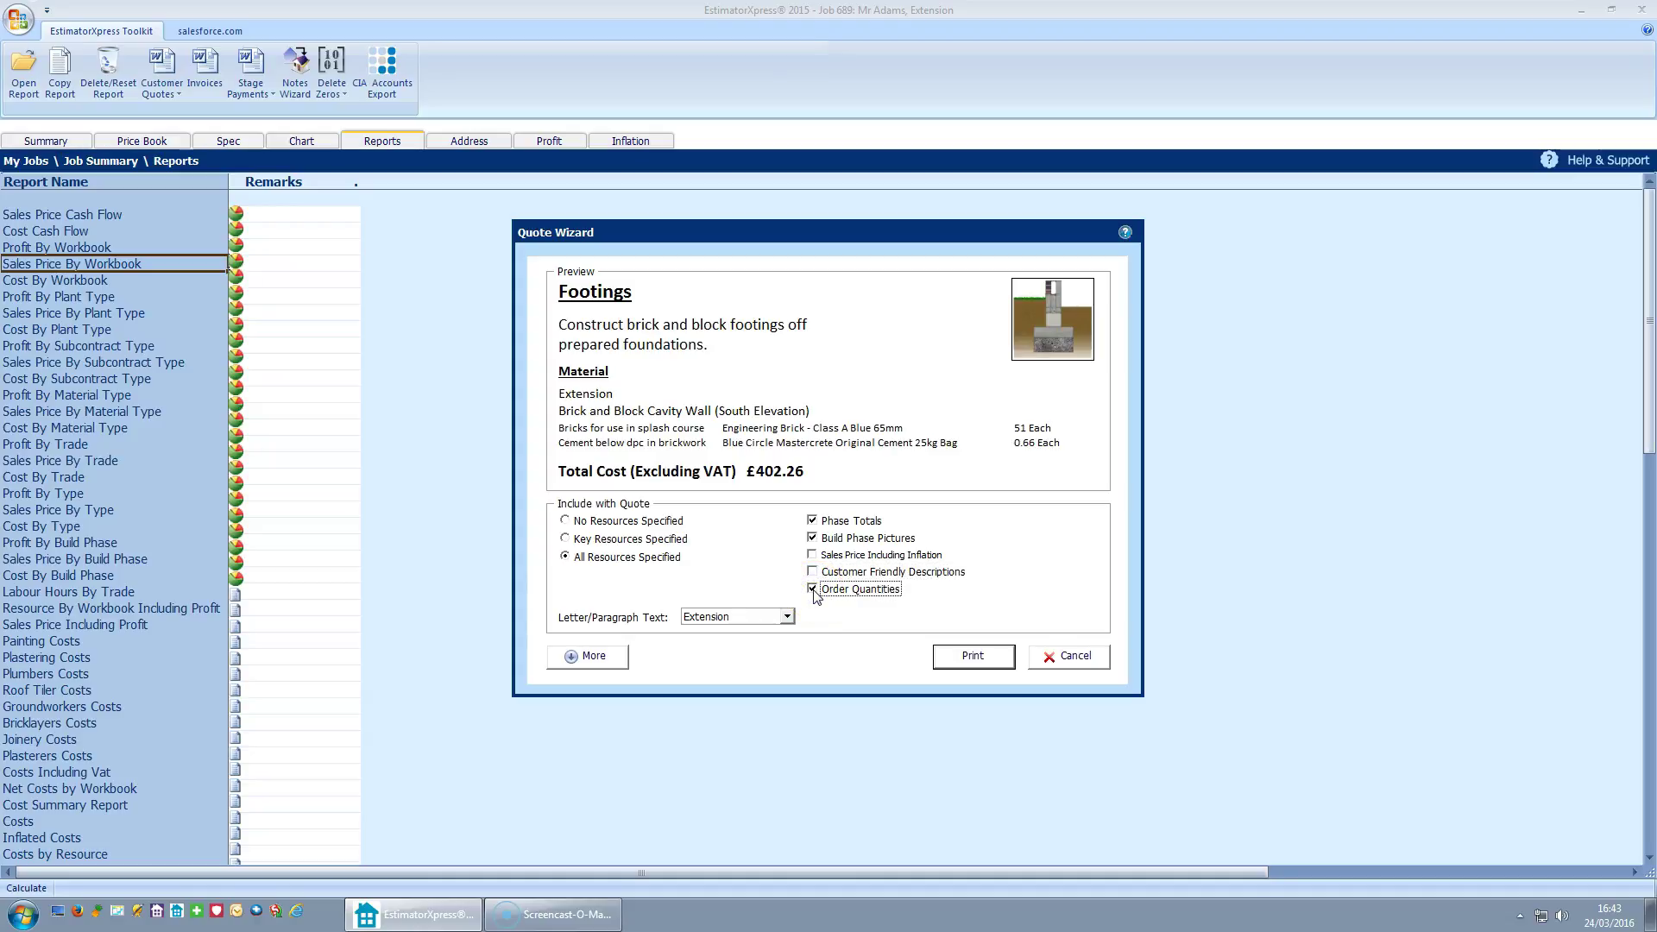
click(825, 592)
click(835, 600)
click(831, 597)
click(813, 589)
Expand the Quote Wizard to show its additional options and open the quote preferences
click(1044, 619)
click(614, 657)
click(601, 725)
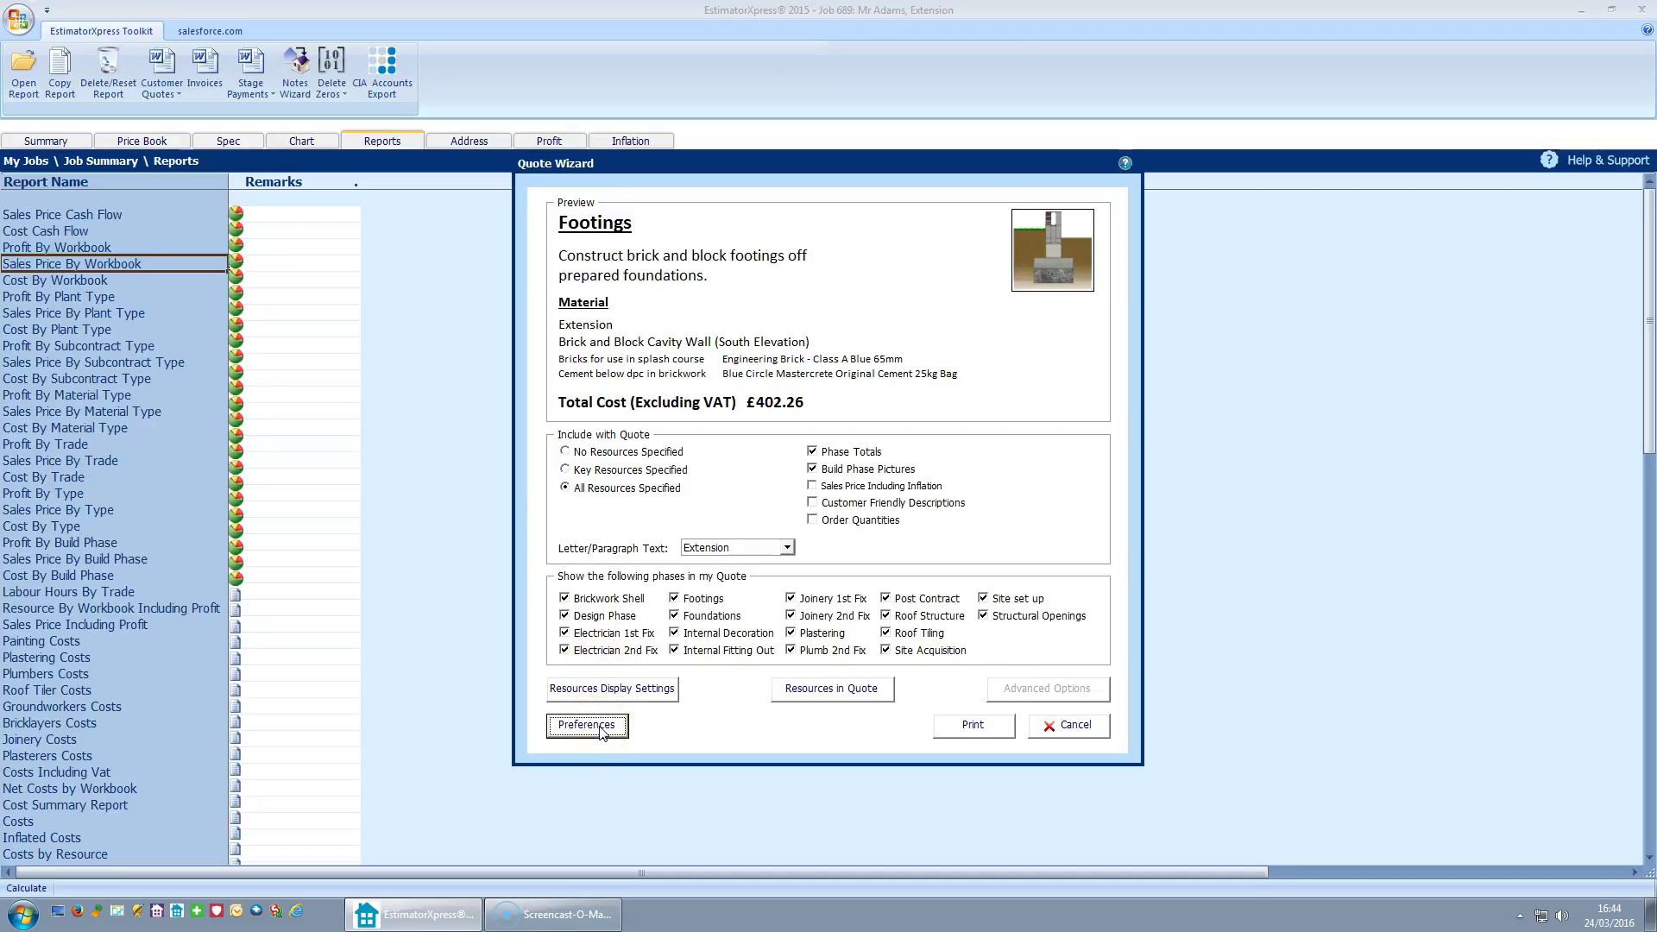
click(602, 730)
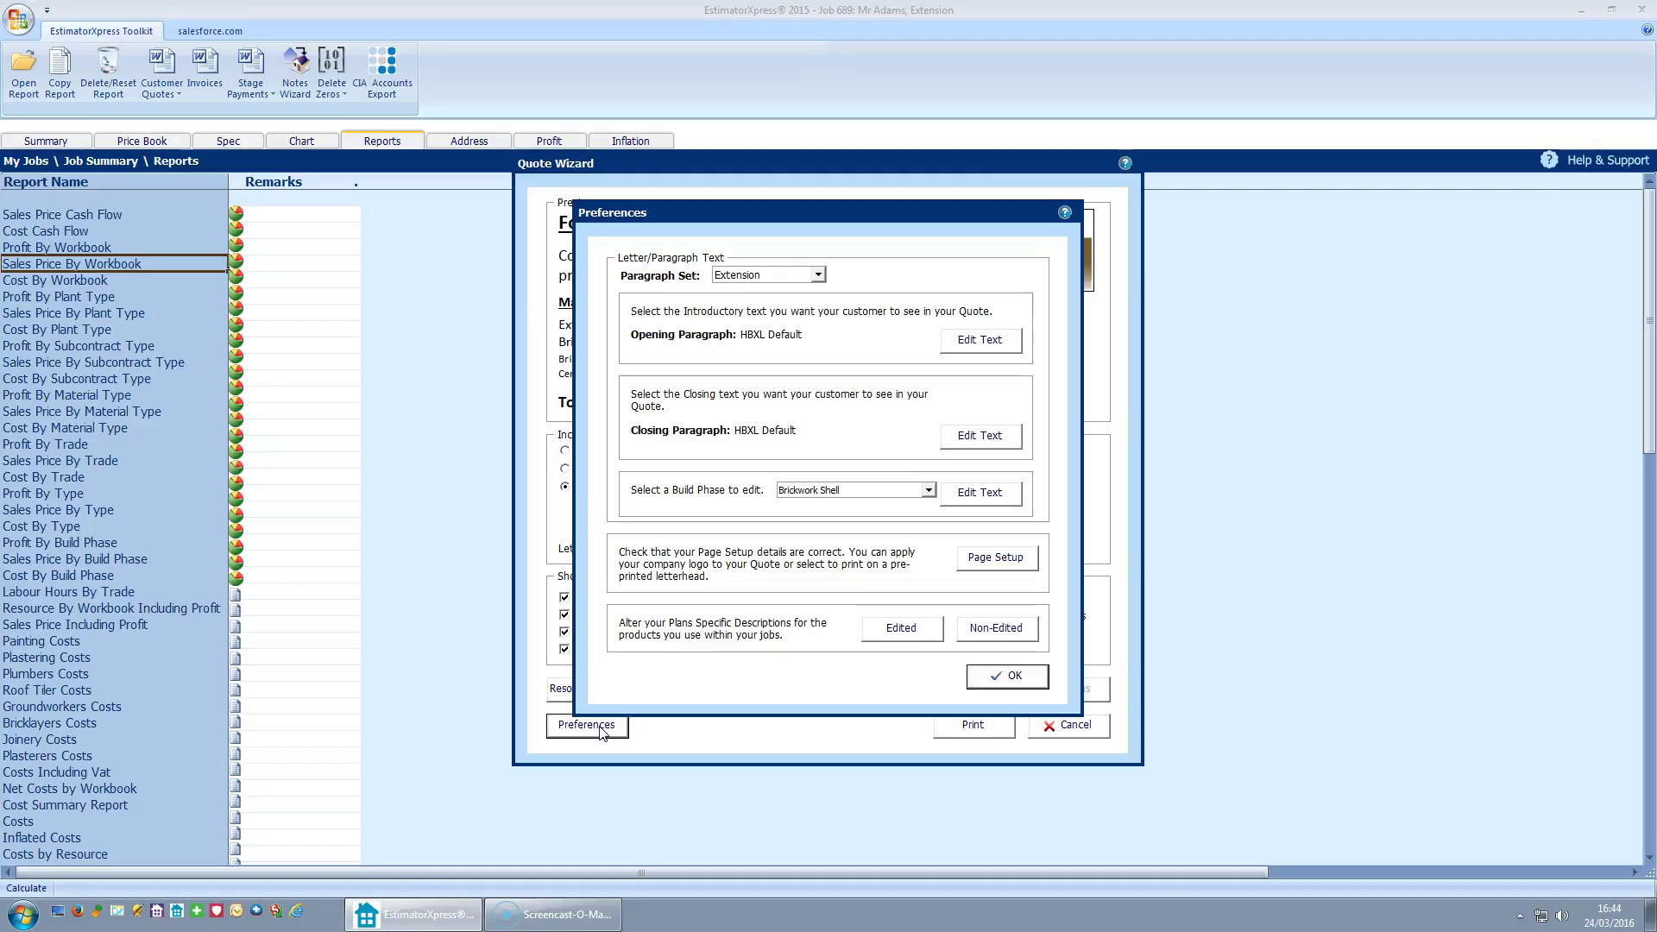
In the quote page setup, set the blue guitar picture from the Pictures library as the company logo
click(989, 563)
click(988, 560)
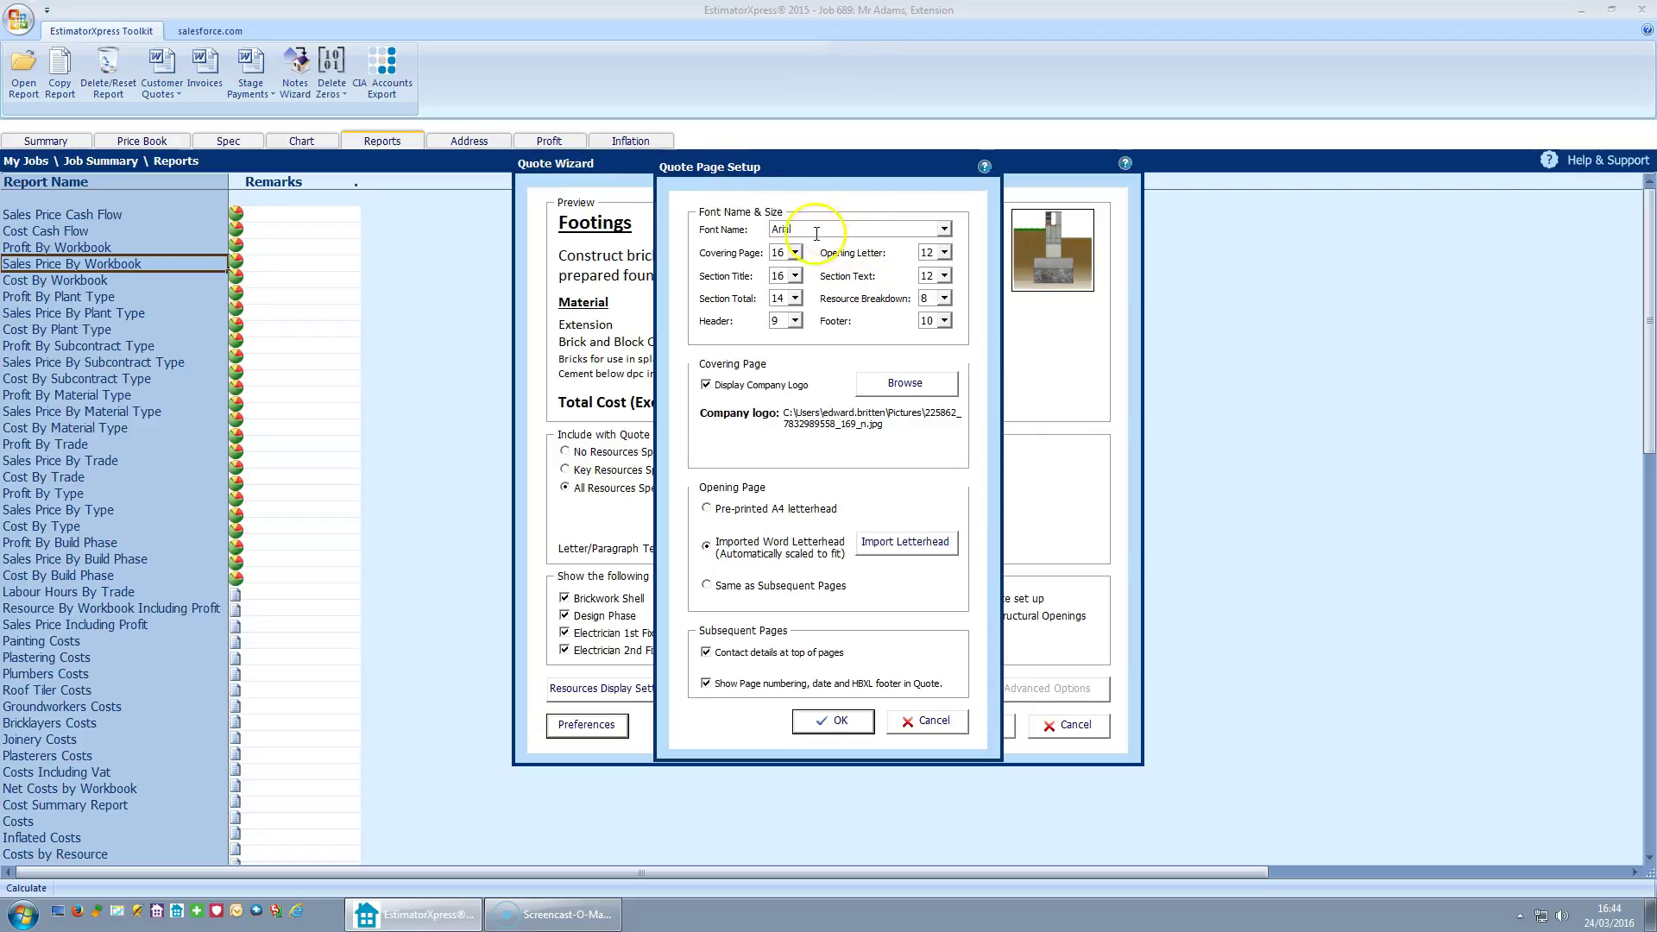
click(821, 277)
click(917, 390)
click(910, 388)
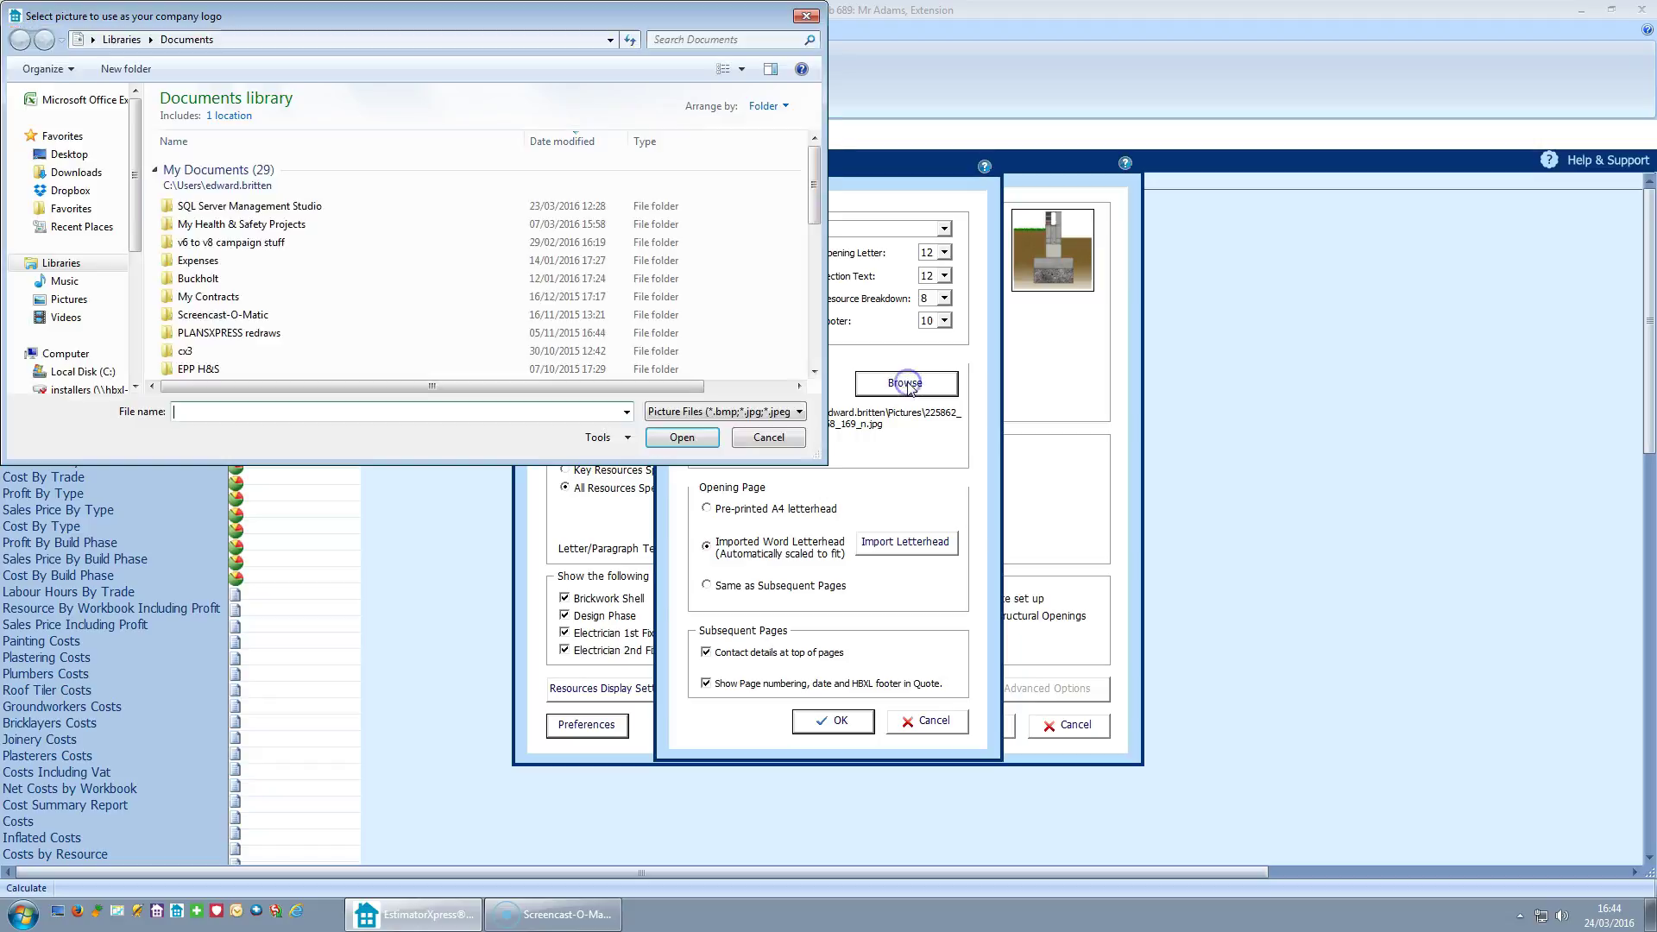
click(74, 299)
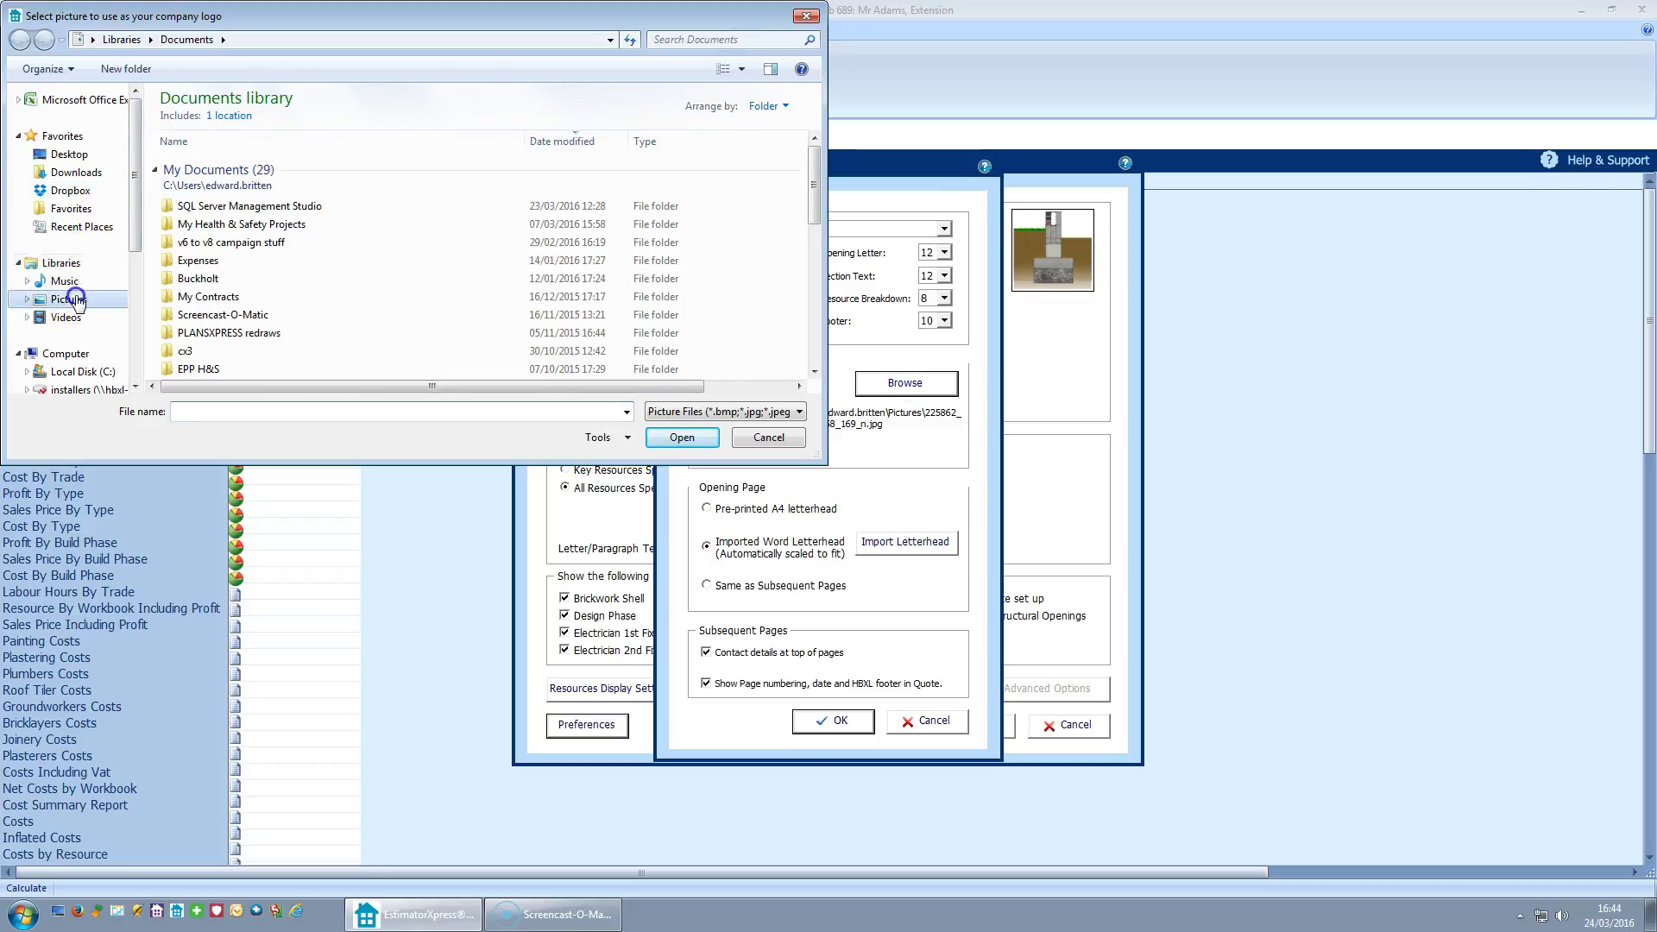
click(756, 317)
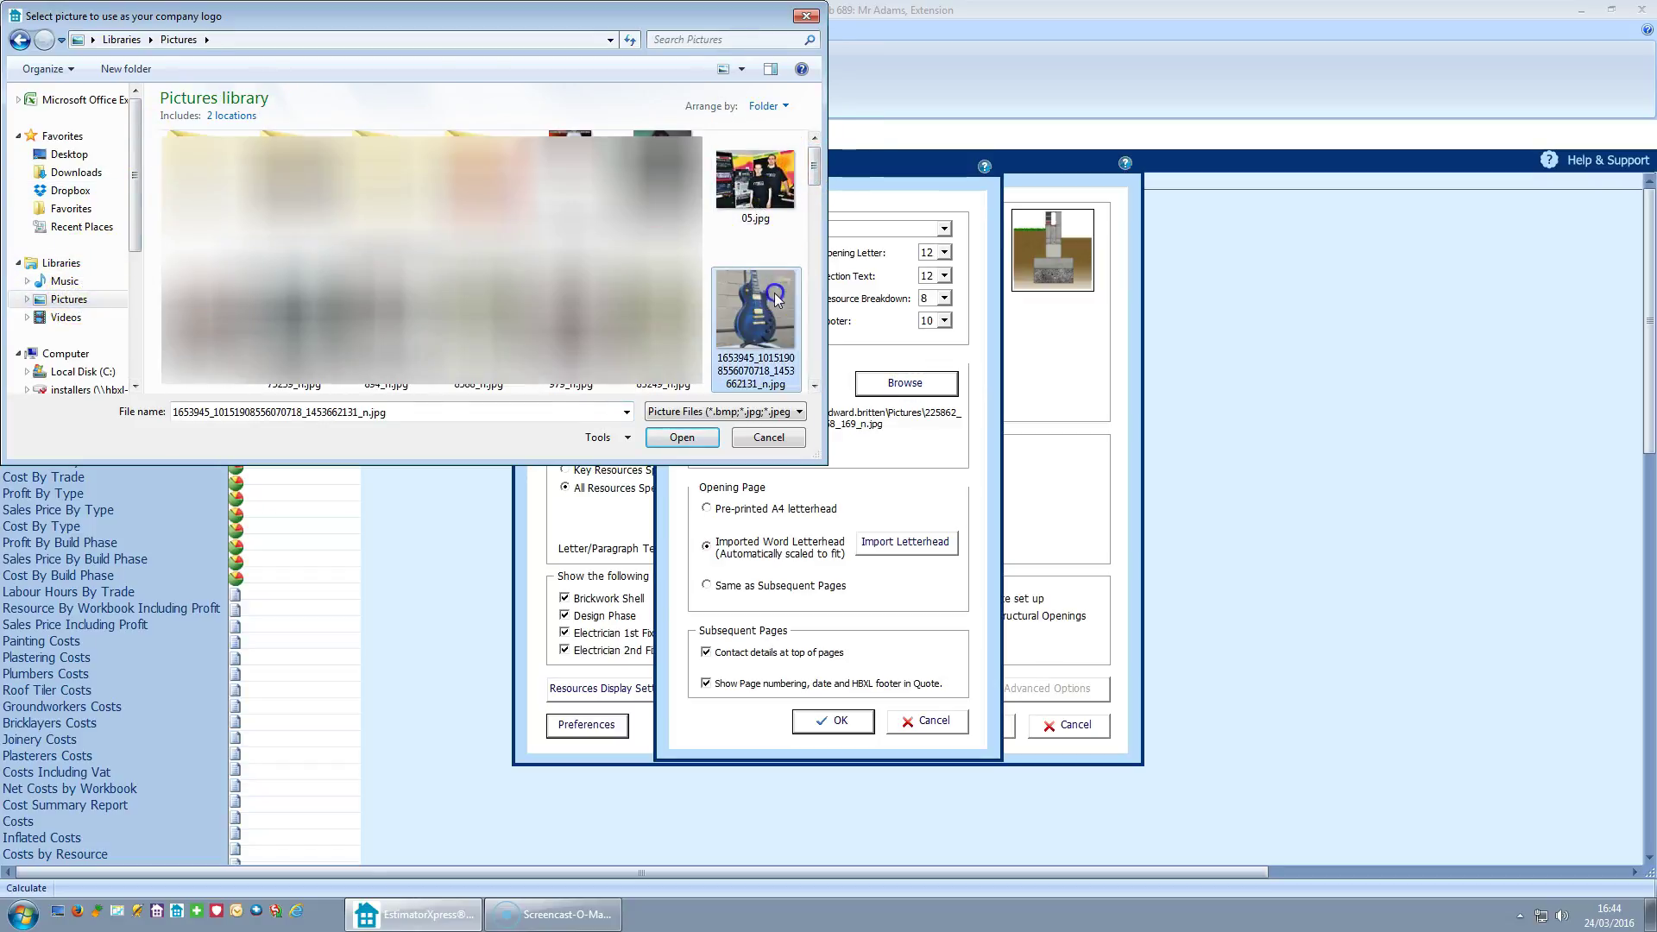
click(682, 437)
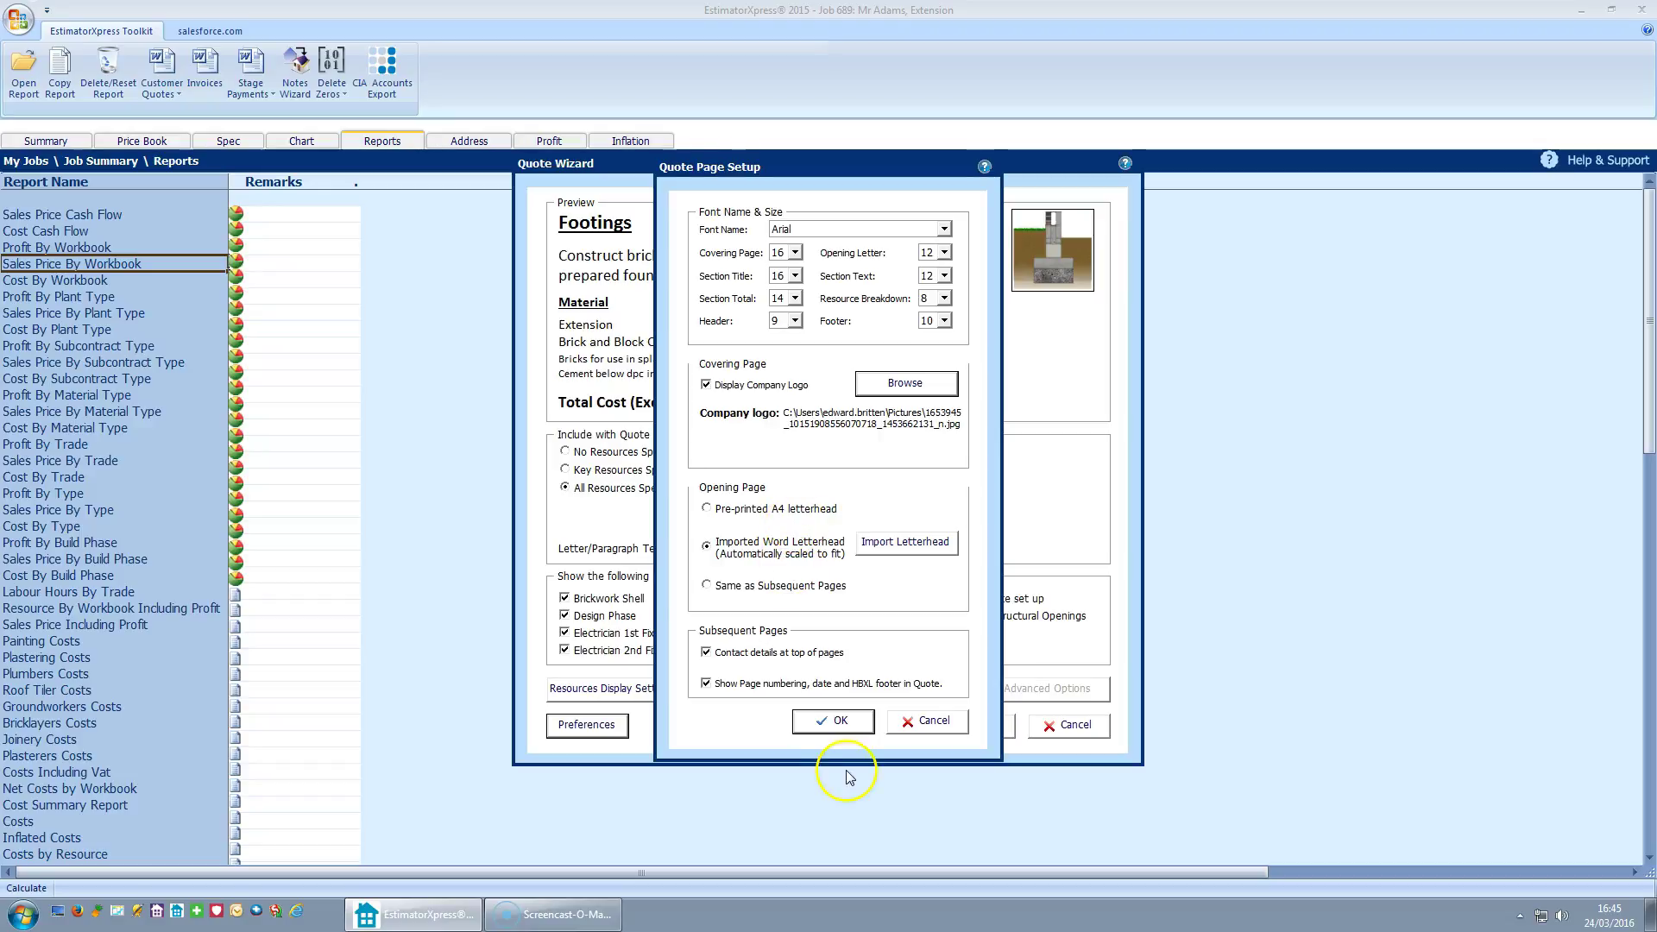
click(842, 724)
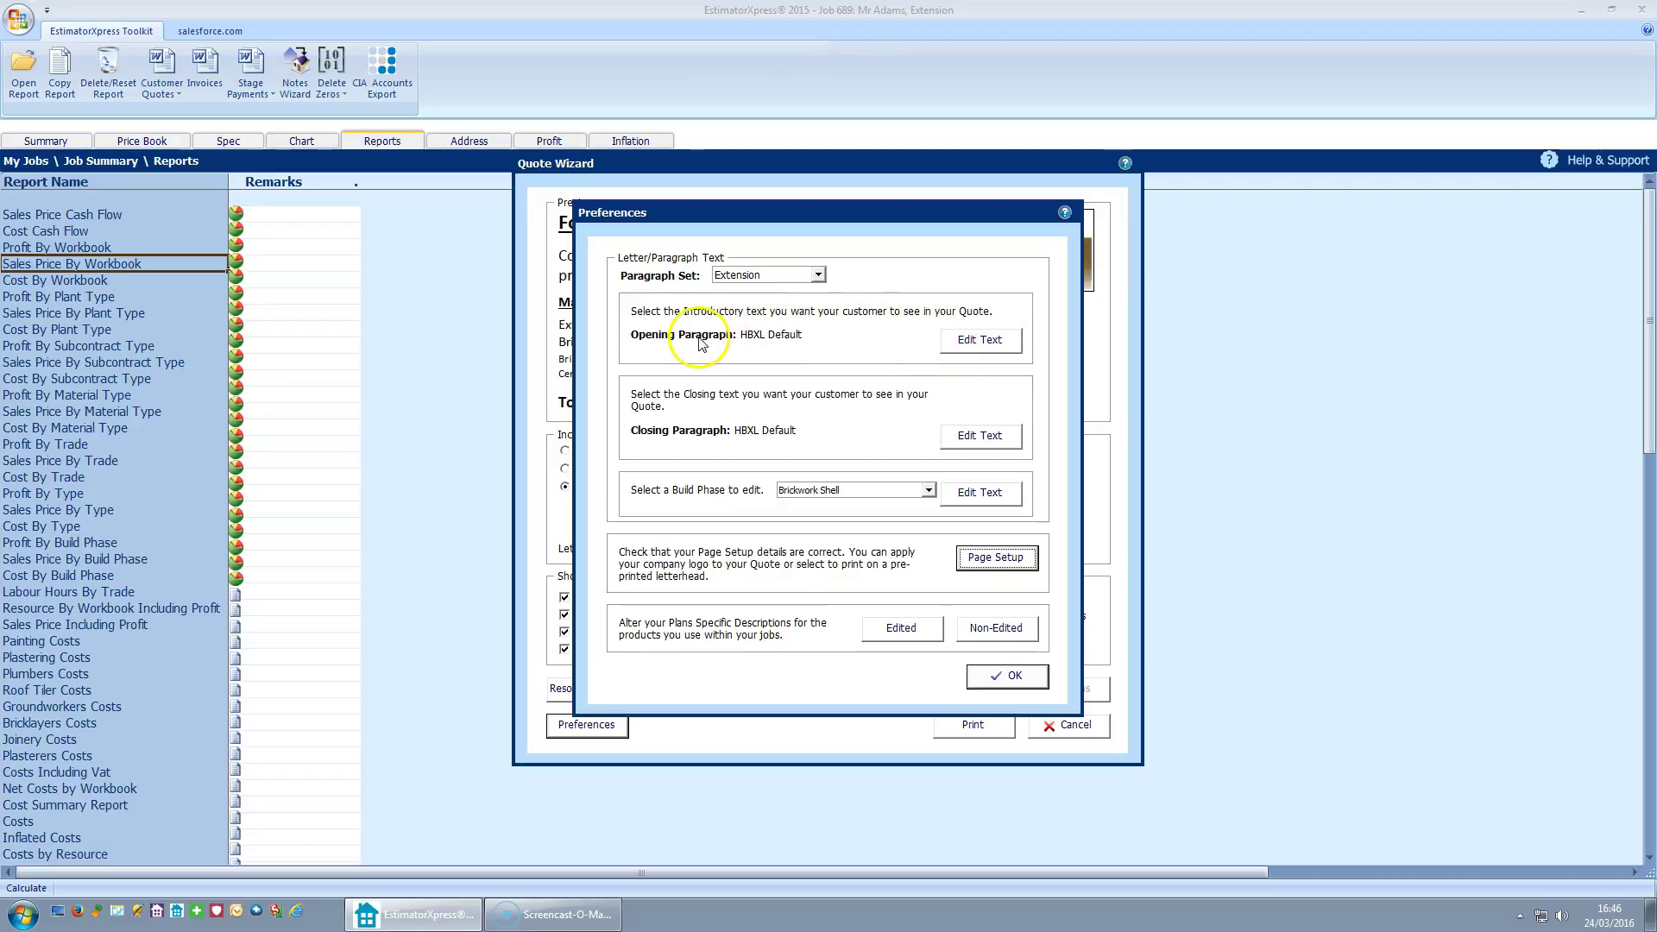
Review the HBXL Default introductory paragraph of the quote and close it without changes
click(983, 343)
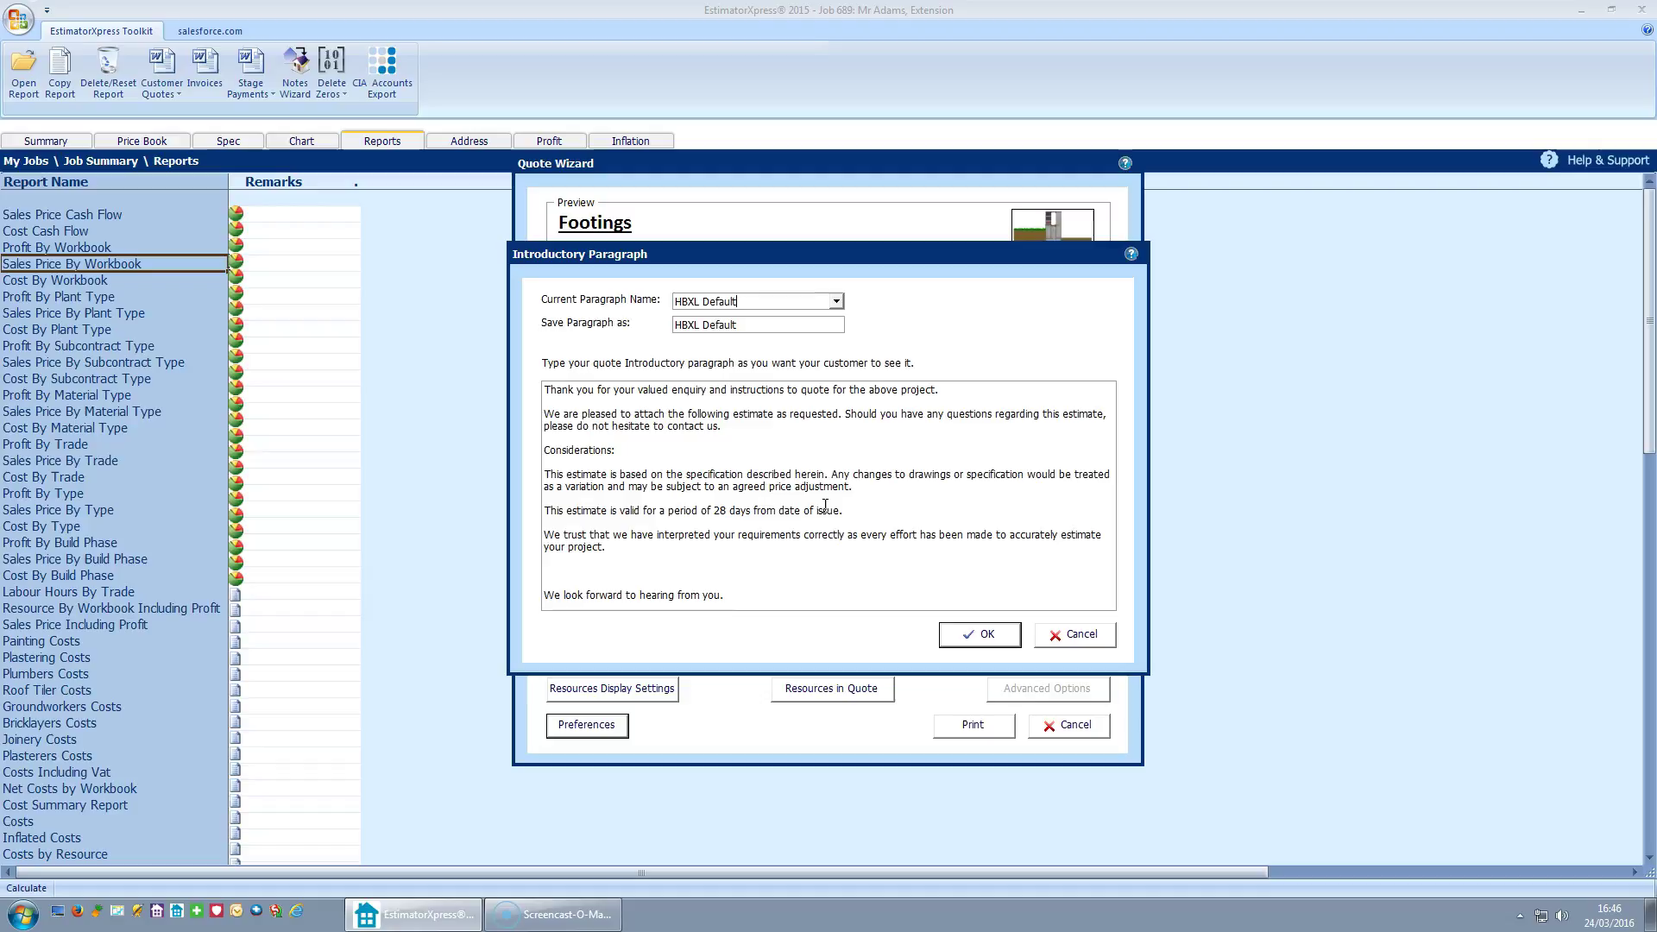
click(981, 636)
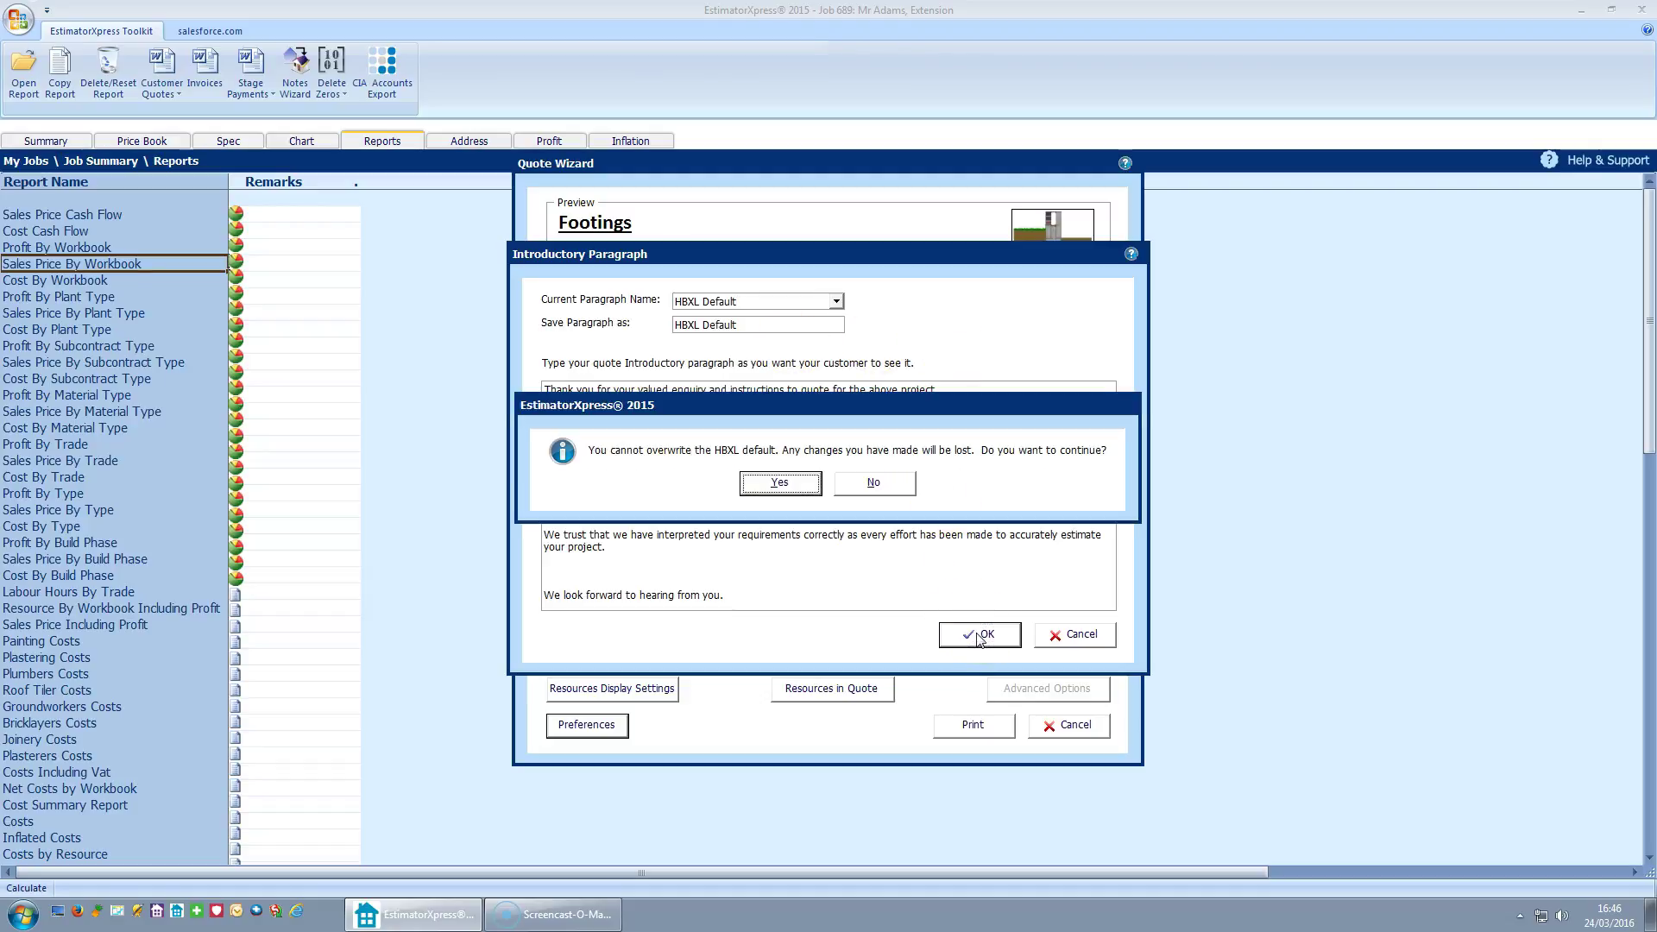
click(808, 480)
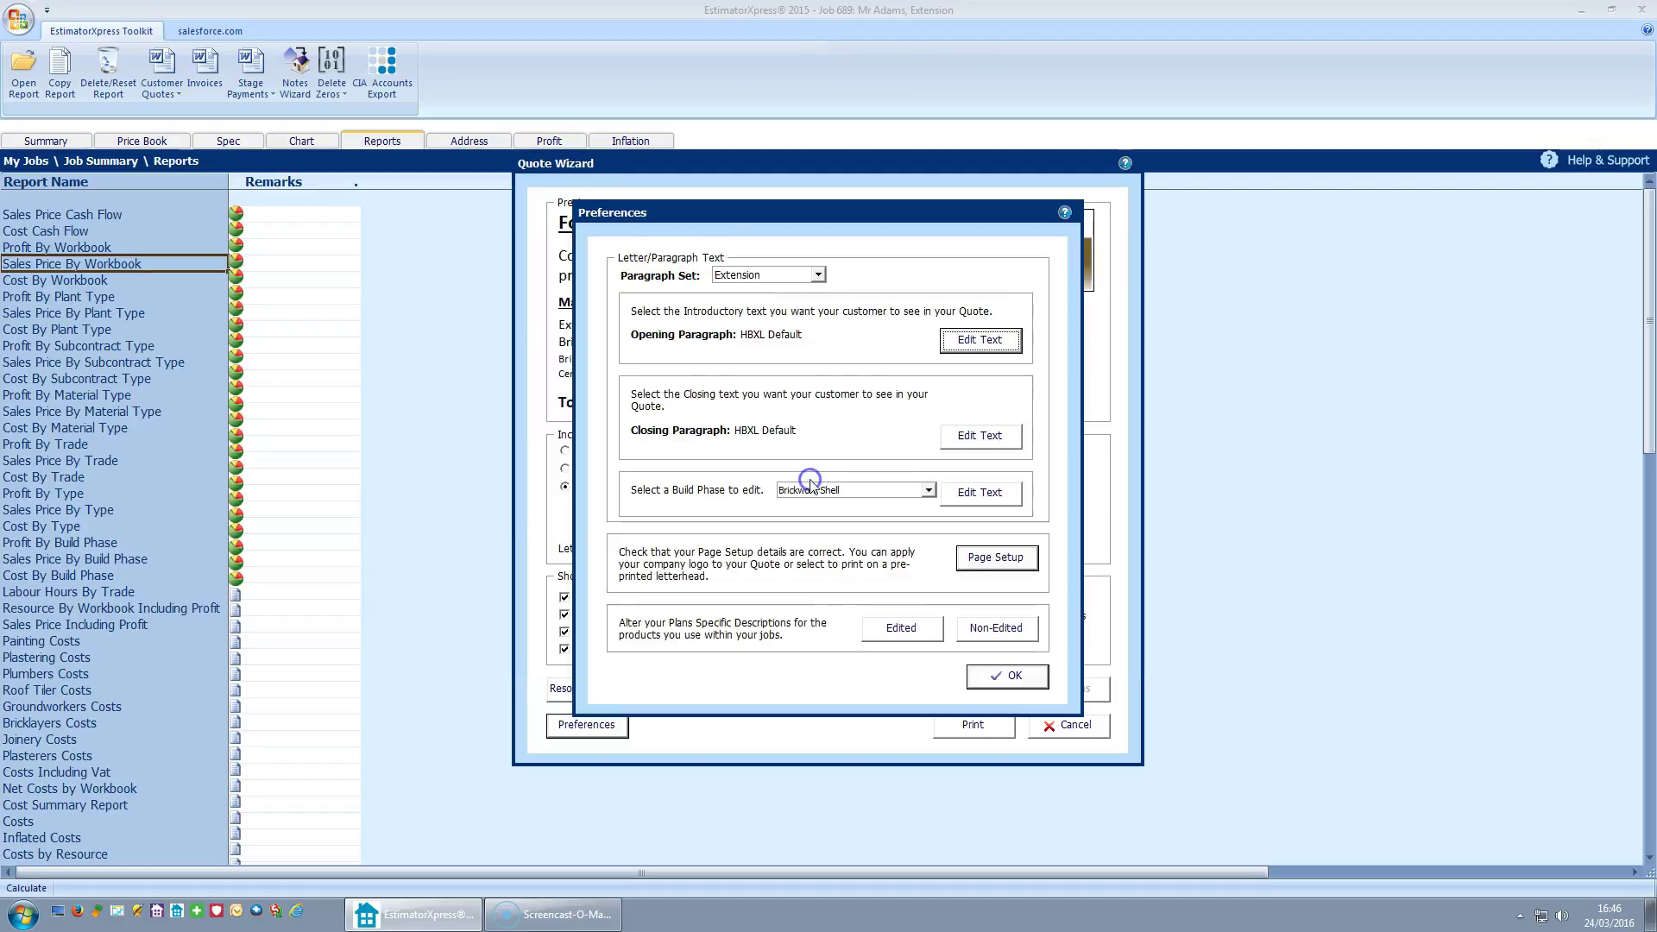
Review the HBXL Default closing paragraph with the terms and conditions and close it without changes
click(968, 438)
click(688, 397)
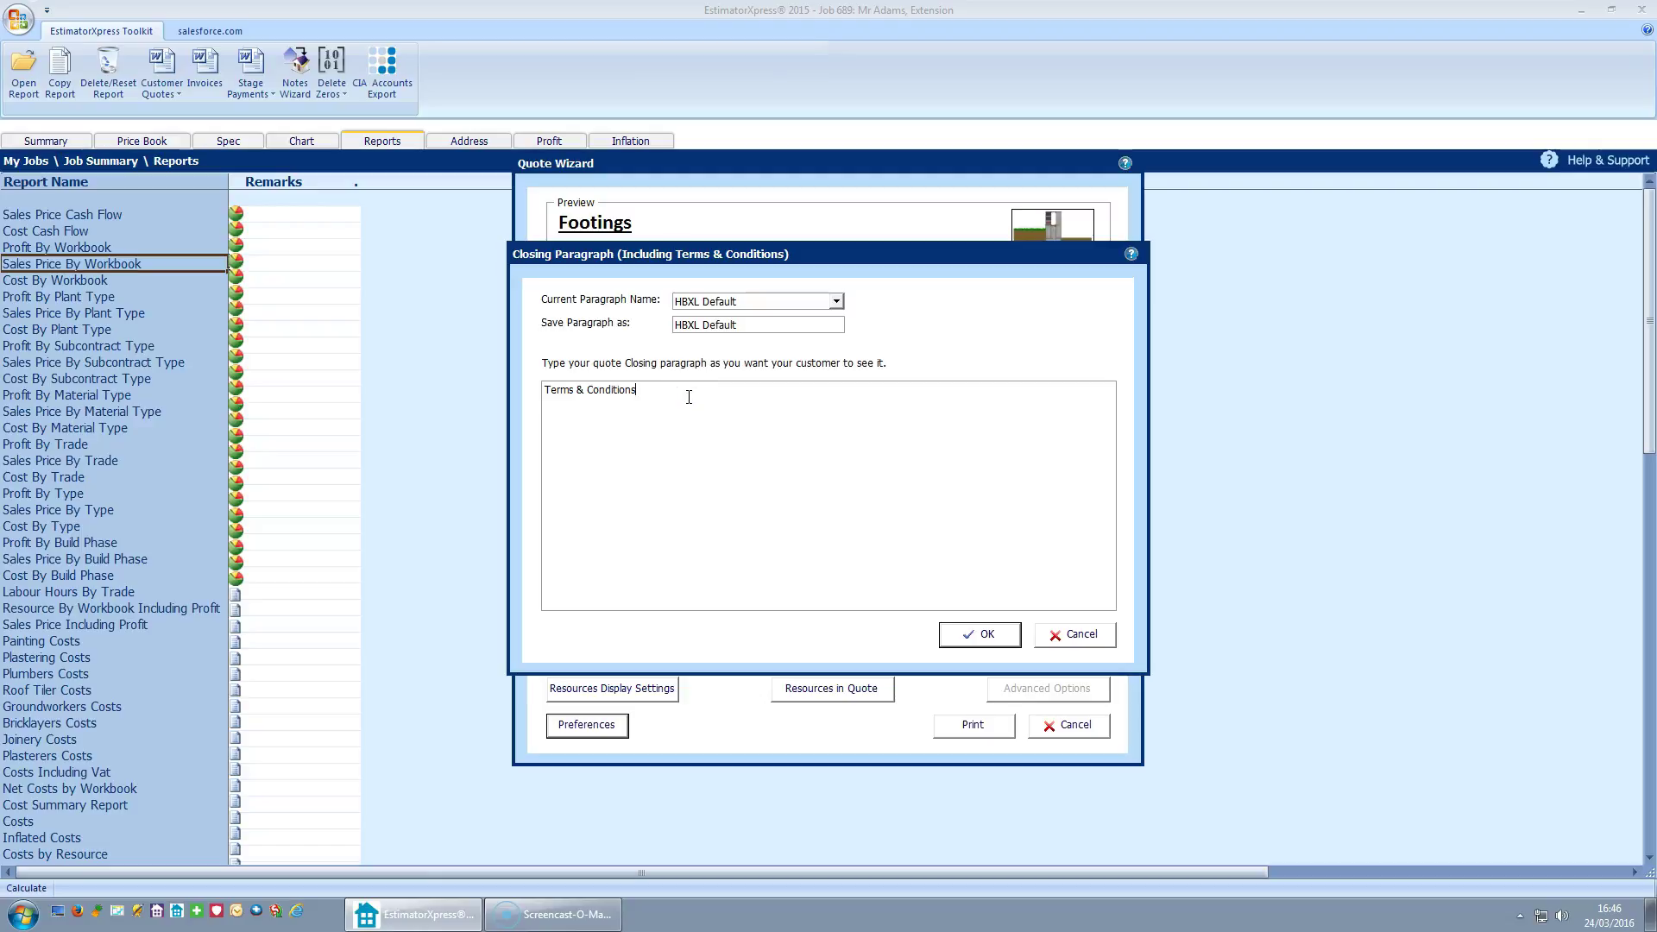
click(709, 422)
click(767, 462)
click(984, 636)
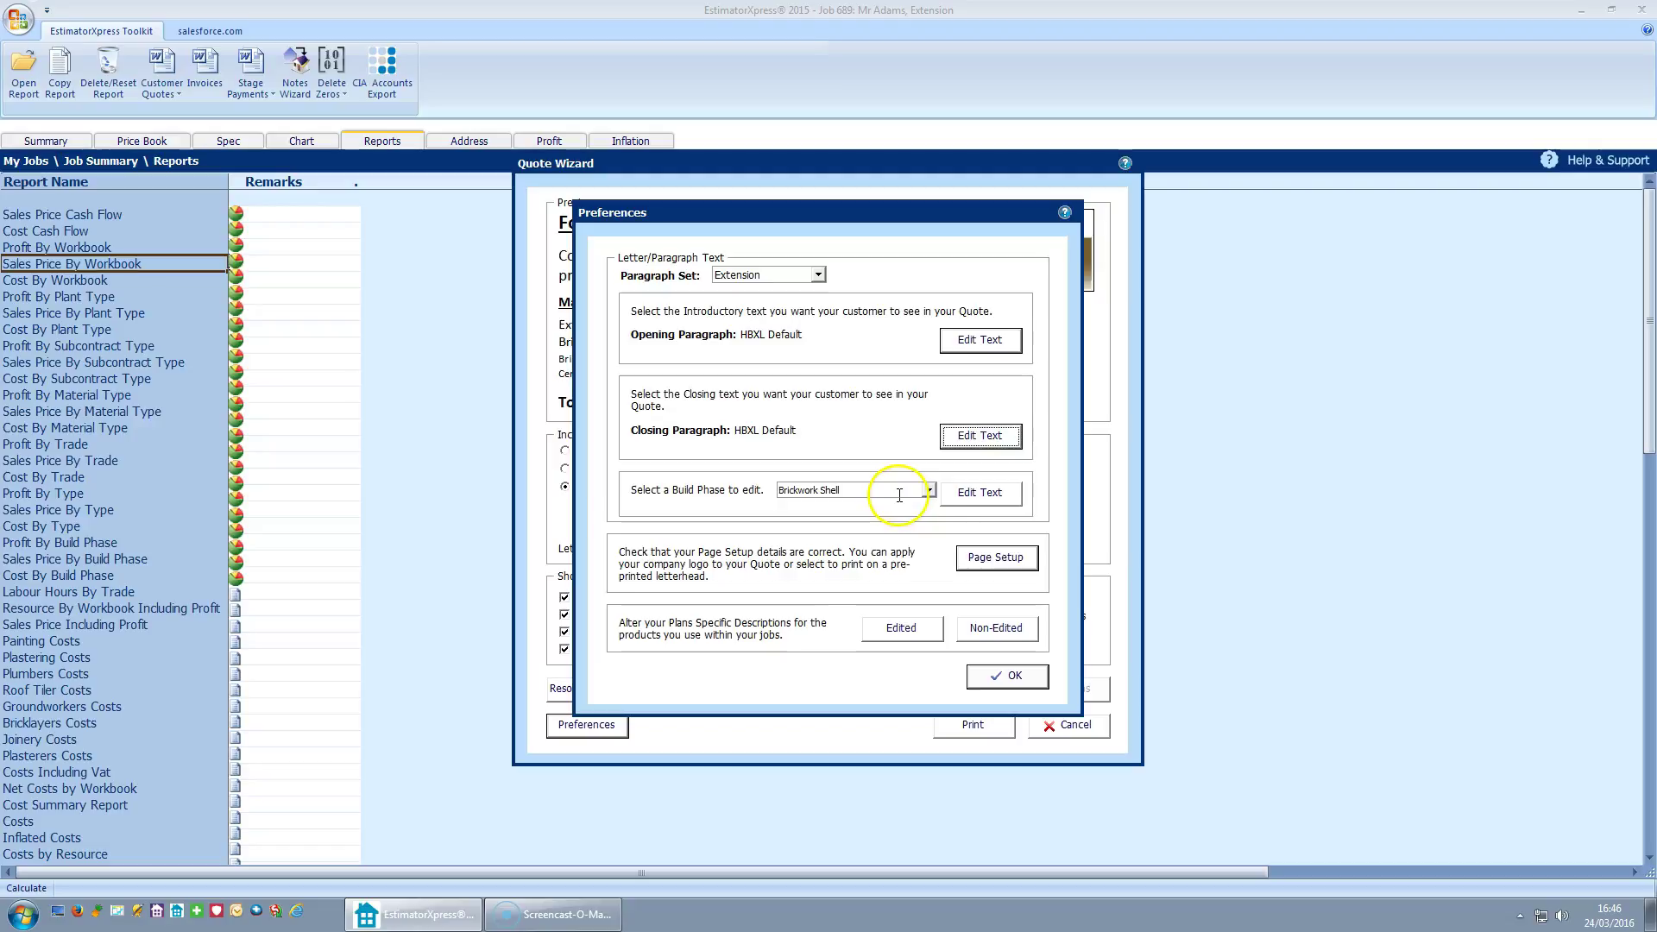
Review the HBXL Default text and picture of the Brickwork Shell build phase, and close it
click(980, 495)
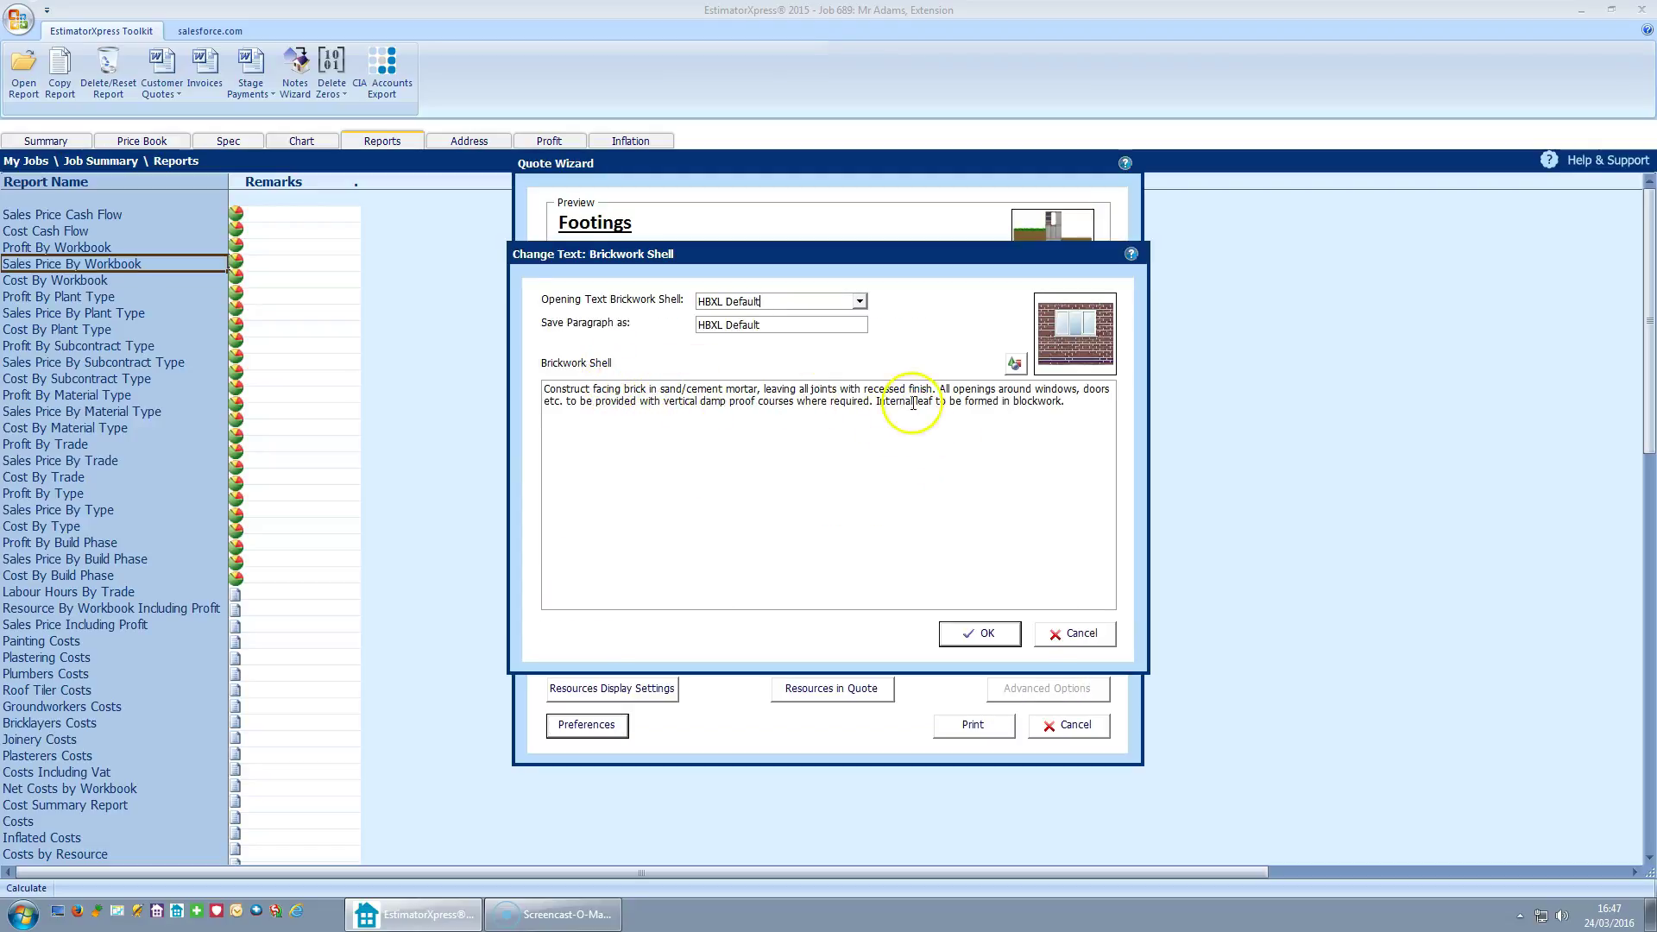
click(1076, 399)
click(1075, 403)
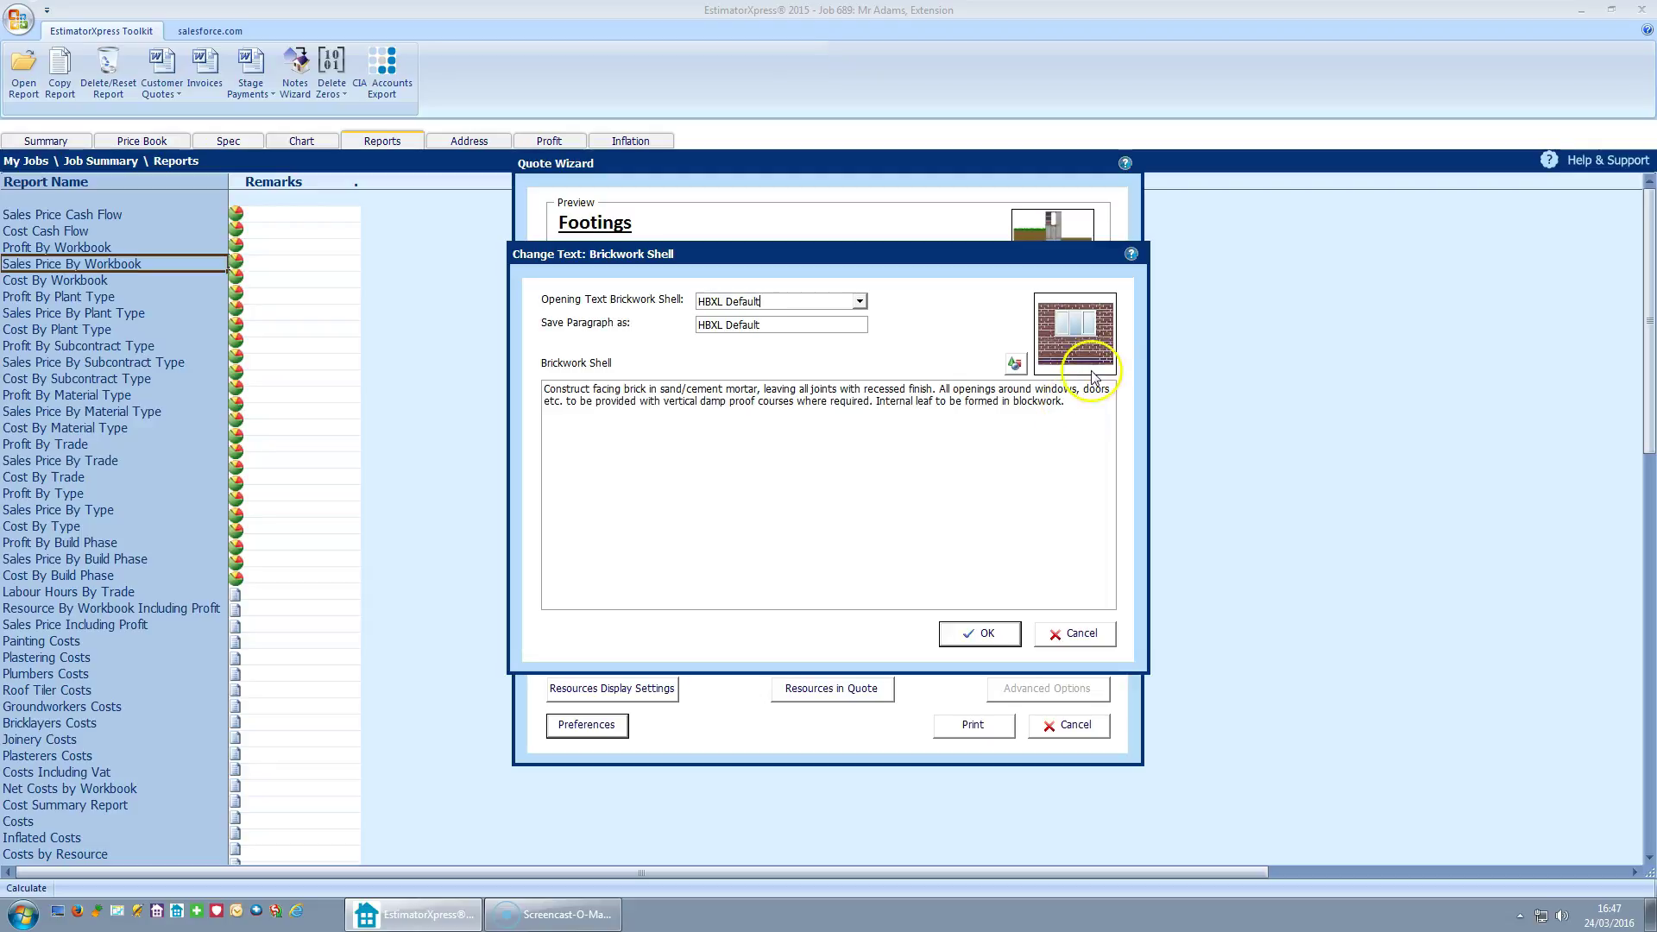
click(1016, 366)
click(1016, 366)
click(975, 636)
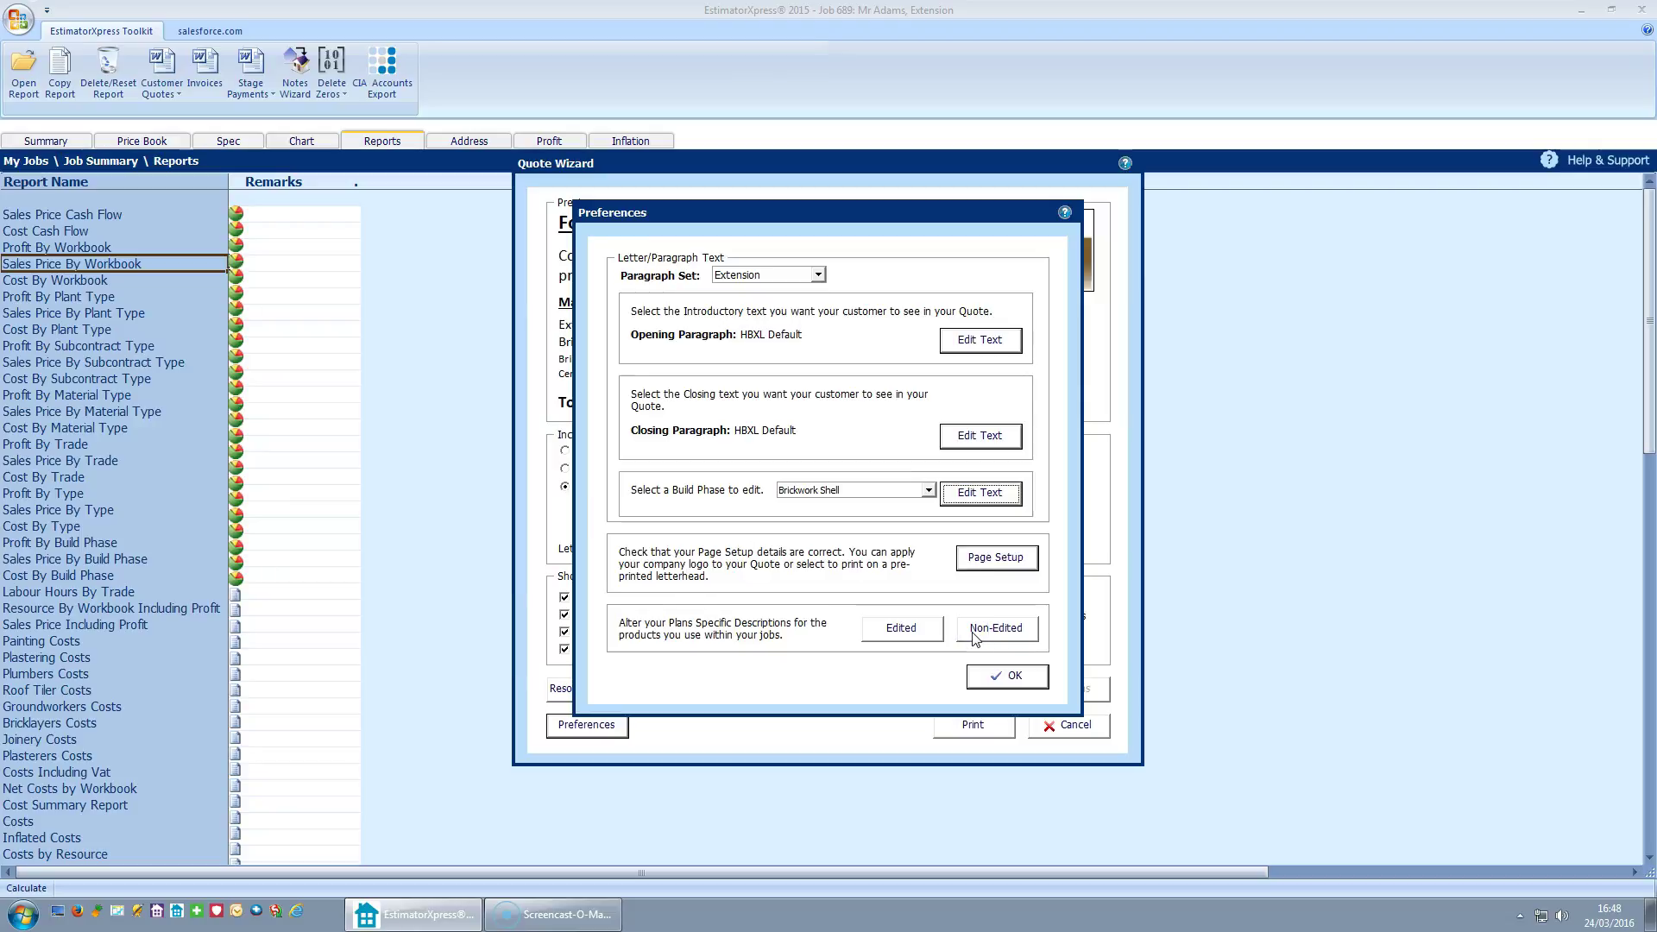
Close the preferences and print the quote to Word, charging VAT at a set rate of 20% over the price including profit
click(1011, 676)
click(979, 728)
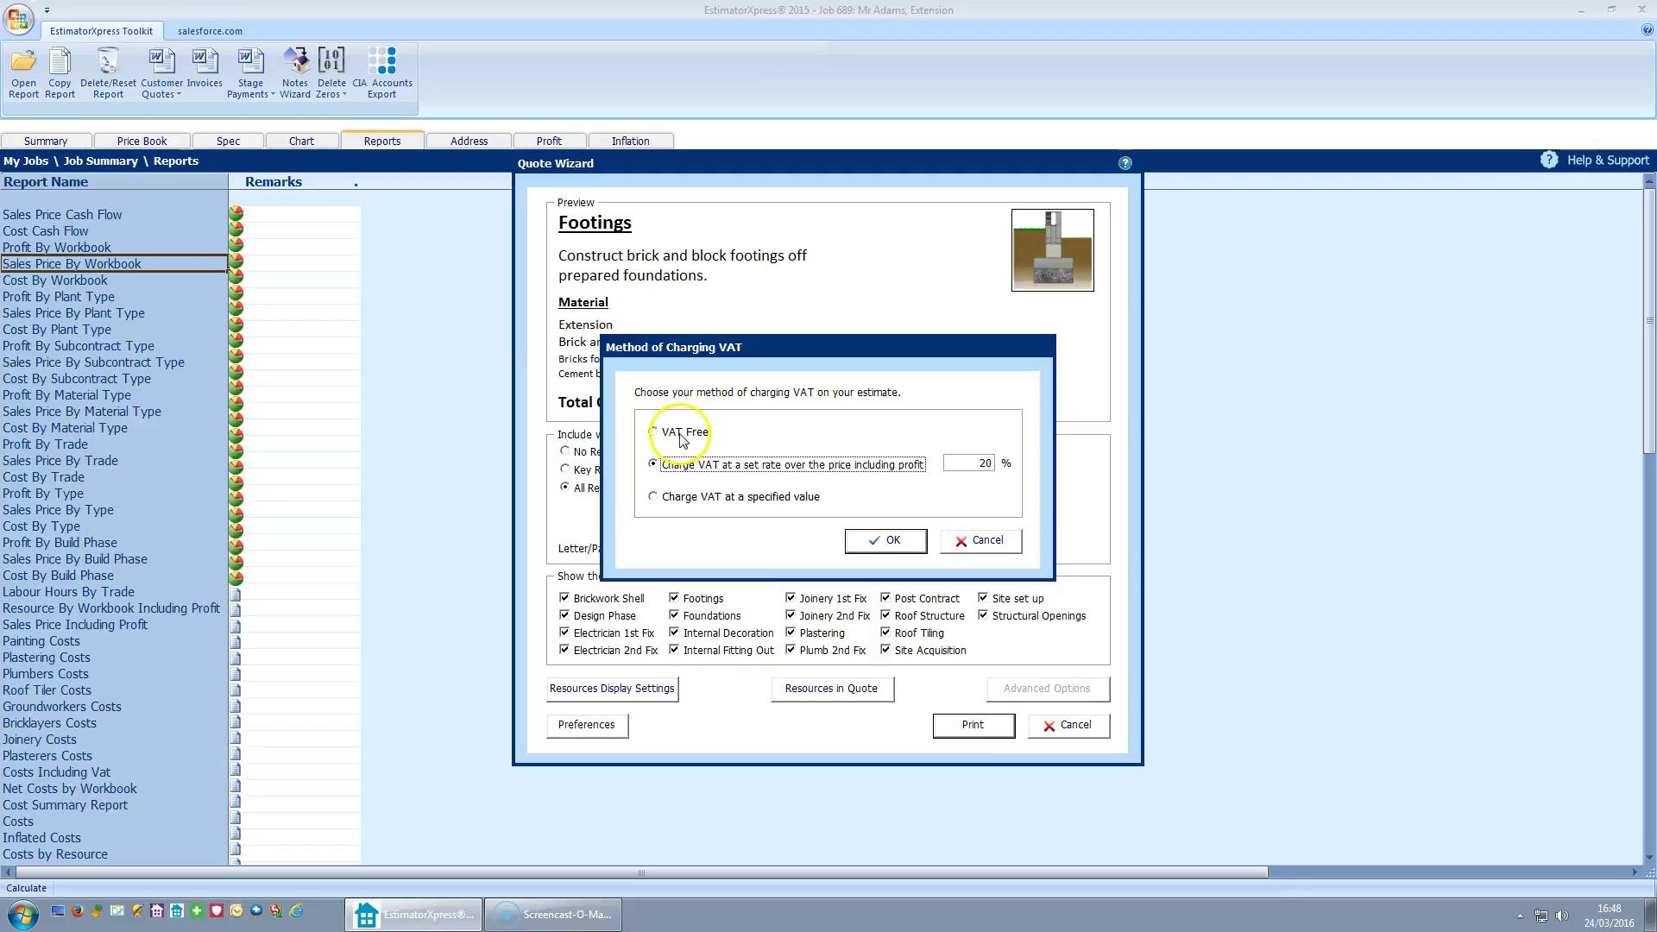
click(967, 469)
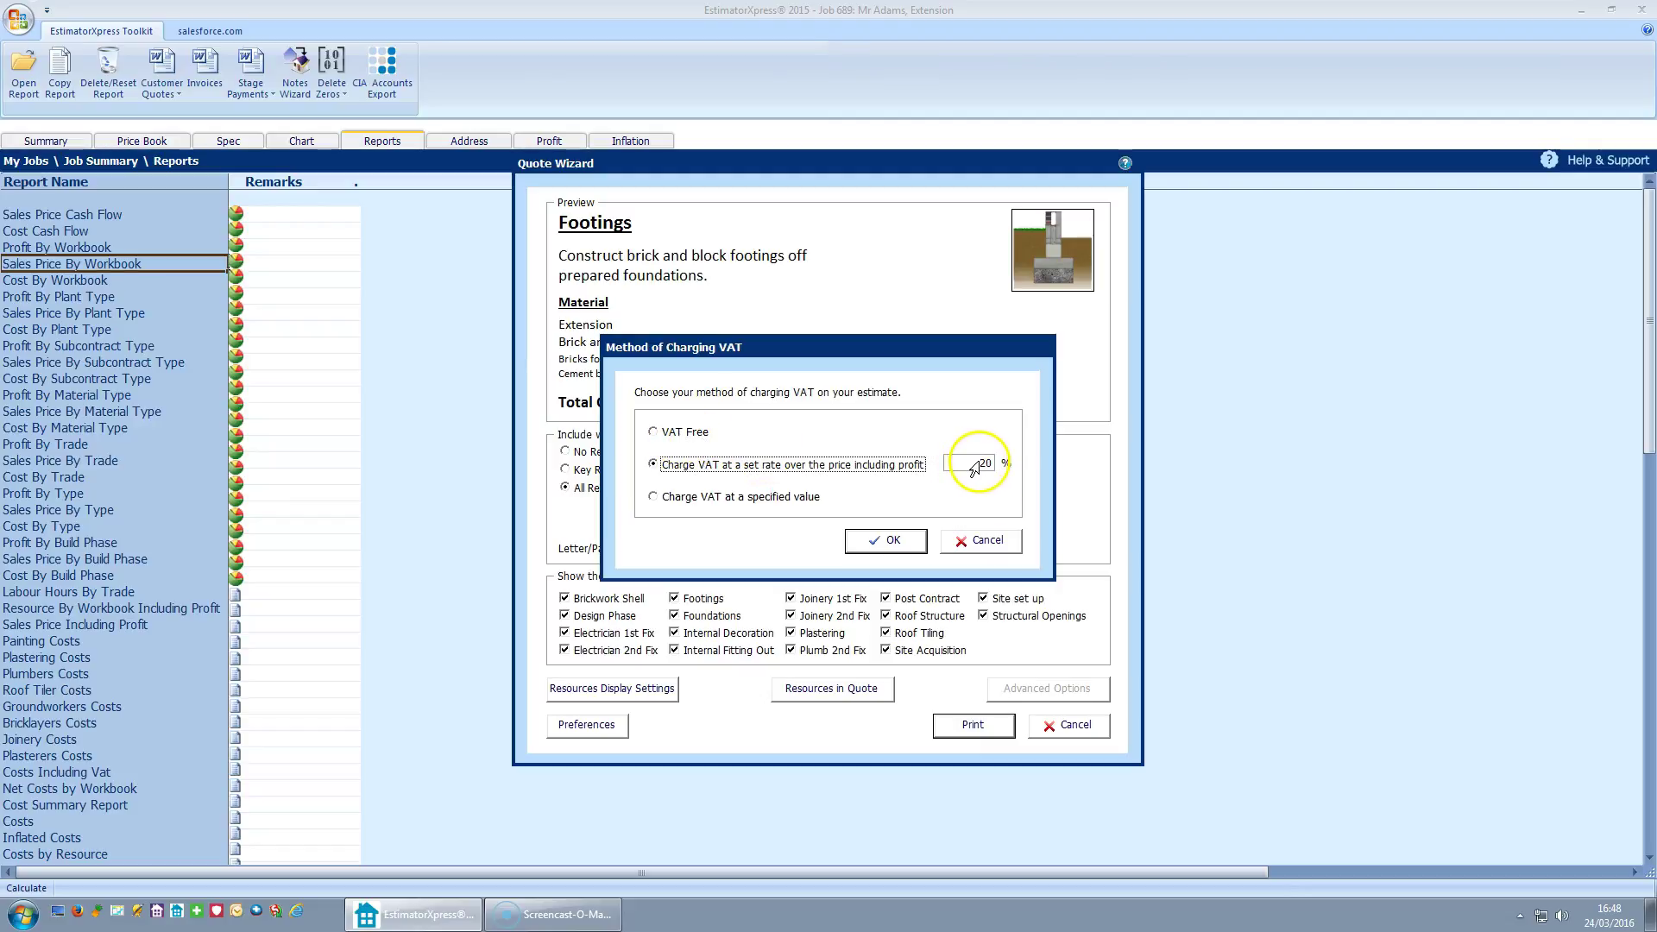
click(655, 497)
click(961, 499)
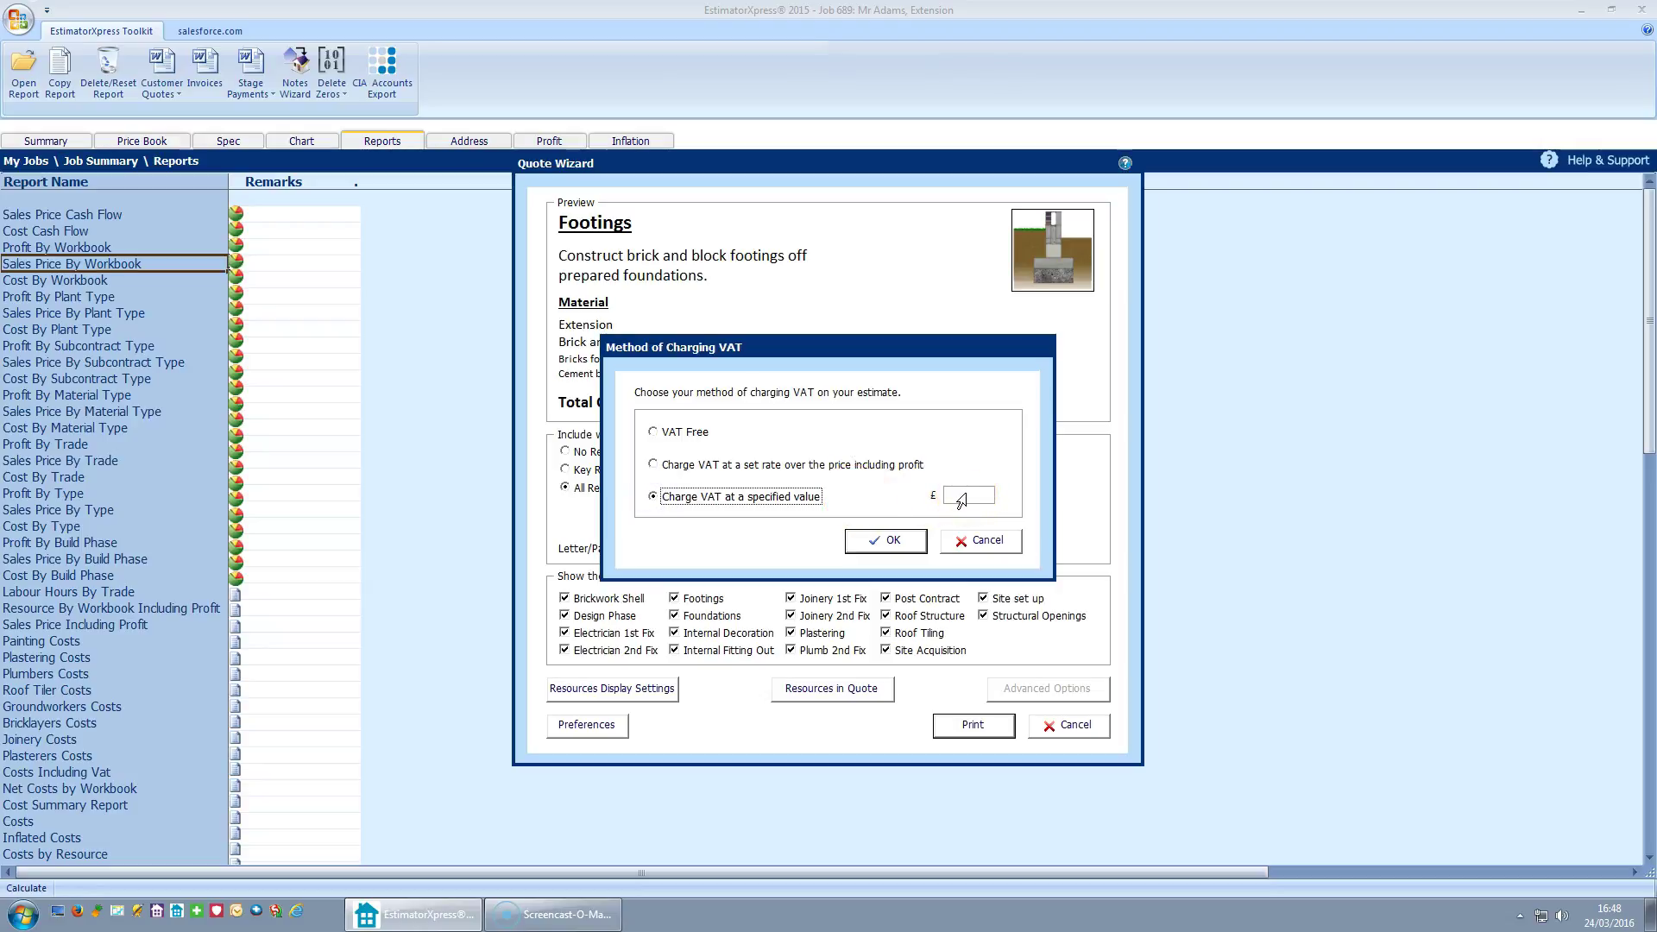
click(653, 466)
click(901, 542)
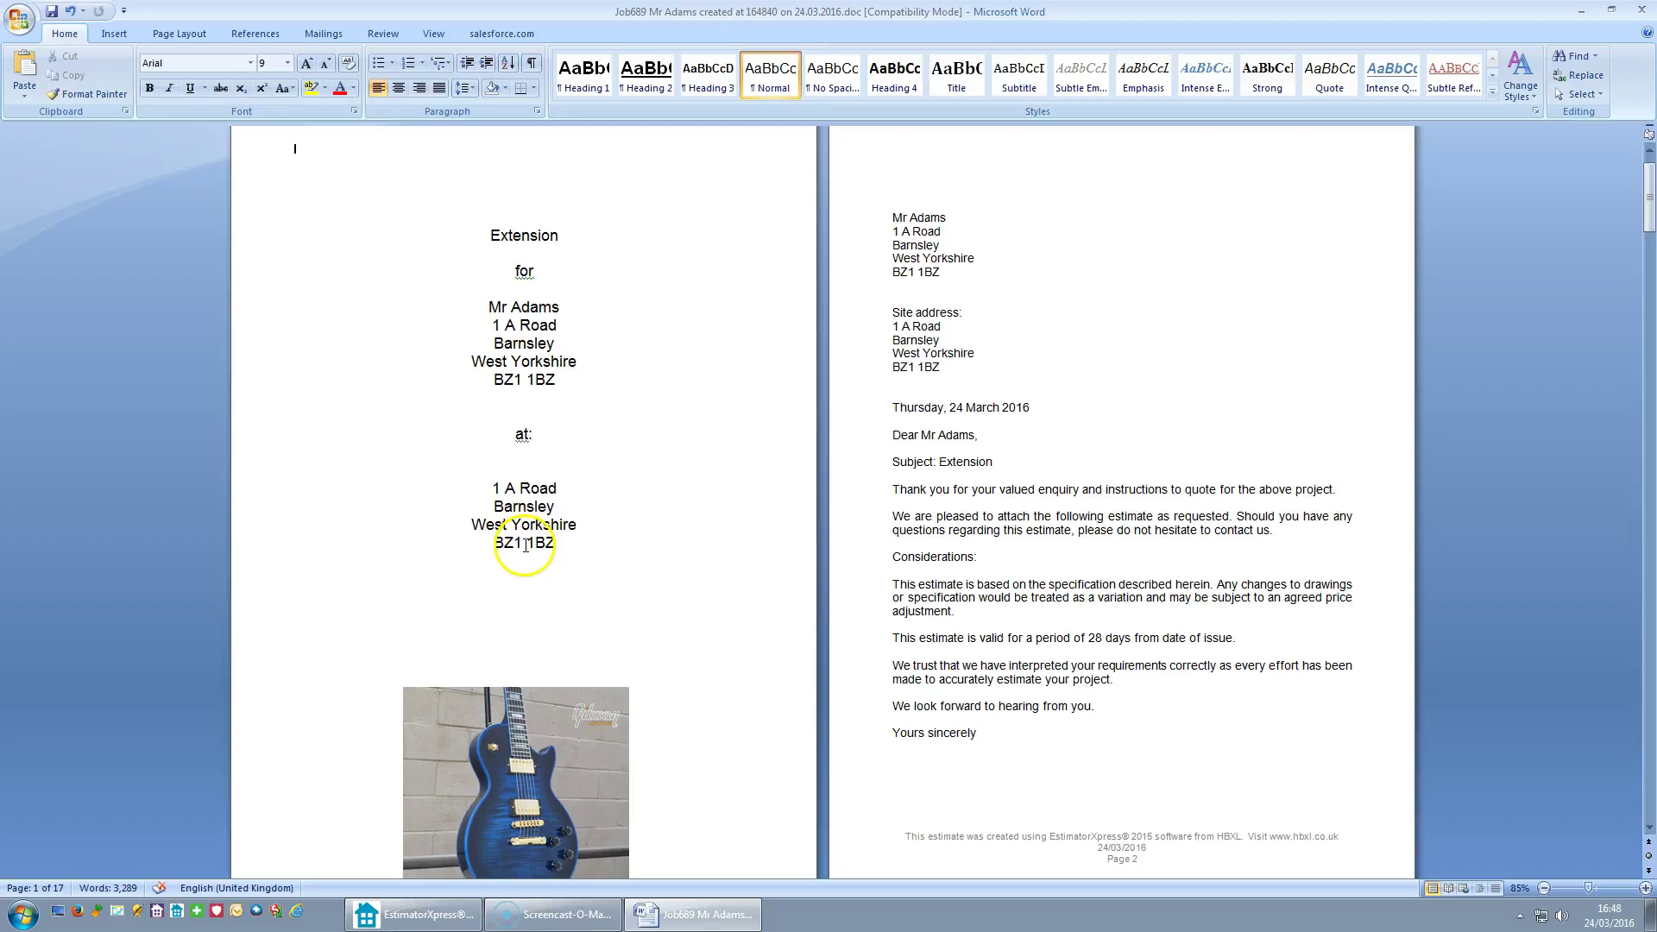
Delete the word "at:" and the site address below it from the quote's cover page
drag(572, 545, 493, 436)
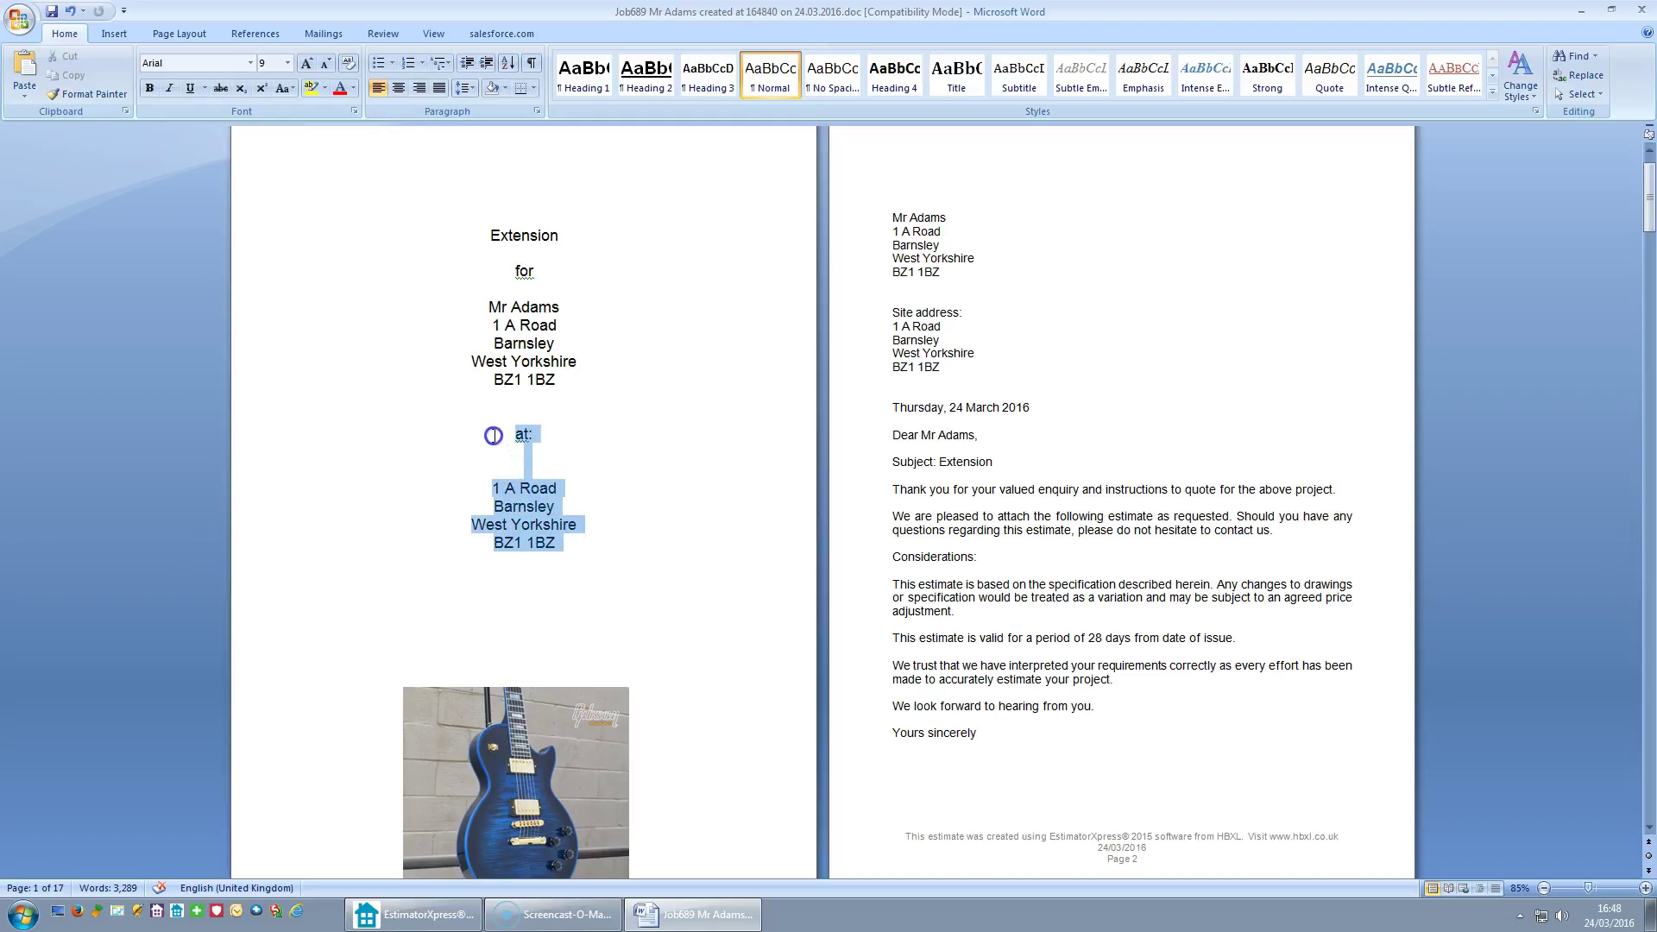
key(Delete)
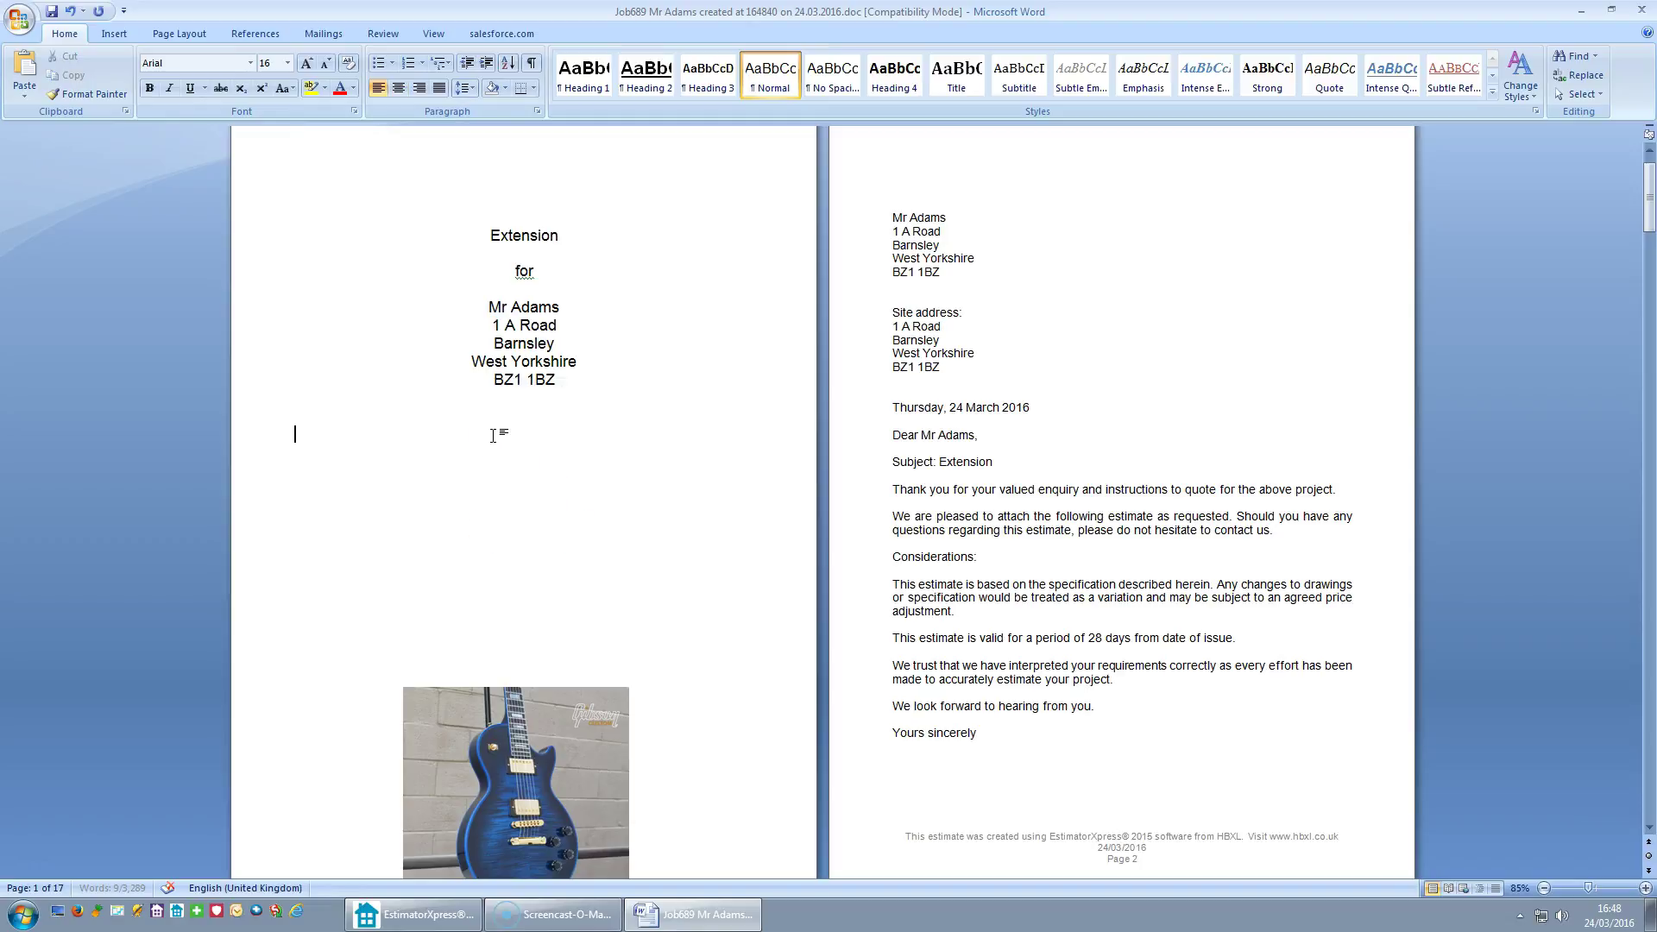
click(470, 436)
scroll(475, 437, down, 3)
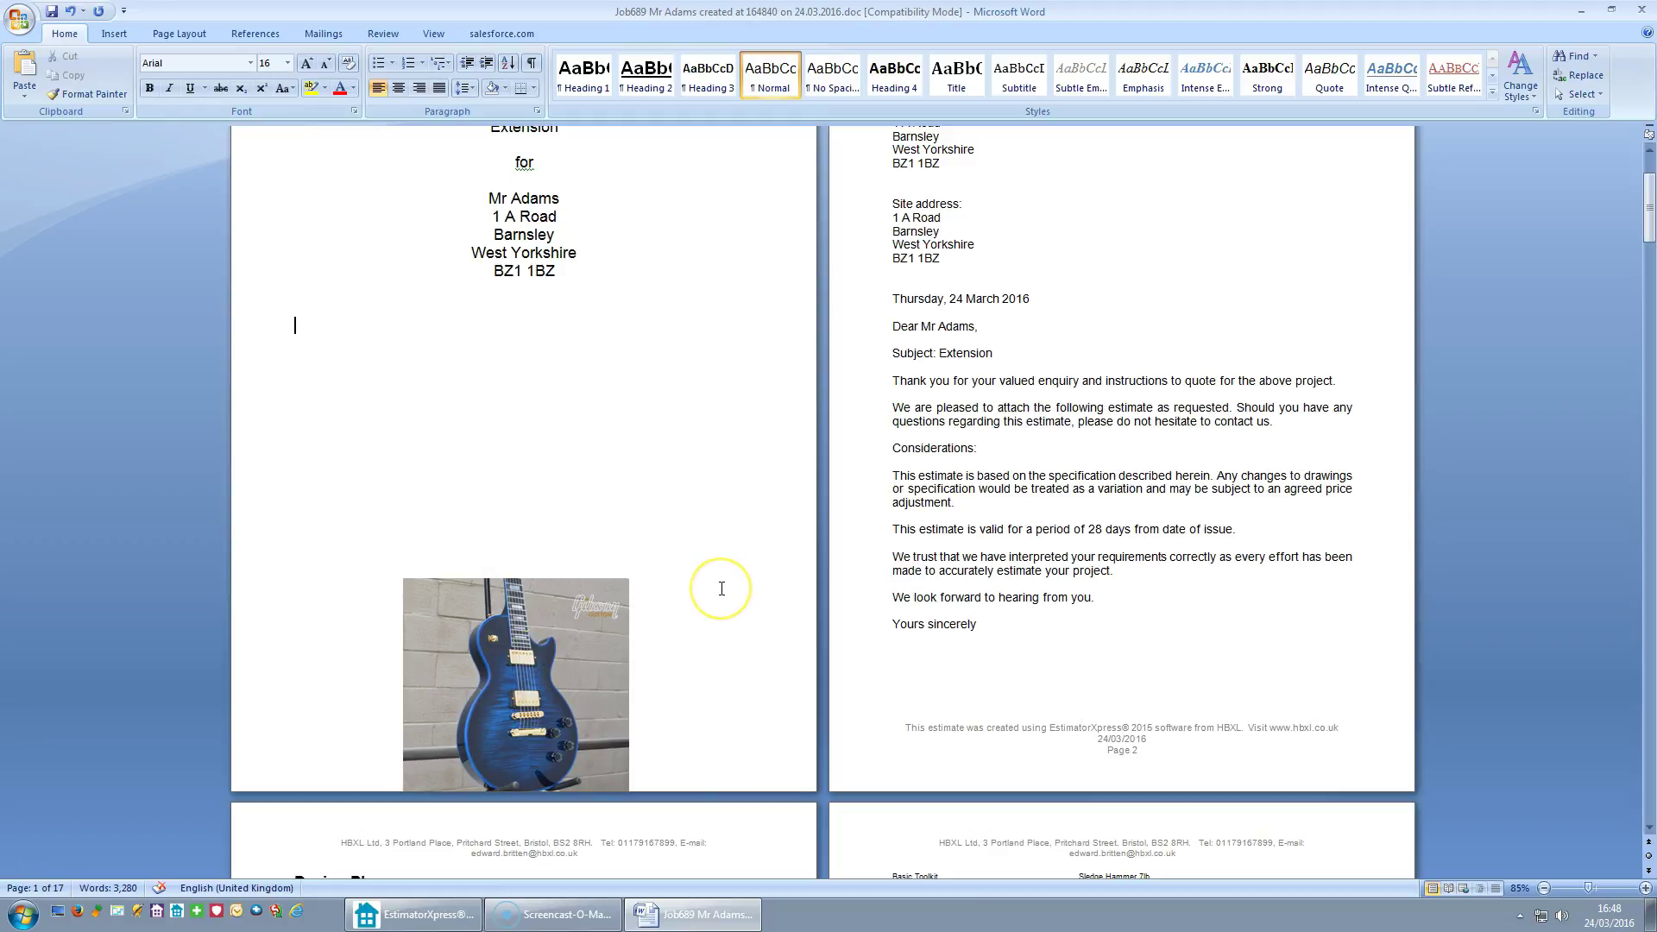
scroll(722, 589, up, 3)
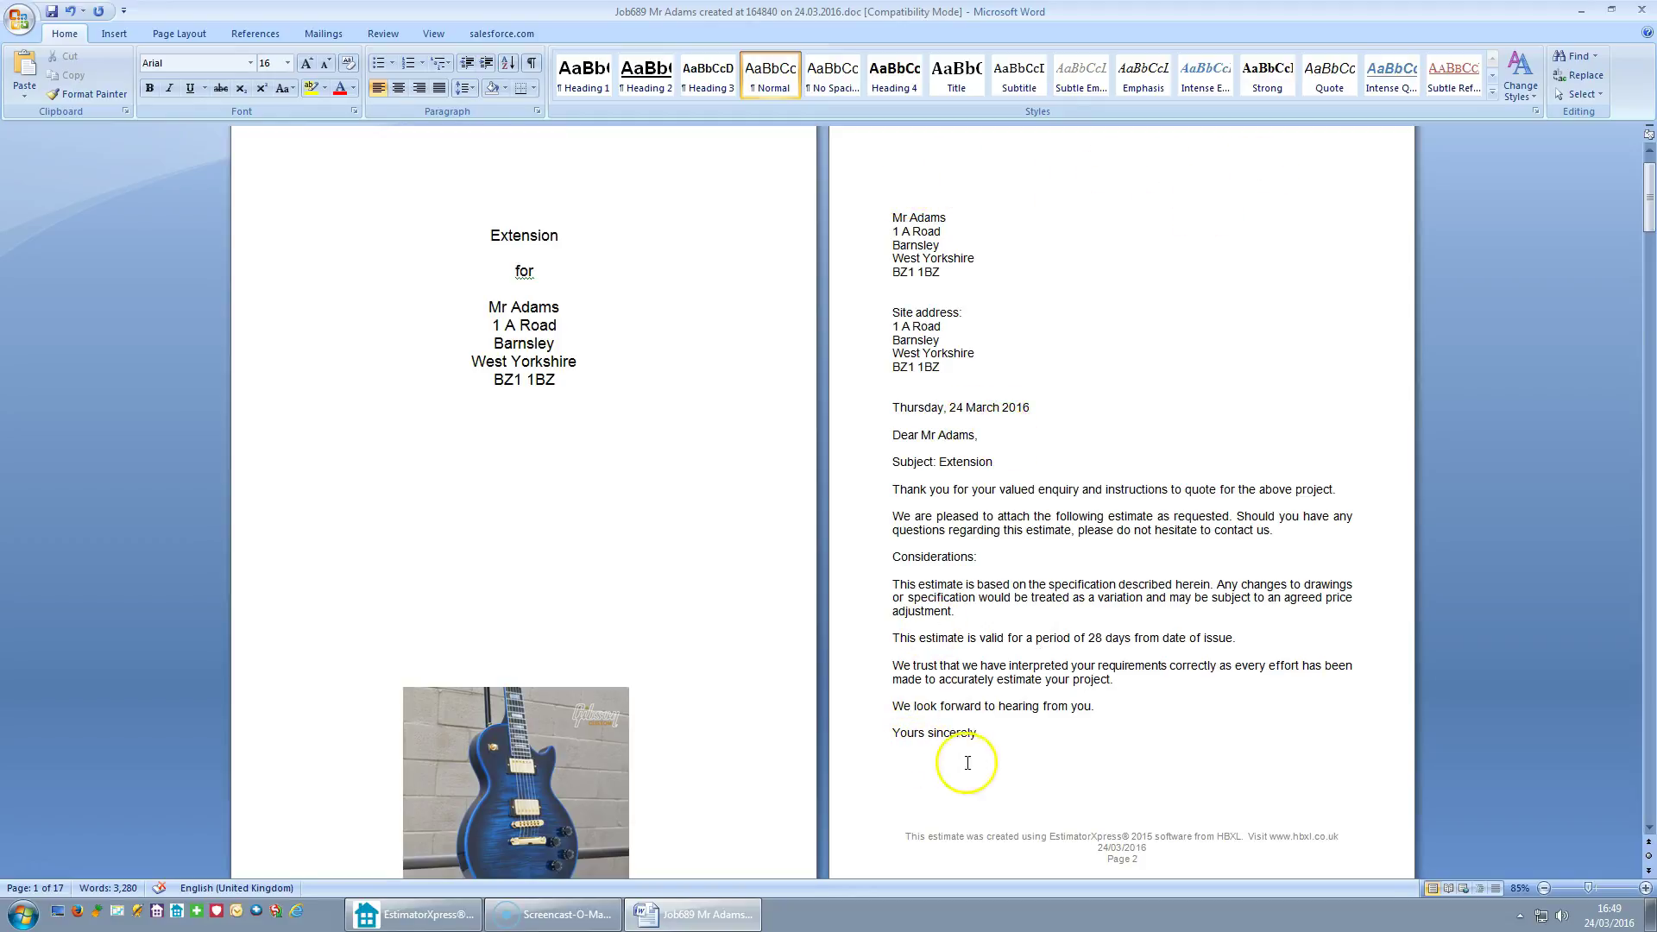
Delete the drawing-board picture beside the Design Phase paragraph on page 3 of the quote
scroll(962, 764, down, 7)
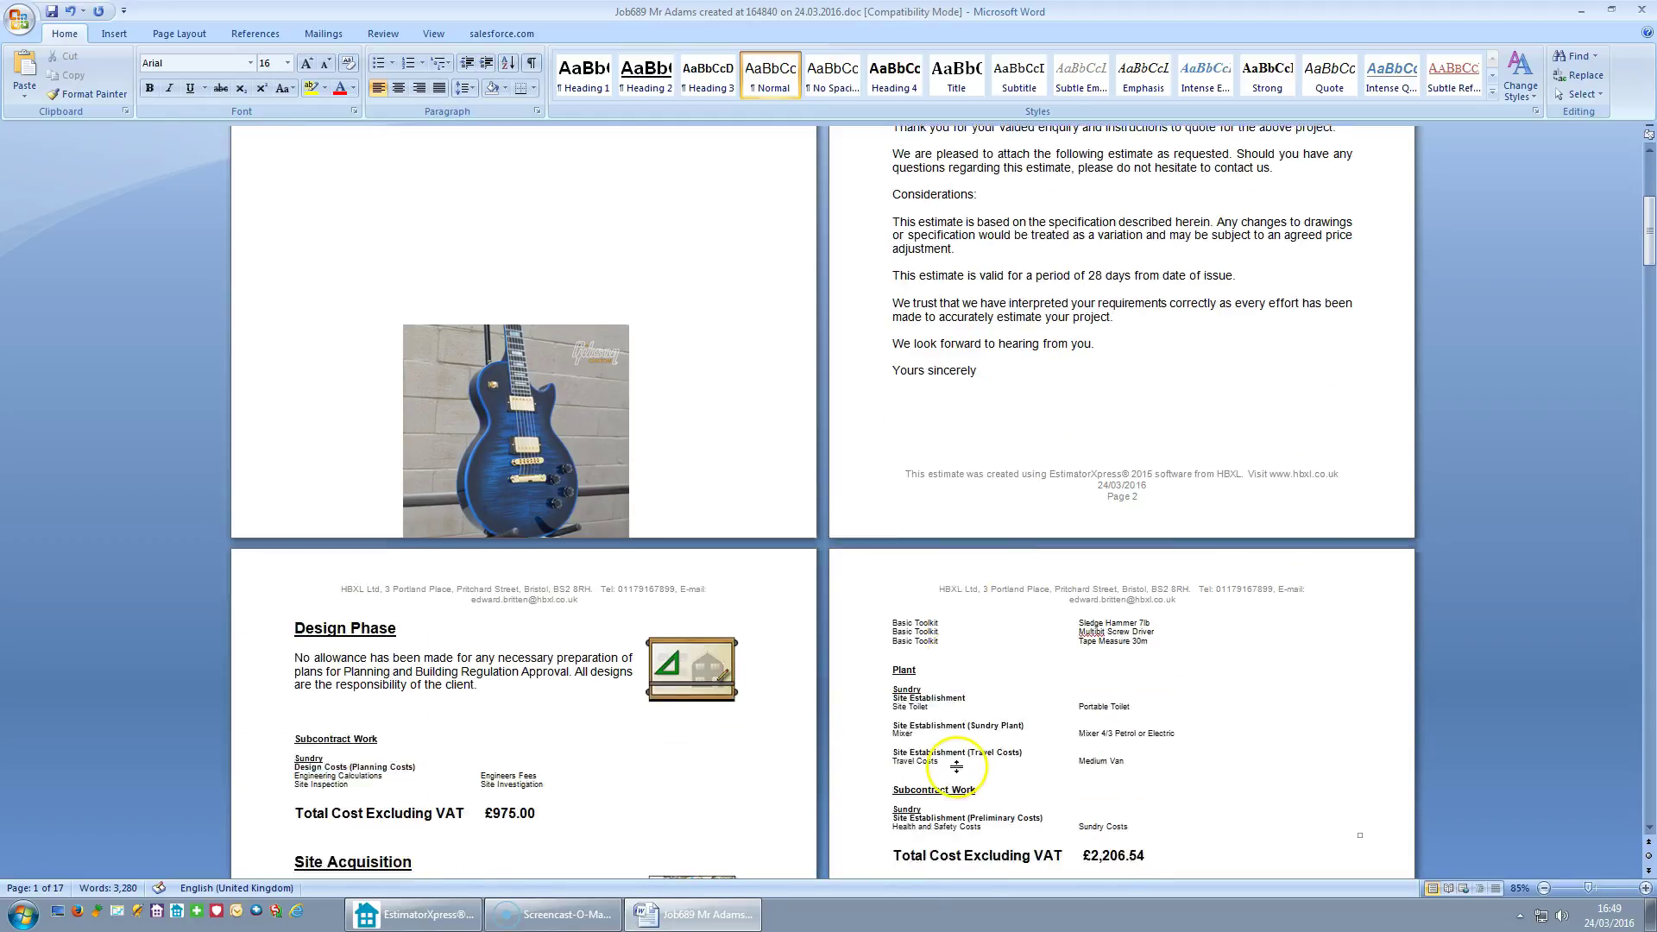
scroll(956, 766, down, 7)
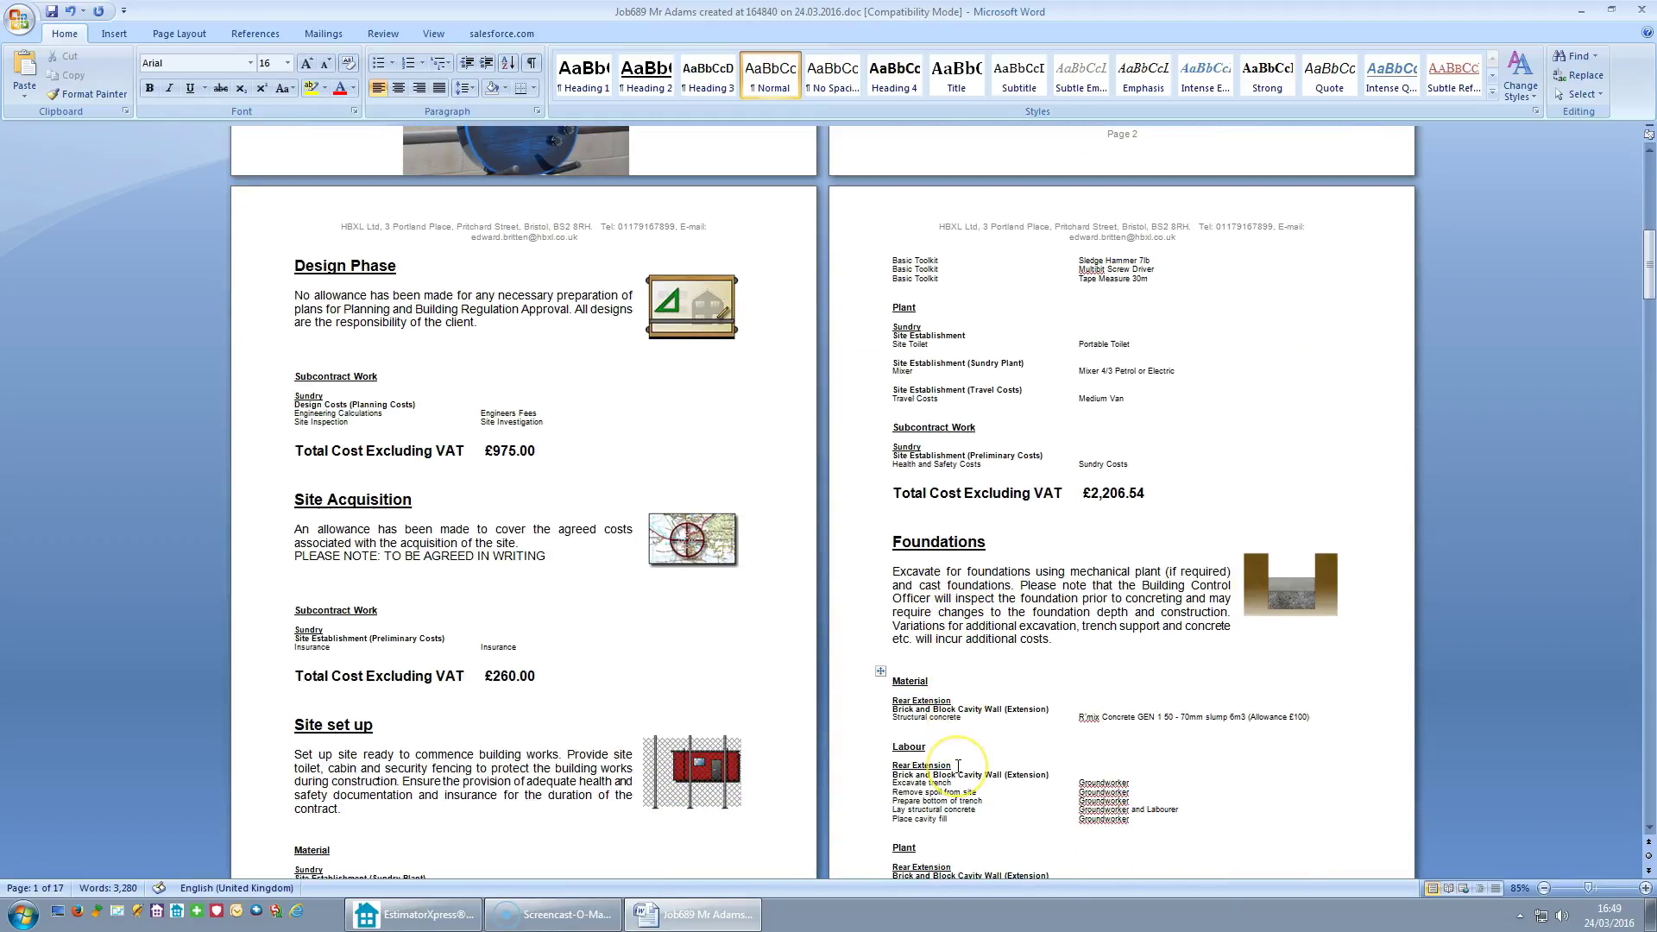
scroll(958, 765, down, 1)
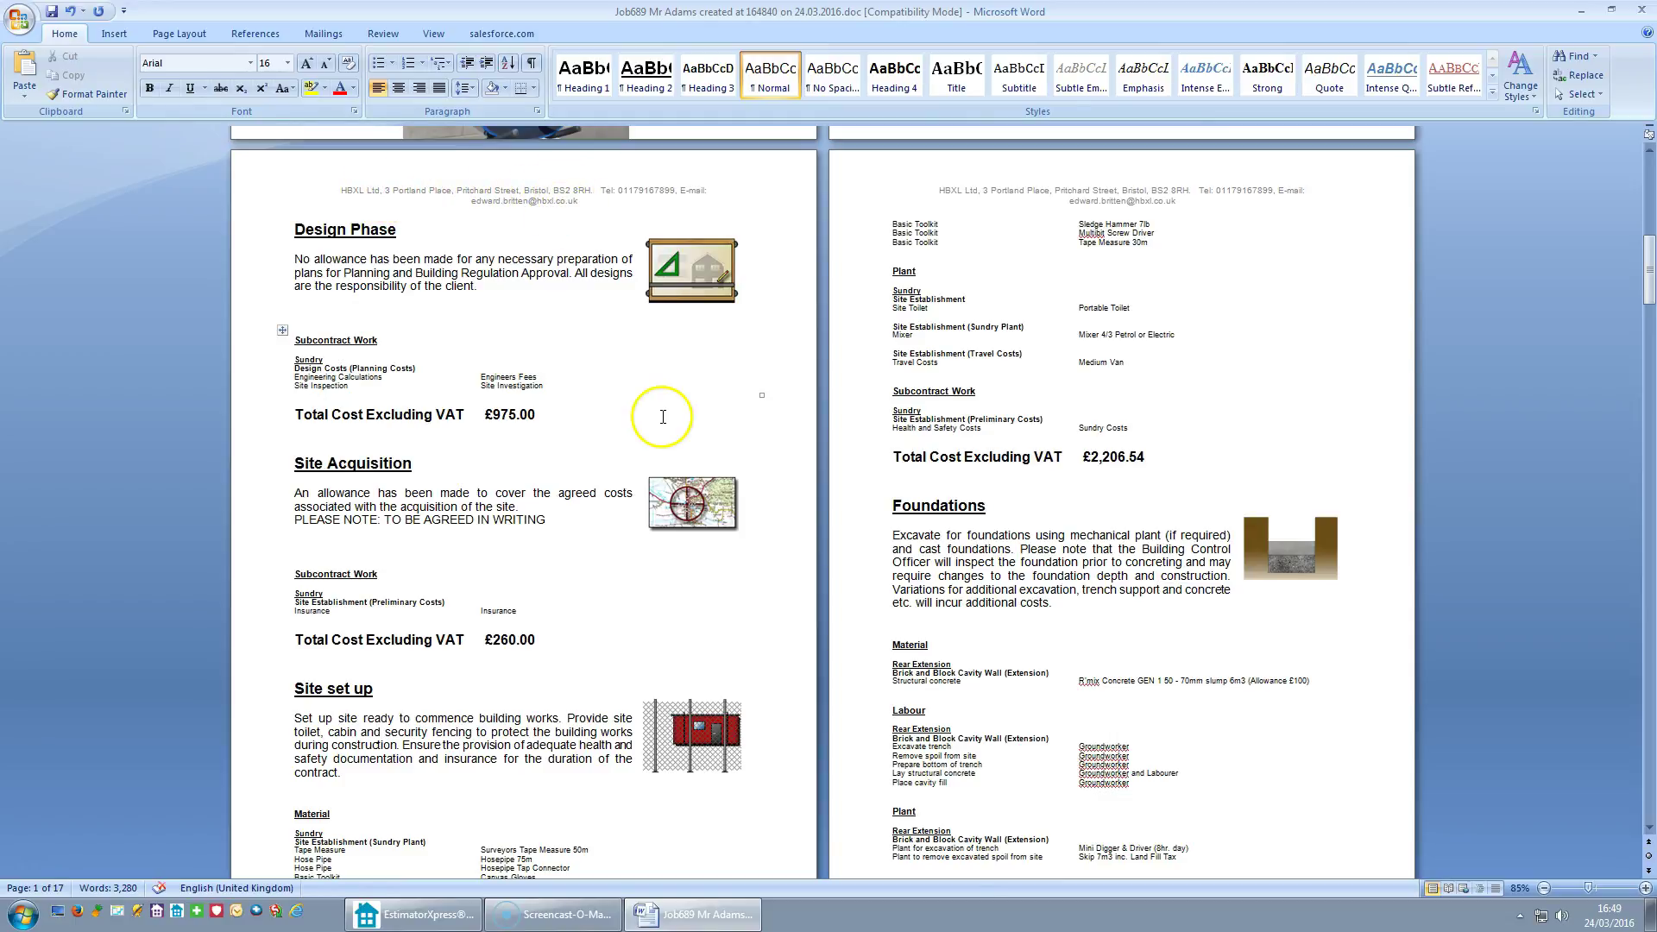
scroll(663, 417, down, 3)
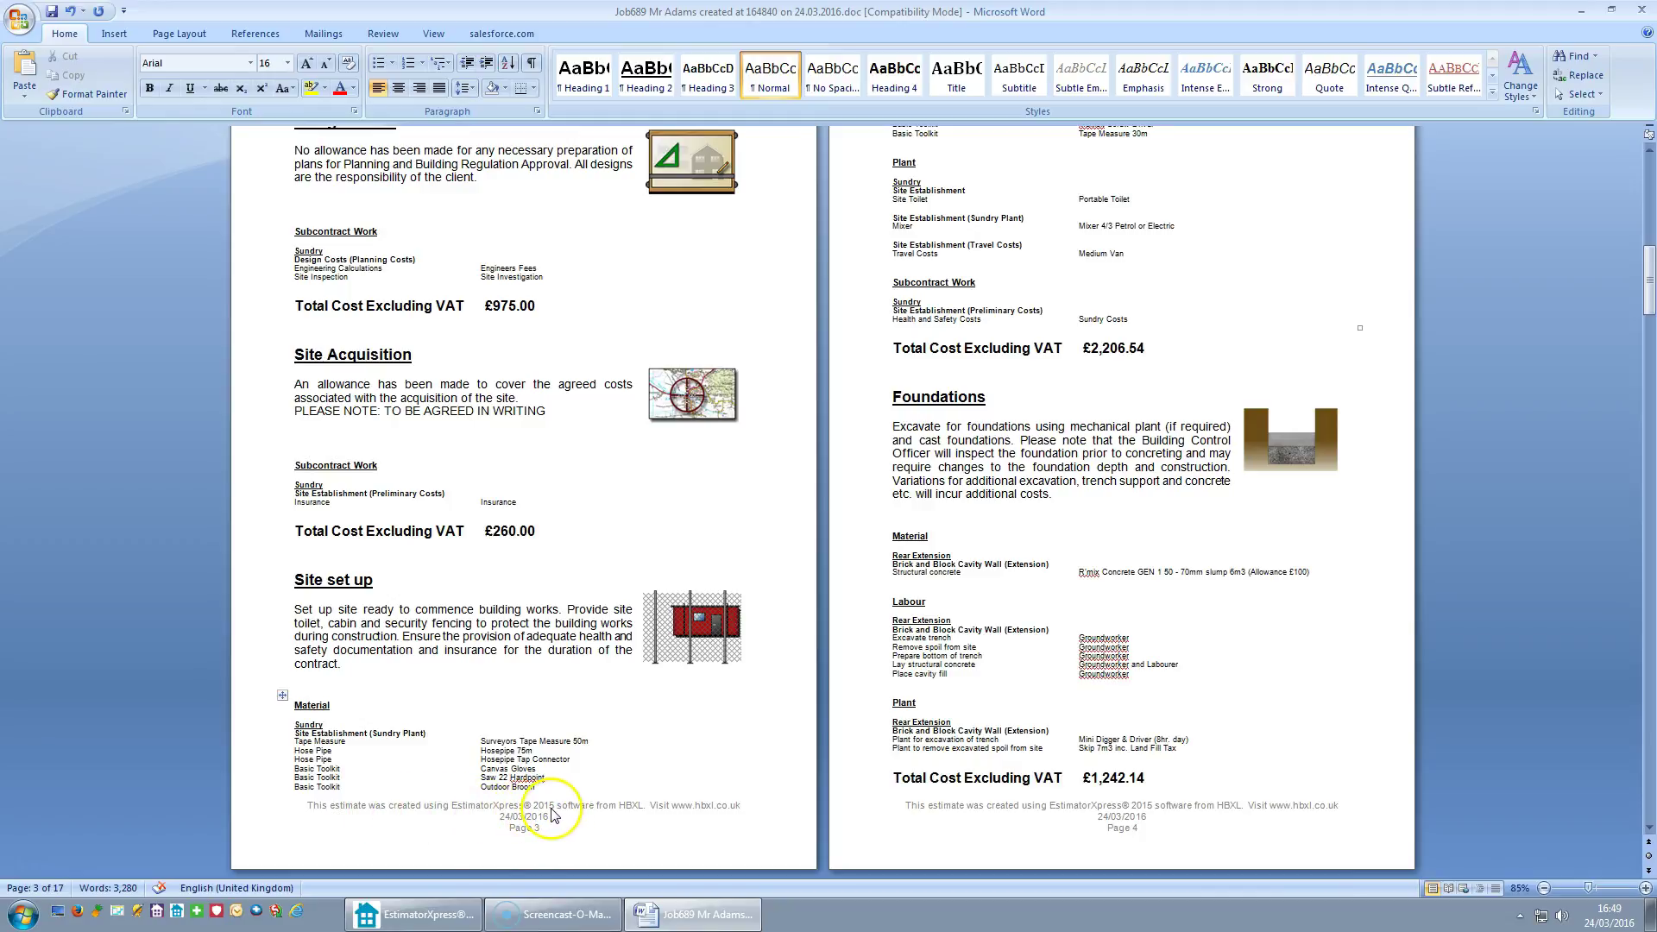
scroll(553, 815, up, 2)
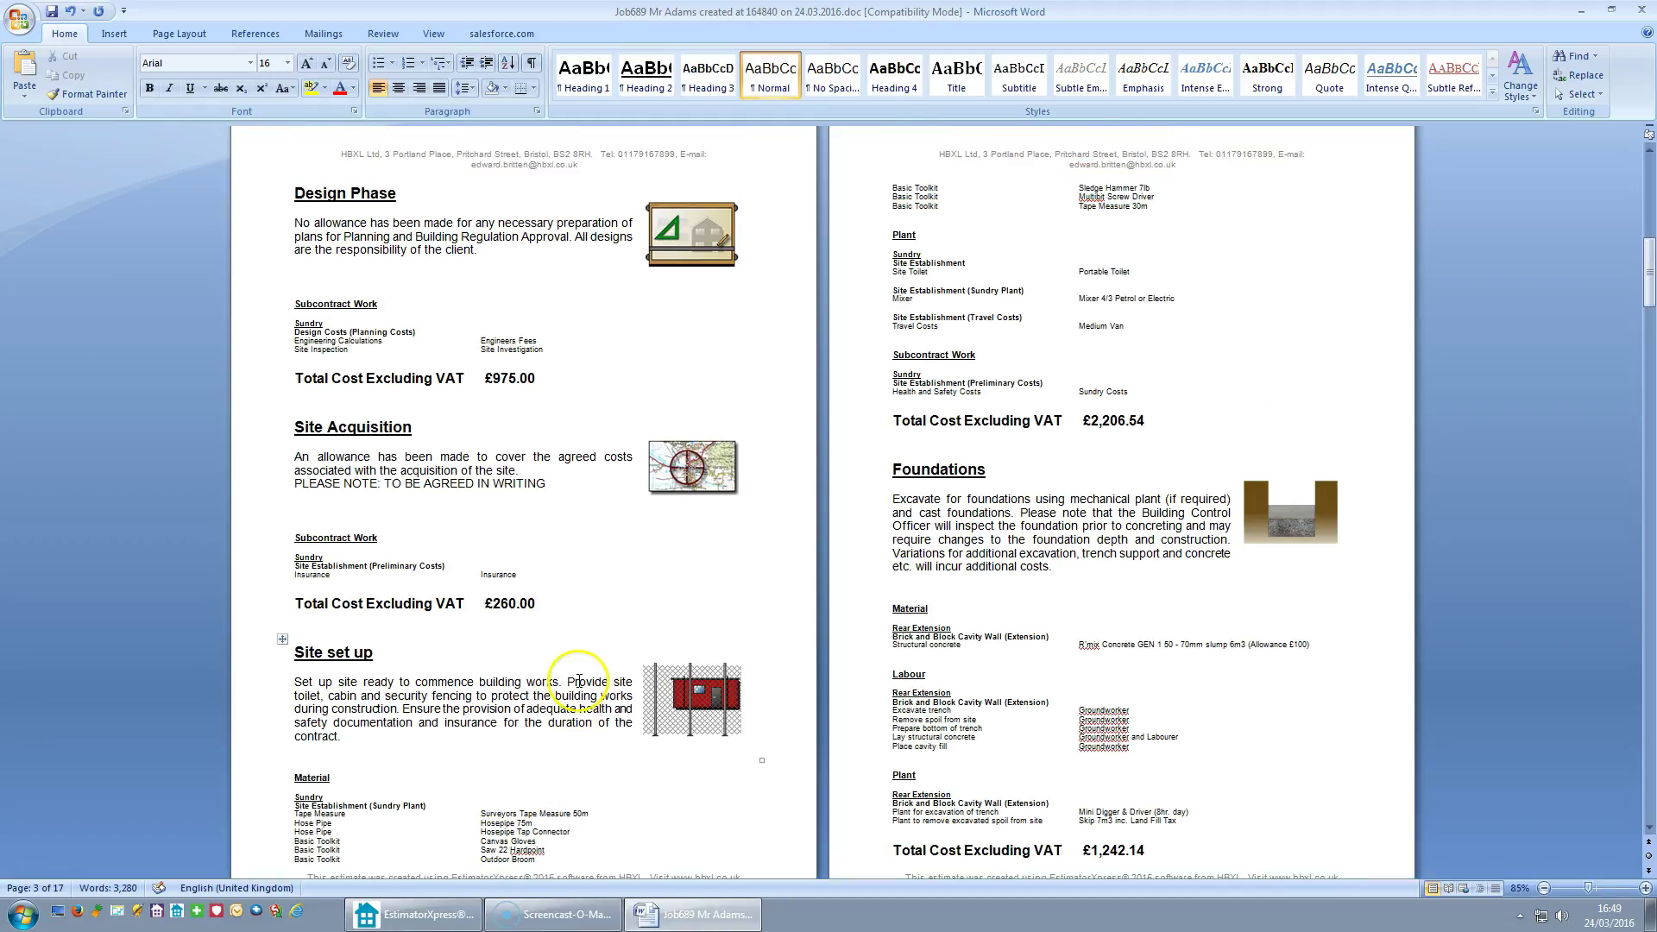
click(479, 250)
click(697, 244)
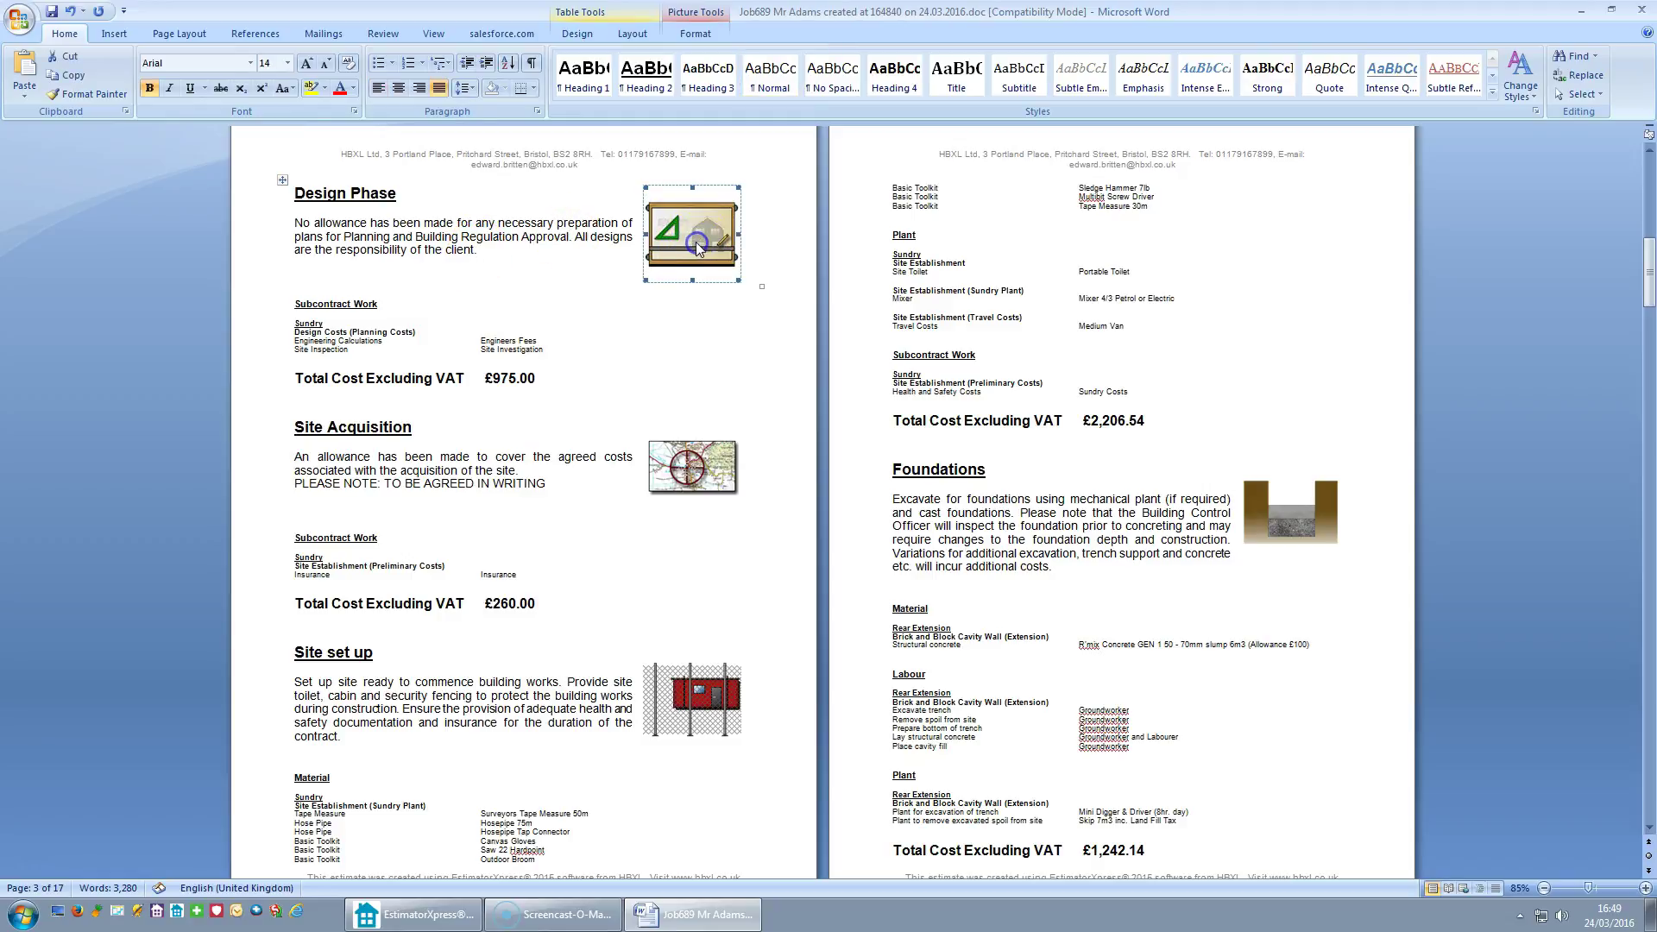
key(Delete)
Append "more words" to the Site Acquisition heading and " and some more words." to the note that it must be agreed in writing
click(452, 417)
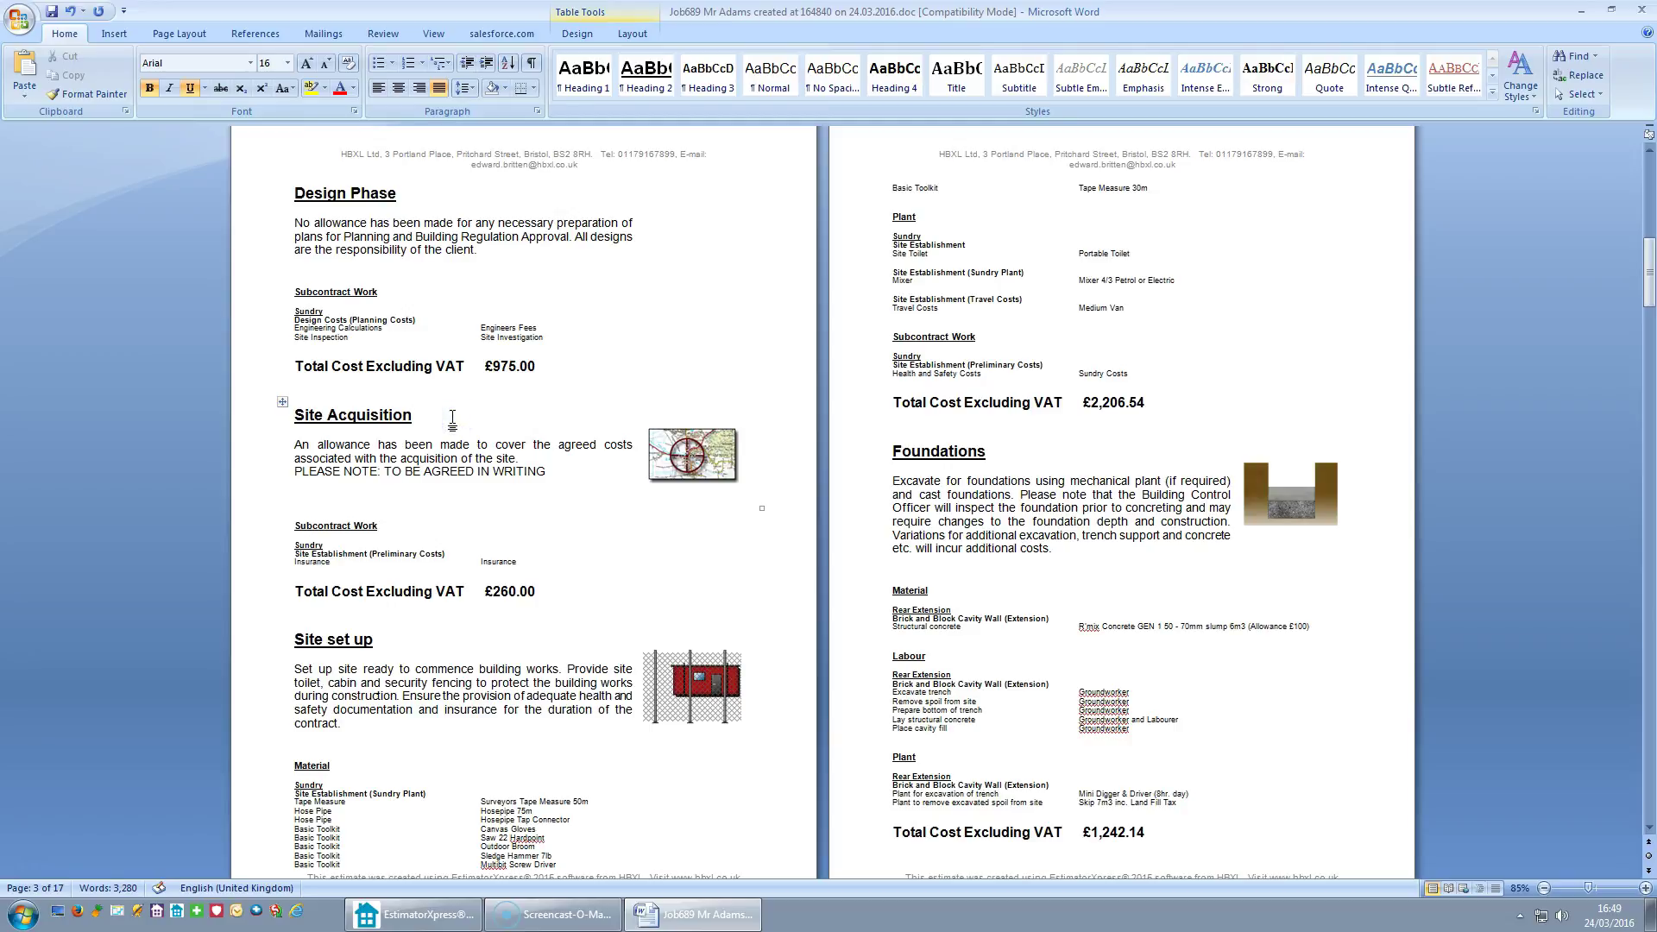
text(more words)
click(553, 473)
text(and some more words.)
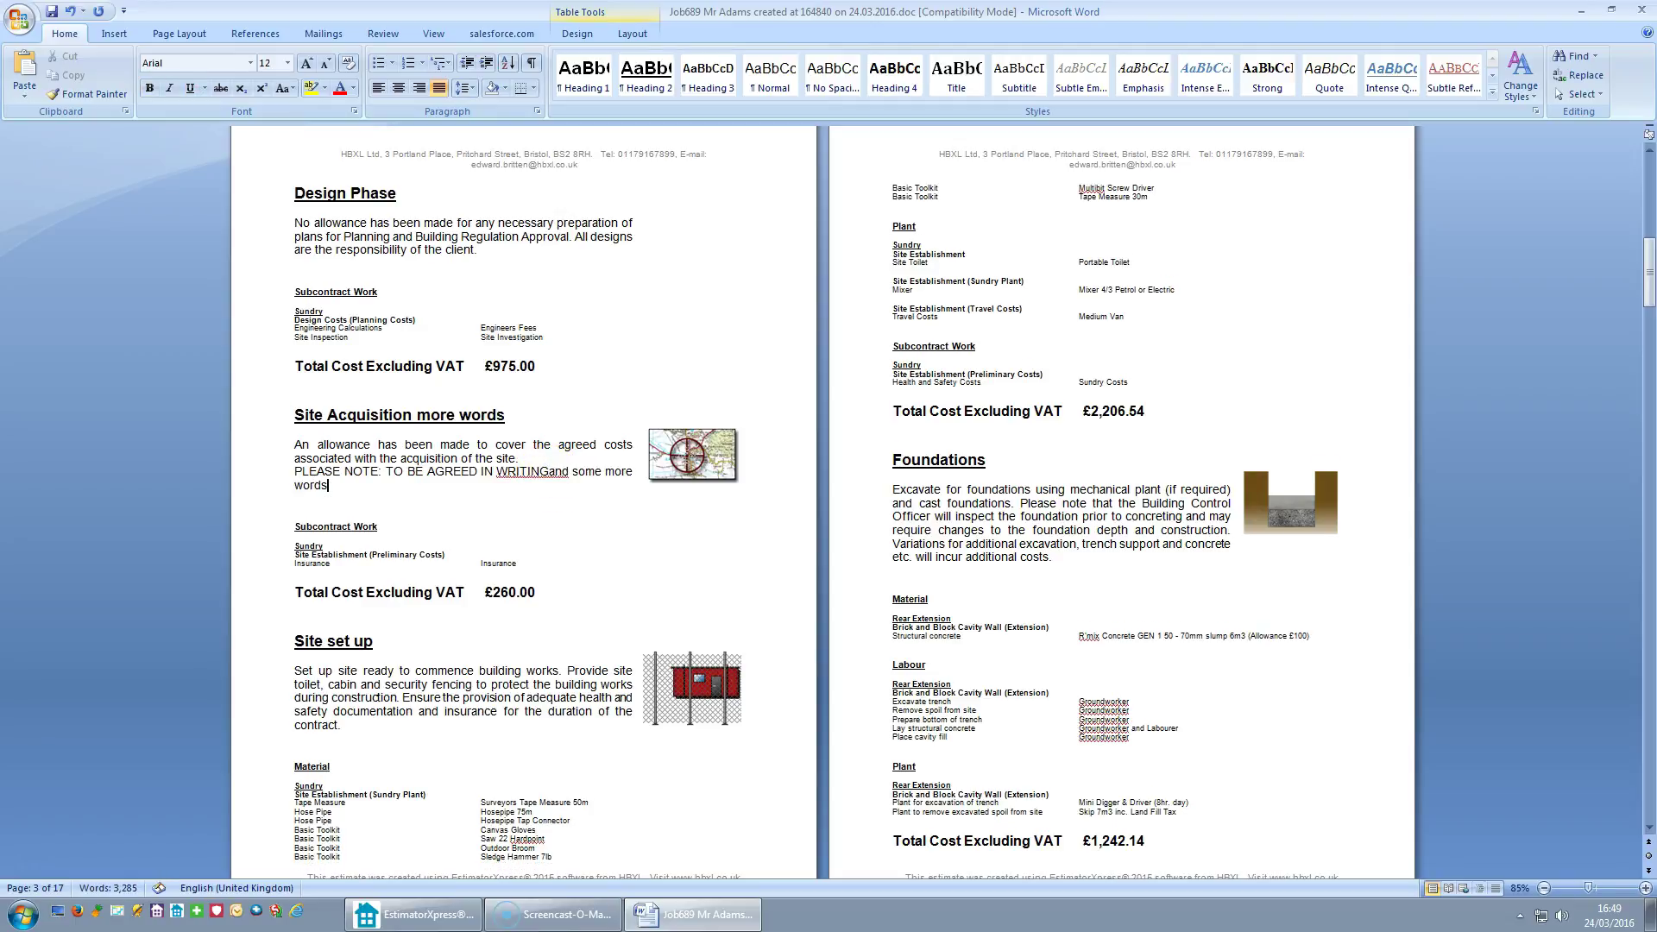
click(547, 475)
key(Down)
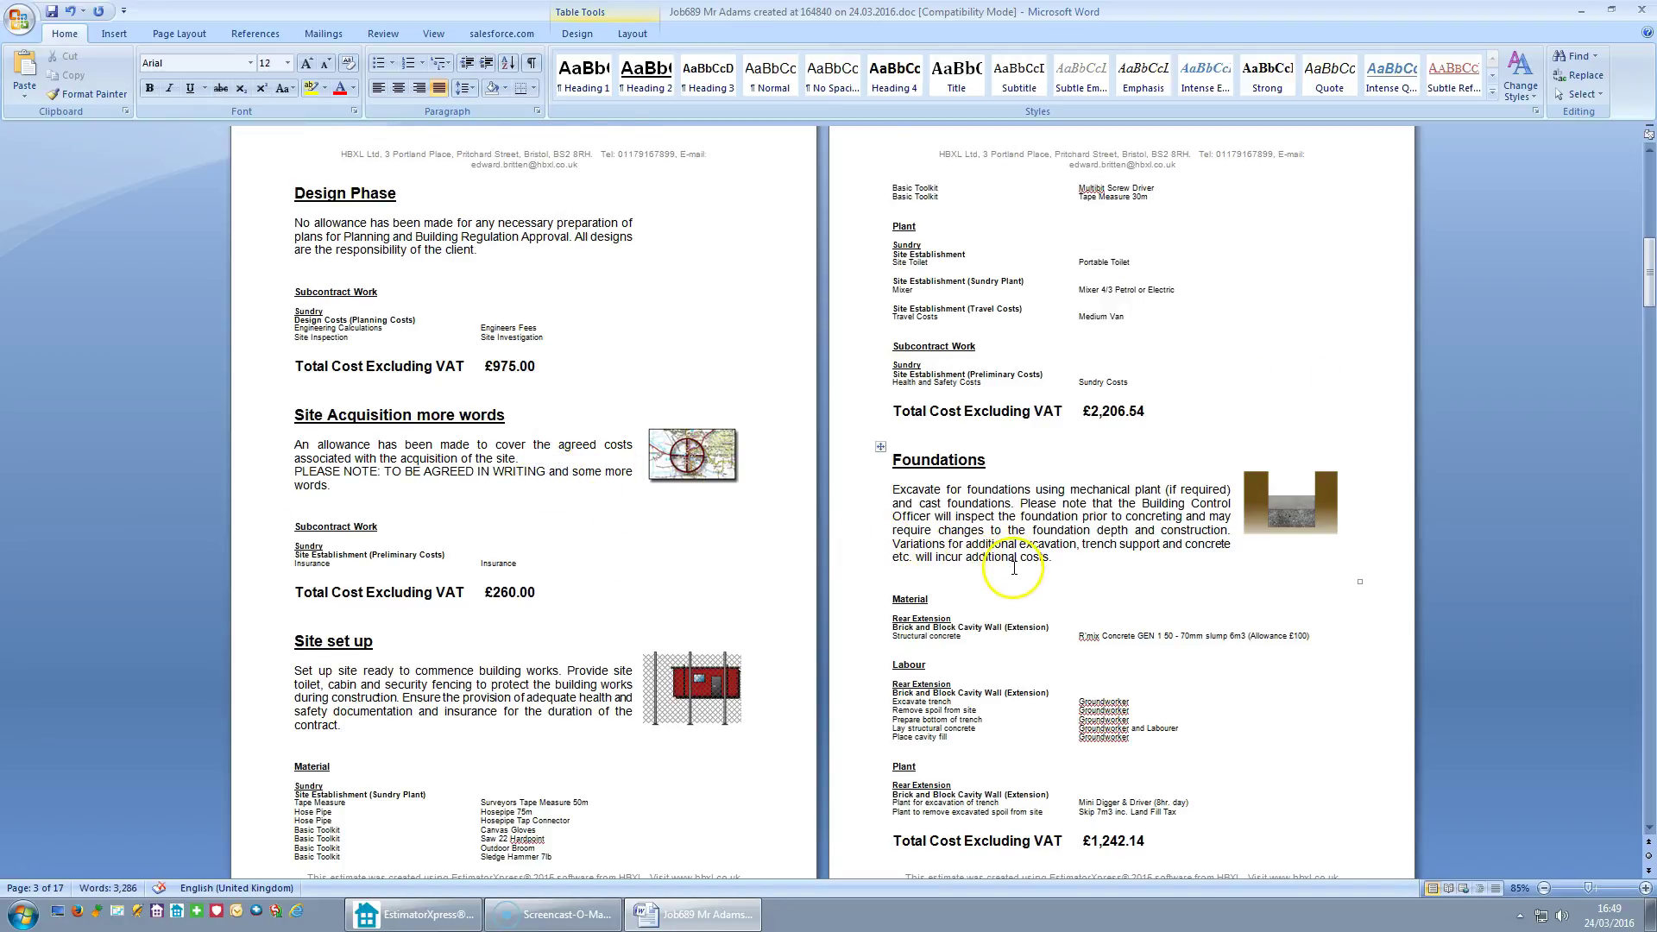
Examine the rest of the quote: the build phases, VAT totals, acceptance forms and the Terms & Conditions page
scroll(989, 565, down, 8)
scroll(1014, 568, down, 15)
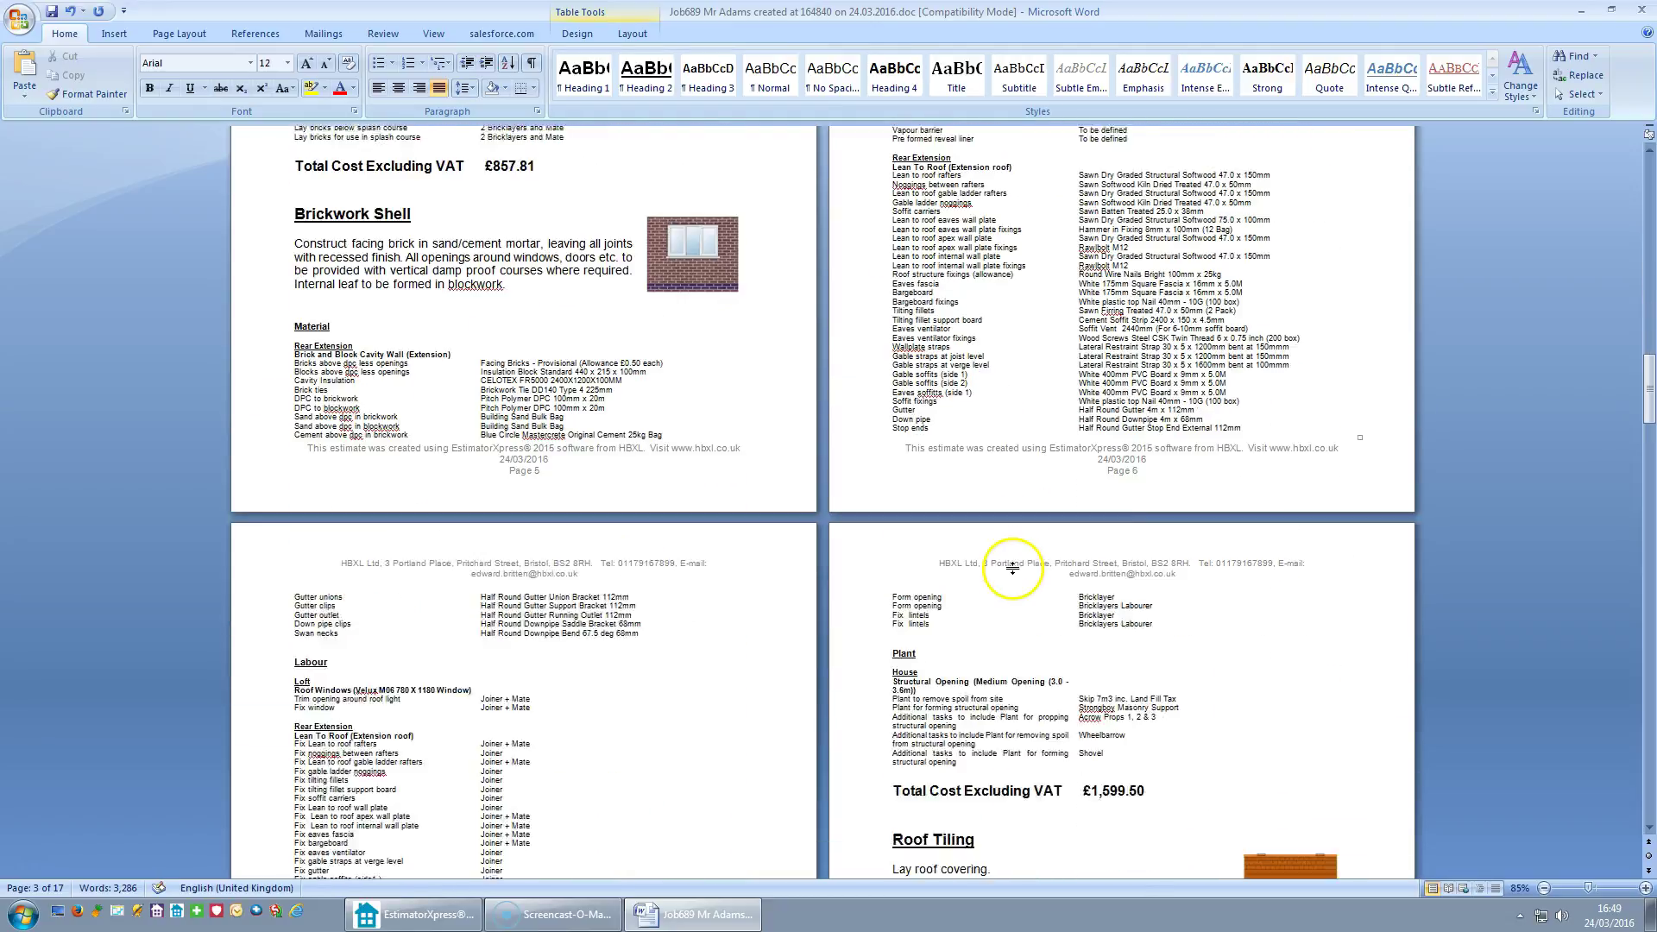
scroll(1012, 568, down, 15)
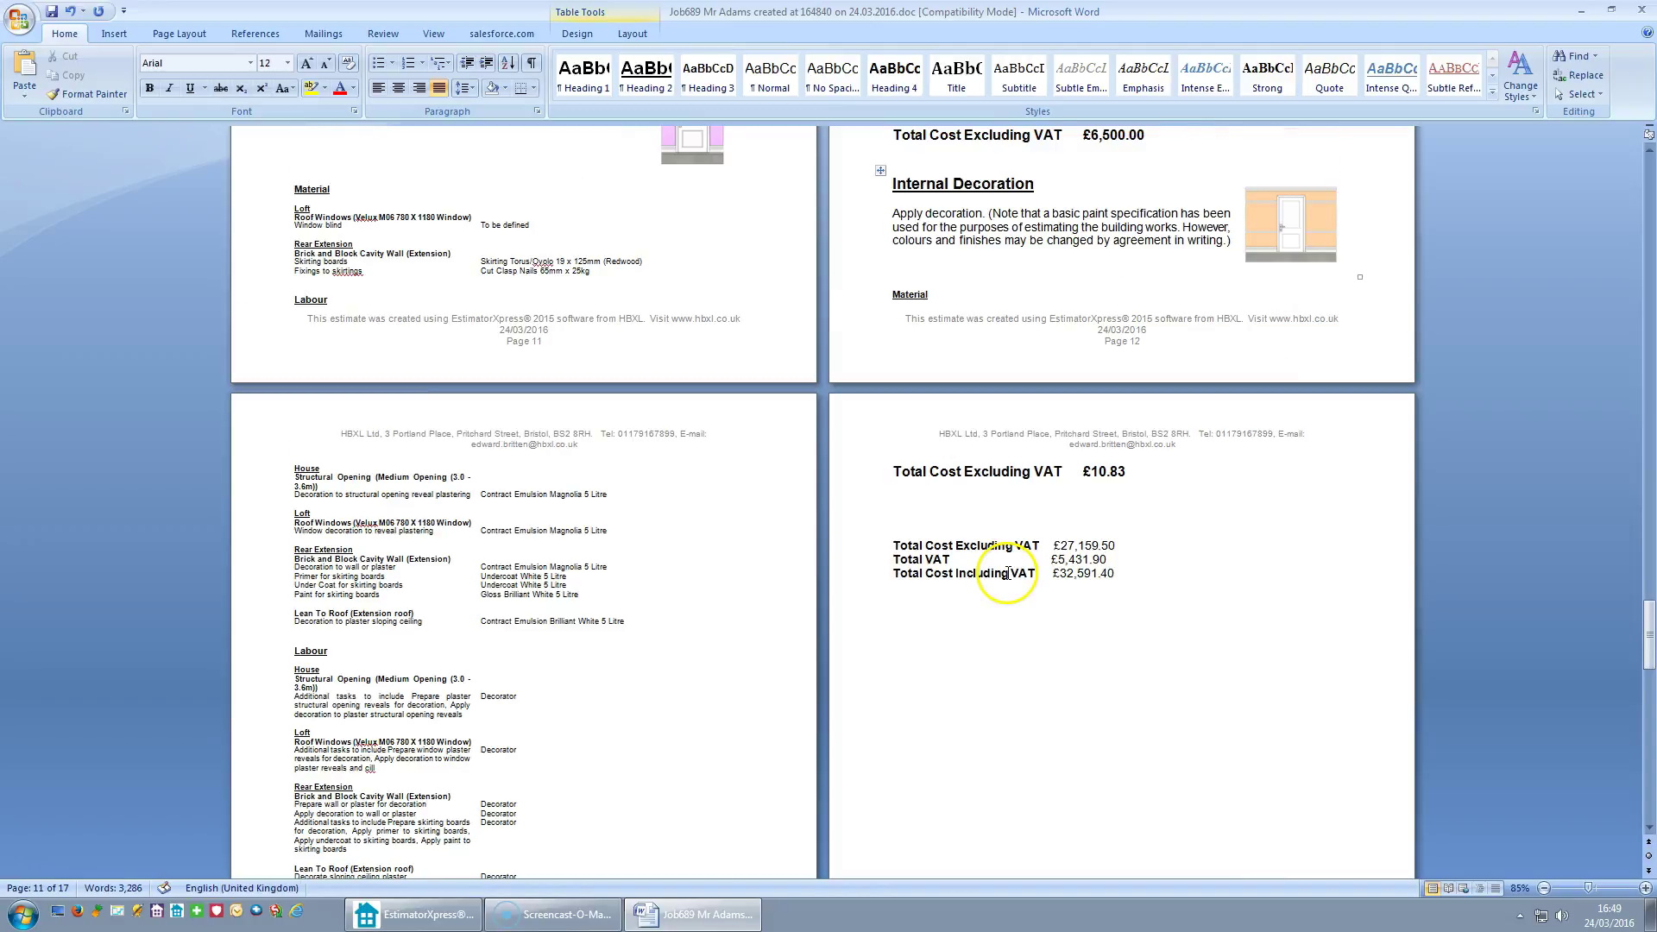
scroll(1008, 573, down, 3)
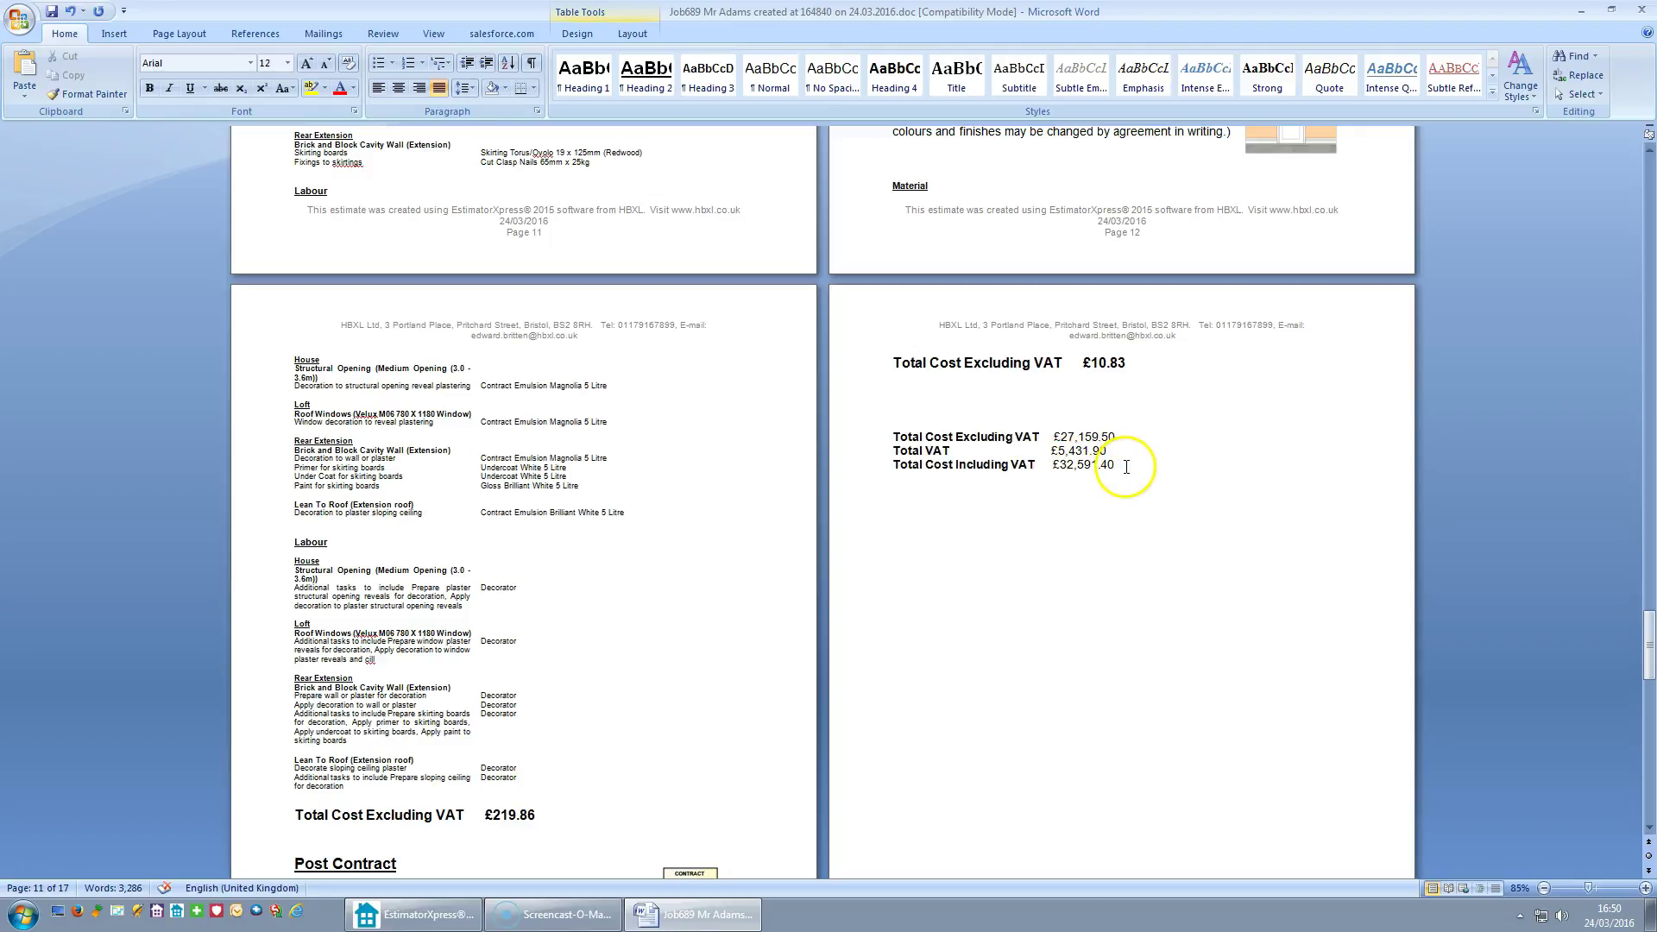
scroll(1137, 544, down, 12)
scroll(1138, 555, down, 6)
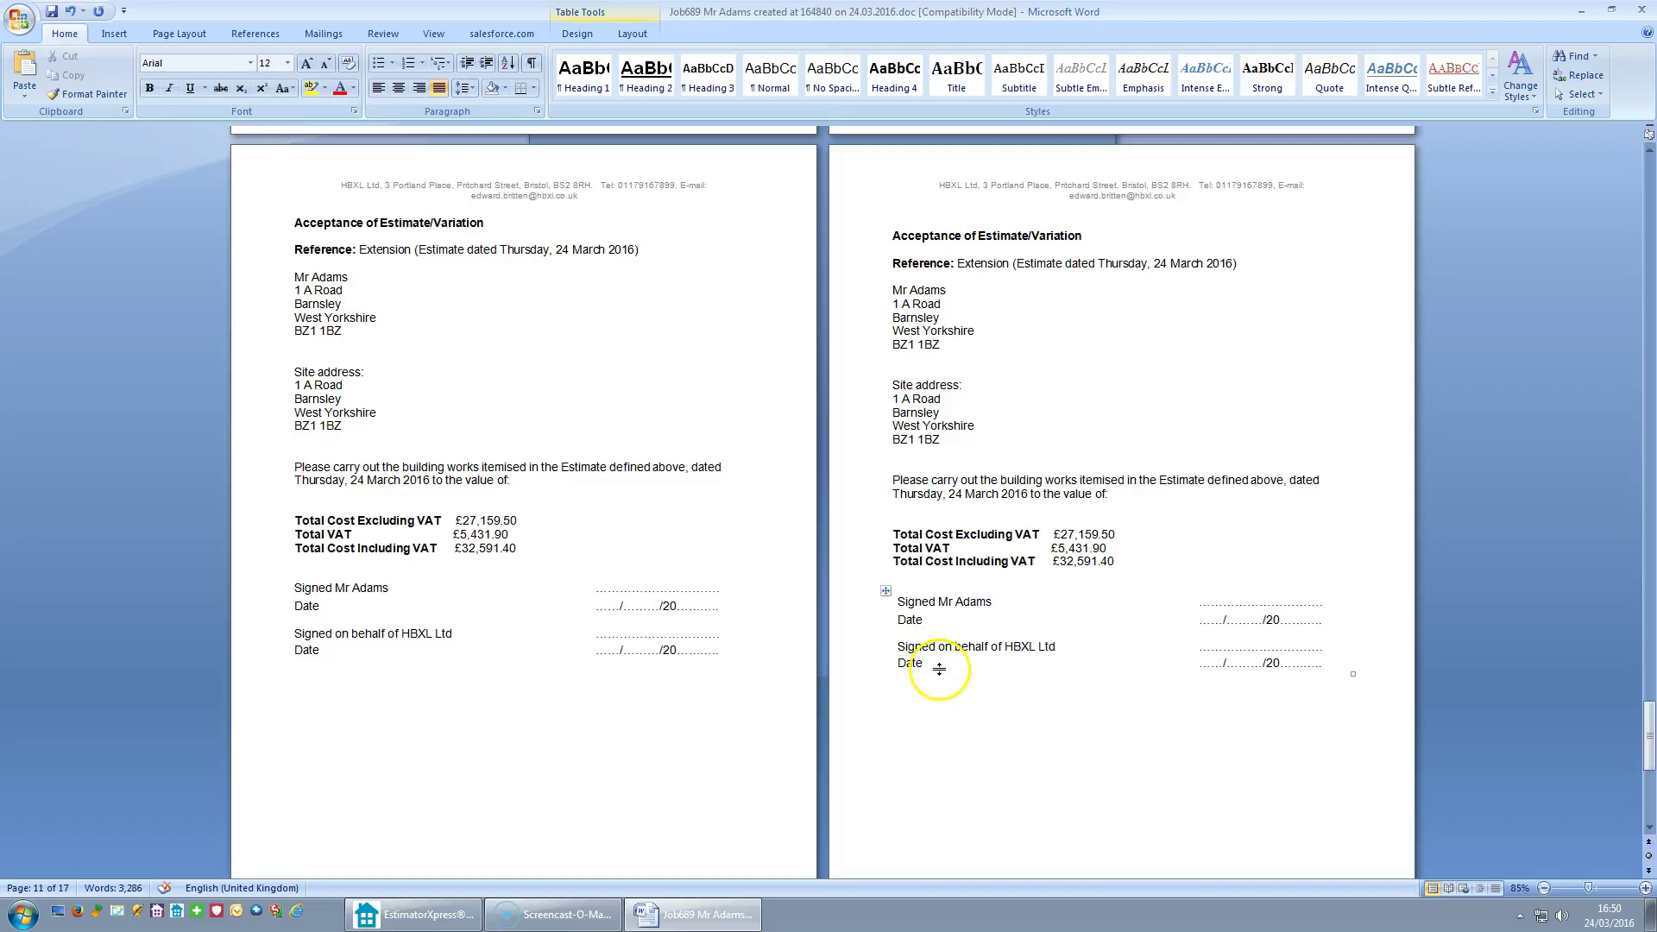
scroll(939, 670, down, 15)
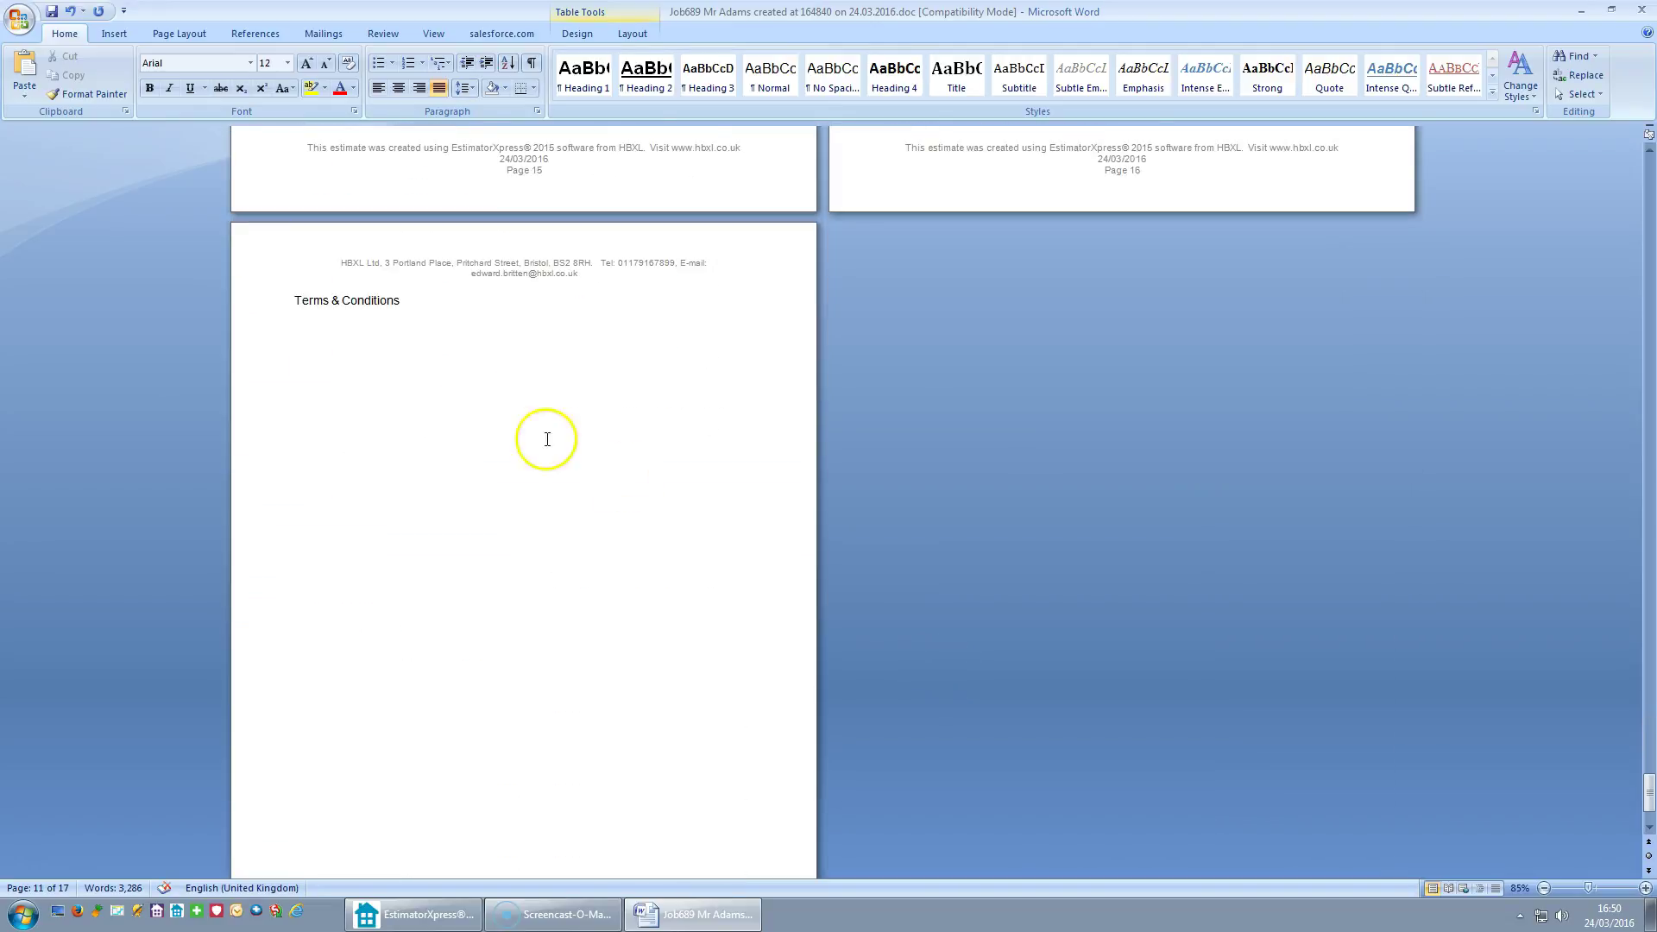
Save the edited quote document
click(391, 354)
click(391, 354)
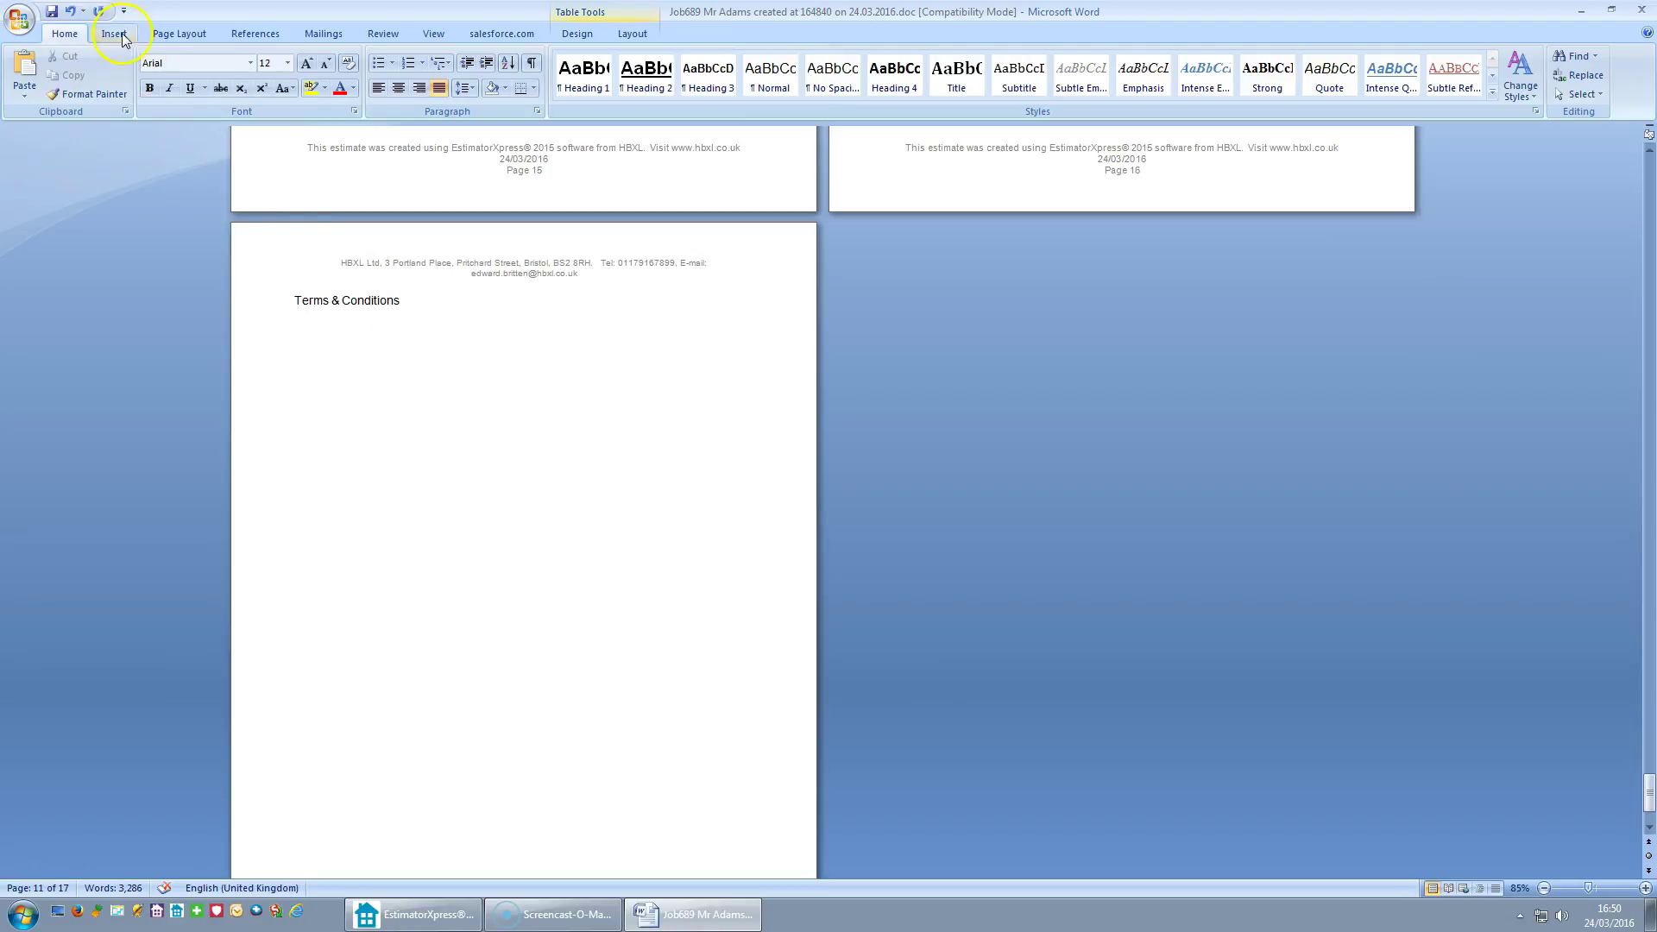
click(52, 12)
click(528, 389)
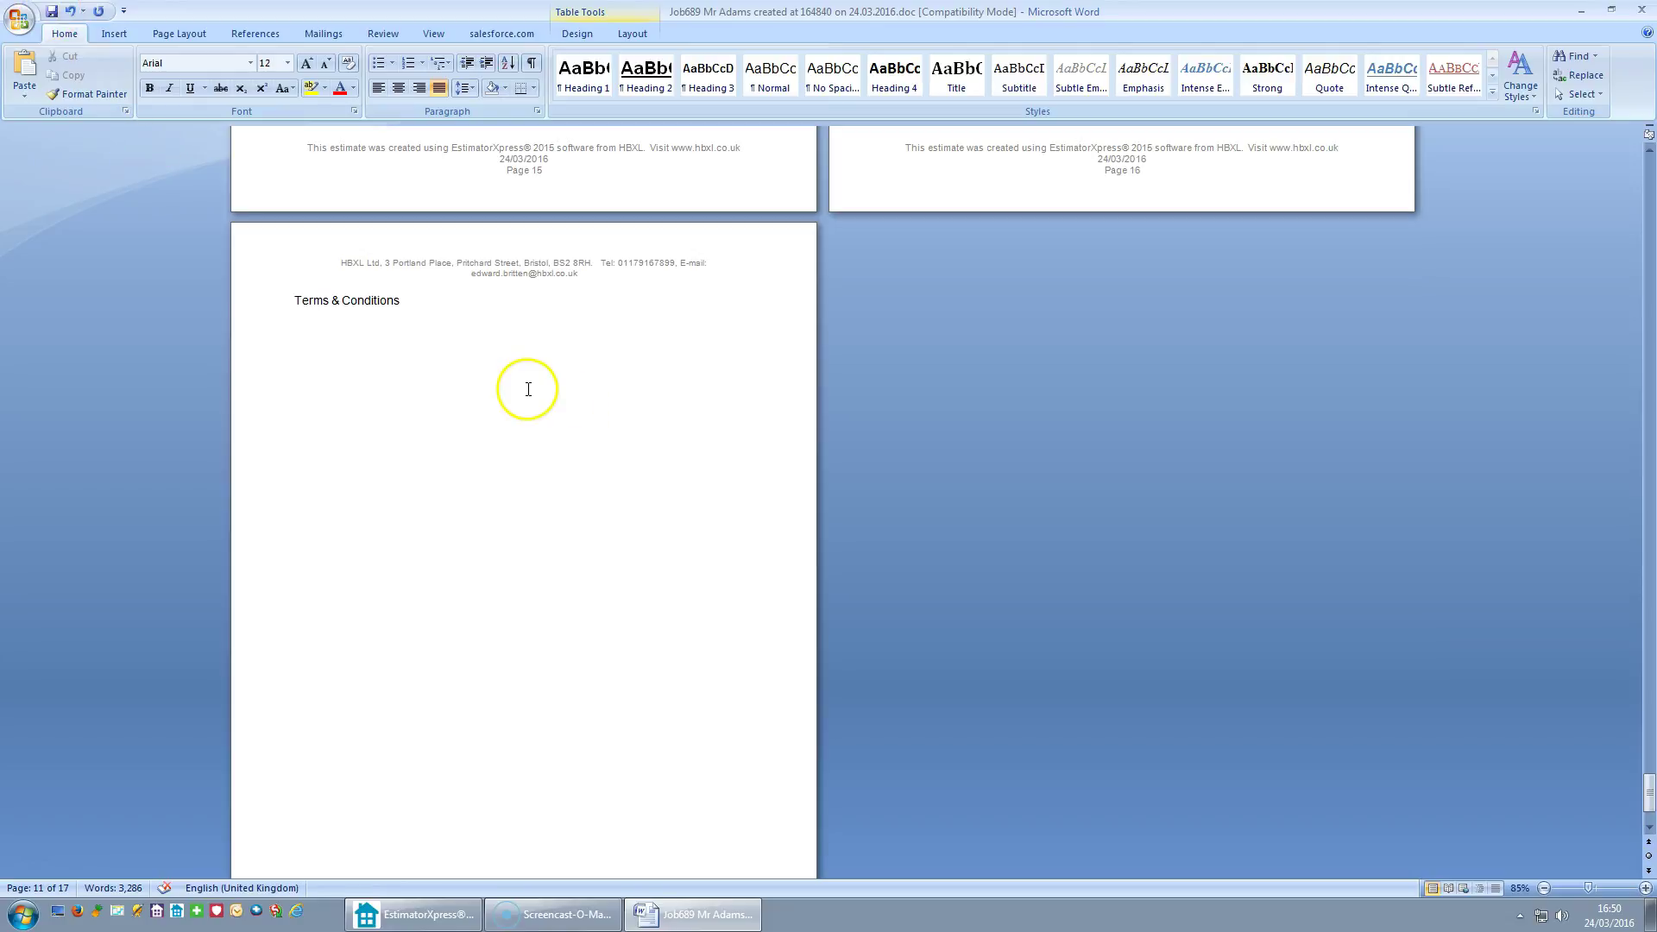